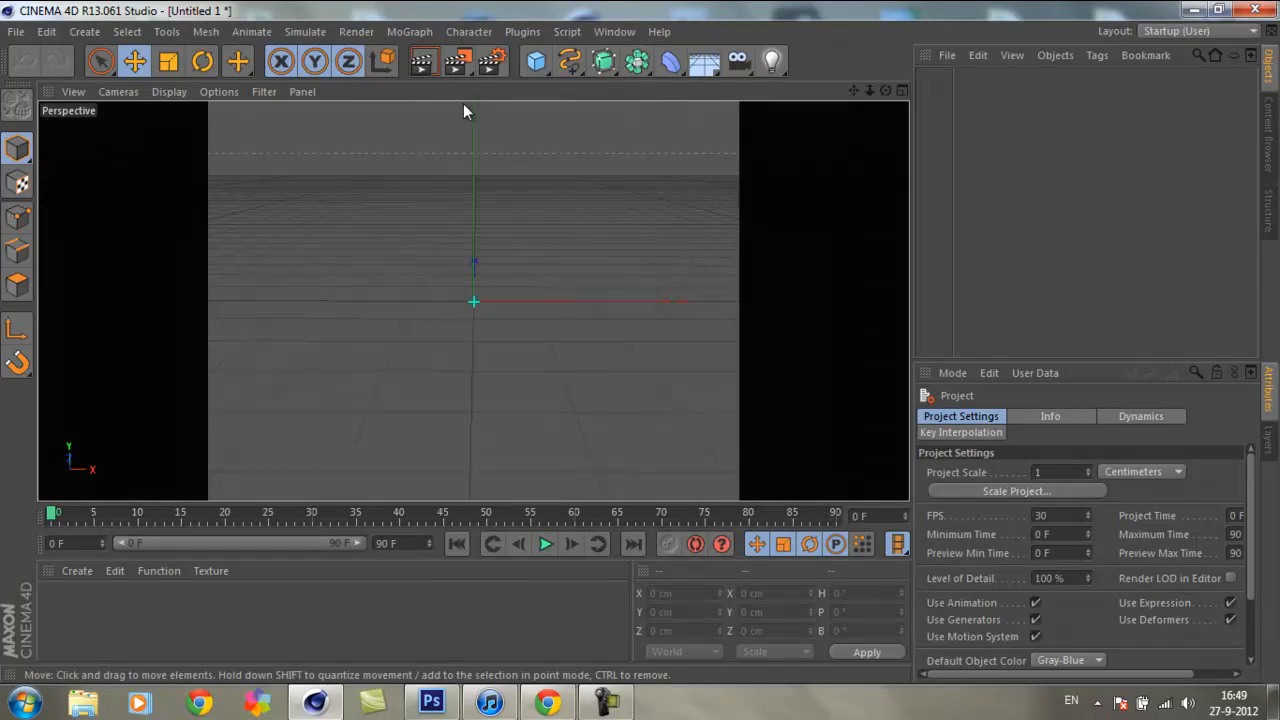
# Step: Add a MoText object with the text "FreeSignz" and move it along X to about -429 cm
pyautogui.click(408, 33)
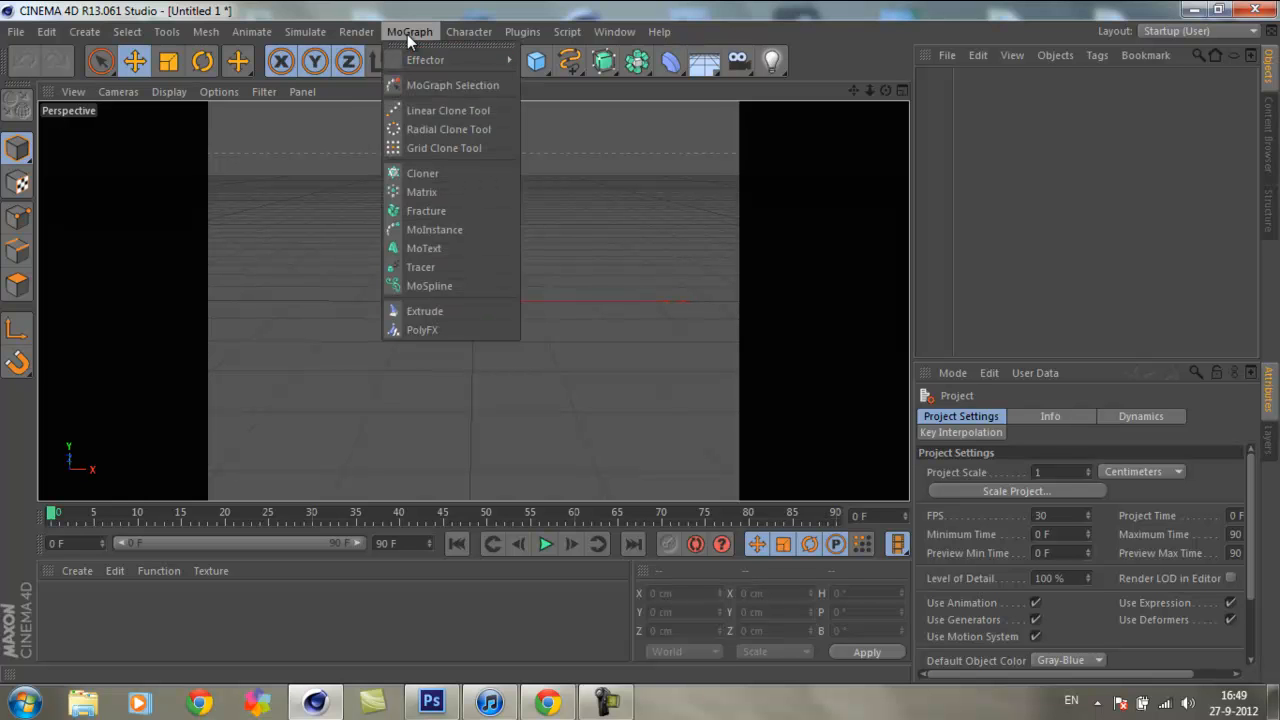
pyautogui.click(451, 250)
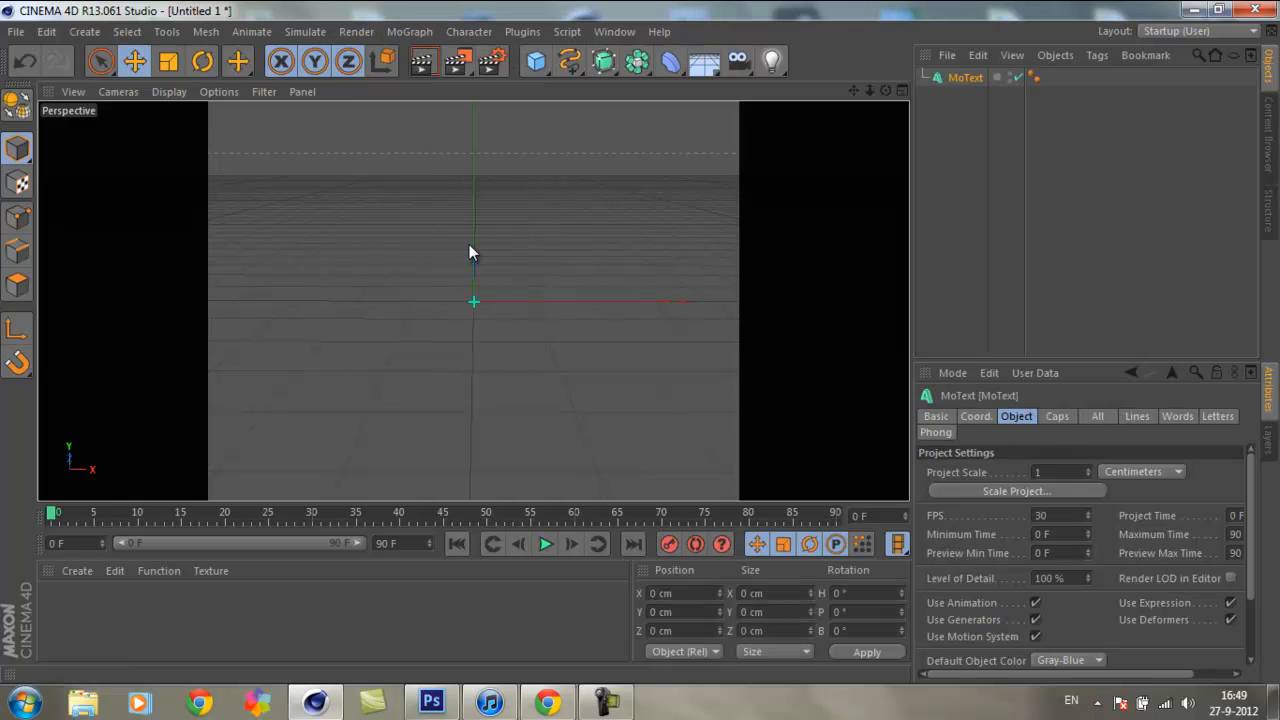
pyautogui.moveTo(595, 308); pyautogui.dragTo(517, 318)
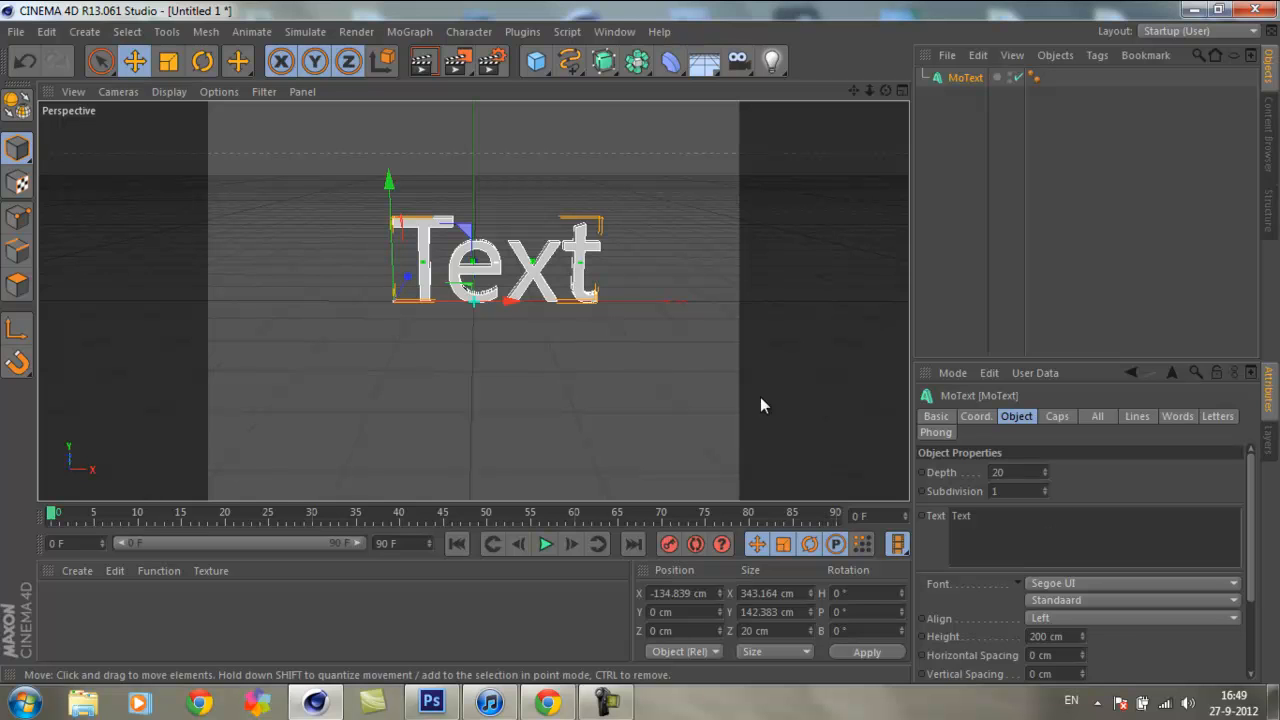
pyautogui.doubleClick(961, 515)
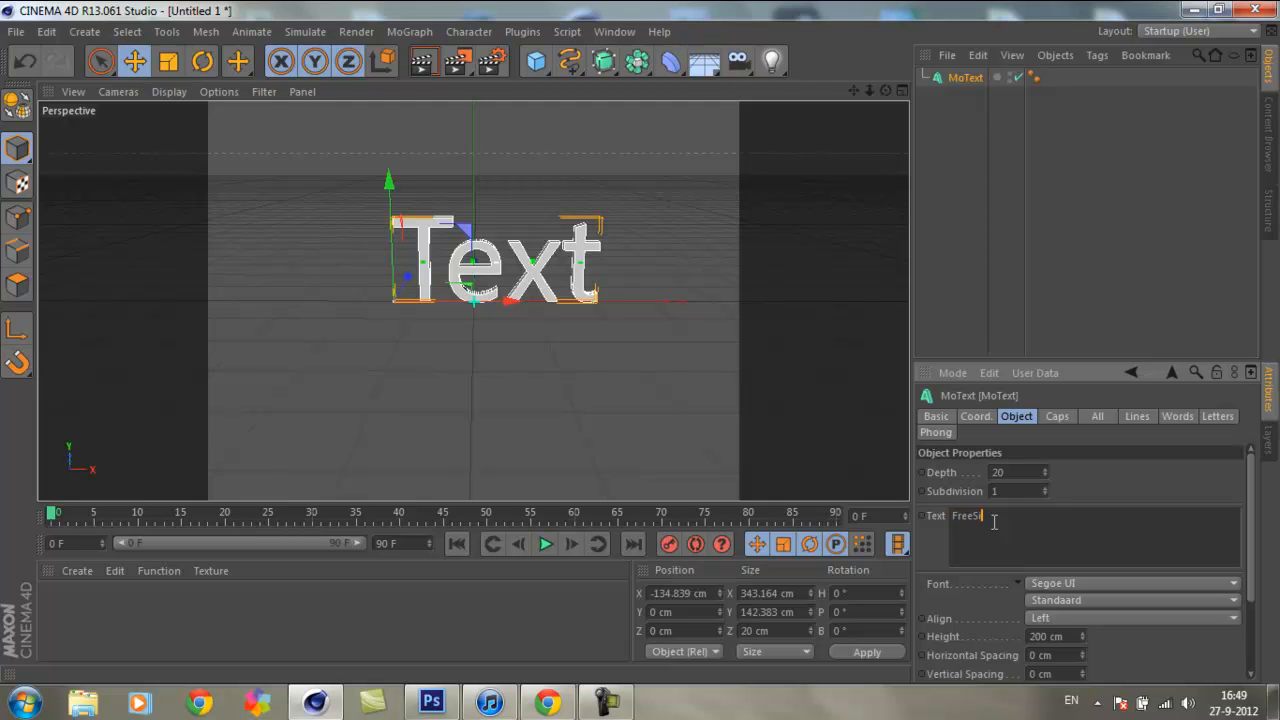
pyautogui.click(1192, 472)
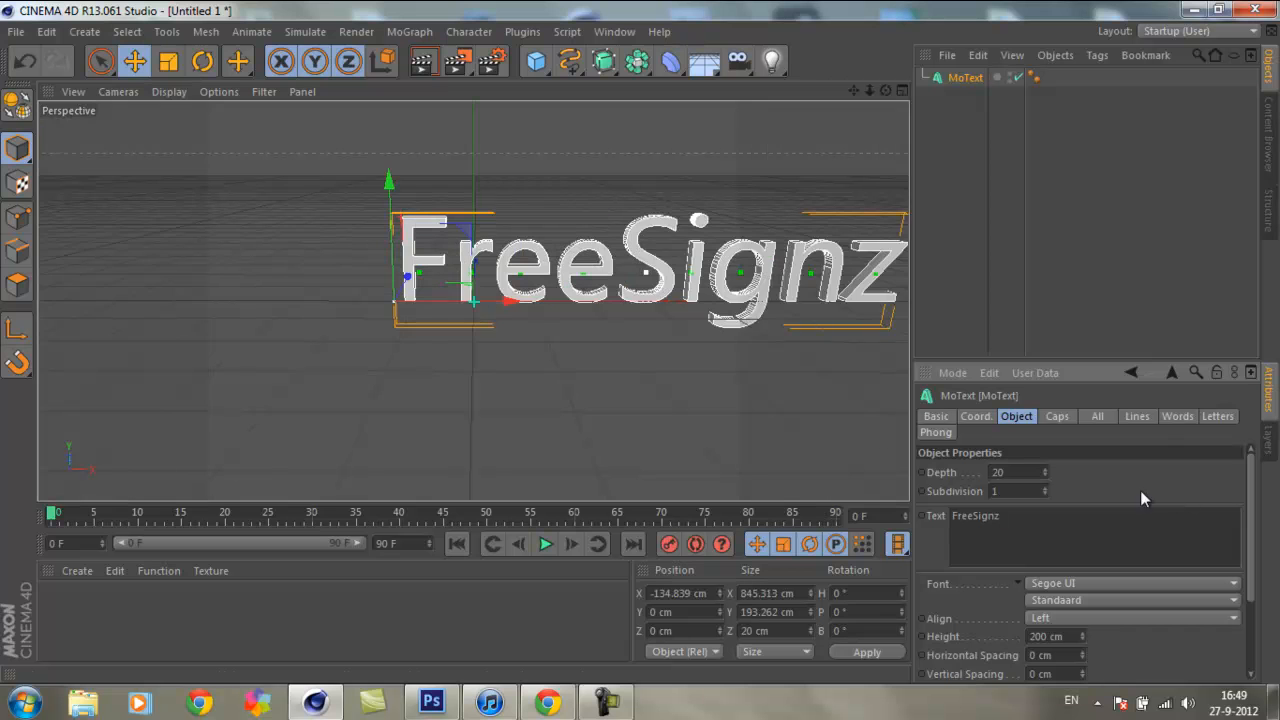
pyautogui.moveTo(514, 300); pyautogui.dragTo(353, 310)
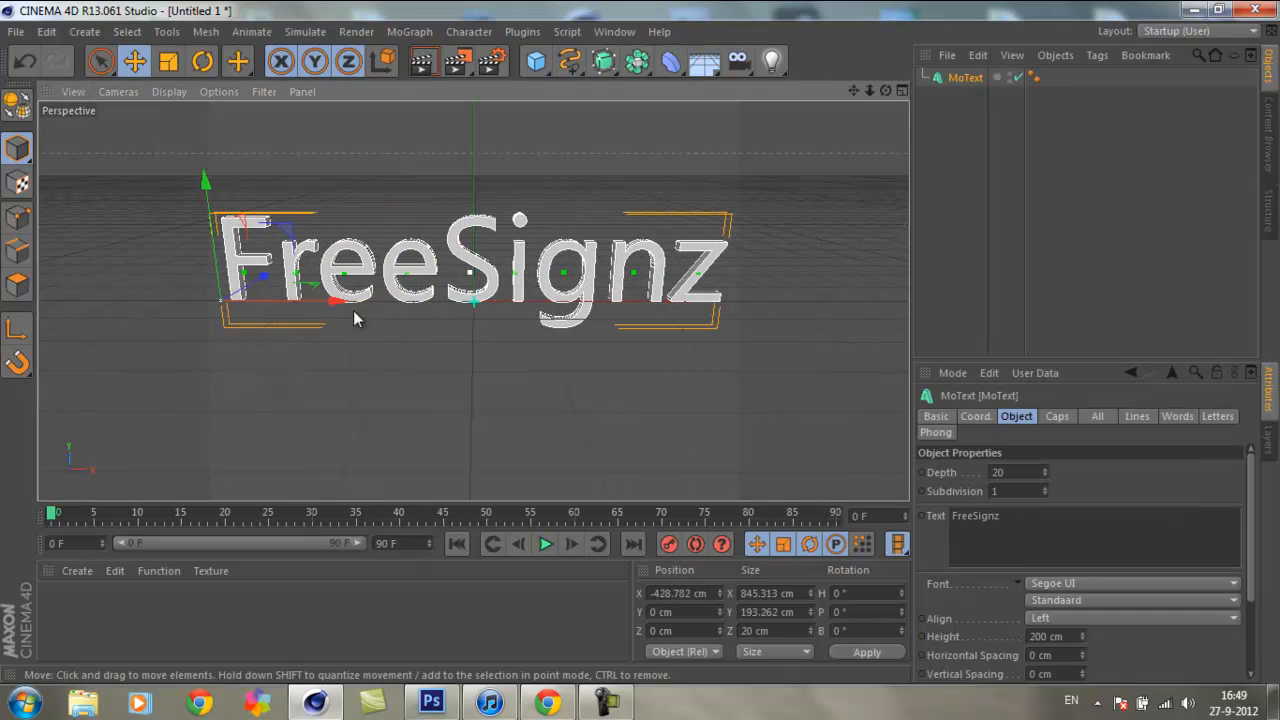
pyautogui.moveTo(639, 342)
pyautogui.keyDown('alt'); pyautogui.mouseDown()
pyautogui.moveTo(624, 346)
pyautogui.moveTo(656, 337)
pyautogui.moveTo(637, 339)
pyautogui.moveTo(658, 348)
pyautogui.moveTo(639, 341)
pyautogui.mouseUp(); pyautogui.keyUp('alt')
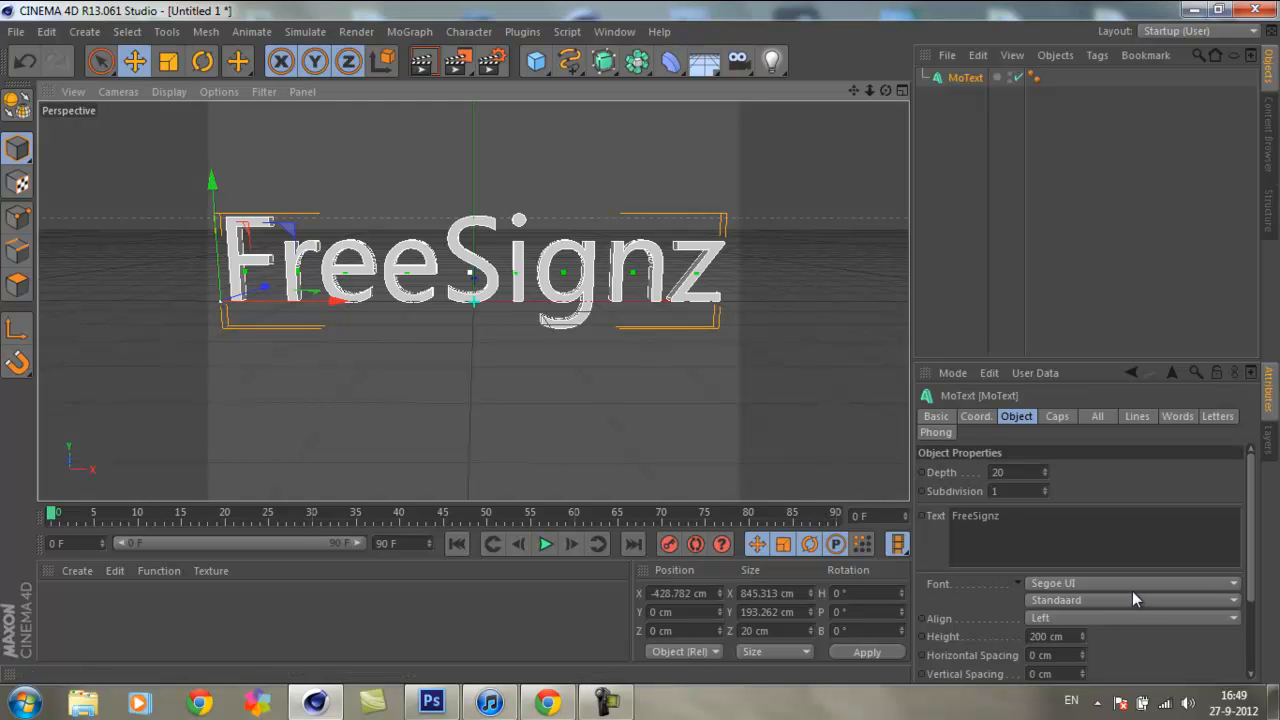
# Step: Try the Trendy and Transformers Movie fonts on the text
pyautogui.click(1232, 583)
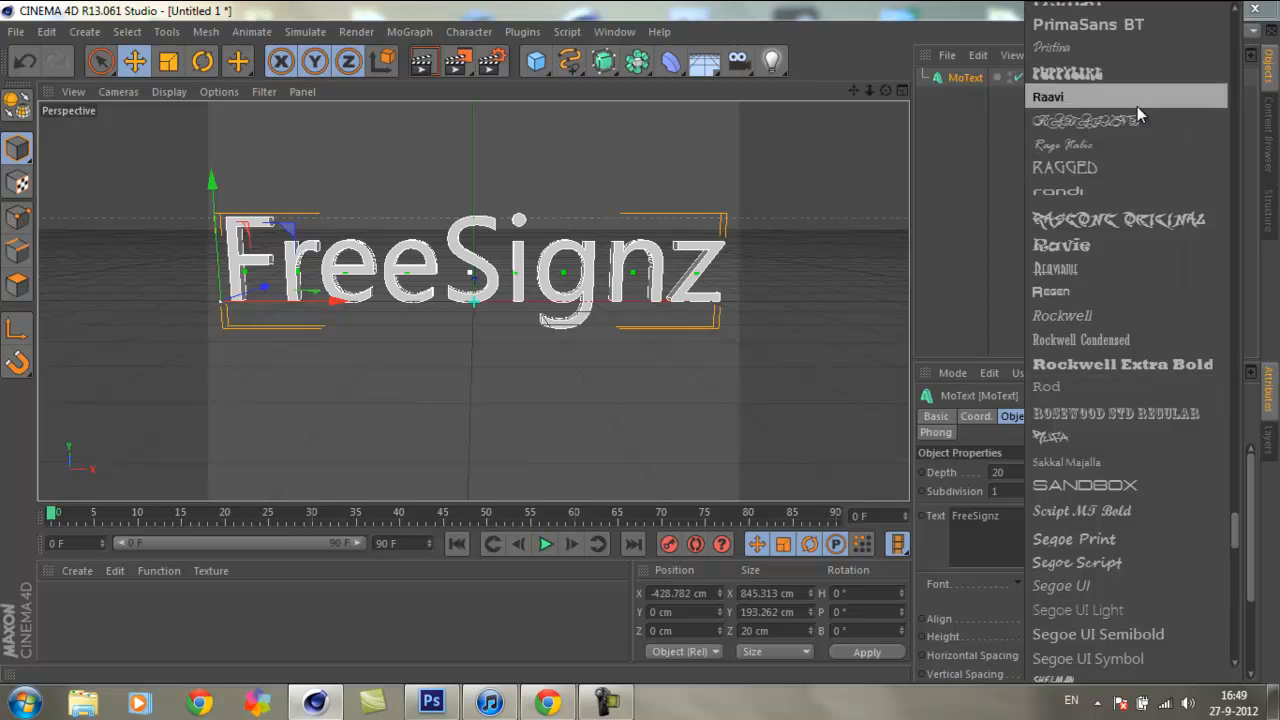
pyautogui.moveTo(1236, 527); pyautogui.dragTo(1119, 646)
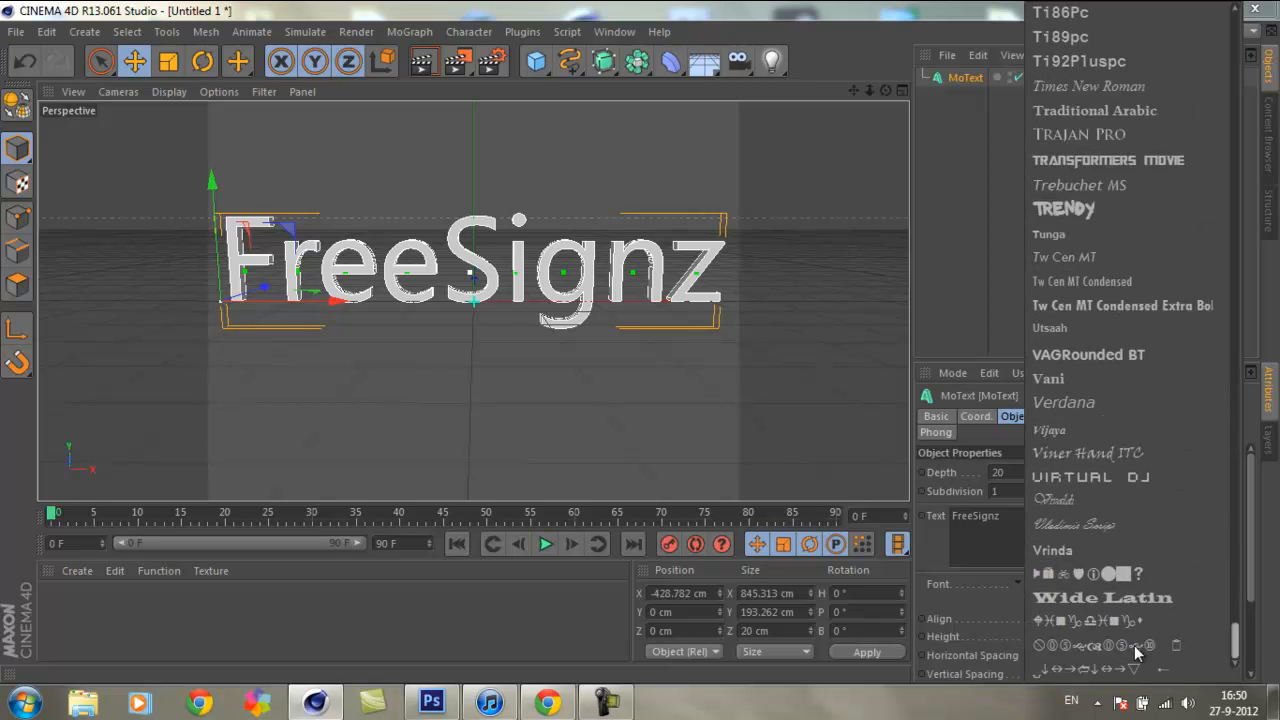
pyautogui.scroll(3, 1175, 630)
pyautogui.click(1072, 311)
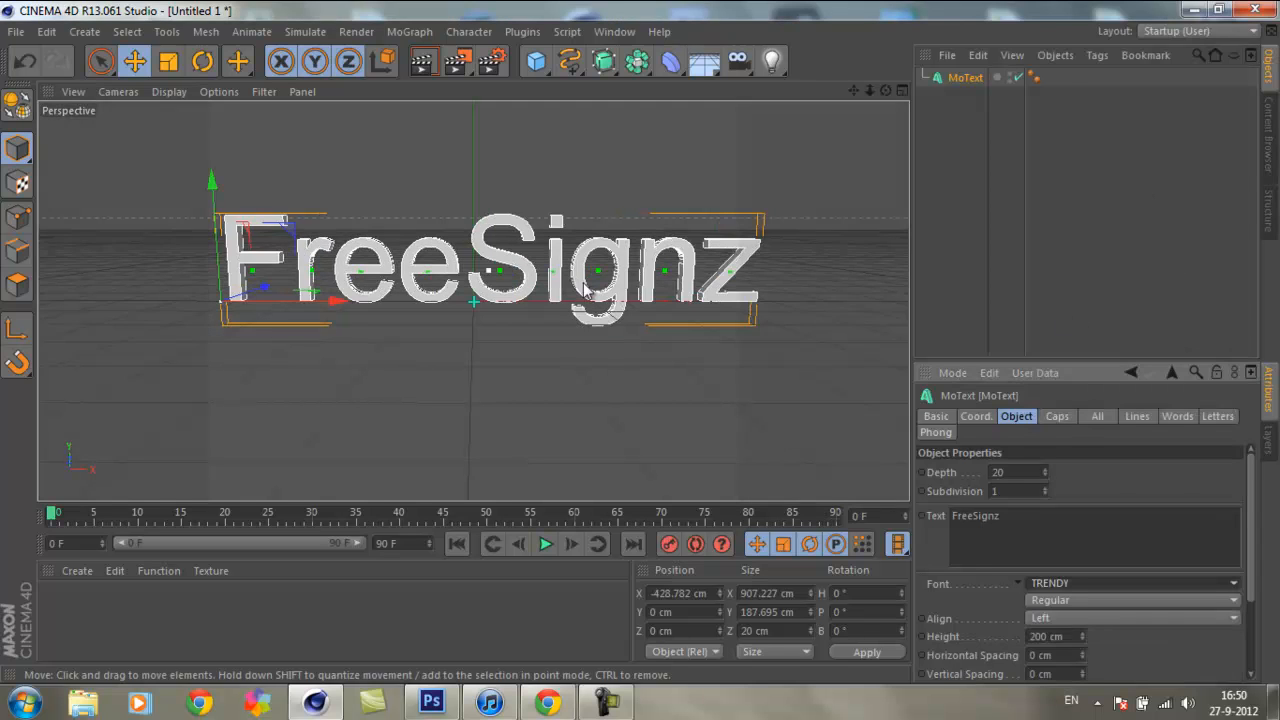
pyautogui.click(1236, 586)
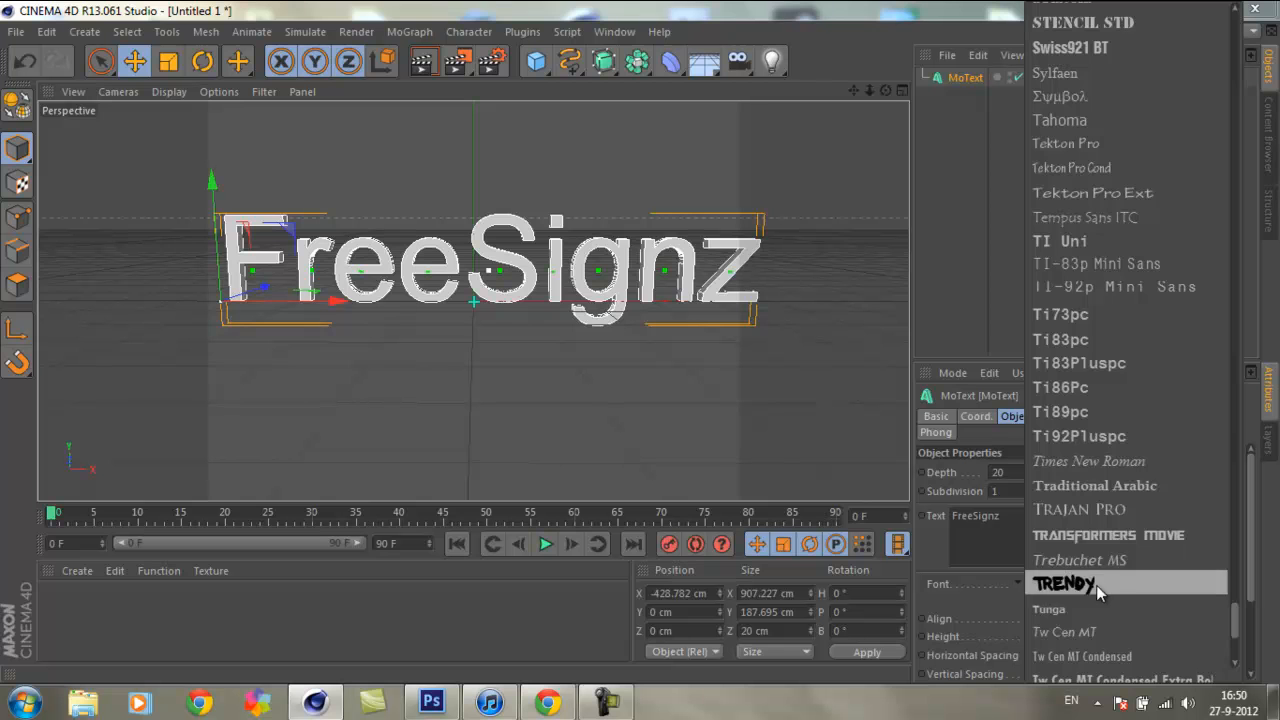
pyautogui.click(1115, 537)
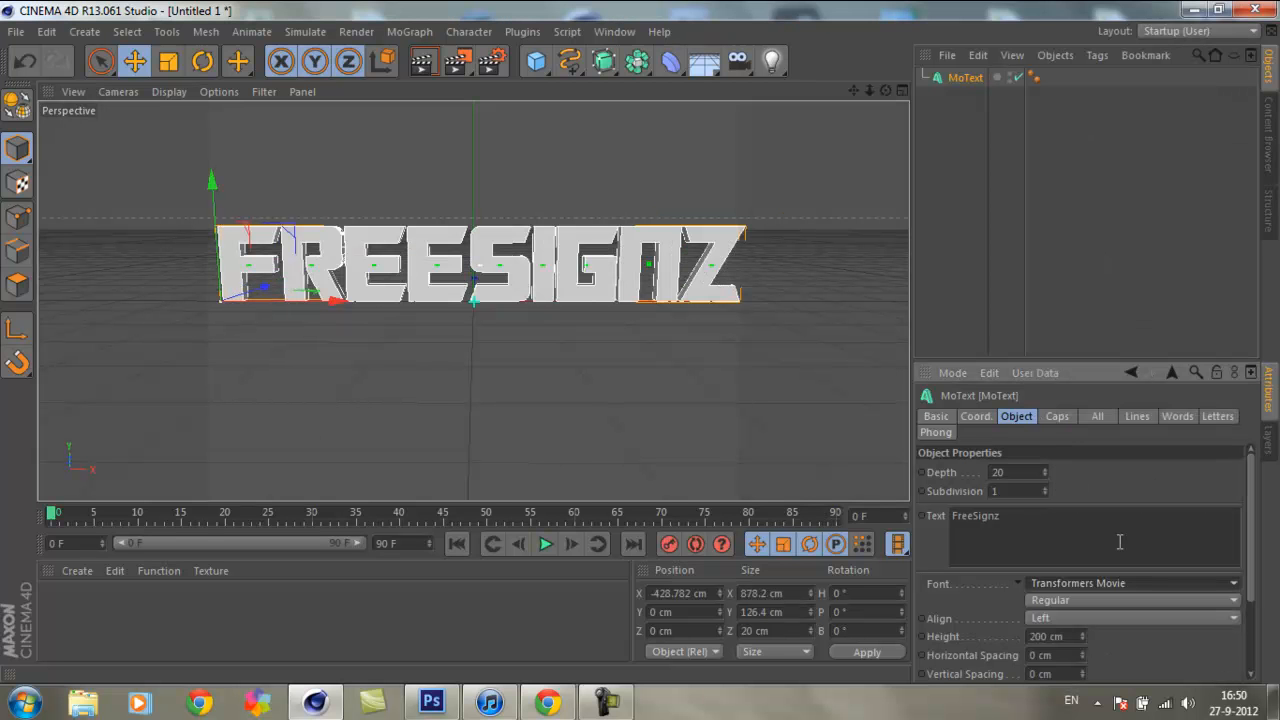
# Step: Set the text's font to Ethnocentric Rg and move the object along X to about -652 cm
pyautogui.click(1232, 593)
pyautogui.moveTo(1236, 612)
pyautogui.mouseDown()
pyautogui.moveTo(1225, 205)
pyautogui.moveTo(1236, 24)
pyautogui.moveTo(1230, 148)
pyautogui.moveTo(1212, 192)
pyautogui.moveTo(1175, 208)
pyautogui.moveTo(1235, 205)
pyautogui.moveTo(1235, 246)
pyautogui.mouseUp()
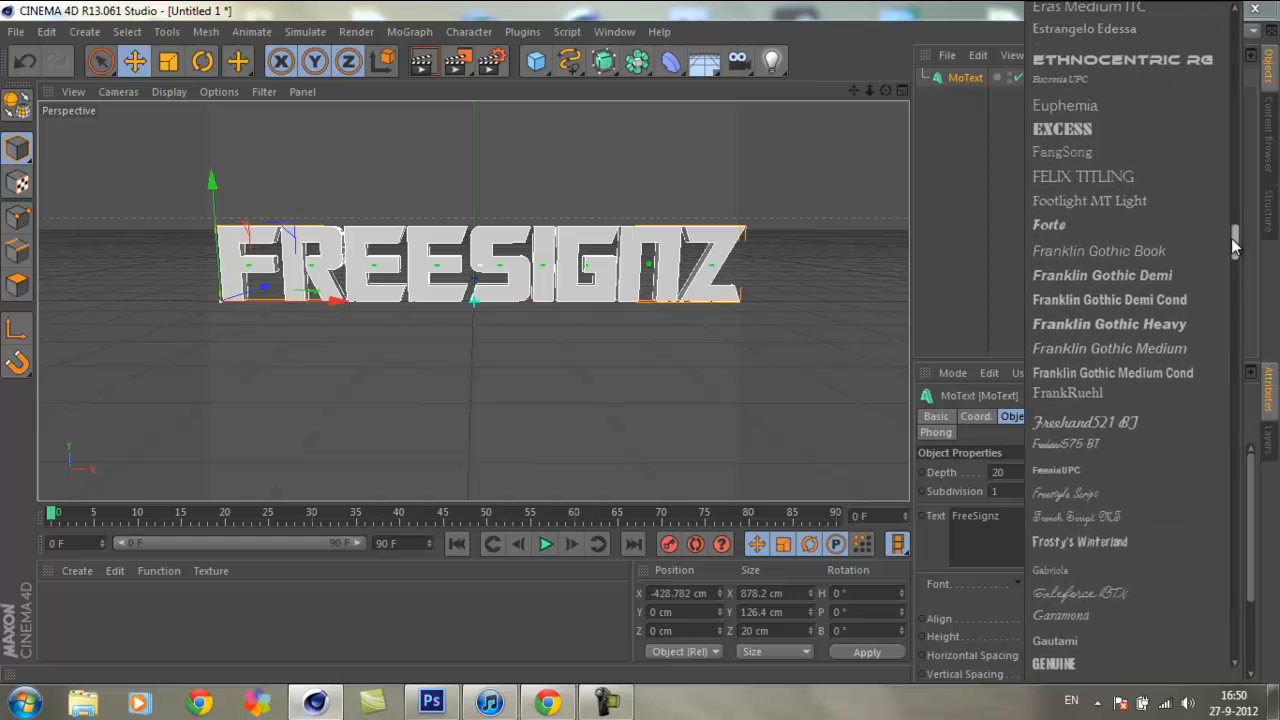
pyautogui.click(1110, 66)
pyautogui.moveTo(338, 299); pyautogui.dragTo(168, 318)
pyautogui.scroll(-3, 640, 343)
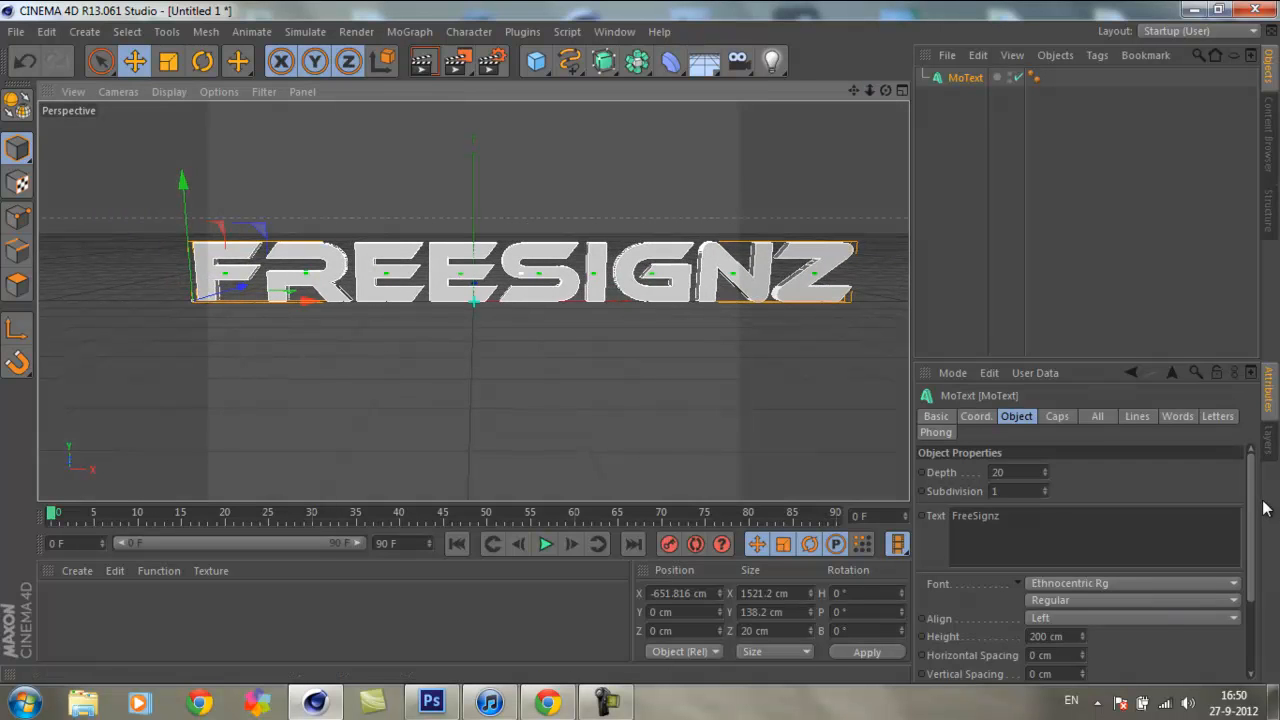
# Step: Set the extrusion depth of the MoText letters to 75
pyautogui.moveTo(1251, 509); pyautogui.dragTo(1248, 578)
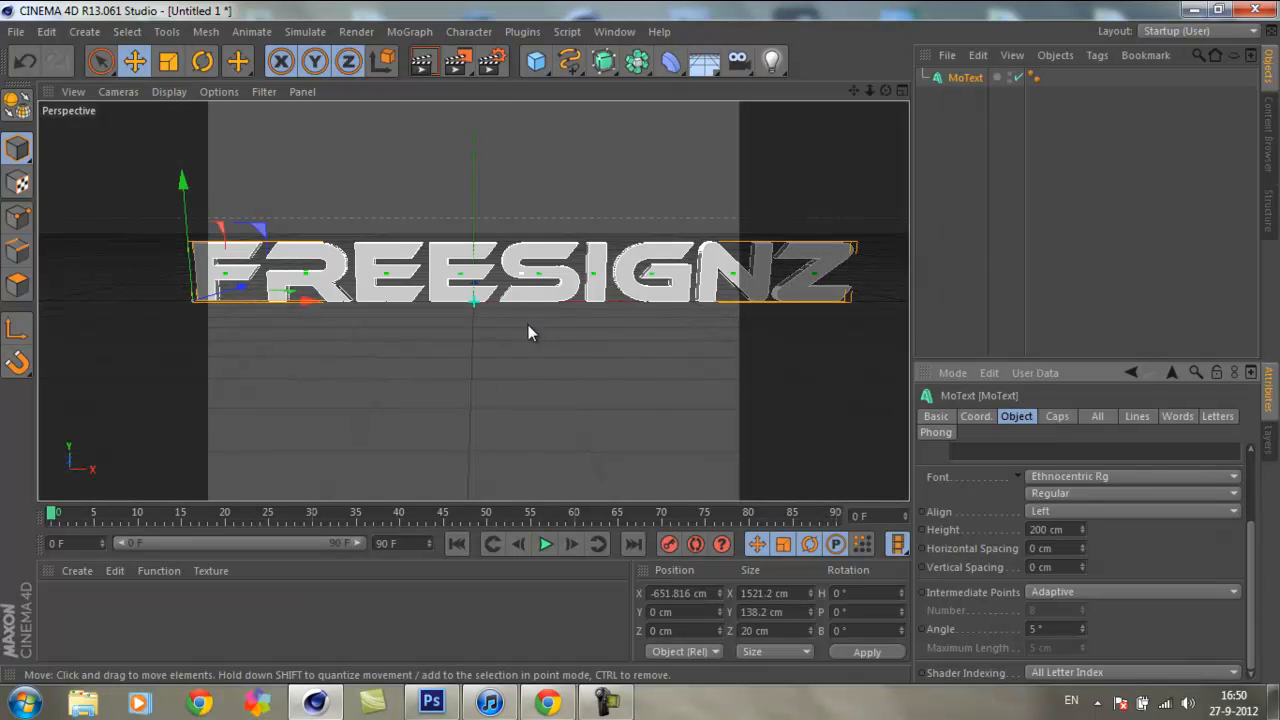
pyautogui.moveTo(637, 351)
pyautogui.keyDown('alt'); pyautogui.mouseDown()
pyautogui.moveTo(600, 348)
pyautogui.moveTo(634, 340)
pyautogui.mouseUp(); pyautogui.keyUp('alt')
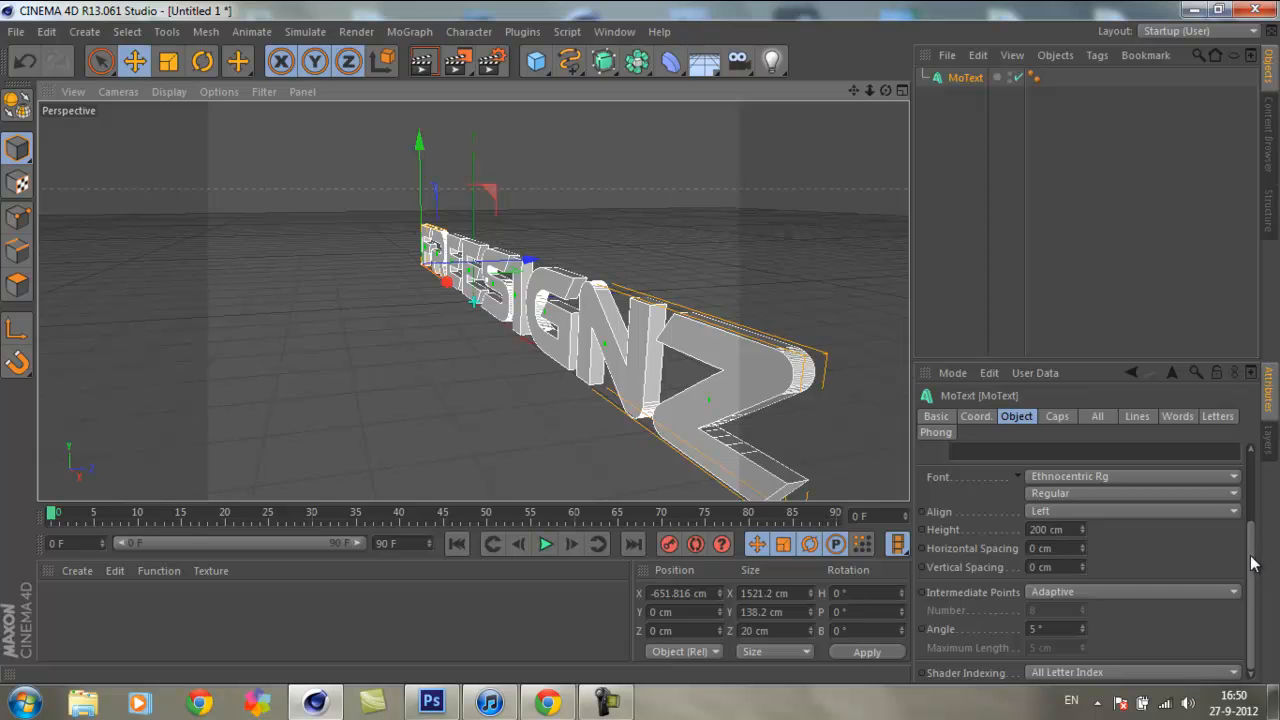
pyautogui.moveTo(1251, 560); pyautogui.dragTo(1247, 451)
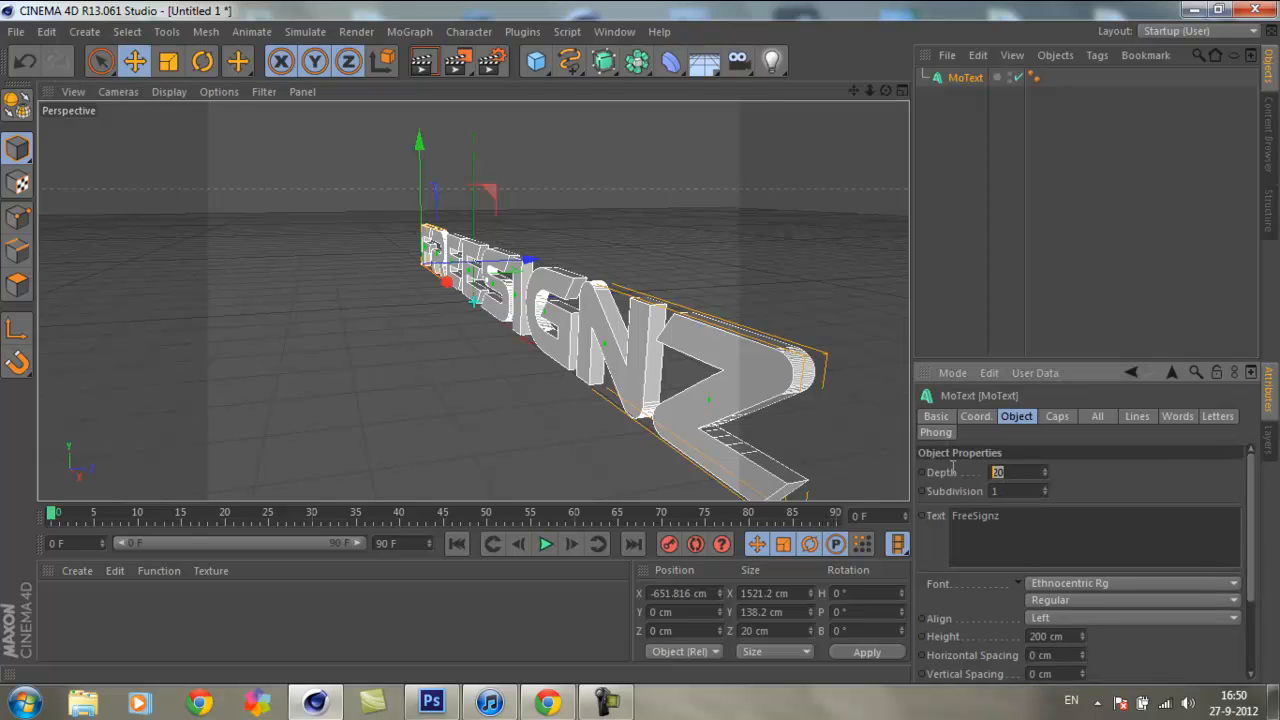
pyautogui.moveTo(1043, 466)
pyautogui.mouseDown()
pyautogui.moveTo(1046, 325)
pyautogui.moveTo(1031, 557)
pyautogui.moveTo(1043, 471)
pyautogui.mouseUp()
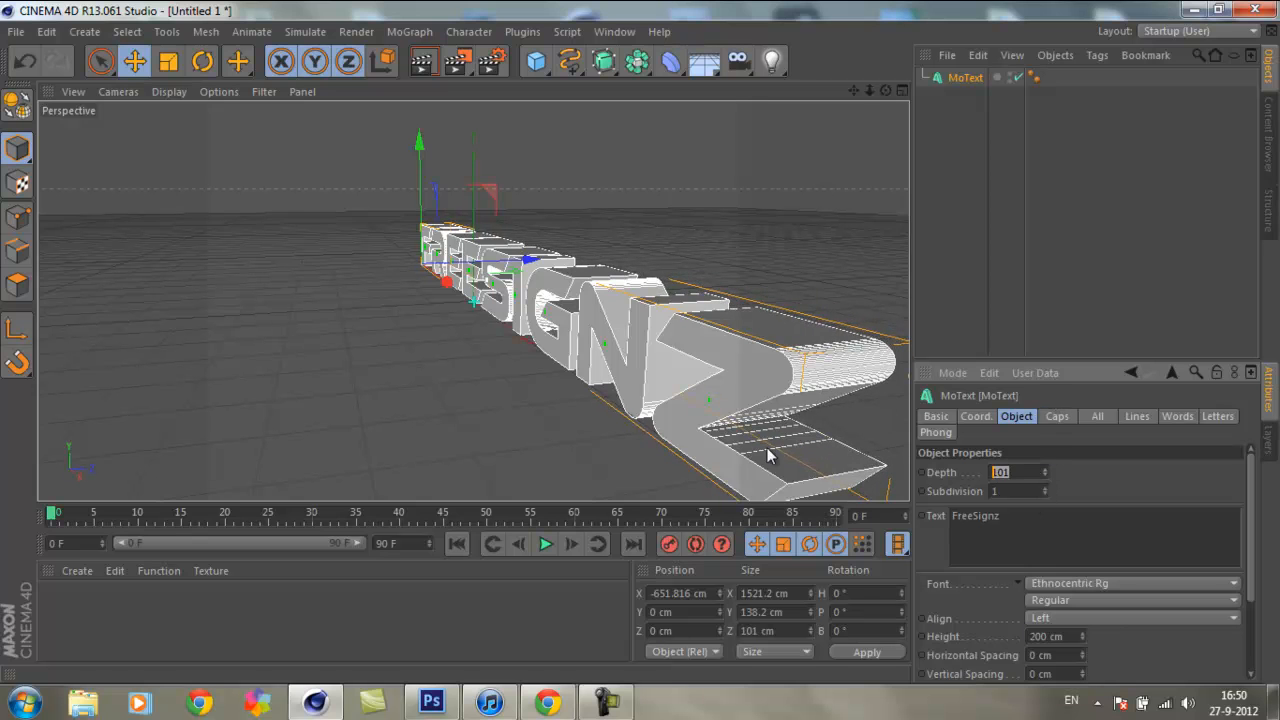
pyautogui.write('75')
pyautogui.press('Return')
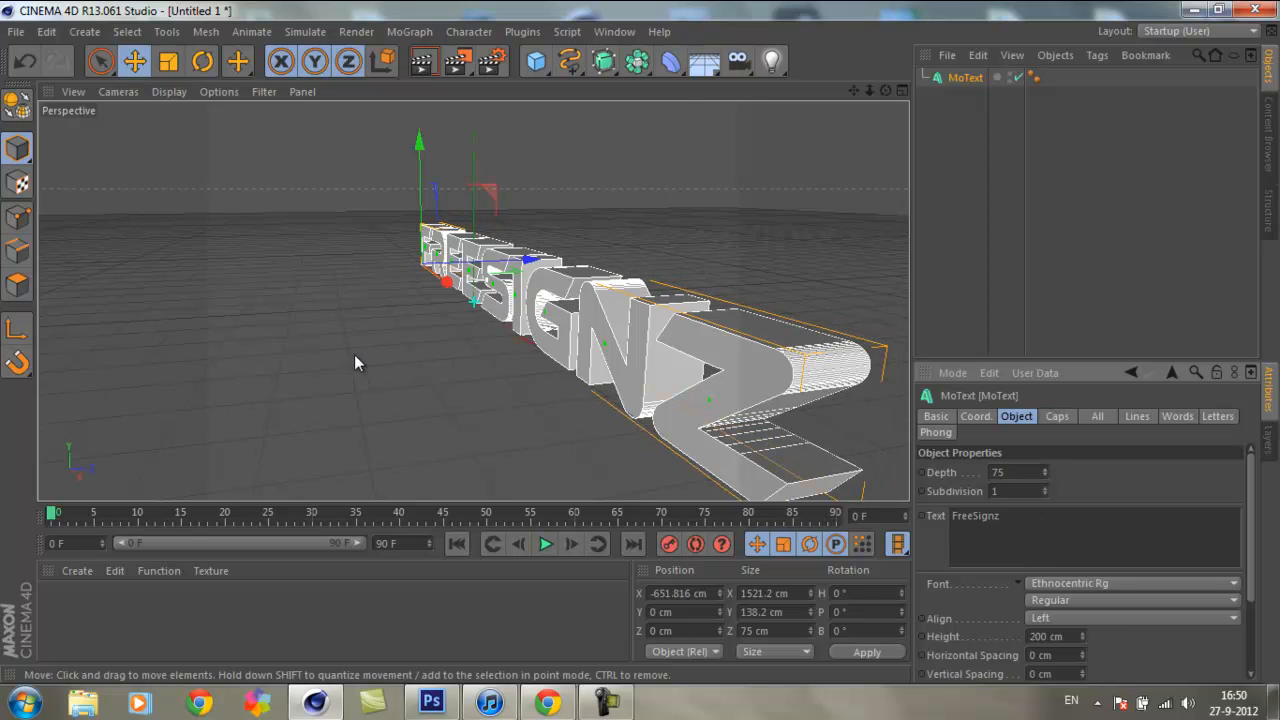
pyautogui.moveTo(885, 90); pyautogui.dragTo(639, 342)
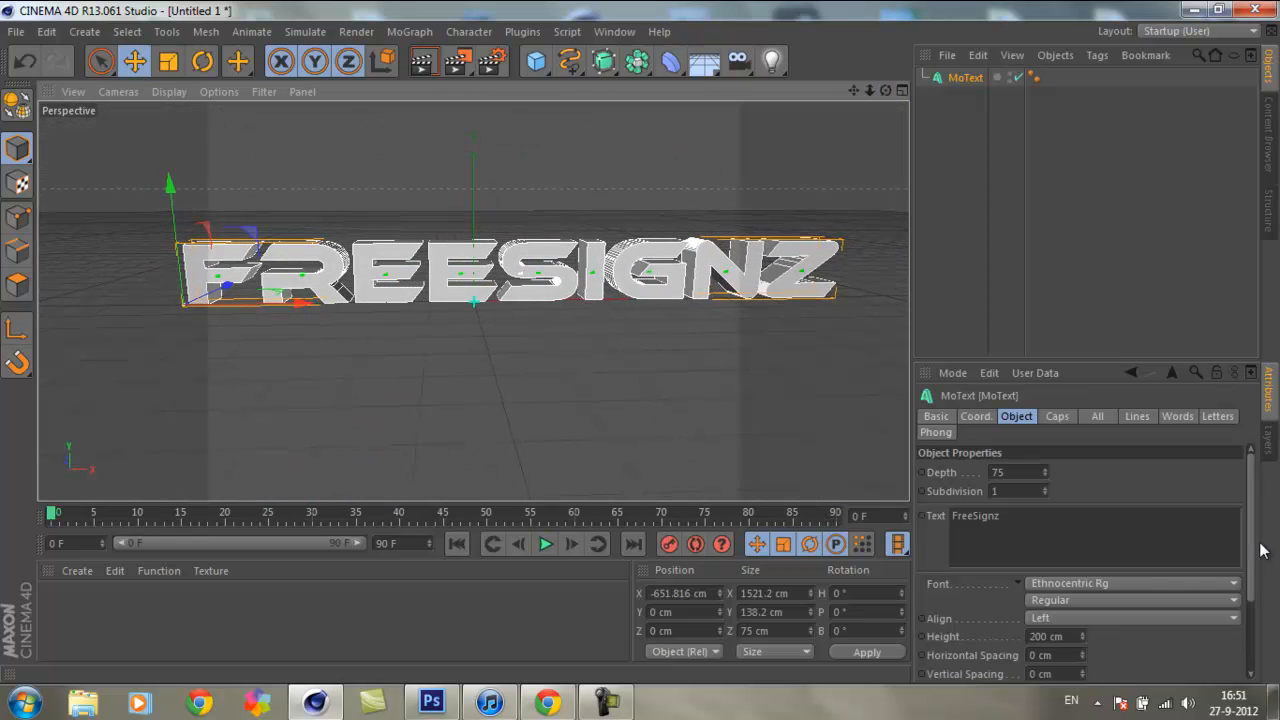
# Step: Reduce the text height to 168 cm and the horizontal spacing to -15 cm
pyautogui.scroll(-3, 1200, 550)
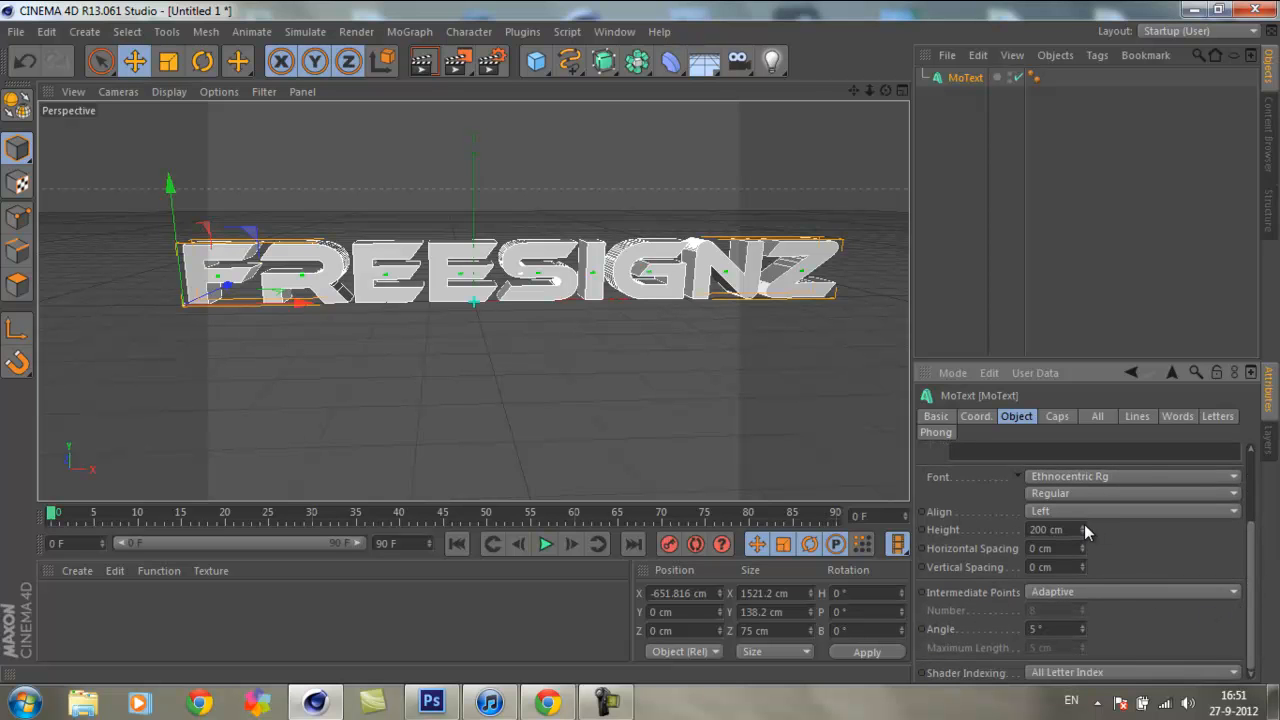
pyautogui.moveTo(1082, 530)
pyautogui.mouseDown()
pyautogui.moveTo(1082, 515)
pyautogui.moveTo(1082, 550)
pyautogui.mouseUp()
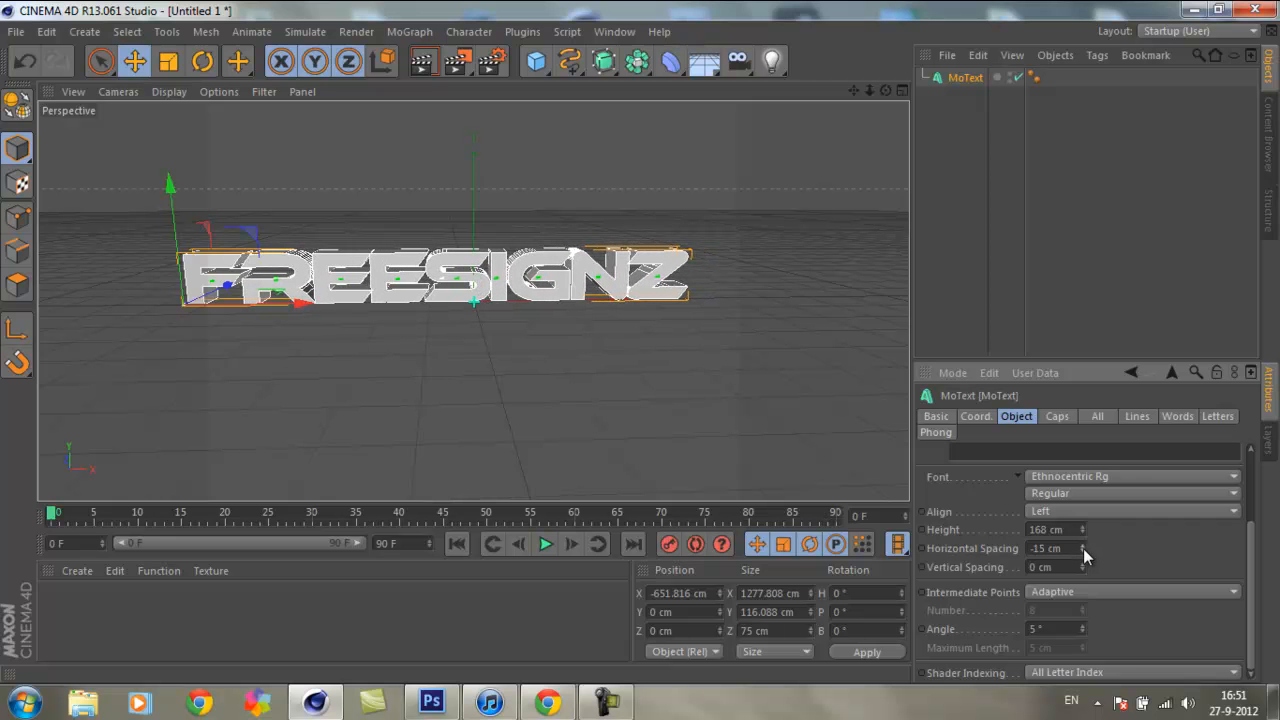
pyautogui.click(749, 262)
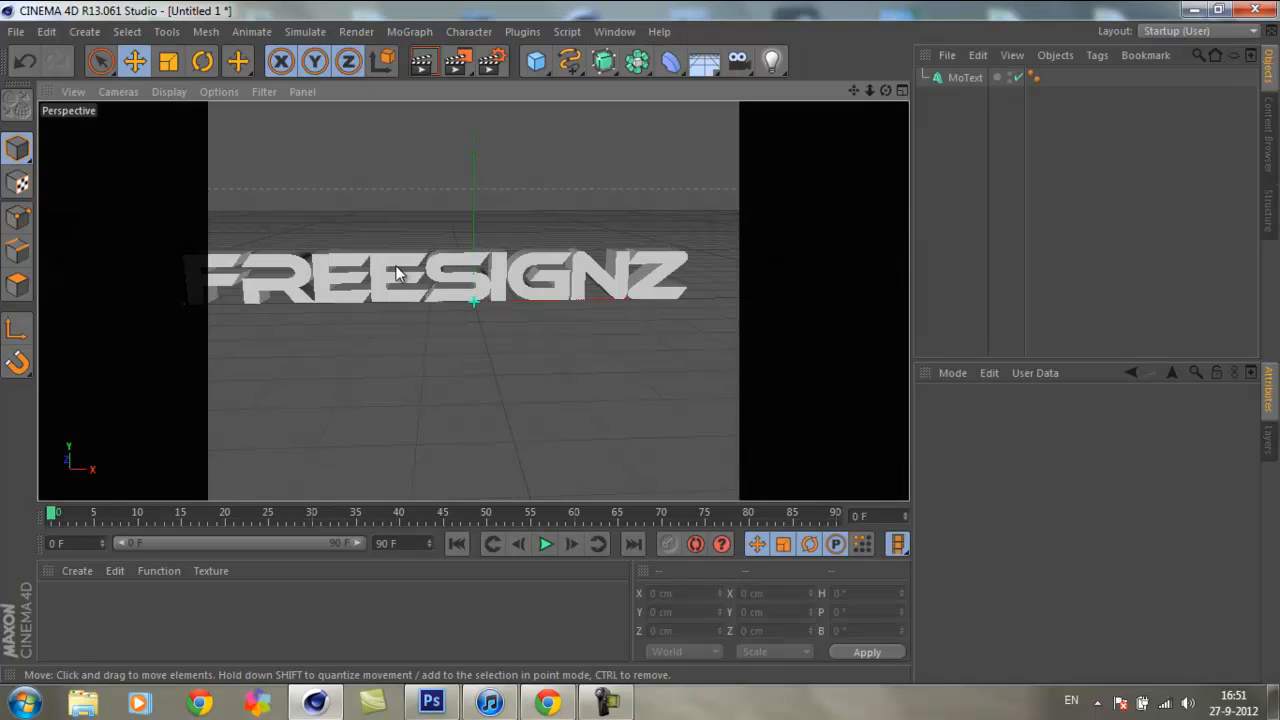
pyautogui.click(453, 290)
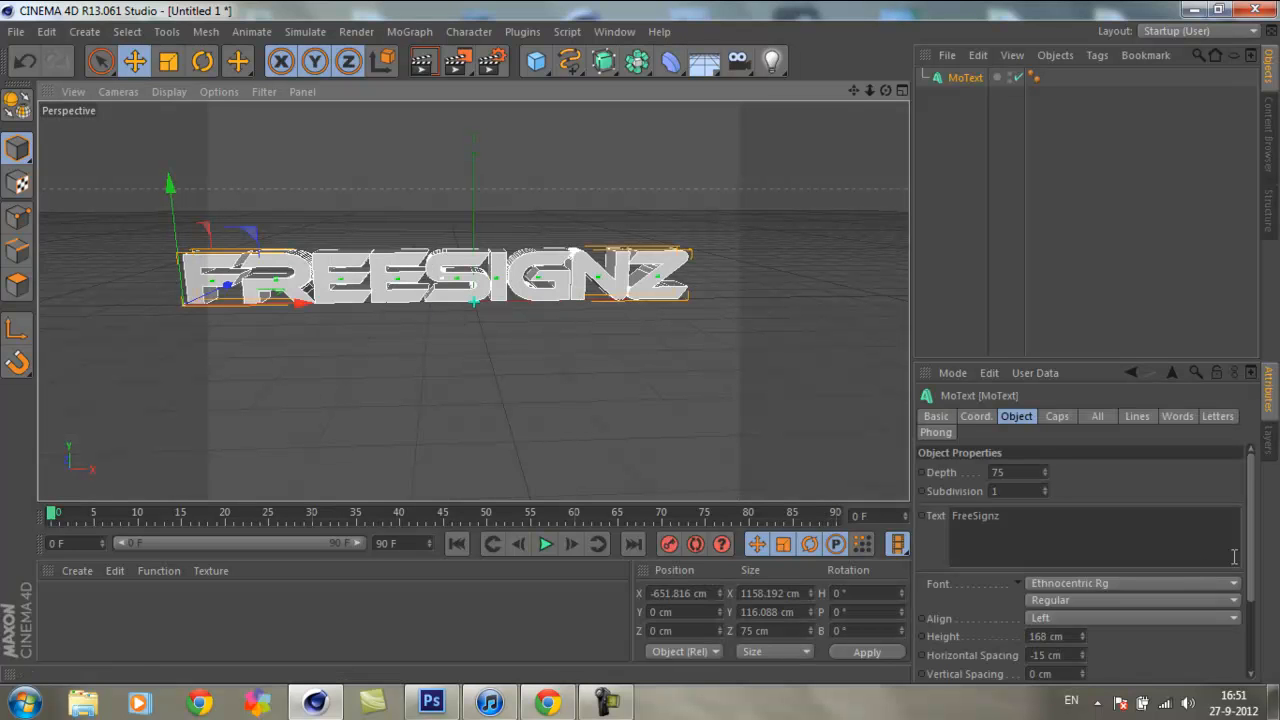
# Step: Try a vertical spacing of 54 cm and reset it to 0 cm
pyautogui.scroll(-3, 1243, 590)
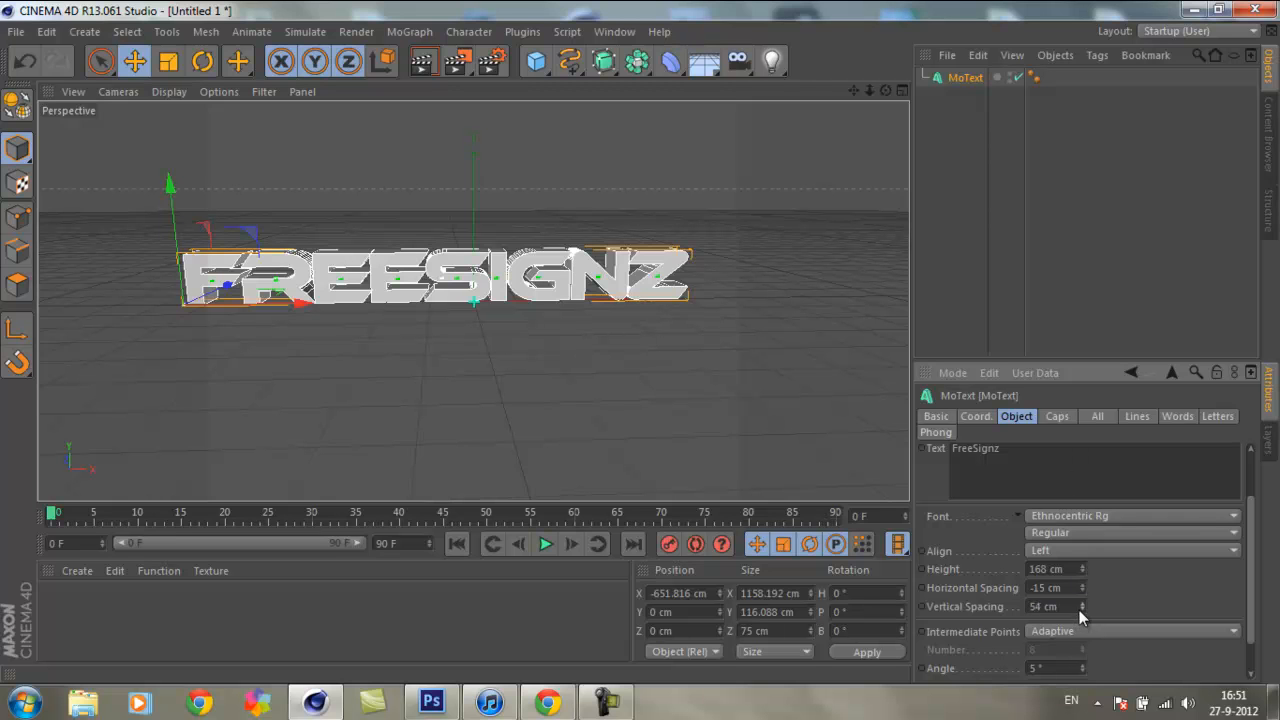
pyautogui.moveTo(1080, 607); pyautogui.dragTo(910, 604)
pyautogui.write('0')
pyautogui.press('Return')
# Step: Set the text's start cap to Fillet Cap and preview the letter edges up close in a viewport render
pyautogui.click(1056, 416)
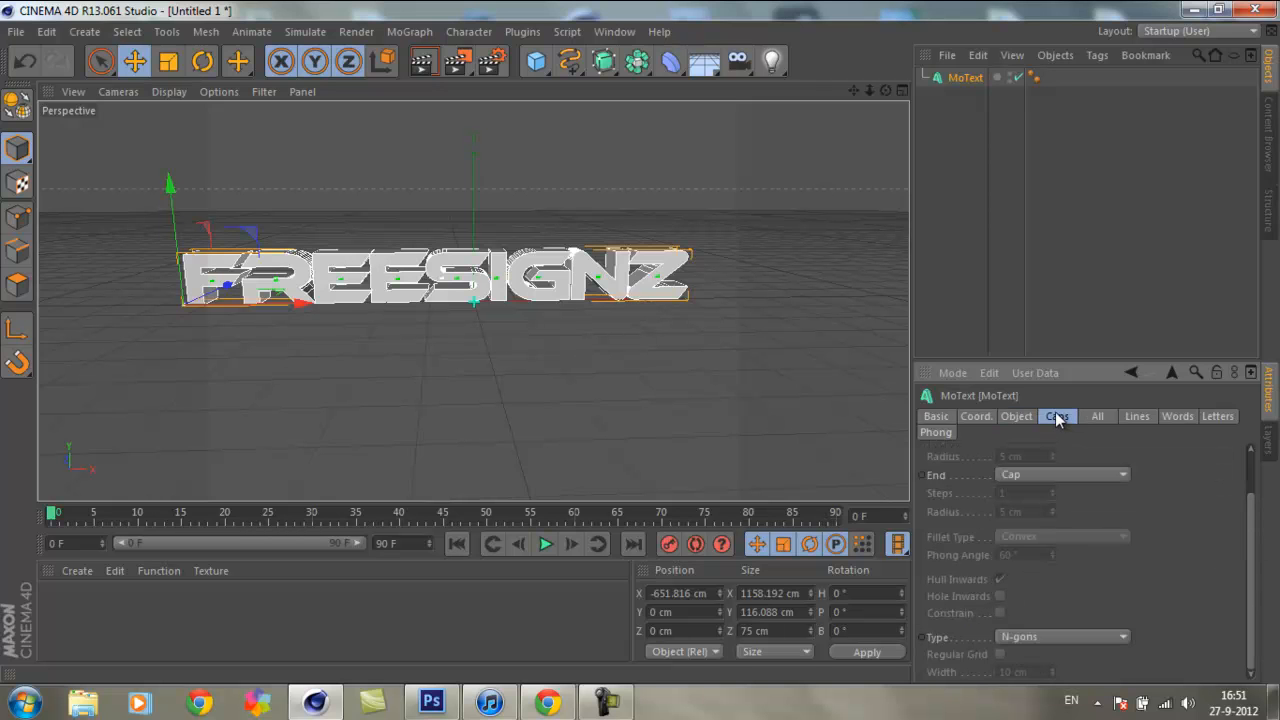
pyautogui.scroll(2, 1249, 520)
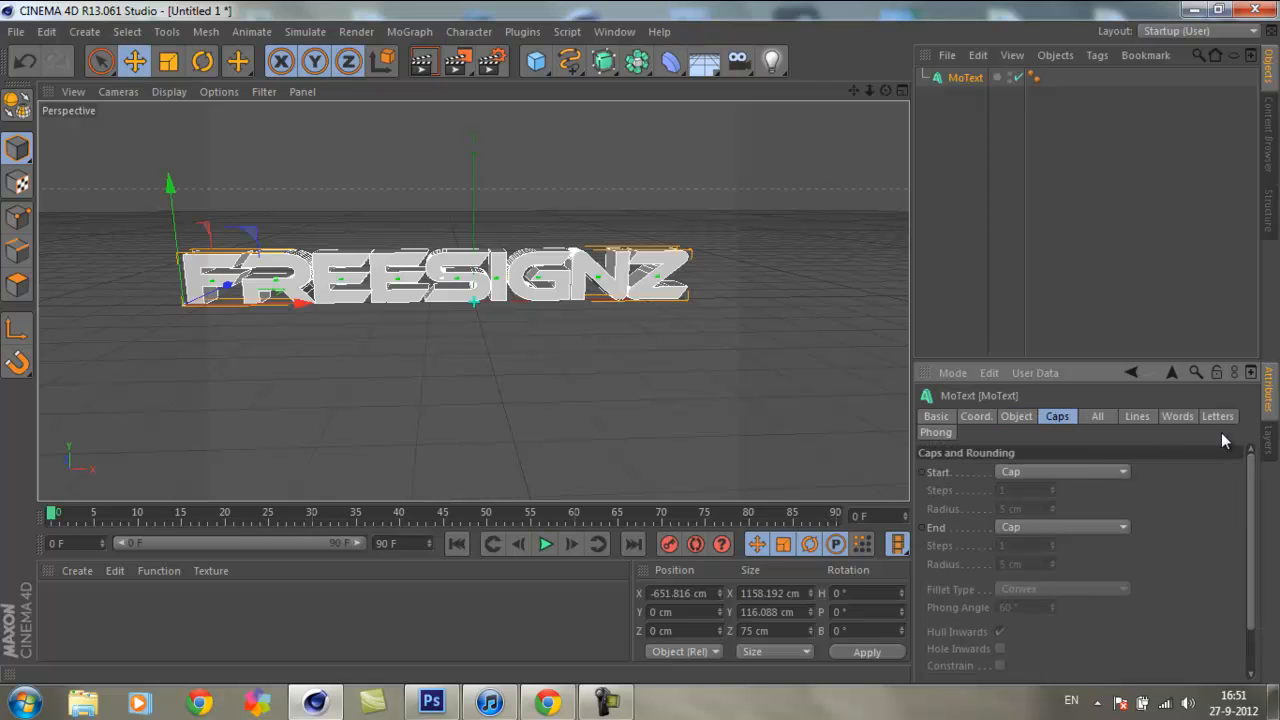
pyautogui.click(1085, 471)
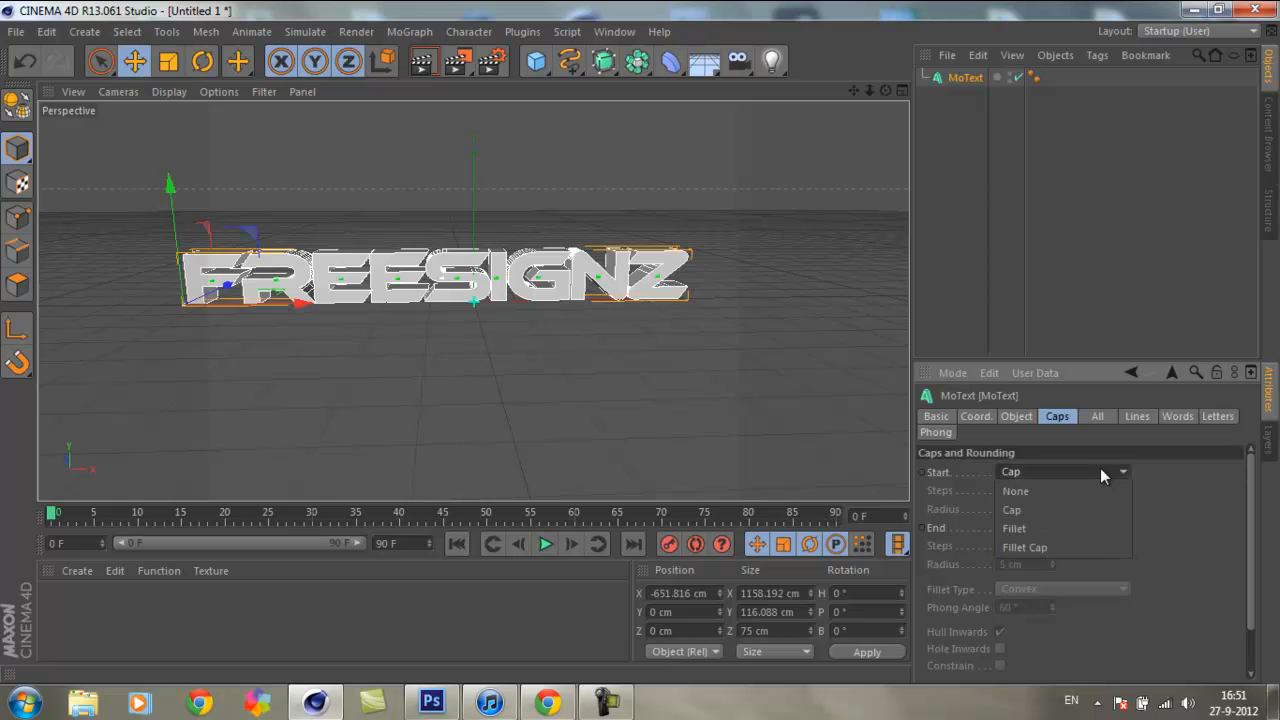
pyautogui.click(1062, 549)
pyautogui.scroll(10, 636, 332)
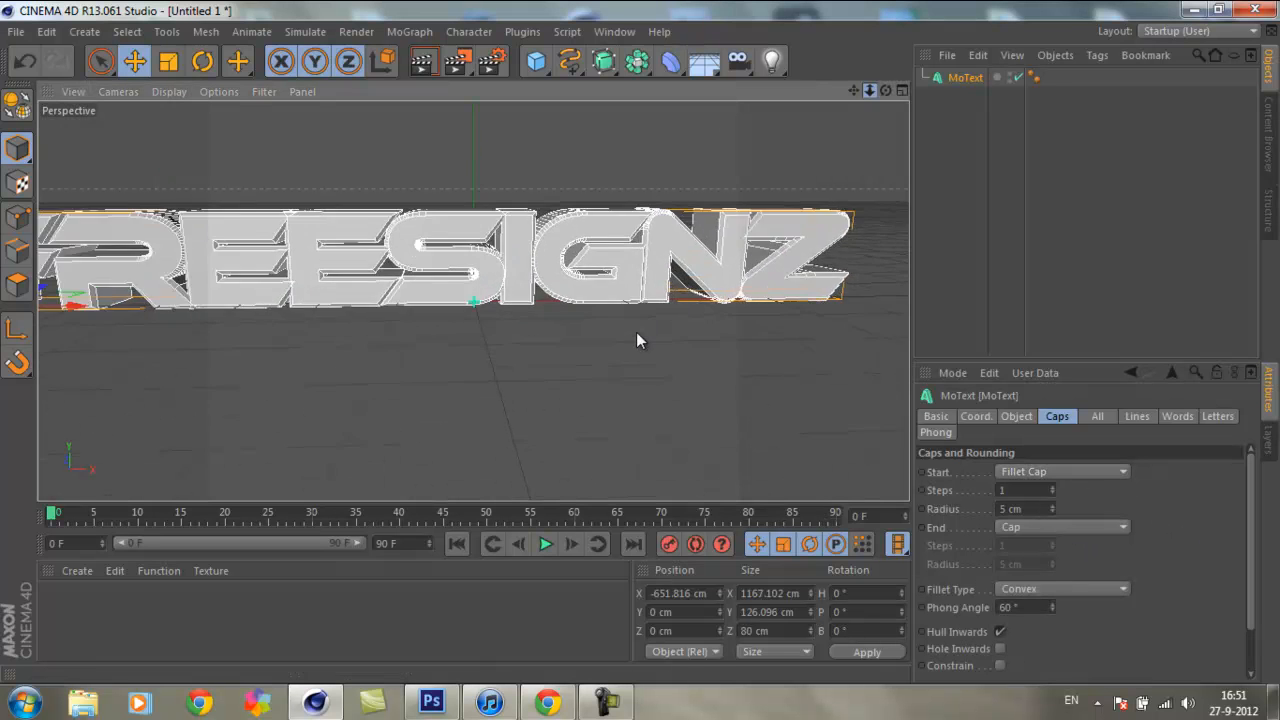
pyautogui.moveTo(854, 91); pyautogui.dragTo(807, 110)
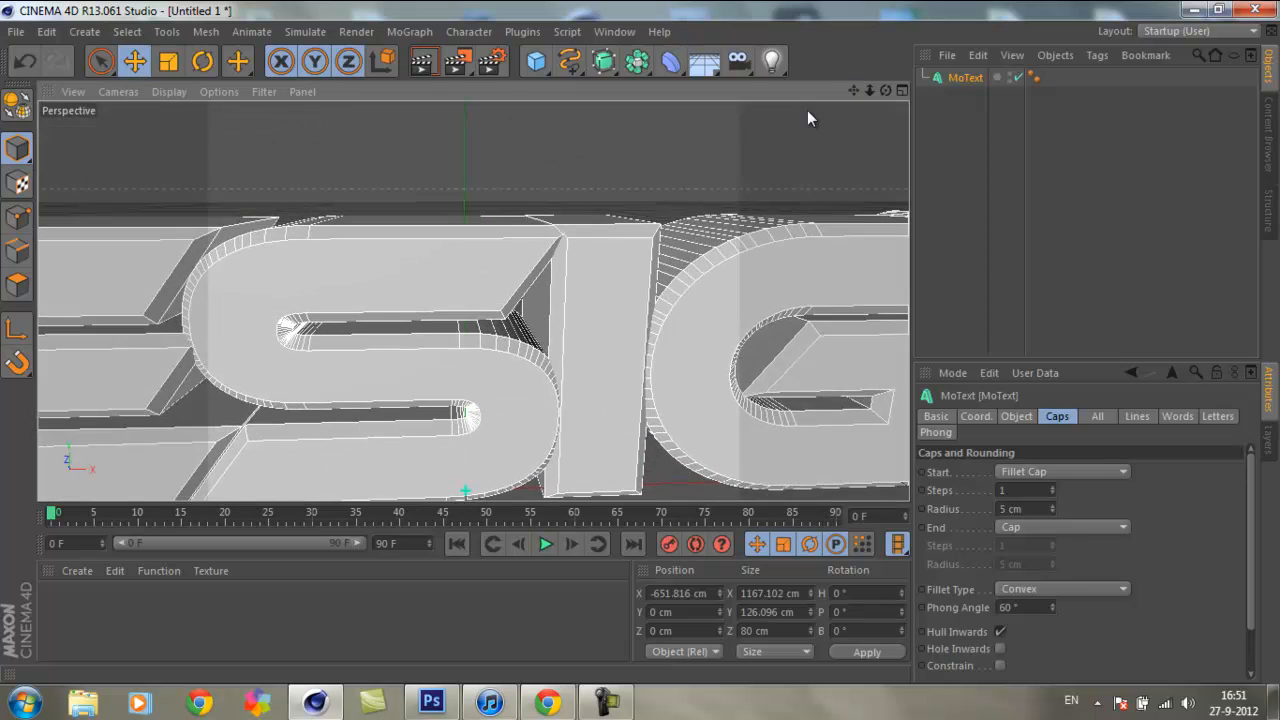
pyautogui.click(529, 169)
pyautogui.hotkey('ctrl', 'r')
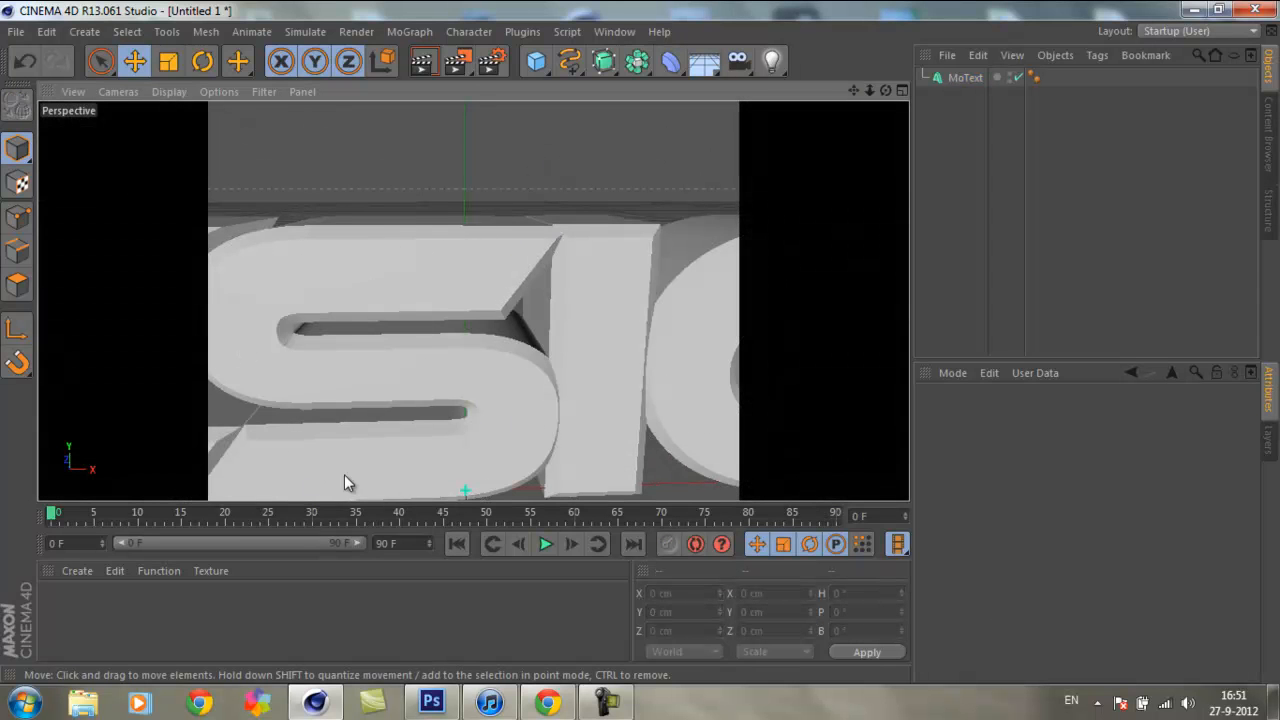
# Step: Increase the start cap's fillet steps to 6 and preview the smoothed edges in a viewport render
pyautogui.click(398, 255)
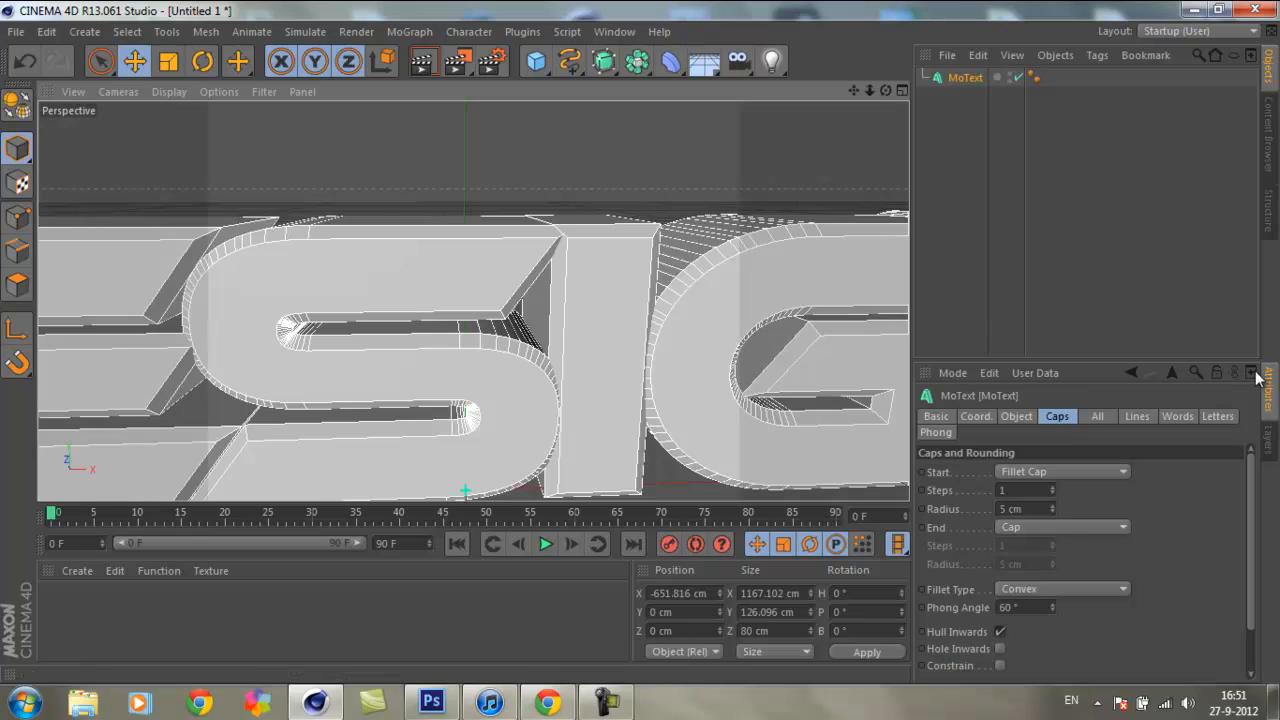
pyautogui.click(1052, 489)
pyautogui.click(1052, 489)
pyautogui.click(1052, 489)
pyautogui.click(1052, 489)
pyautogui.click(1052, 489)
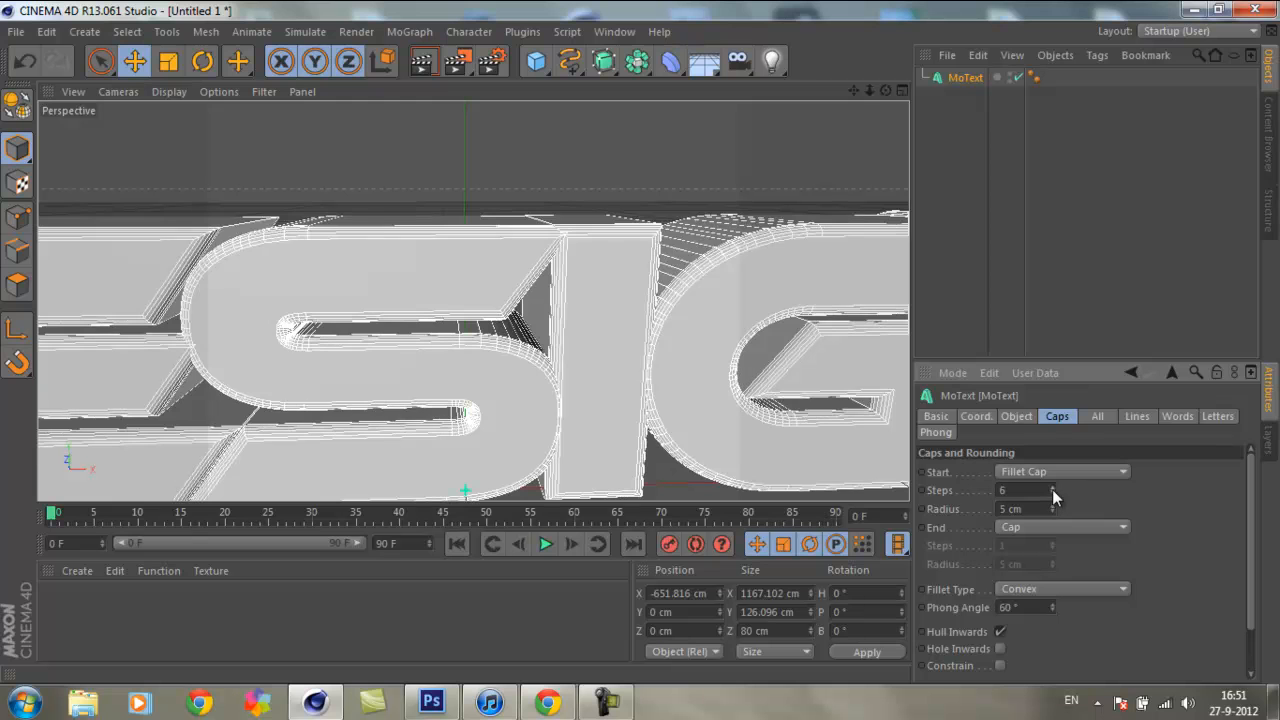
pyautogui.click(613, 168)
pyautogui.hotkey('ctrl', 'r')
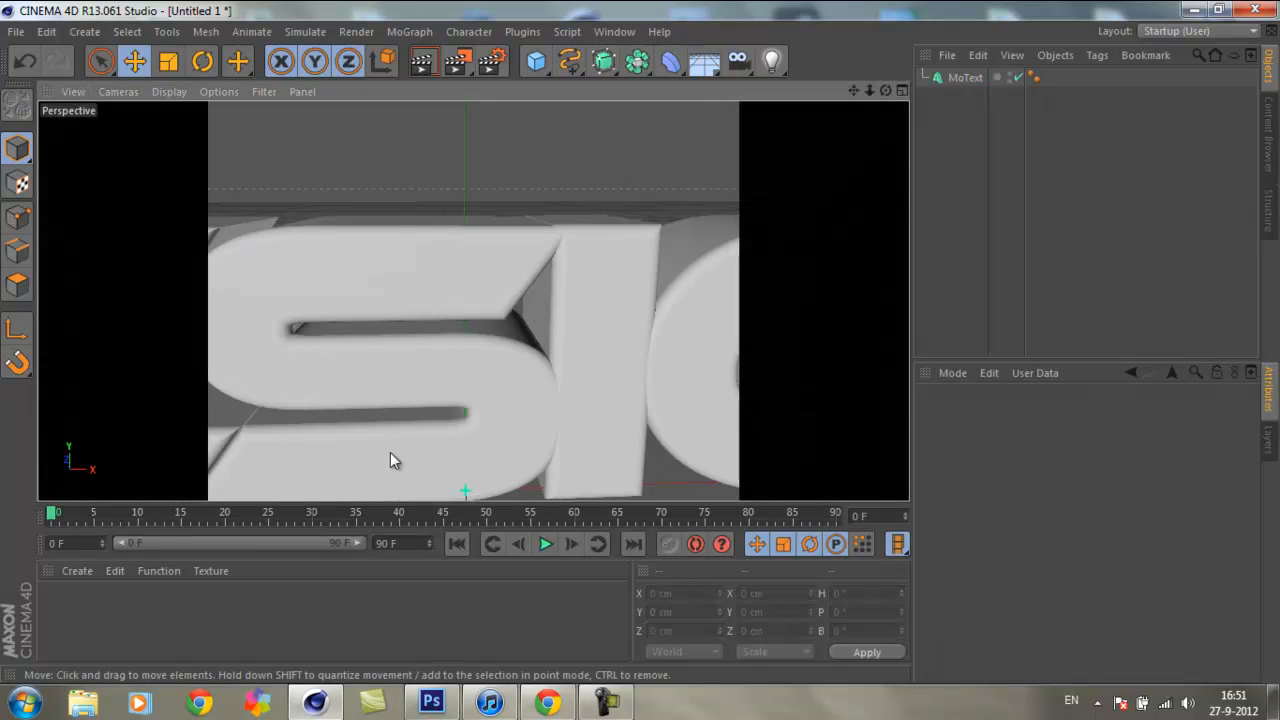
# Step: Increase the start cap's fillet radius to 42 cm on the MoText object
pyautogui.click(962, 77)
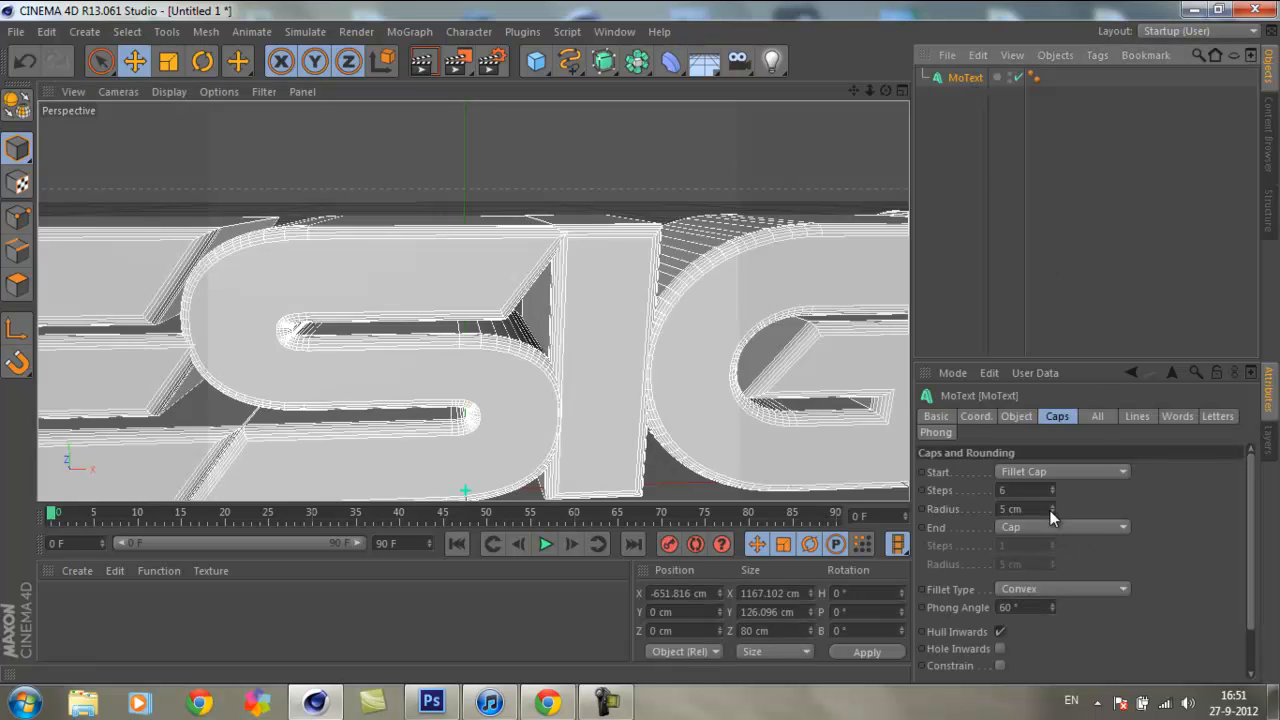
pyautogui.moveTo(1055, 508)
pyautogui.mouseDown()
pyautogui.moveTo(1055, 490)
pyautogui.moveTo(1053, 509)
pyautogui.mouseUp()
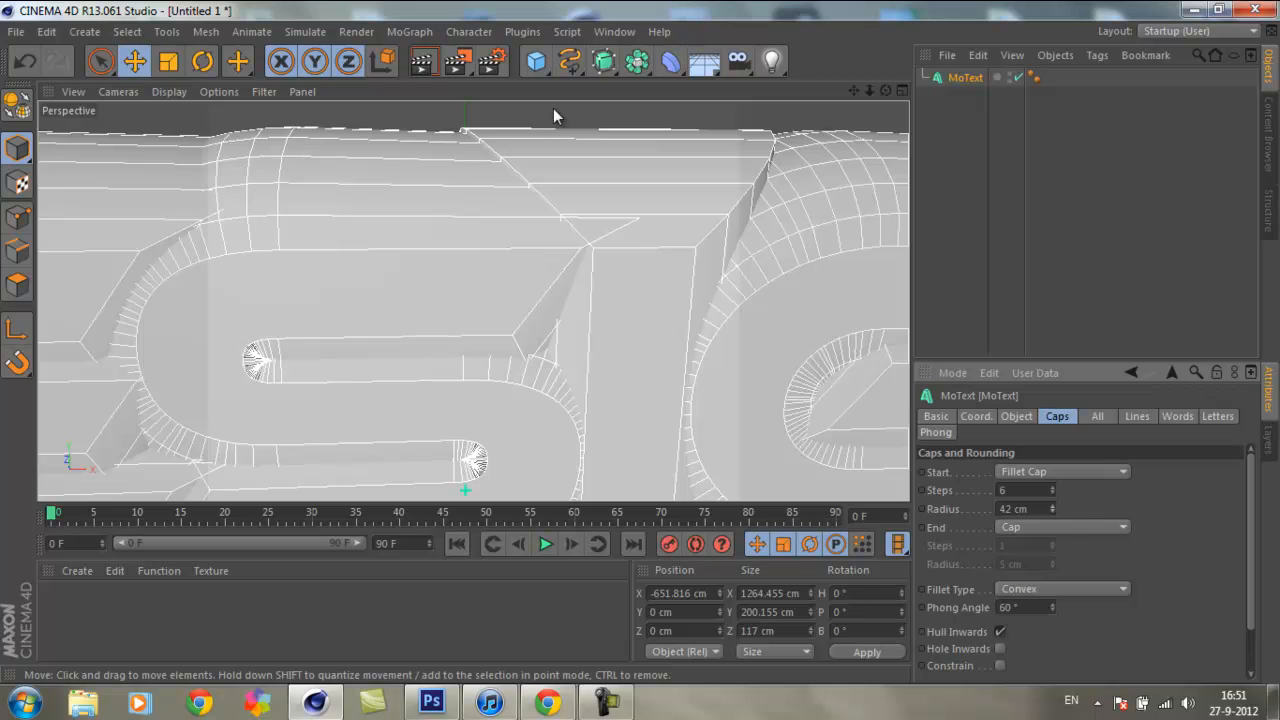
# Step: Preview the enlarged fillet in a viewport render and set the start cap's fillet radius to 5 cm
pyautogui.click(572, 109)
pyautogui.hotkey('ctrl', 'r')
pyautogui.moveTo(867, 88); pyautogui.dragTo(584, 255)
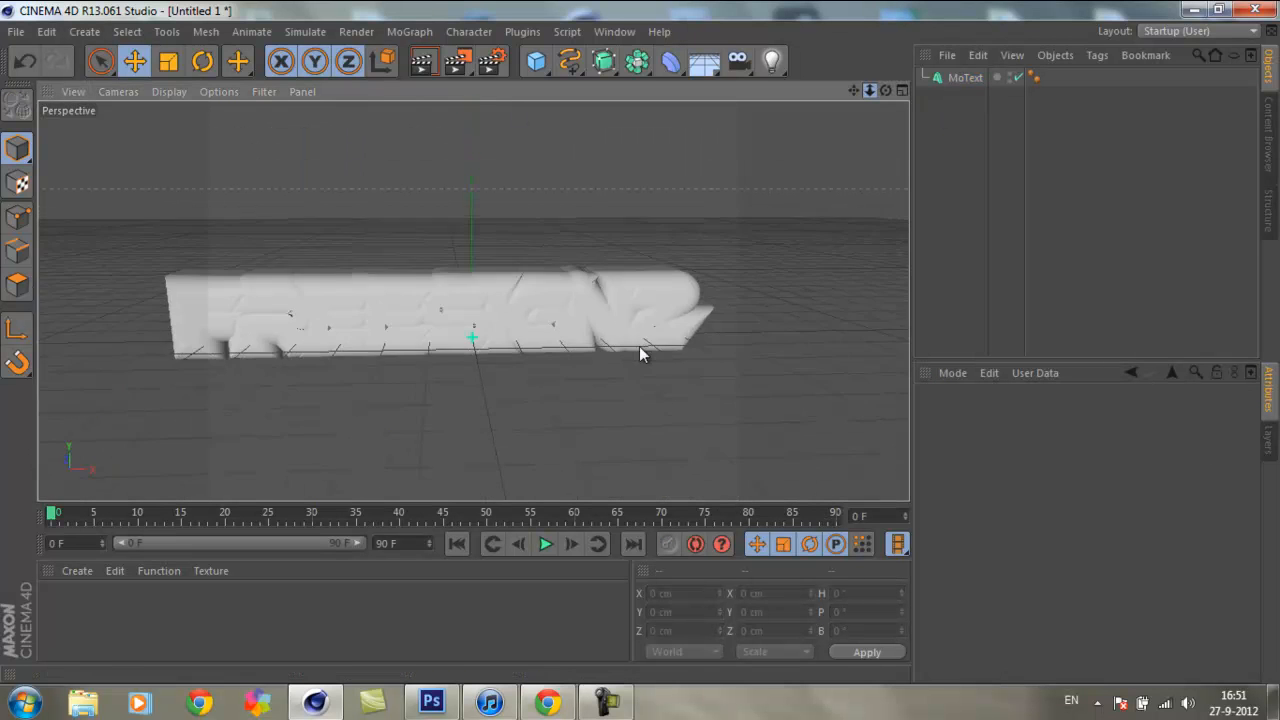
pyautogui.click(562, 288)
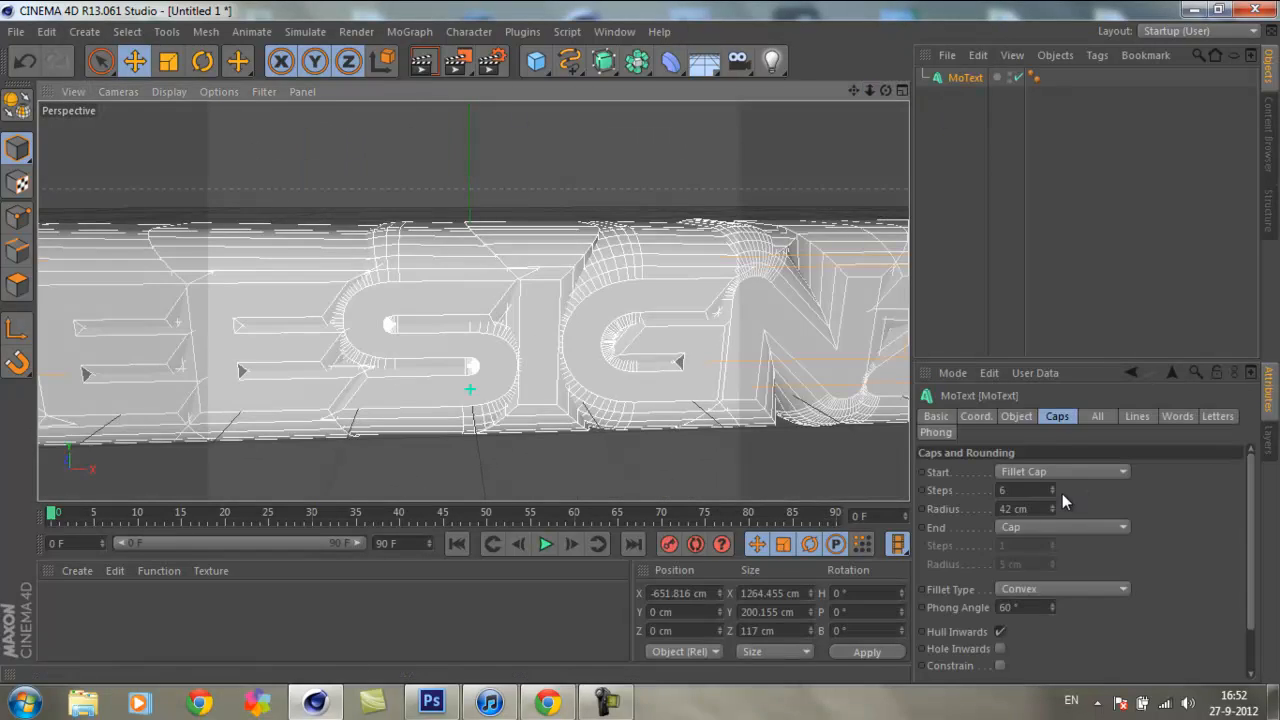
pyautogui.doubleClick(1018, 508)
pyautogui.write('5')
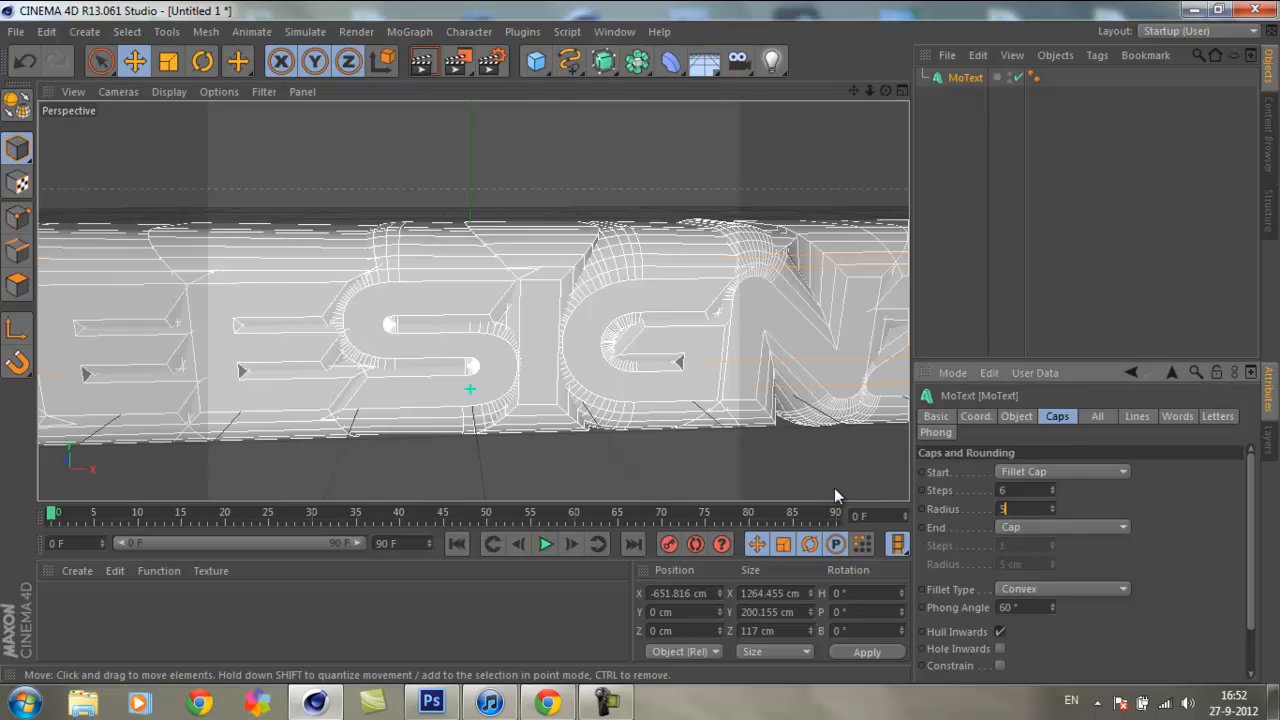
pyautogui.press('Return')
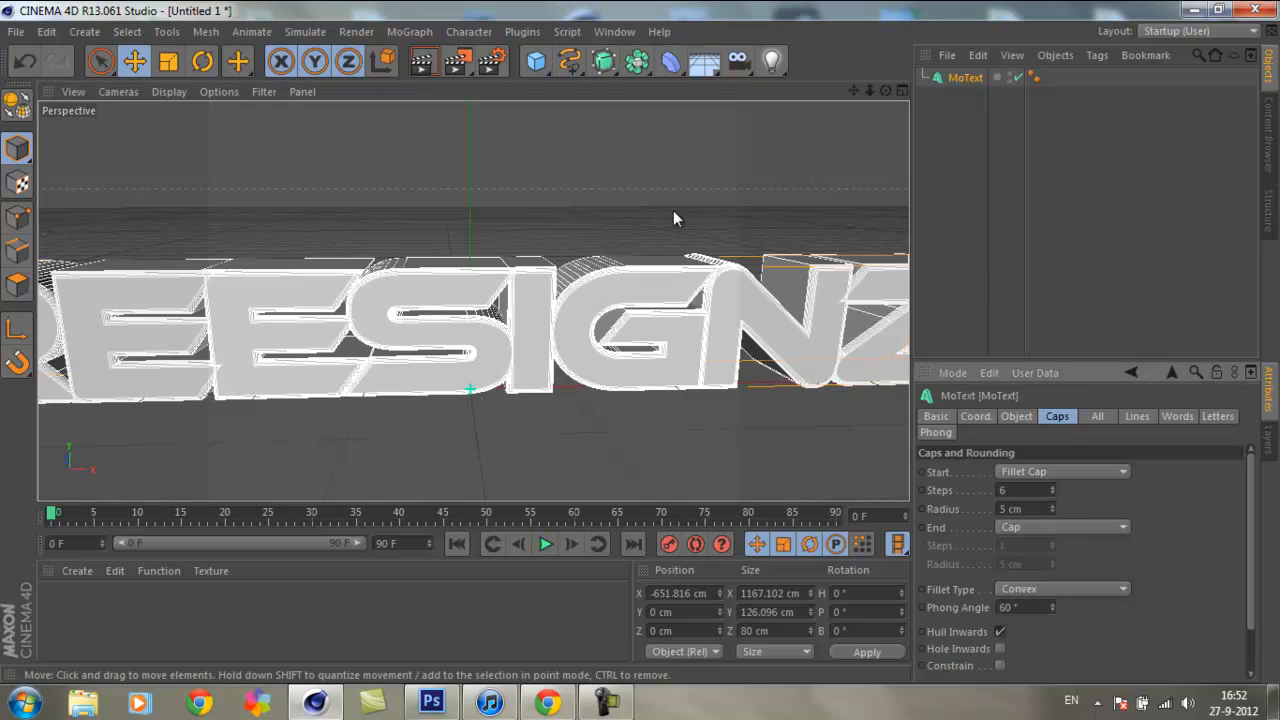
# Step: Set the MoText's end cap to Fillet Cap with 6 fillet steps
pyautogui.click(607, 186)
pyautogui.moveTo(870, 88)
pyautogui.mouseDown()
pyautogui.moveTo(634, 362)
pyautogui.moveTo(640, 338)
pyautogui.moveTo(870, 87)
pyautogui.mouseUp()
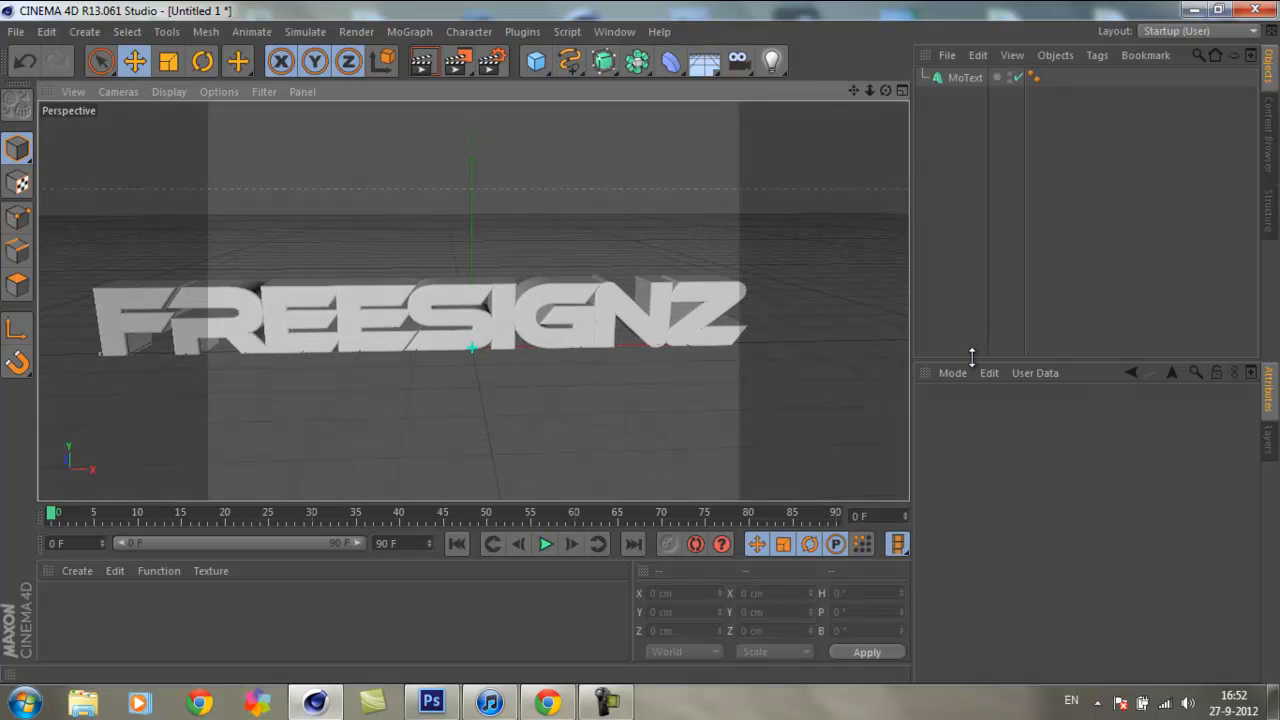
pyautogui.click(966, 77)
pyautogui.click(1111, 527)
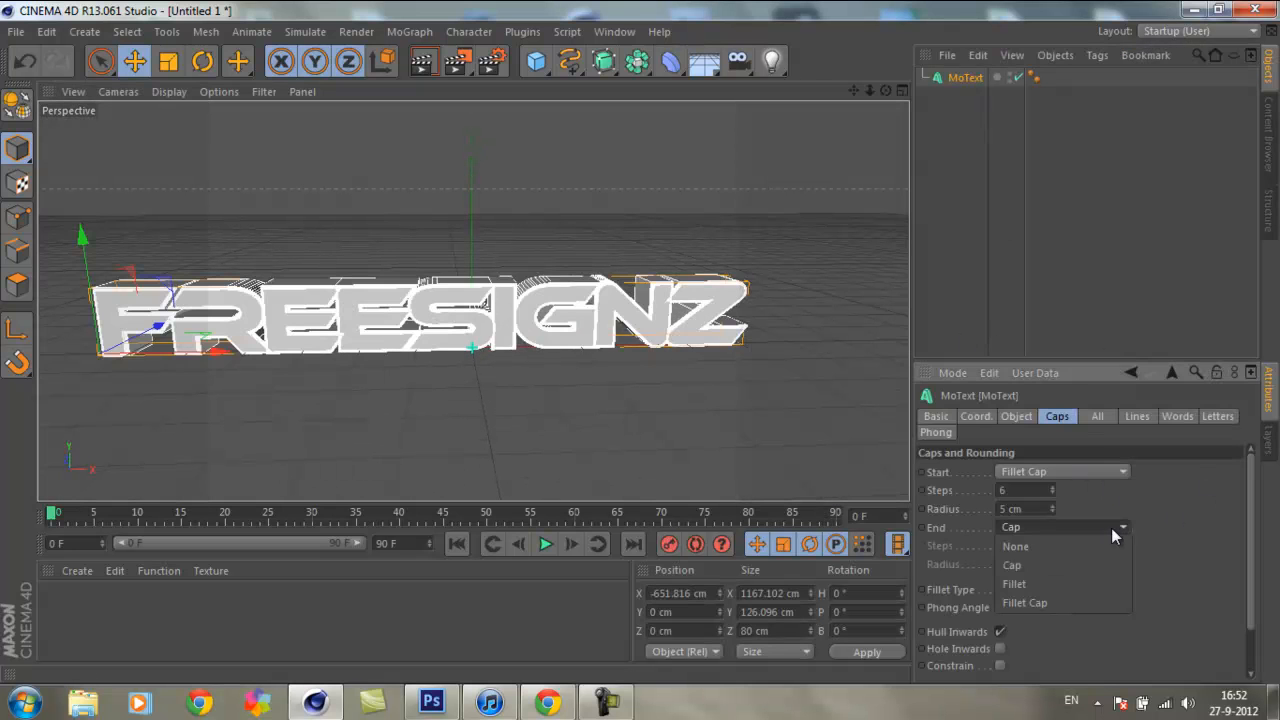
pyautogui.click(1043, 603)
pyautogui.doubleClick(1027, 545)
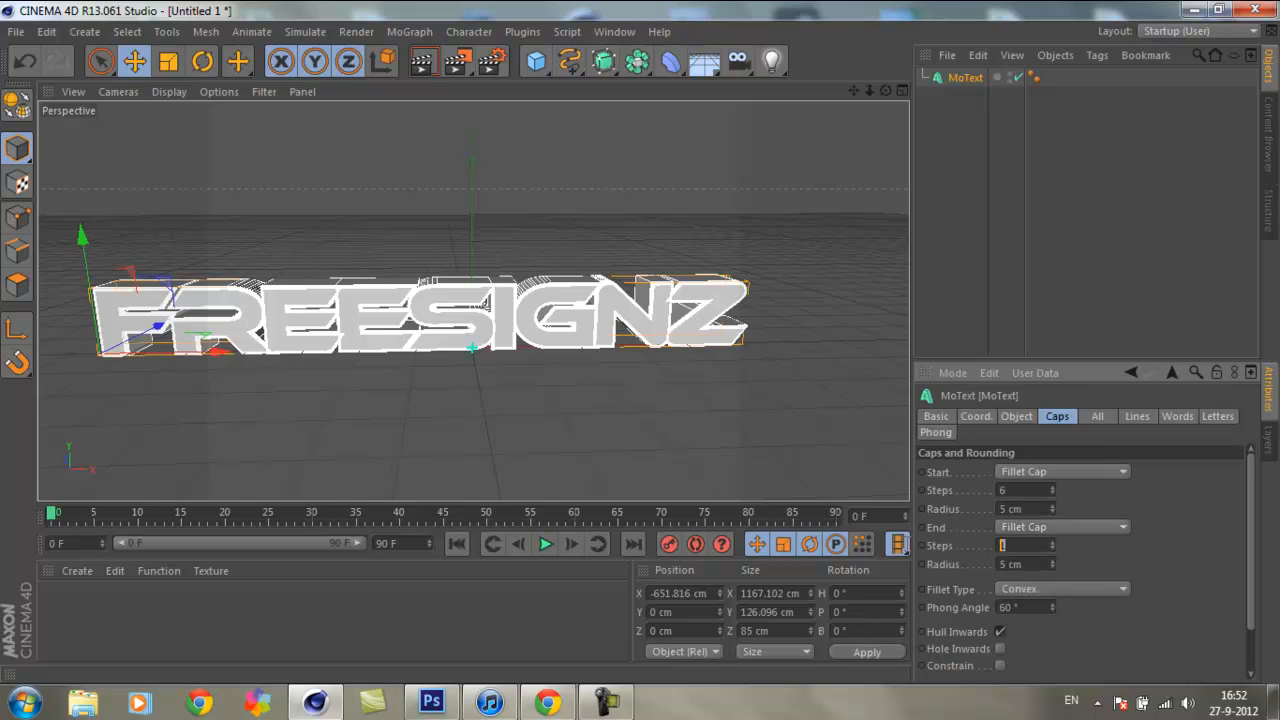
pyautogui.write('6')
pyautogui.click(500, 208)
# Step: Set the render output size to 1280 × 720 pixels so the frame fits the whole text
pyautogui.moveTo(886, 91); pyautogui.dragTo(636, 340)
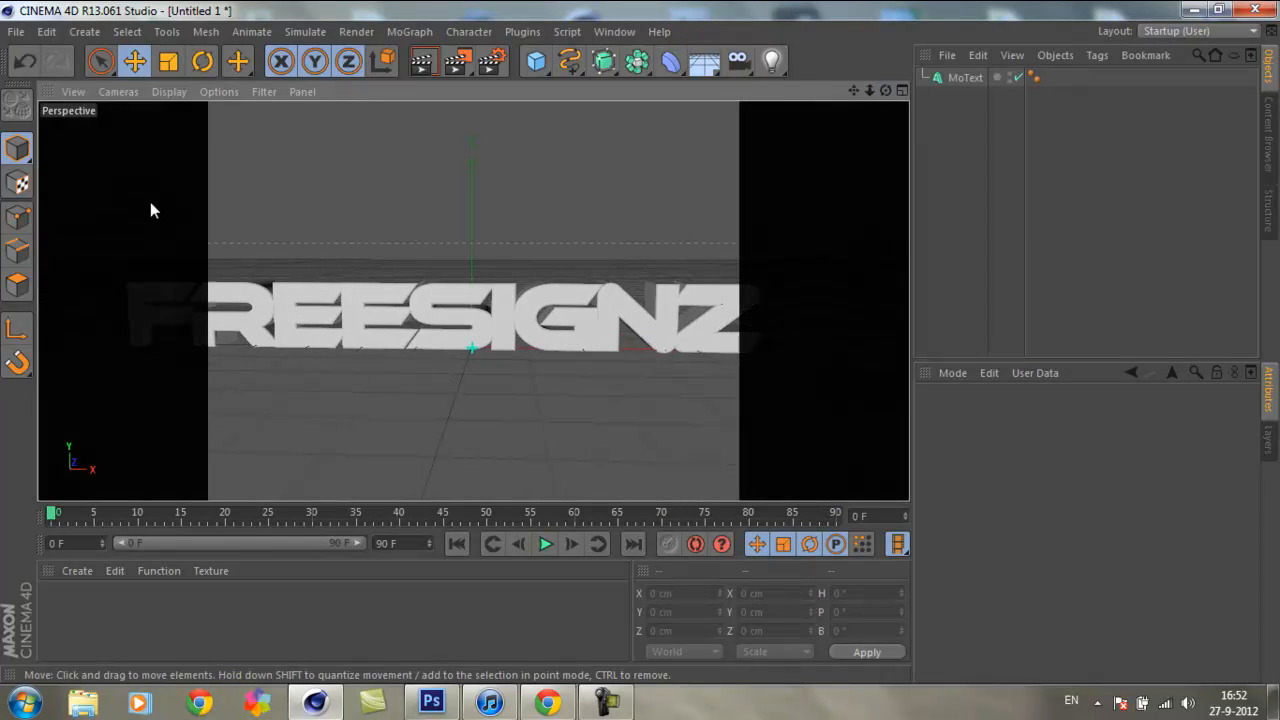
pyautogui.click(116, 350)
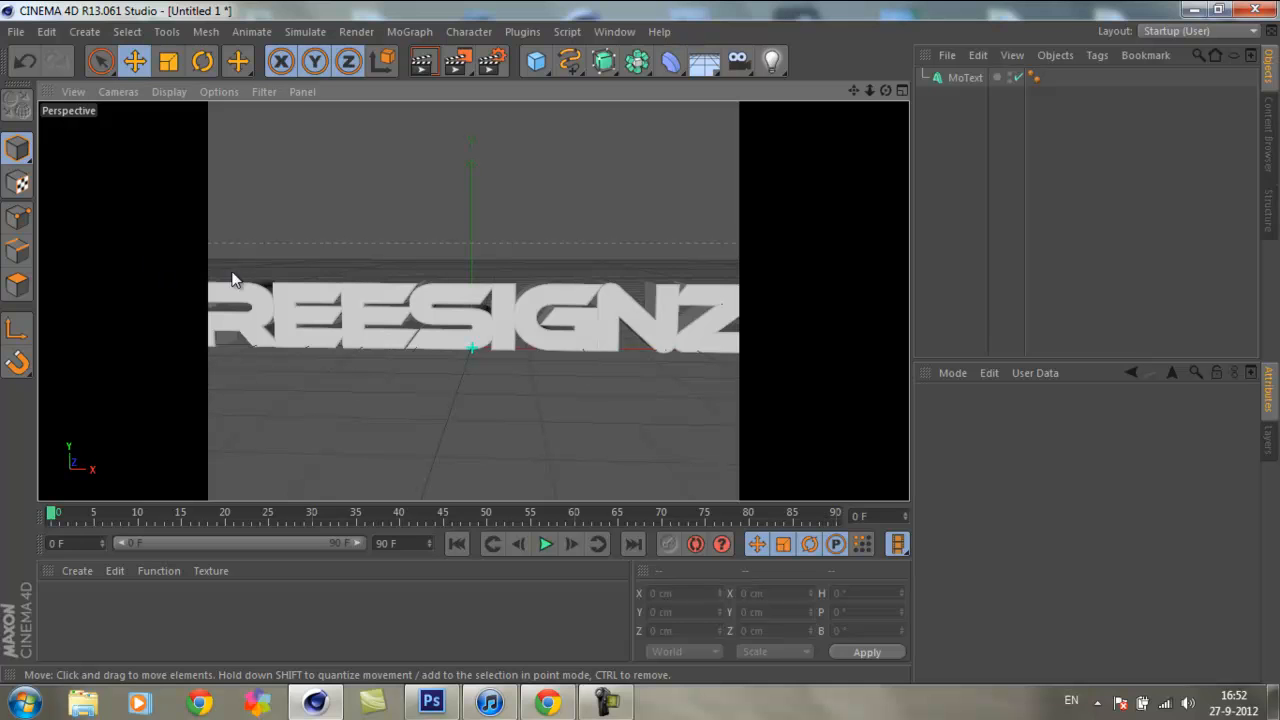
pyautogui.click(487, 68)
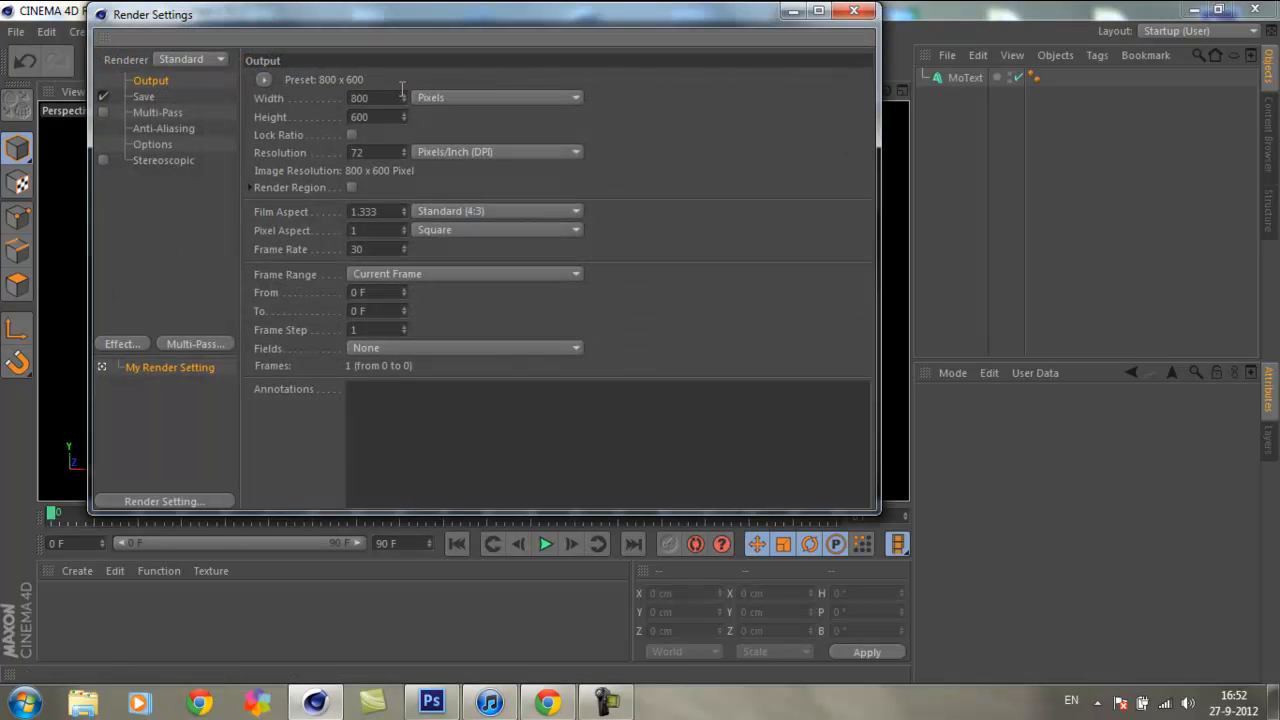
pyautogui.write('1280')
pyautogui.press('Tab')
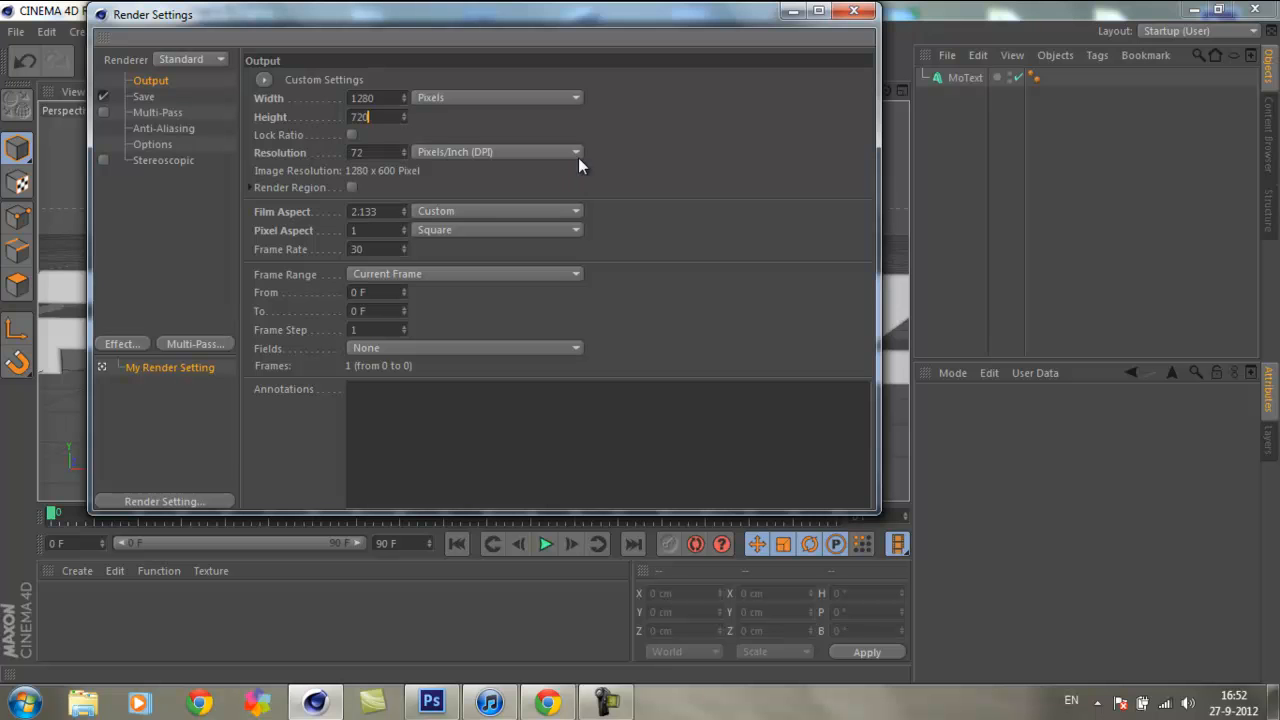
pyautogui.write('720')
pyautogui.press('Return')
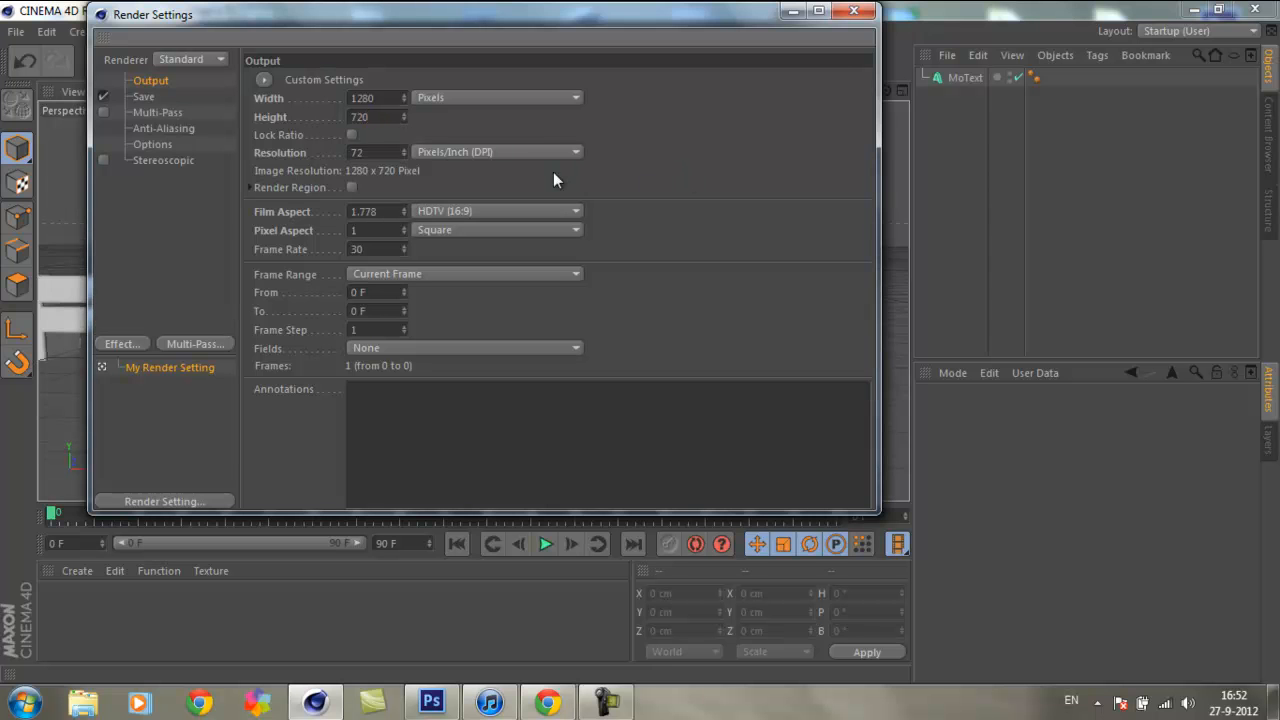
pyautogui.click(858, 11)
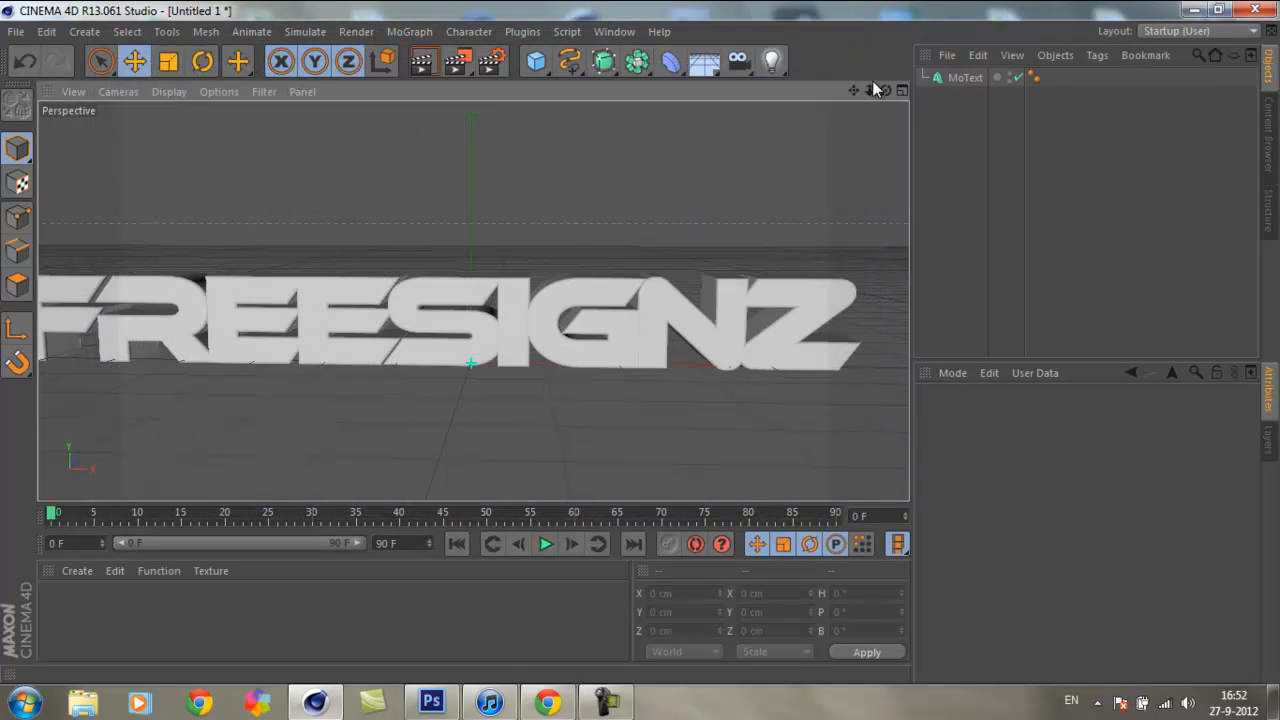
pyautogui.moveTo(870, 91)
pyautogui.mouseDown()
pyautogui.moveTo(639, 351)
pyautogui.moveTo(868, 88)
pyautogui.mouseUp()
pyautogui.moveTo(905, 283); pyautogui.dragTo(866, 283)
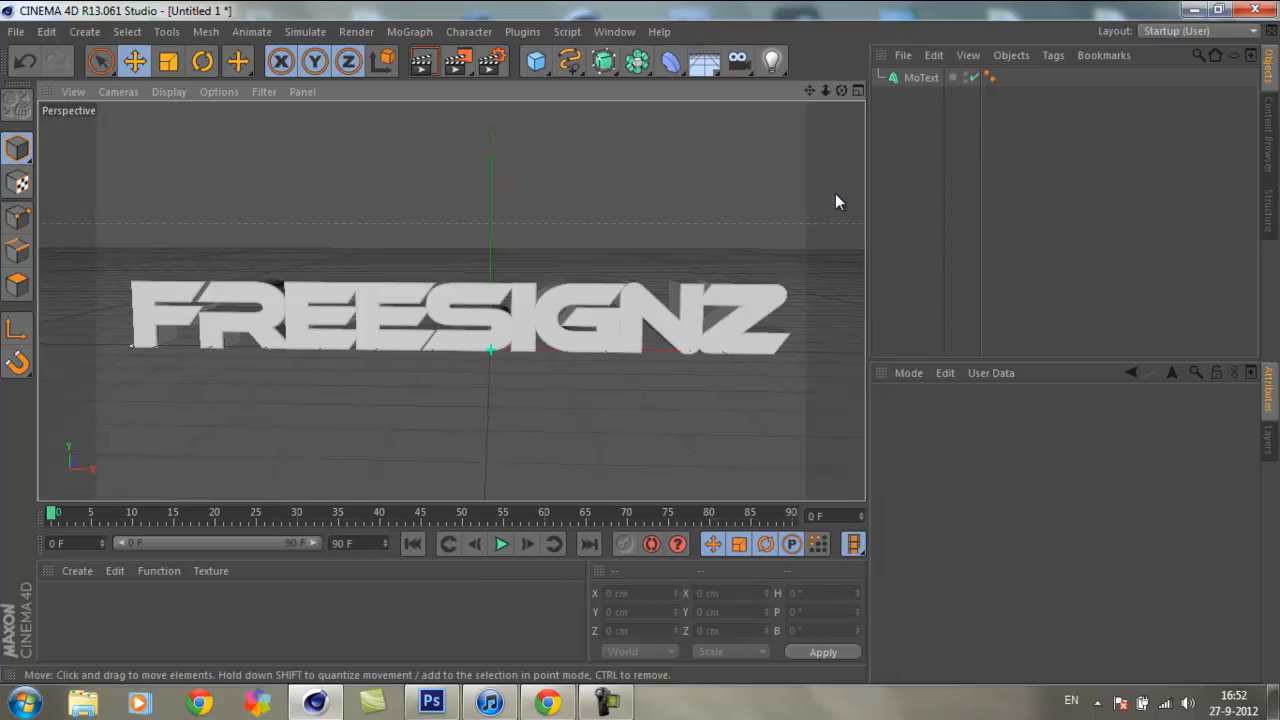
pyautogui.moveTo(829, 89); pyautogui.dragTo(630, 342)
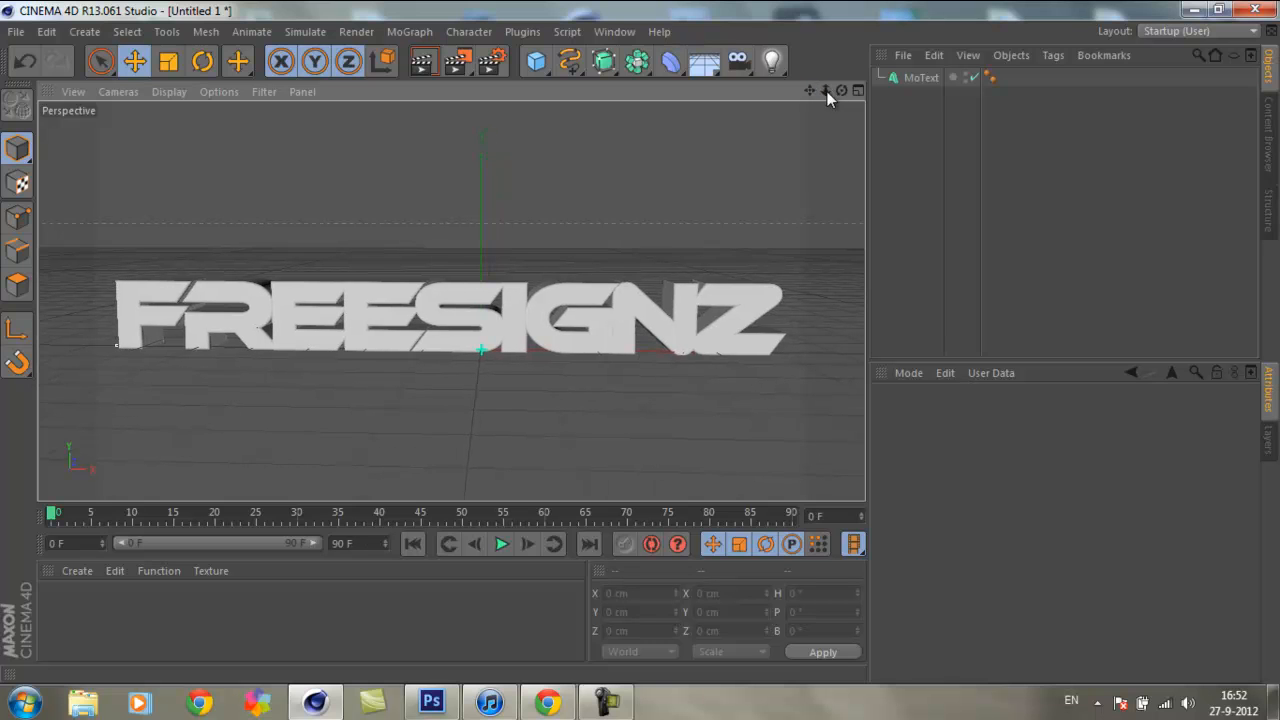
# Step: Create two new materials and delete the one named Mat, keeping Mat.1
pyautogui.doubleClick(293, 630)
pyautogui.doubleClick(325, 622)
pyautogui.click(119, 605)
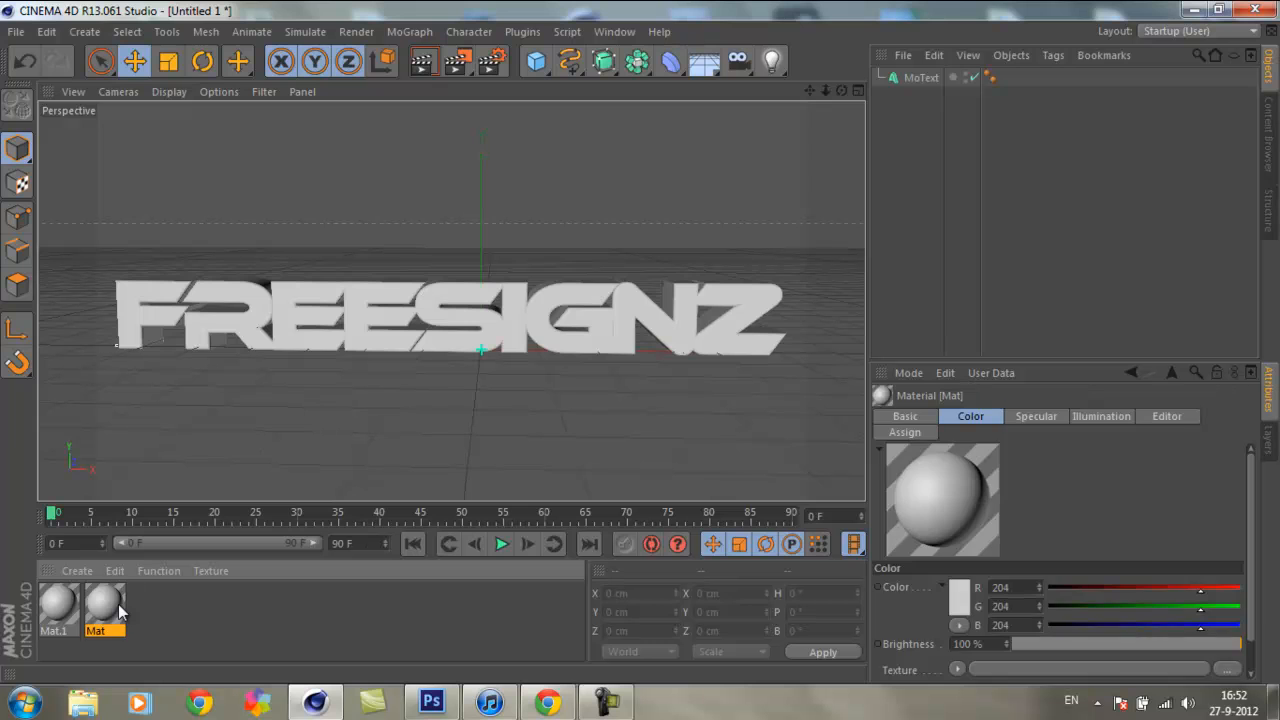
pyautogui.press('Delete')
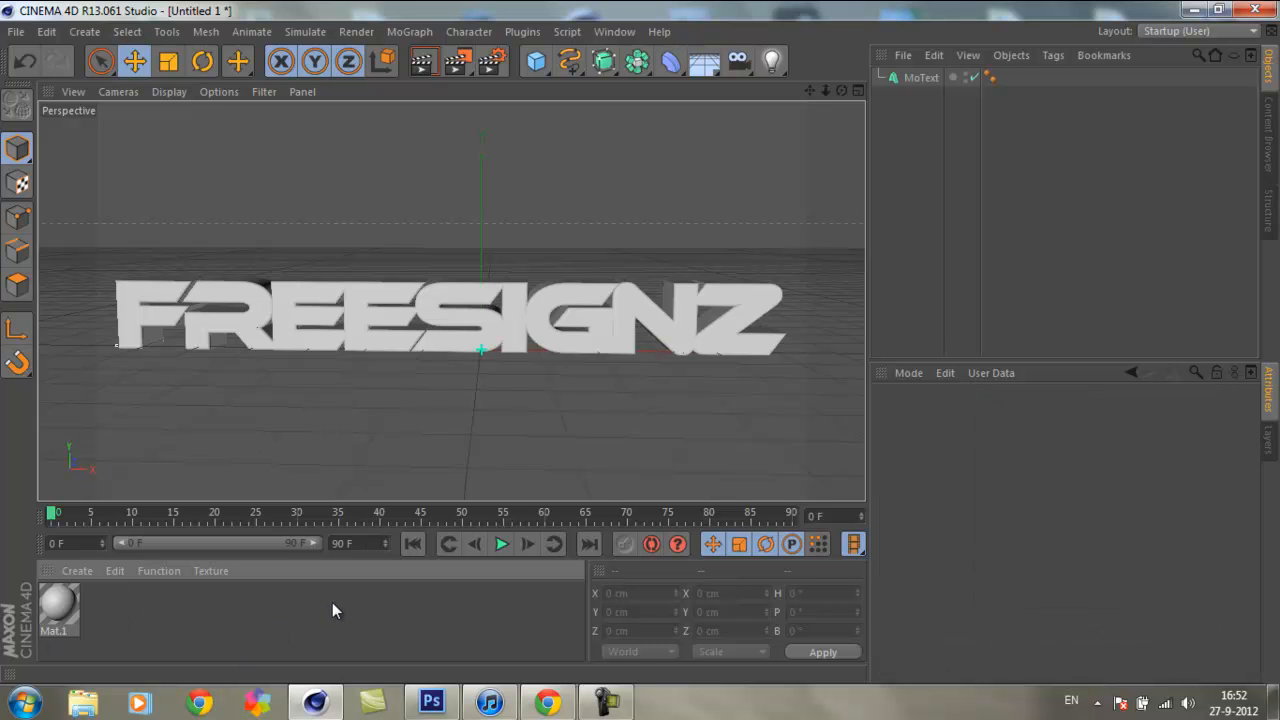
# Step: Add another new material and delete it again
pyautogui.click(70, 572)
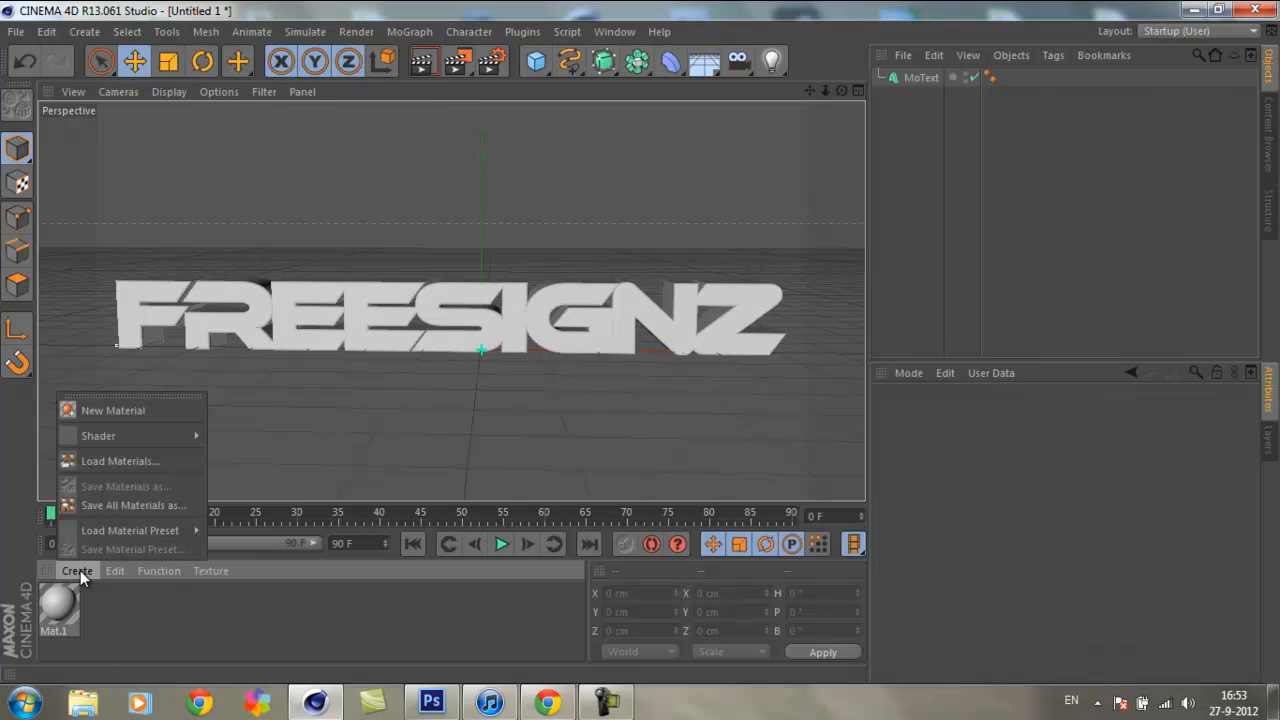
pyautogui.click(100, 409)
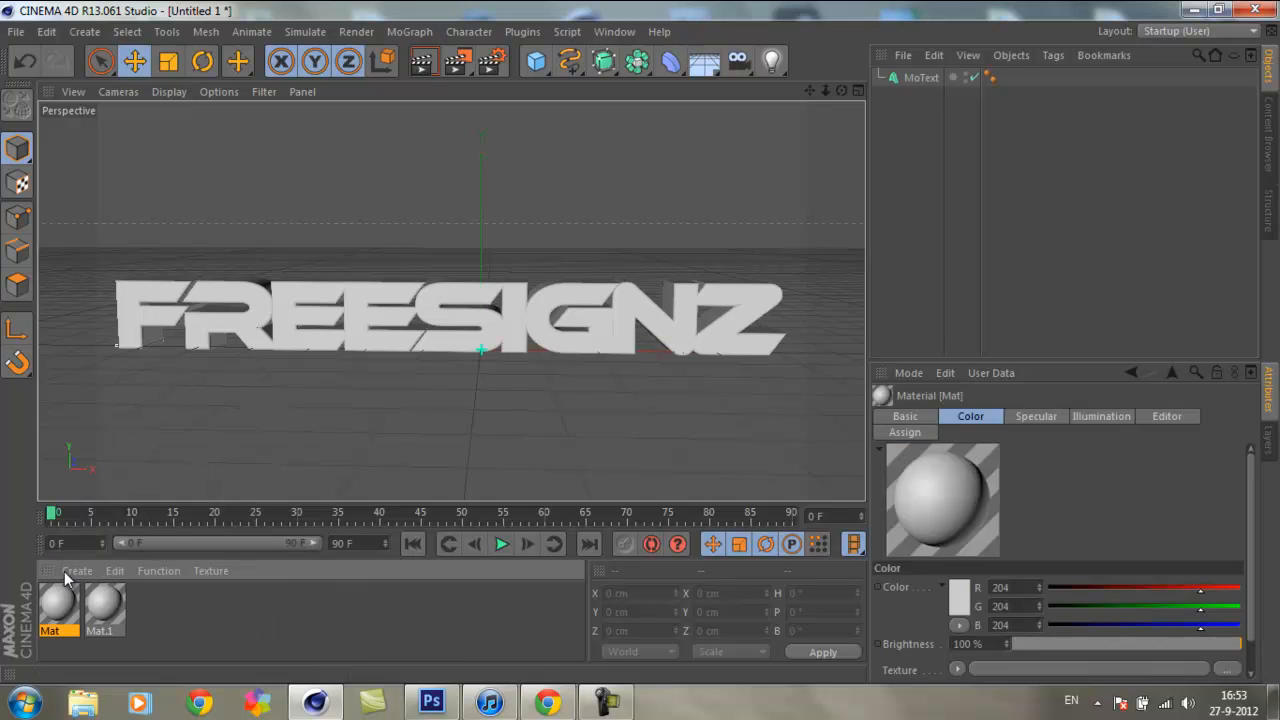
pyautogui.press('Delete')
pyautogui.click(76, 616)
pyautogui.click(113, 608)
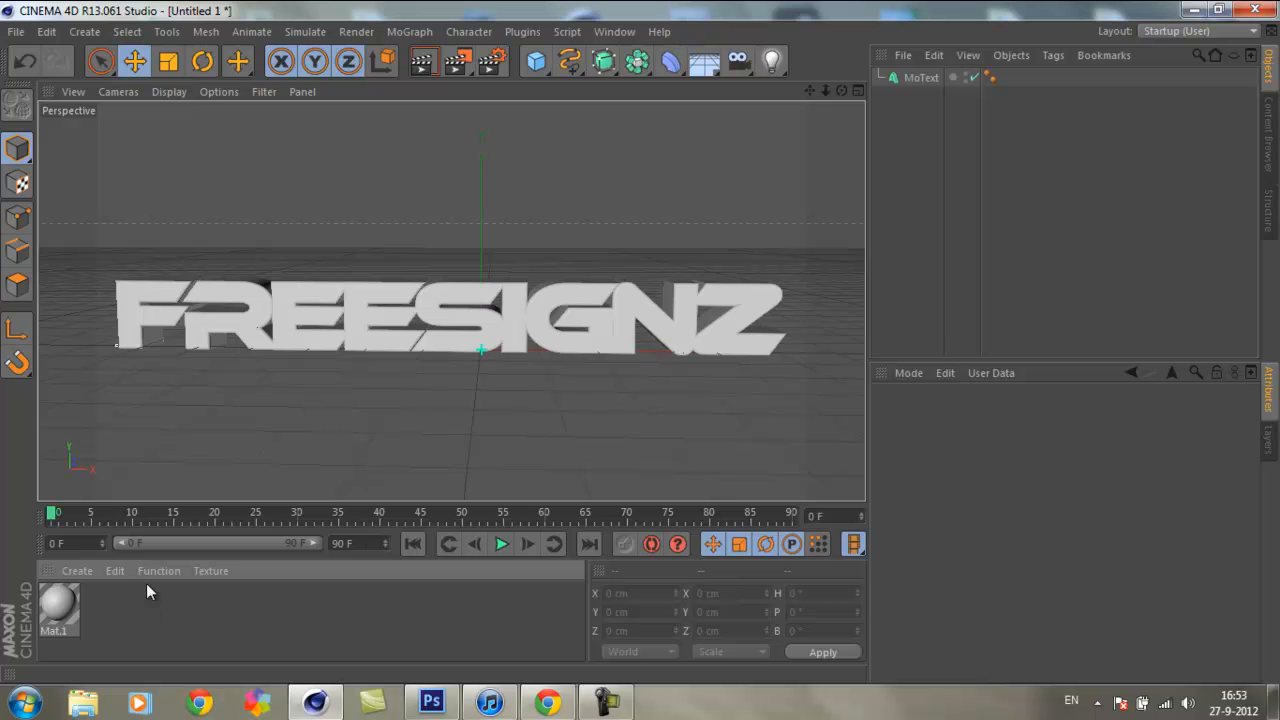
# Step: Set the color of material Mat.1 to pure red, RGB 255, 0, 0
pyautogui.doubleClick(57, 605)
pyautogui.moveTo(625, 155); pyautogui.dragTo(632, 90)
pyautogui.moveTo(770, 157); pyautogui.dragTo(684, 157)
pyautogui.moveTo(682, 95); pyautogui.dragTo(642, 133)
pyautogui.moveTo(668, 202); pyautogui.dragTo(559, 220)
pyautogui.moveTo(750, 238); pyautogui.dragTo(557, 241)
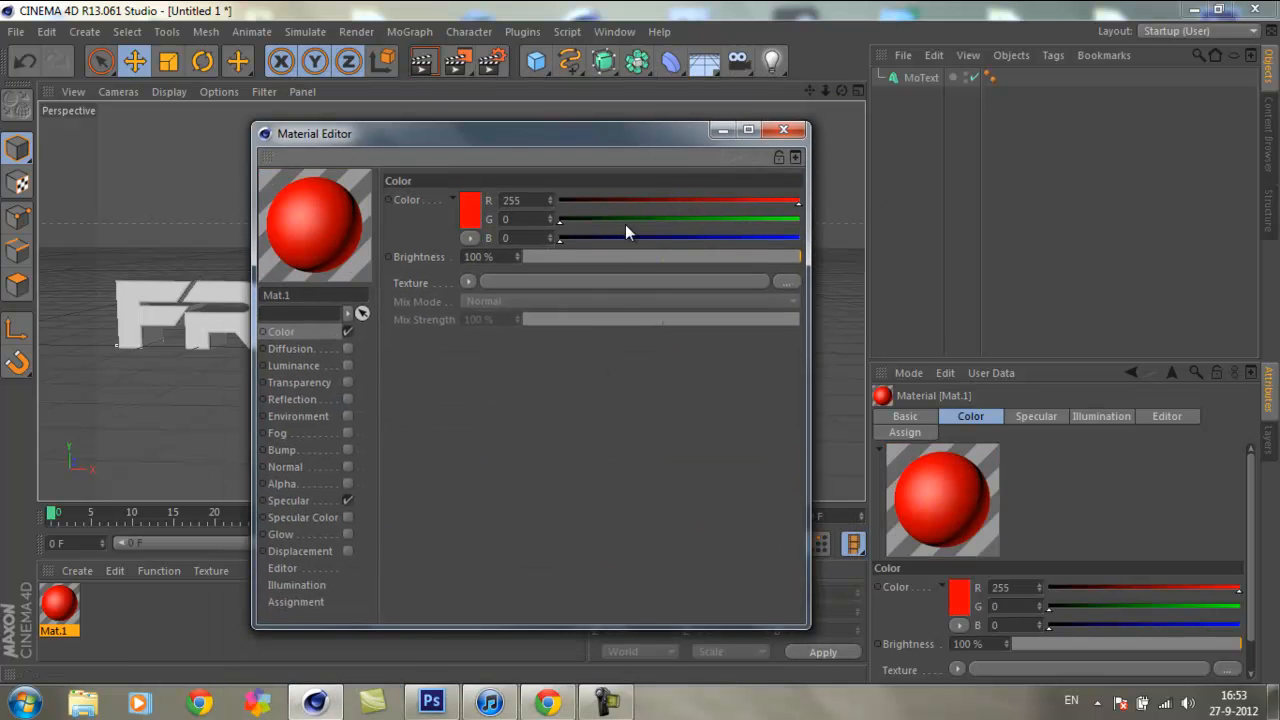
# Step: Apply the red material to the MoText object and close the Material Editor
pyautogui.moveTo(60, 603); pyautogui.dragTo(86, 545)
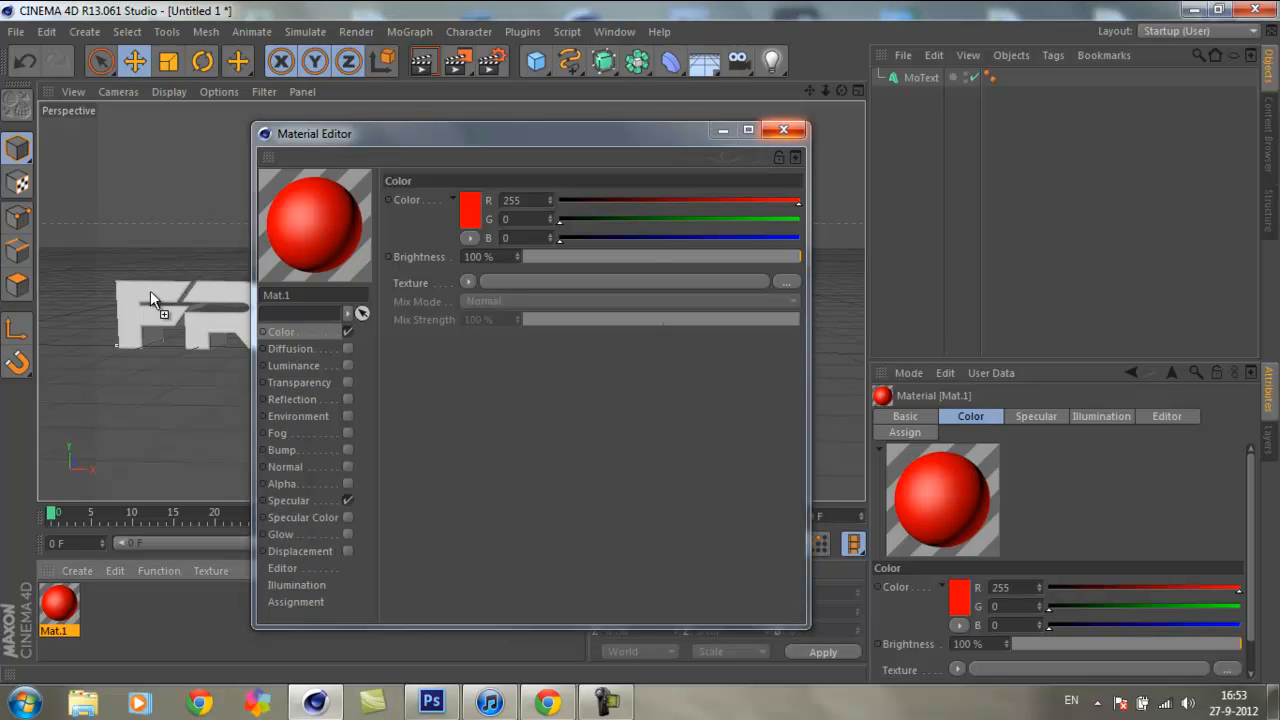
pyautogui.moveTo(162, 289); pyautogui.dragTo(161, 290)
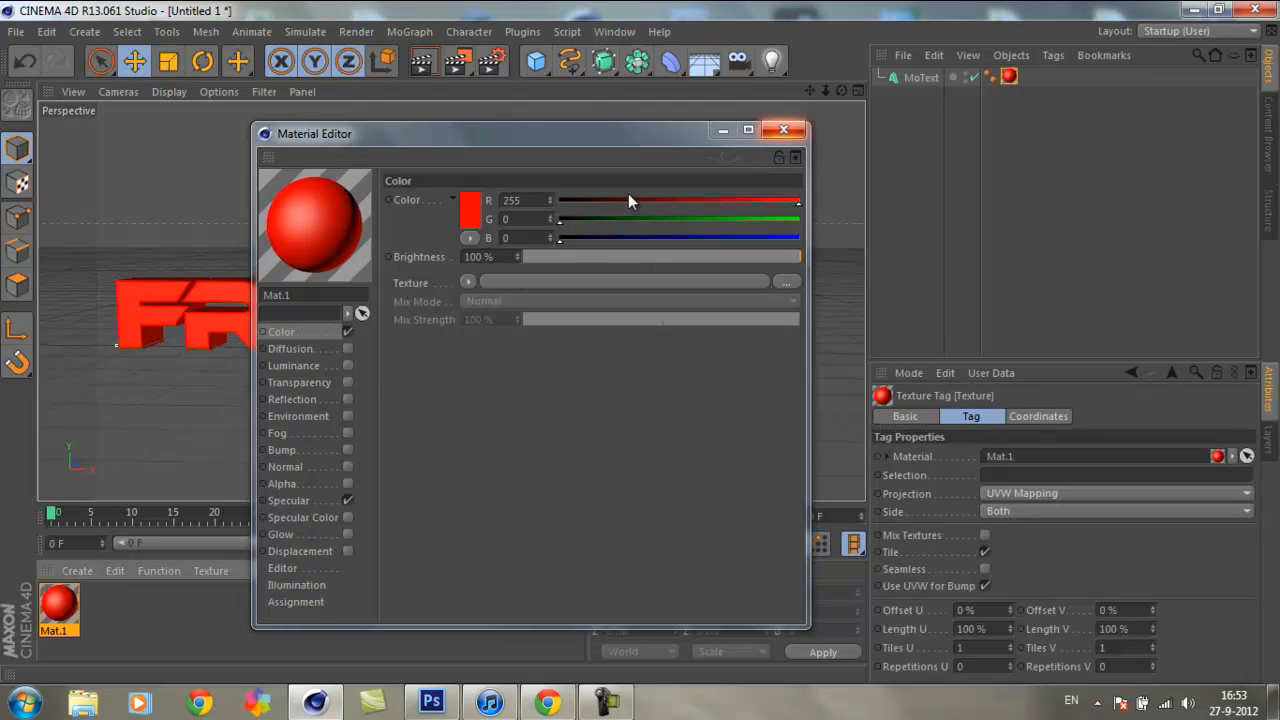
pyautogui.moveTo(663, 142); pyautogui.dragTo(592, 141)
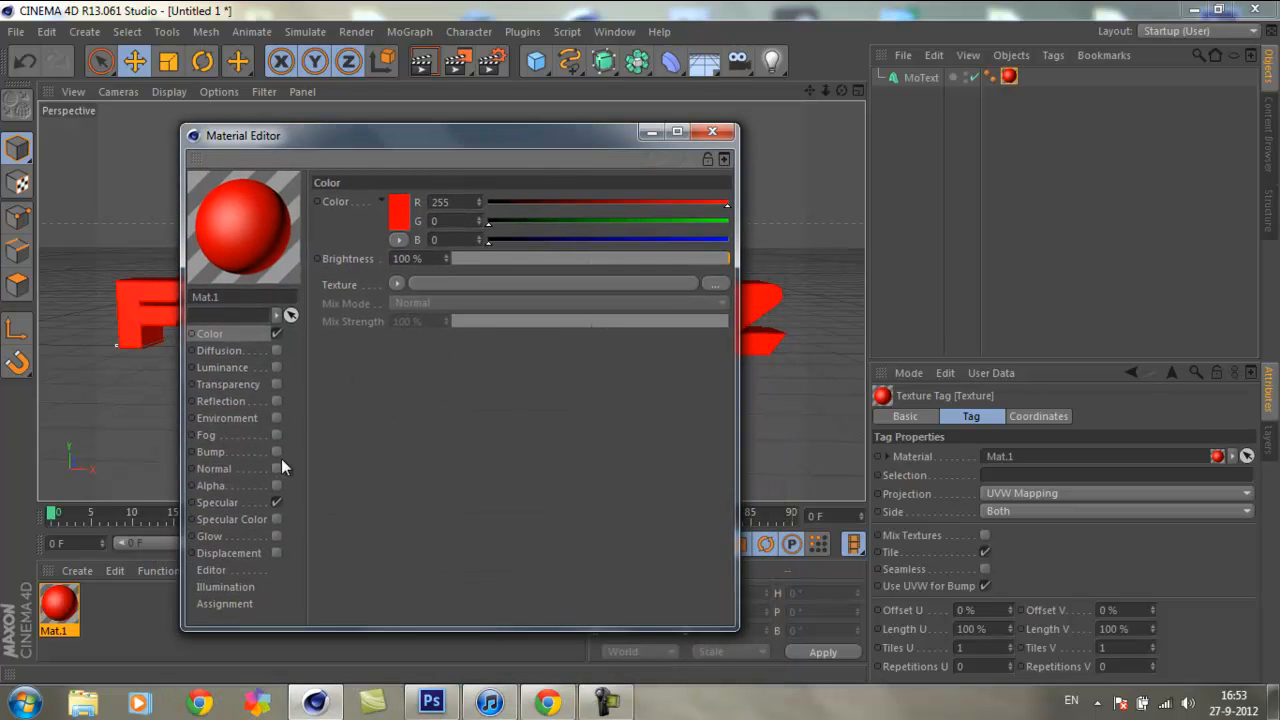
pyautogui.click(712, 131)
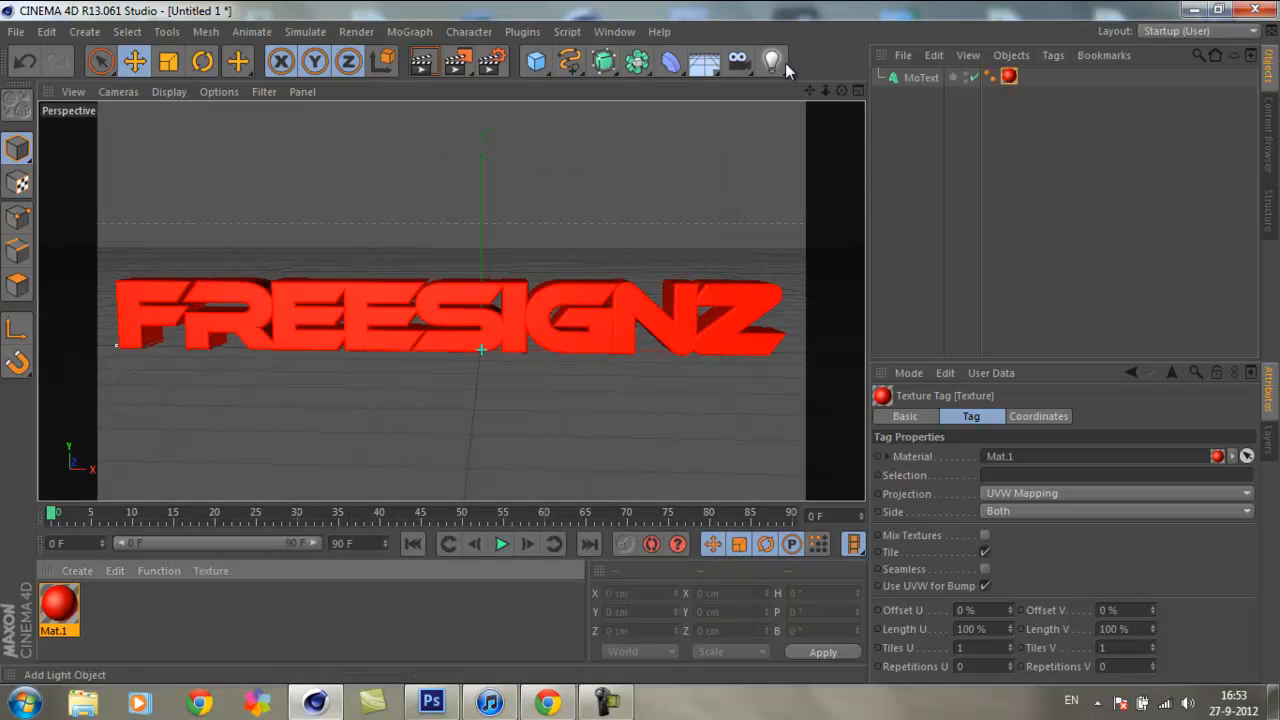
# Step: Add an Omni light and place it up and in front of the text's first letter, at about X -662, Y 368, Z -661 cm
pyautogui.moveTo(640, 347)
pyautogui.keyDown('alt'); pyautogui.mouseDown()
pyautogui.moveTo(625, 352)
pyautogui.moveTo(648, 346)
pyautogui.moveTo(630, 350)
pyautogui.moveTo(643, 357)
pyautogui.mouseUp(); pyautogui.keyUp('alt')
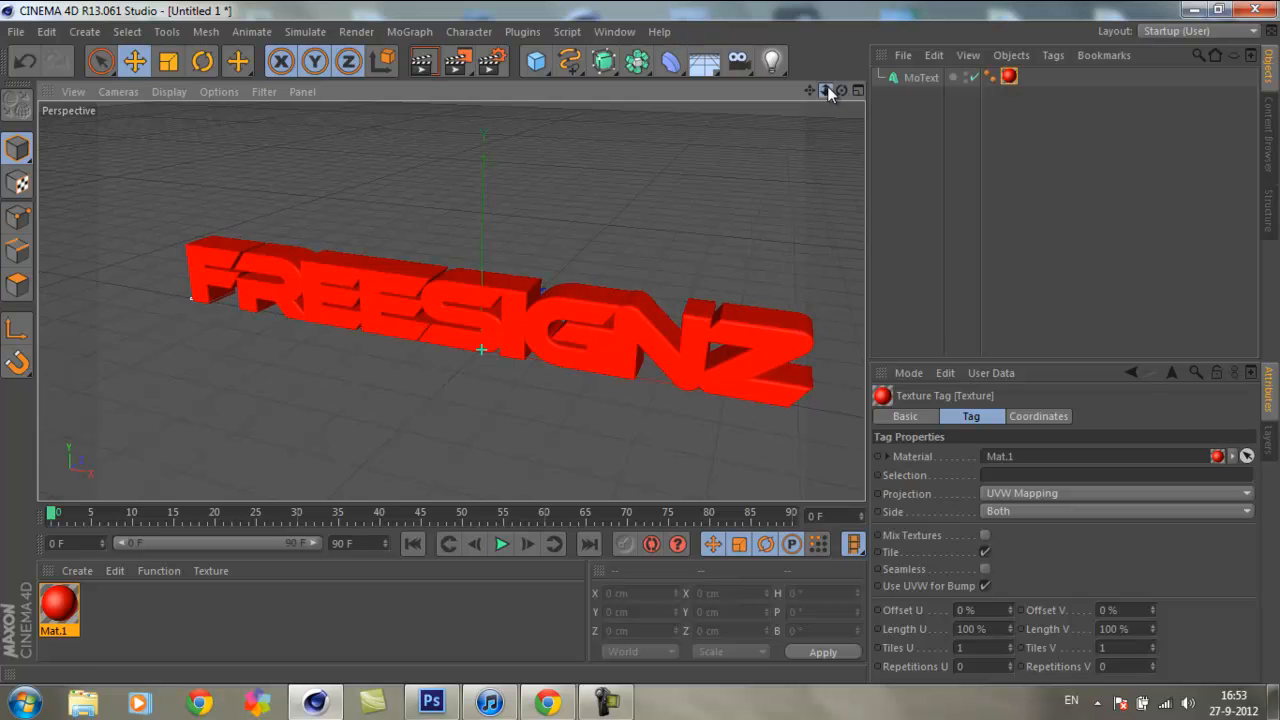
pyautogui.moveTo(827, 91); pyautogui.dragTo(812, 92)
pyautogui.click(775, 62)
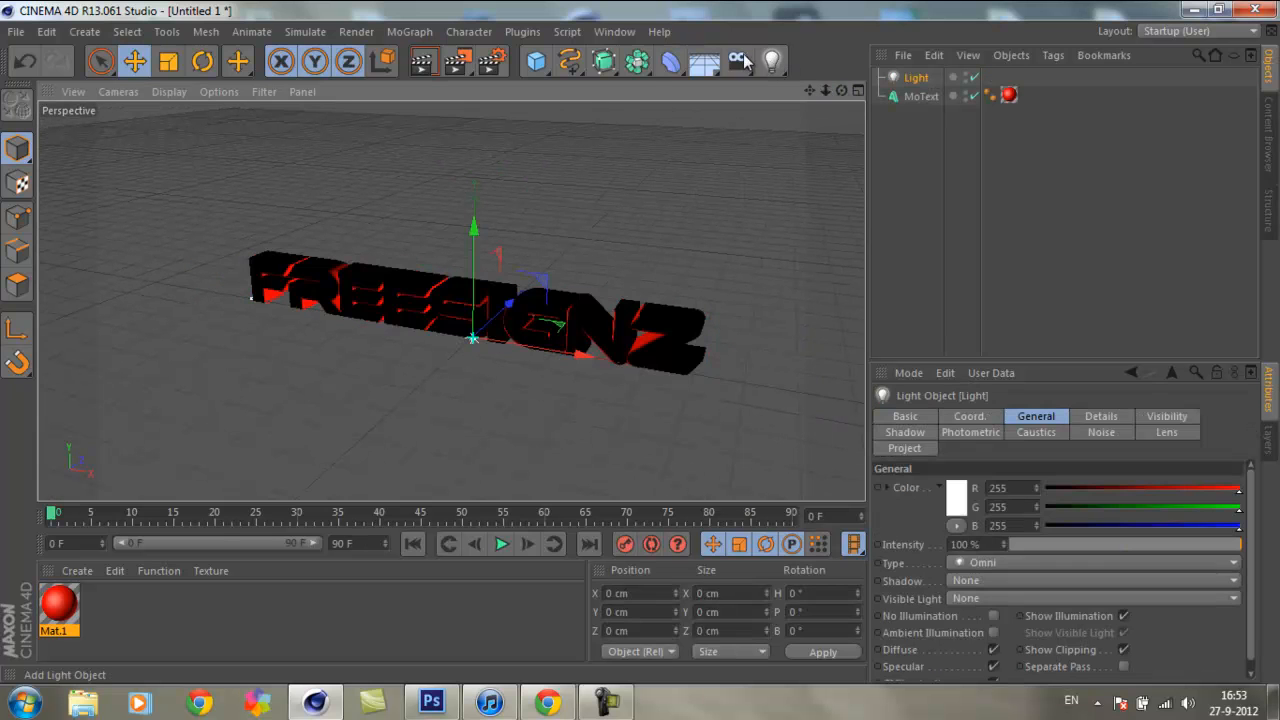
pyautogui.moveTo(509, 300); pyautogui.dragTo(484, 356)
pyautogui.moveTo(540, 400); pyautogui.dragTo(76, 388)
pyautogui.moveTo(825, 91); pyautogui.dragTo(492, 377)
pyautogui.moveTo(214, 252); pyautogui.dragTo(203, 137)
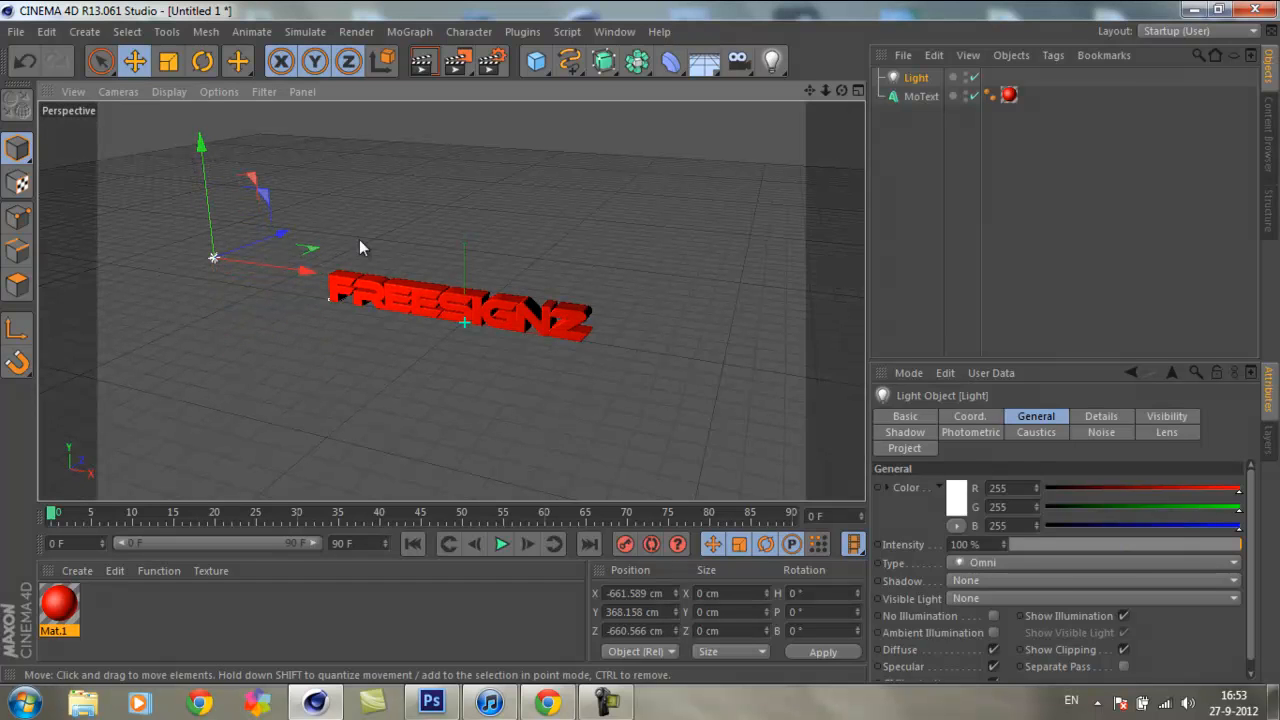
# Step: Duplicate the light and move the copy along X to about 653 cm, beyond the text's last letter
pyautogui.rightClick(926, 80)
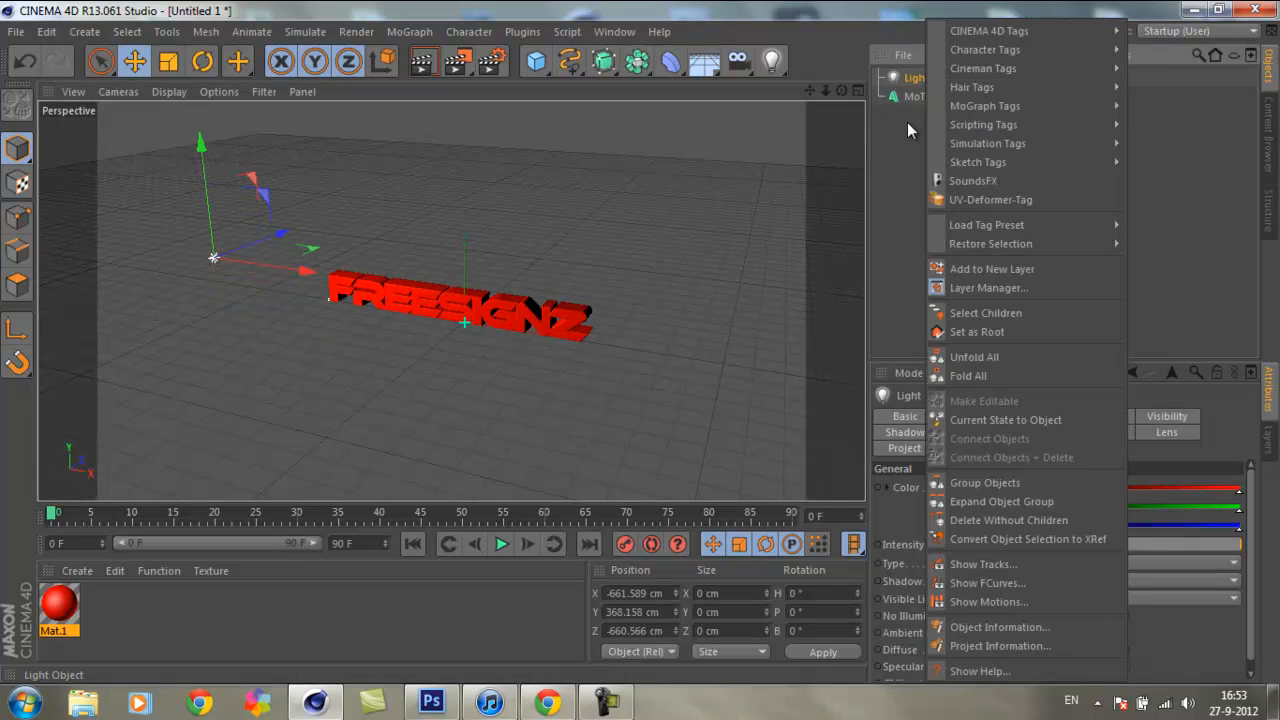
pyautogui.click(907, 122)
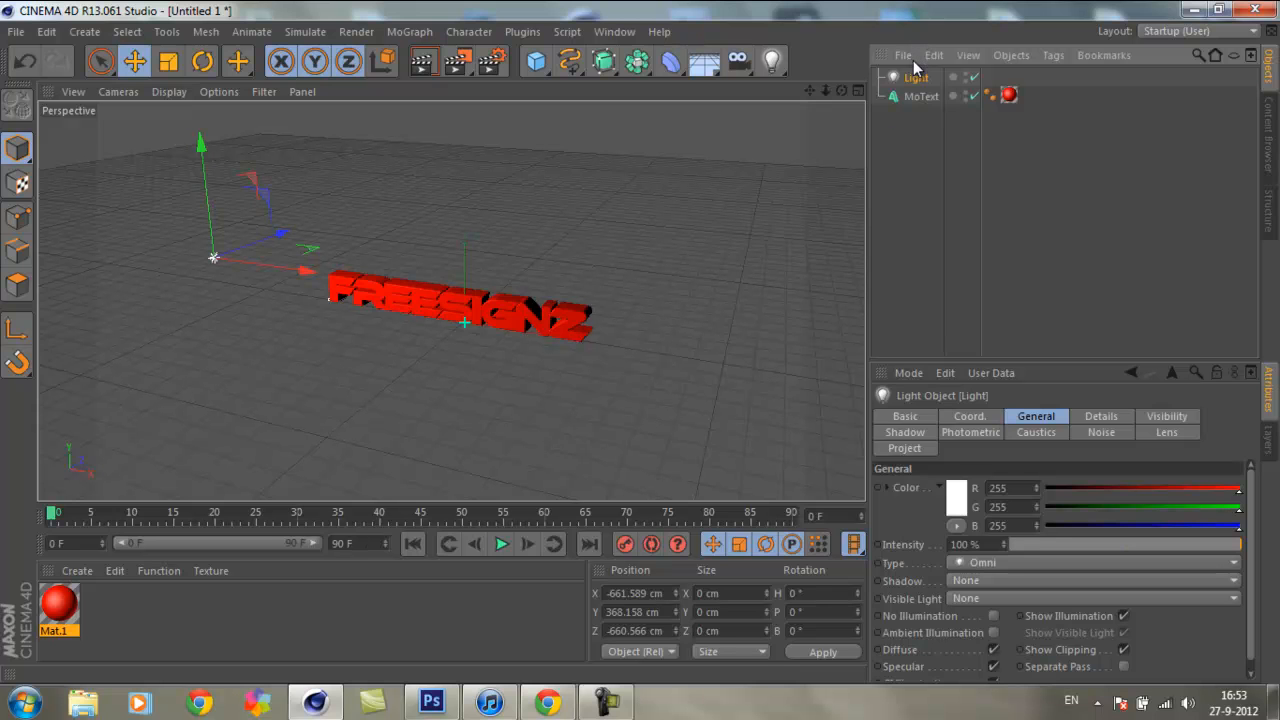
pyautogui.hotkey('ctrl', 'c')
pyautogui.hotkey('ctrl', 'v')
pyautogui.moveTo(305, 271); pyautogui.dragTo(799, 210)
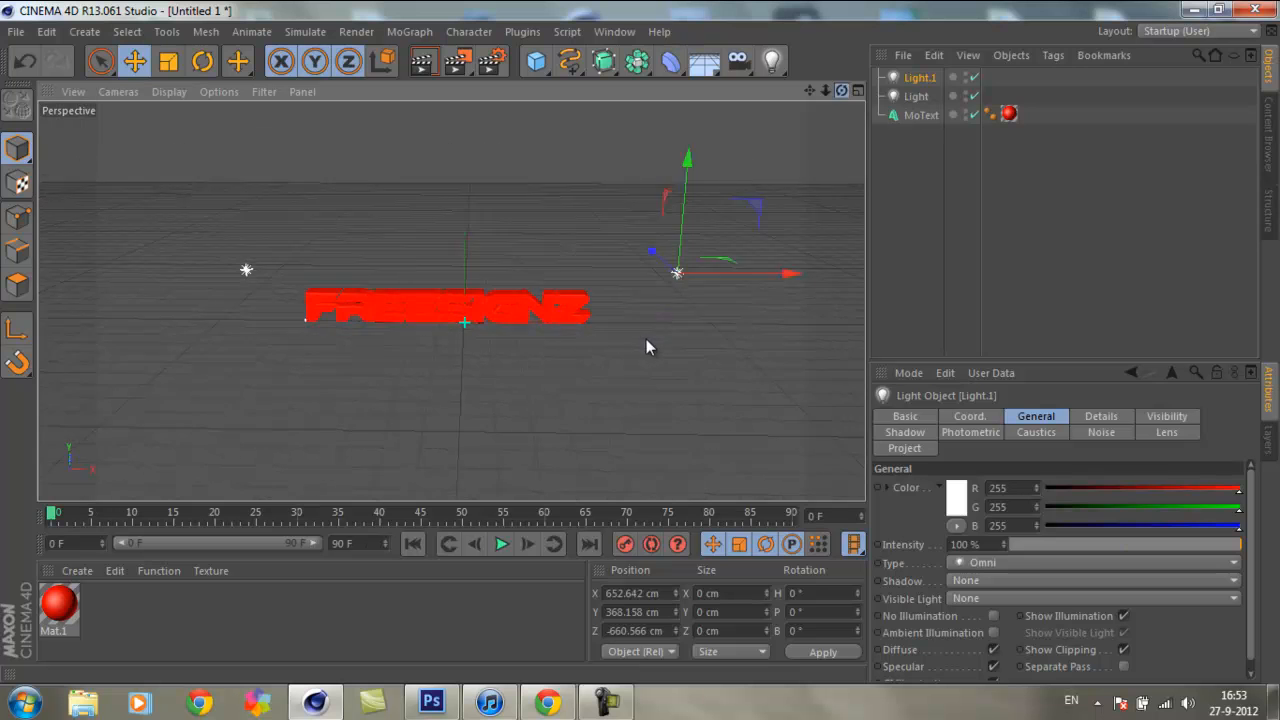
# Step: Frame the lit red text from the front and preview it in a viewport render
pyautogui.keyDown('alt'); pyautogui.moveTo(646, 340); pyautogui.dragTo(640, 343); pyautogui.keyUp('alt')
pyautogui.scroll(5, 640, 337)
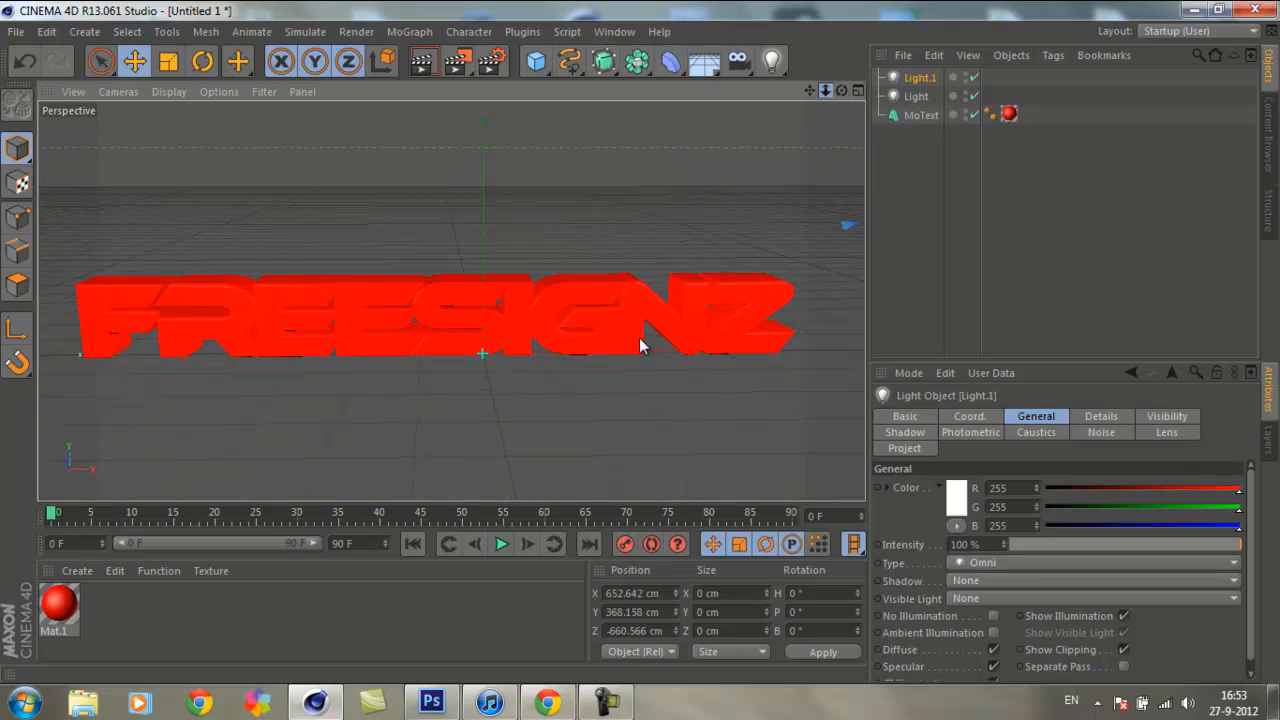
pyautogui.moveTo(809, 91); pyautogui.dragTo(829, 78)
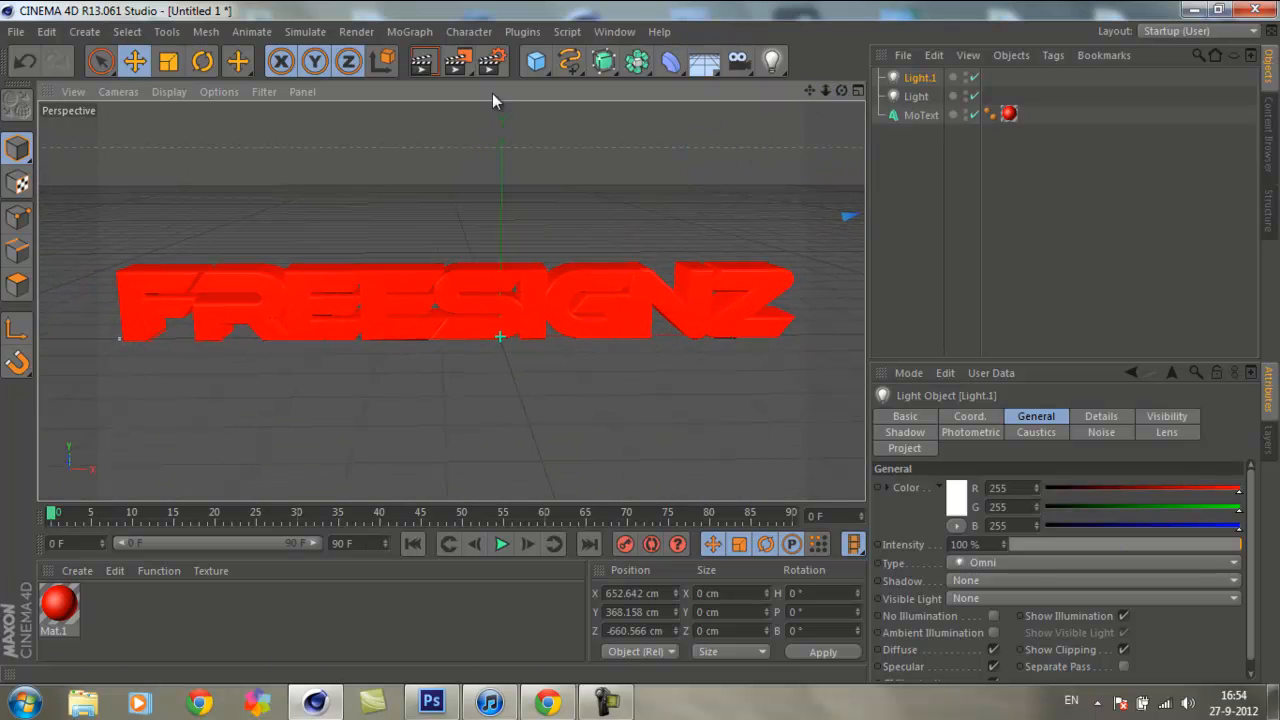
pyautogui.click(424, 64)
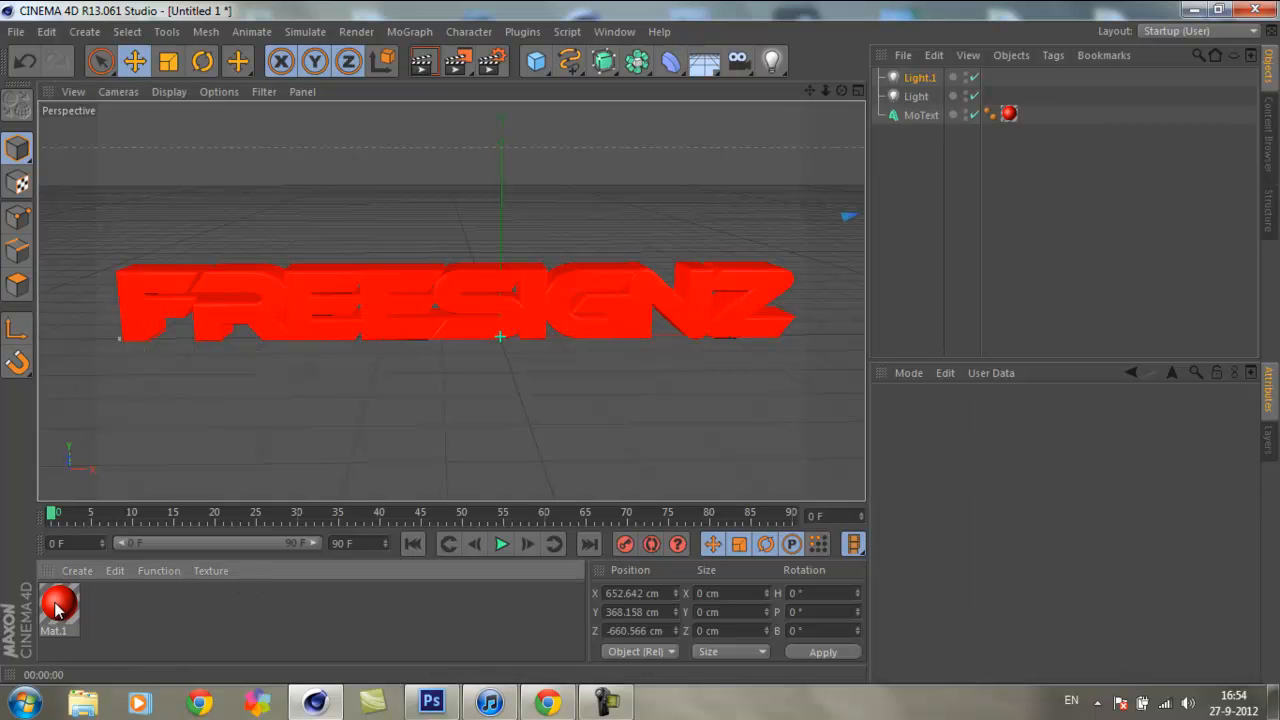
# Step: Set the red material's specular width to 19% and height to 20%
pyautogui.doubleClick(57, 603)
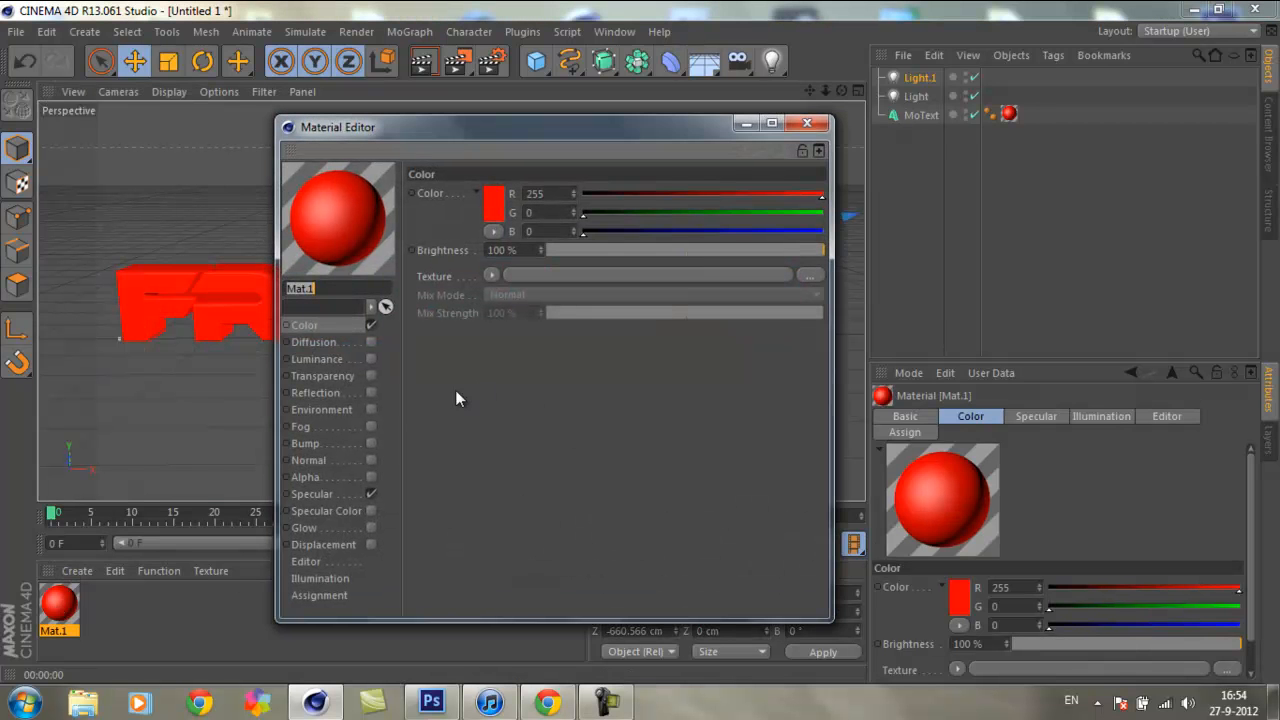
pyautogui.click(312, 494)
pyautogui.moveTo(612, 126); pyautogui.dragTo(1026, 59)
pyautogui.moveTo(1033, 205)
pyautogui.mouseDown()
pyautogui.moveTo(1003, 210)
pyautogui.moveTo(1051, 206)
pyautogui.moveTo(1006, 209)
pyautogui.moveTo(1049, 206)
pyautogui.moveTo(1013, 226)
pyautogui.mouseUp()
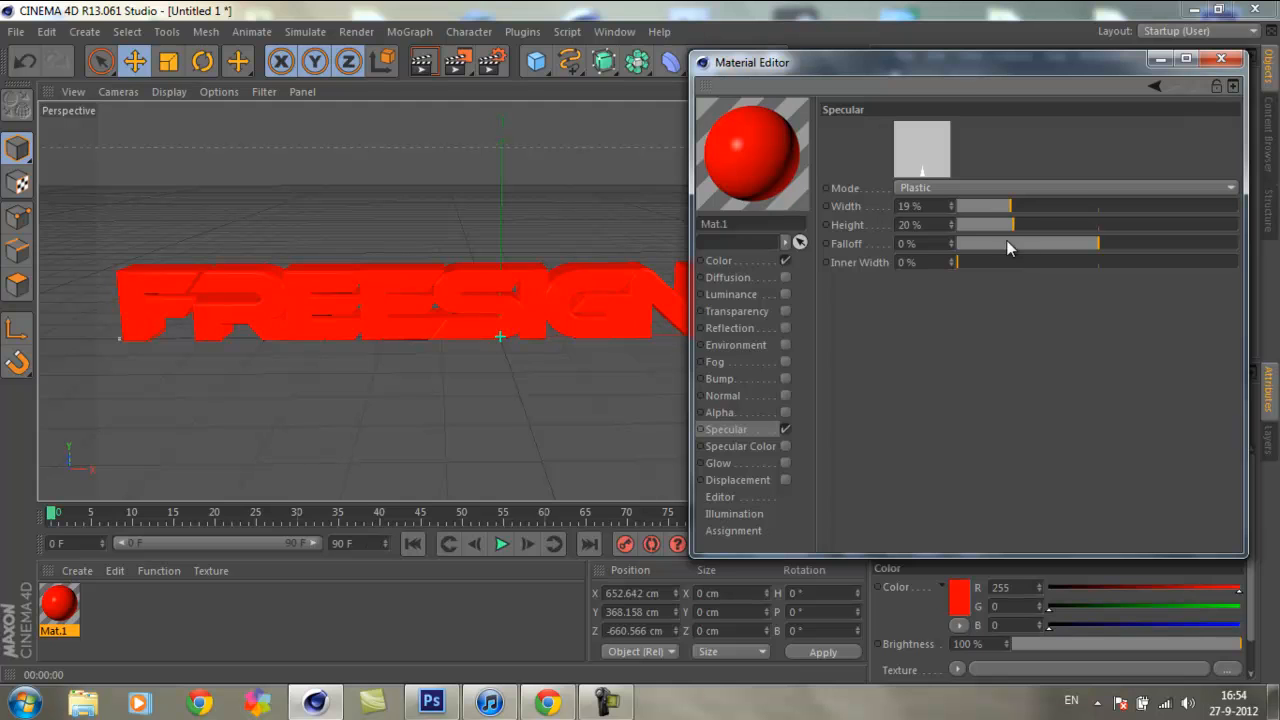
# Step: Set the red material's specular height to 66% and falloff to -18%, and preview the text in a viewport render
pyautogui.moveTo(1094, 250); pyautogui.dragTo(1144, 230)
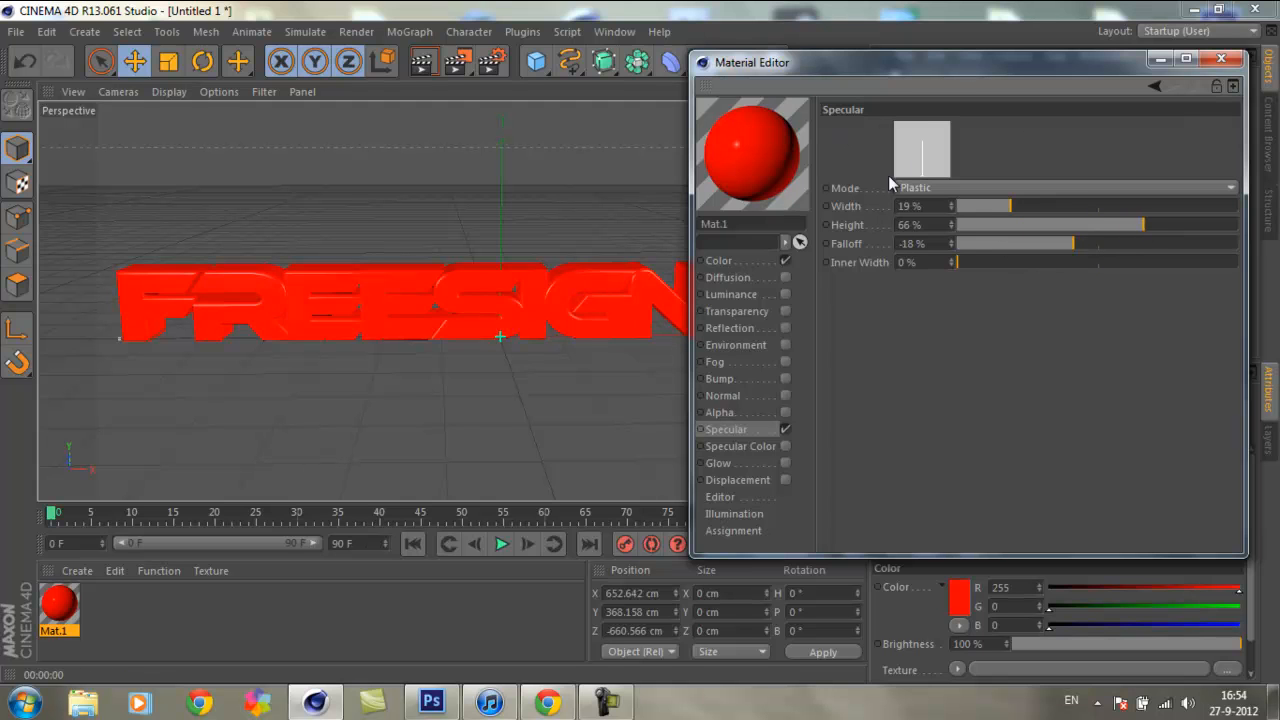
pyautogui.click(1221, 59)
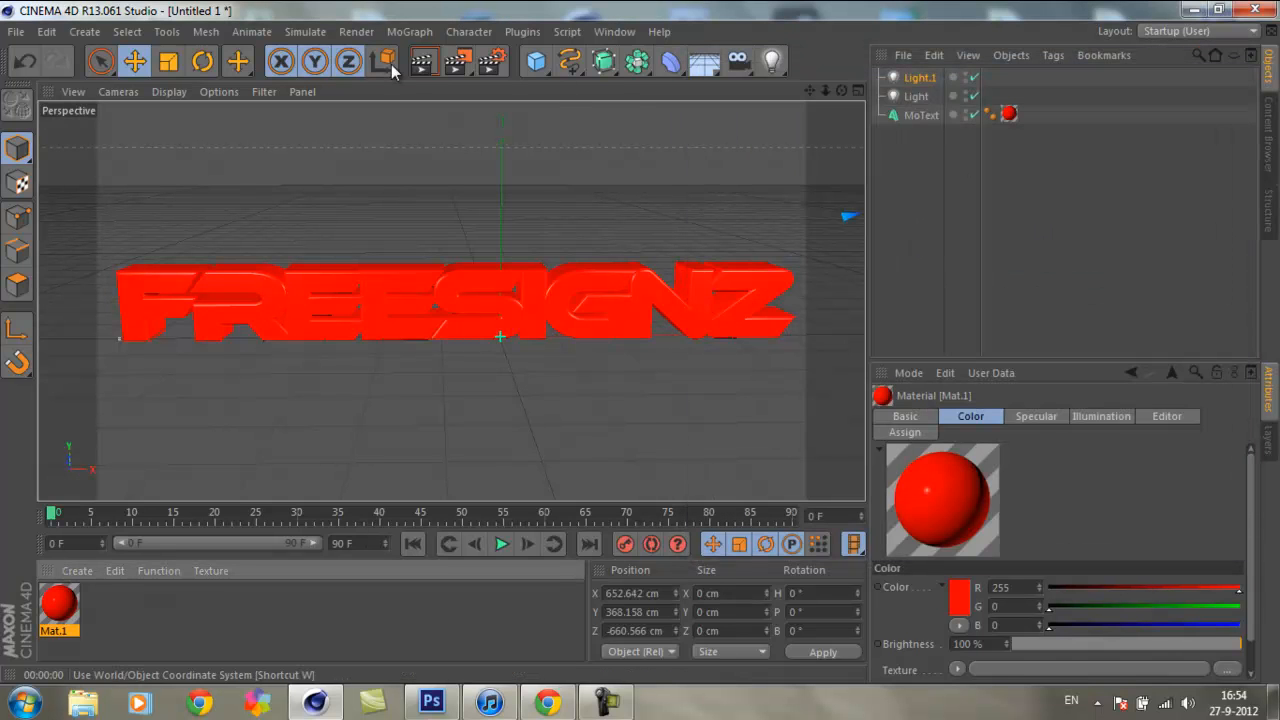
pyautogui.hotkey('ctrl', 'r')
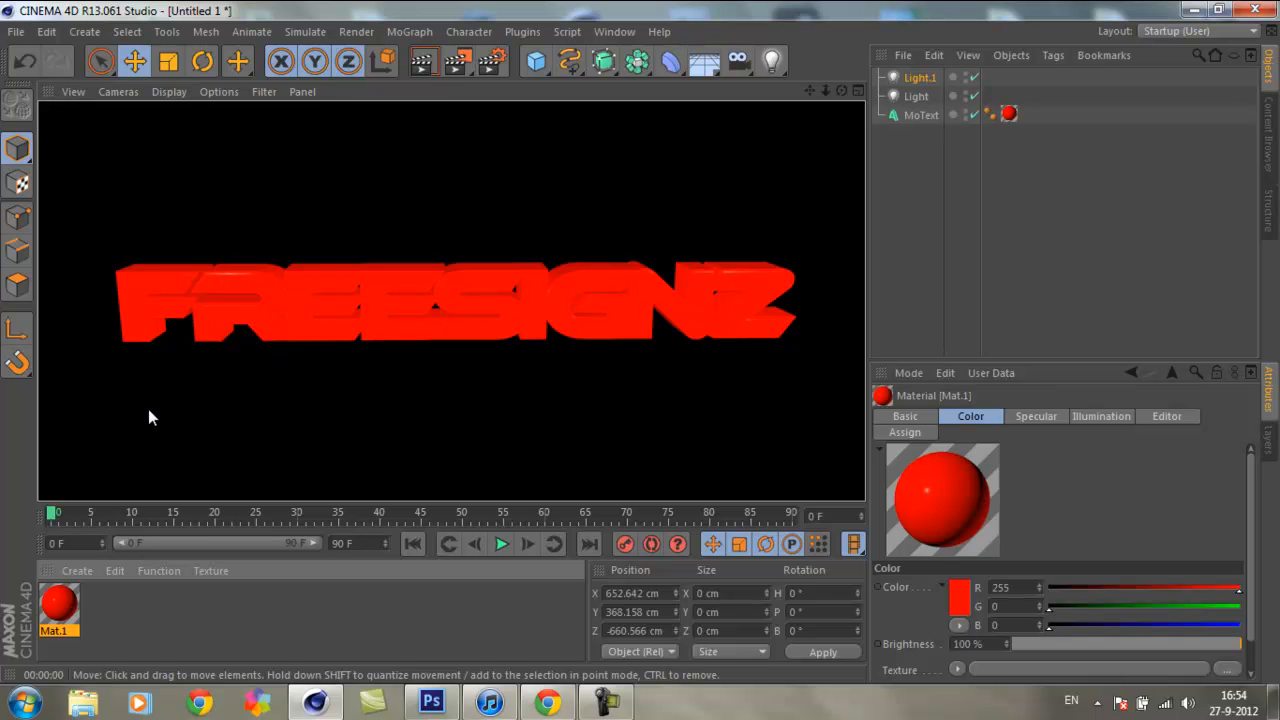
pyautogui.click(146, 624)
# Step: Set the red material's specular width to 24% and height to 89%, and preview the text in a viewport render
pyautogui.doubleClick(59, 604)
pyautogui.moveTo(720, 290); pyautogui.dragTo(792, 289)
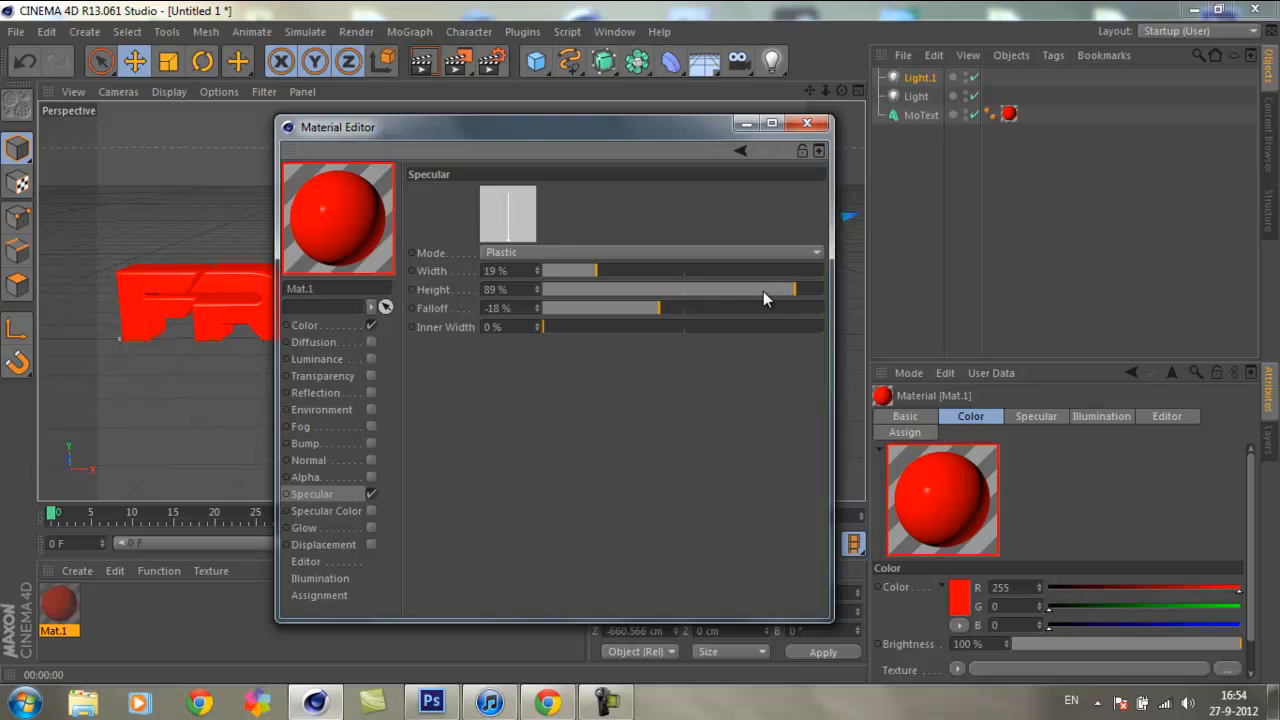
pyautogui.click(807, 123)
pyautogui.click(418, 62)
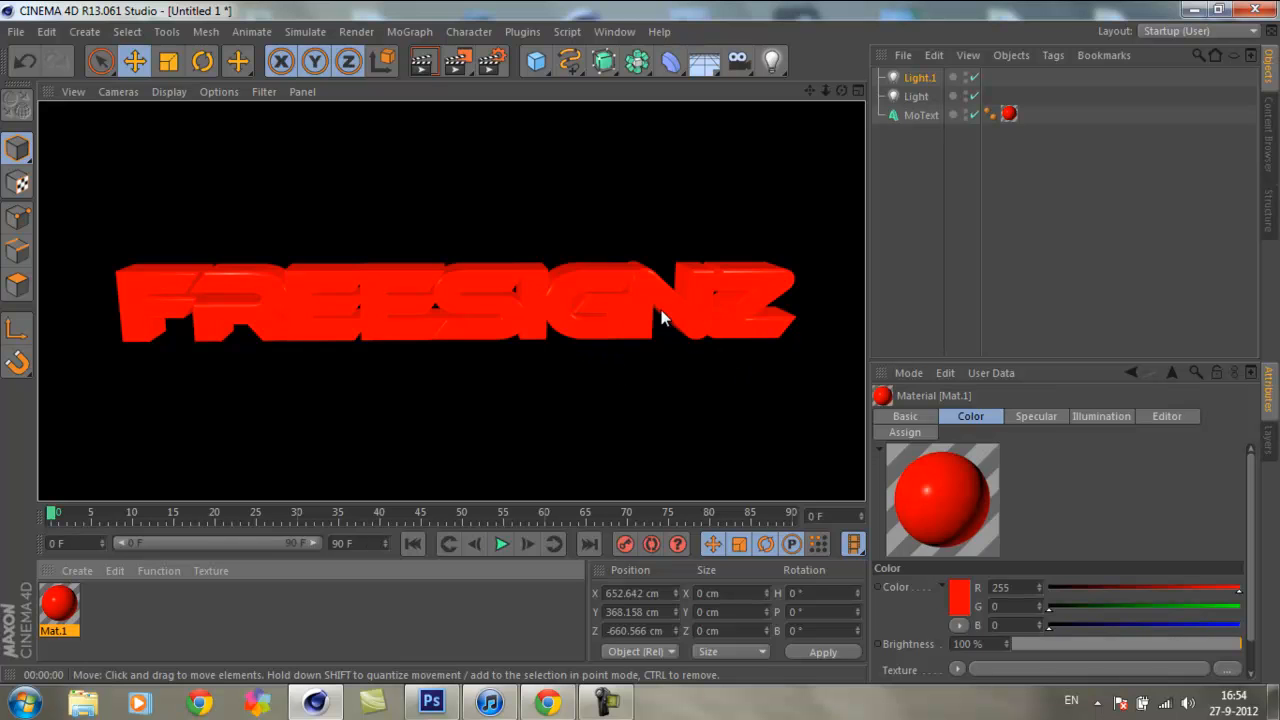
pyautogui.click(278, 605)
# Step: Duplicate the red material by copying and pasting it
pyautogui.click(62, 606)
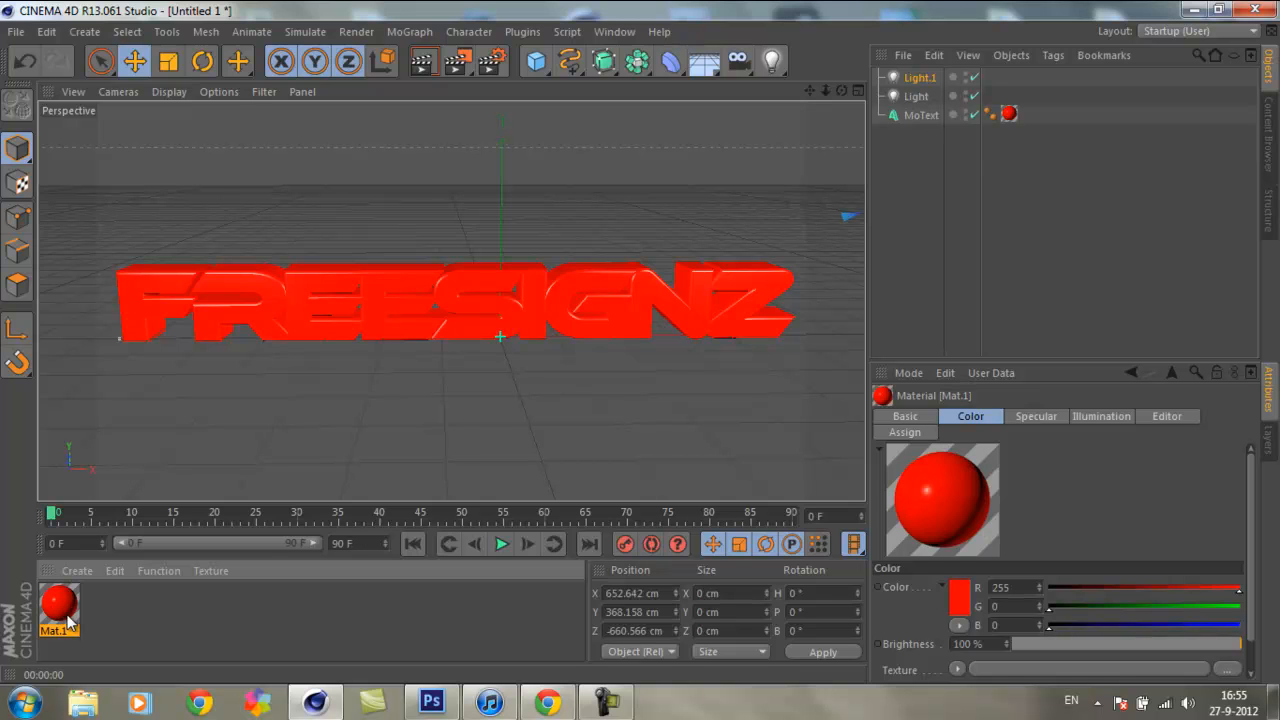
pyautogui.hotkey('ctrl', 'c')
pyautogui.hotkey('ctrl', 'v')
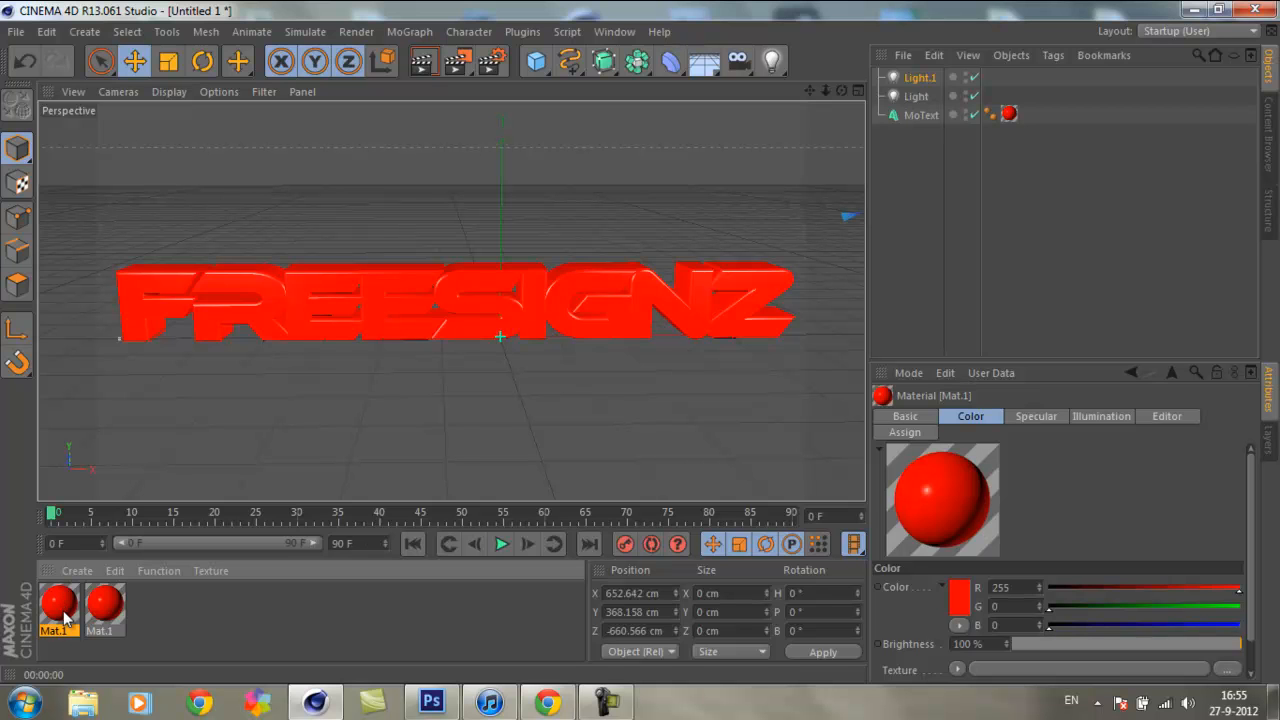
# Step: Set the first red material's color to black (R 0, G 0, B 0)
pyautogui.doubleClick(59, 605)
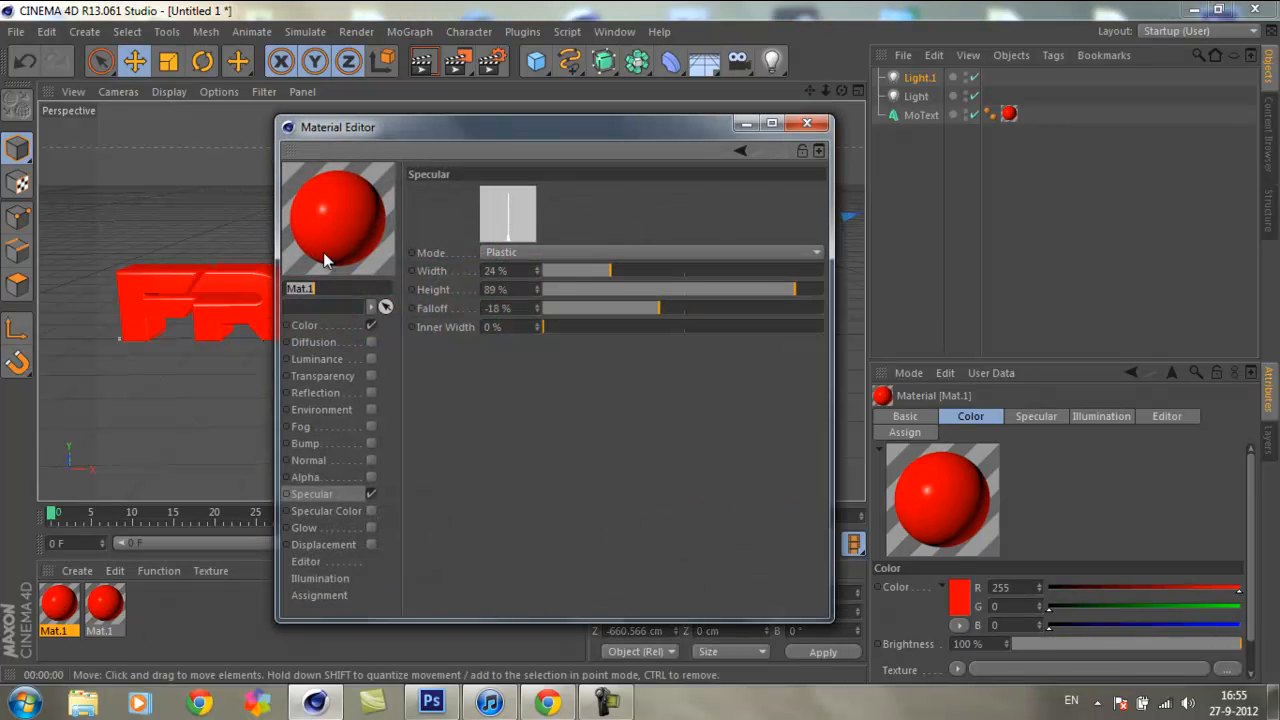
pyautogui.click(316, 325)
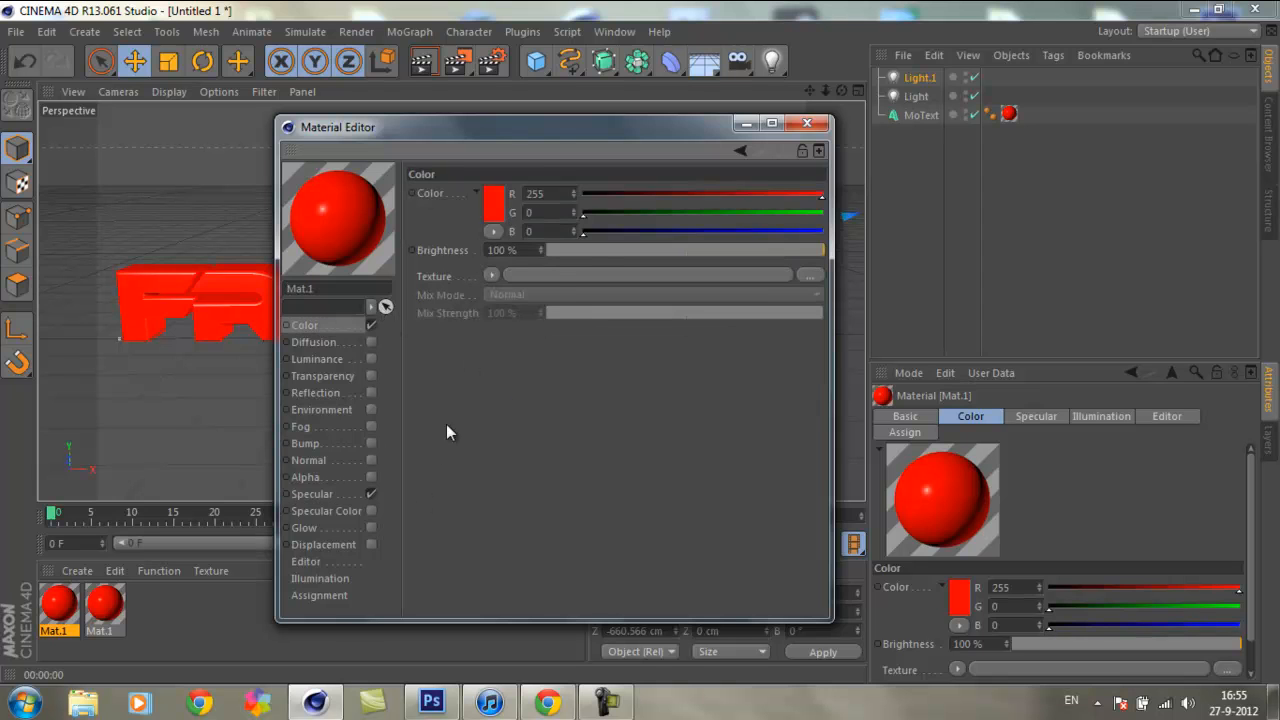
pyautogui.click(312, 494)
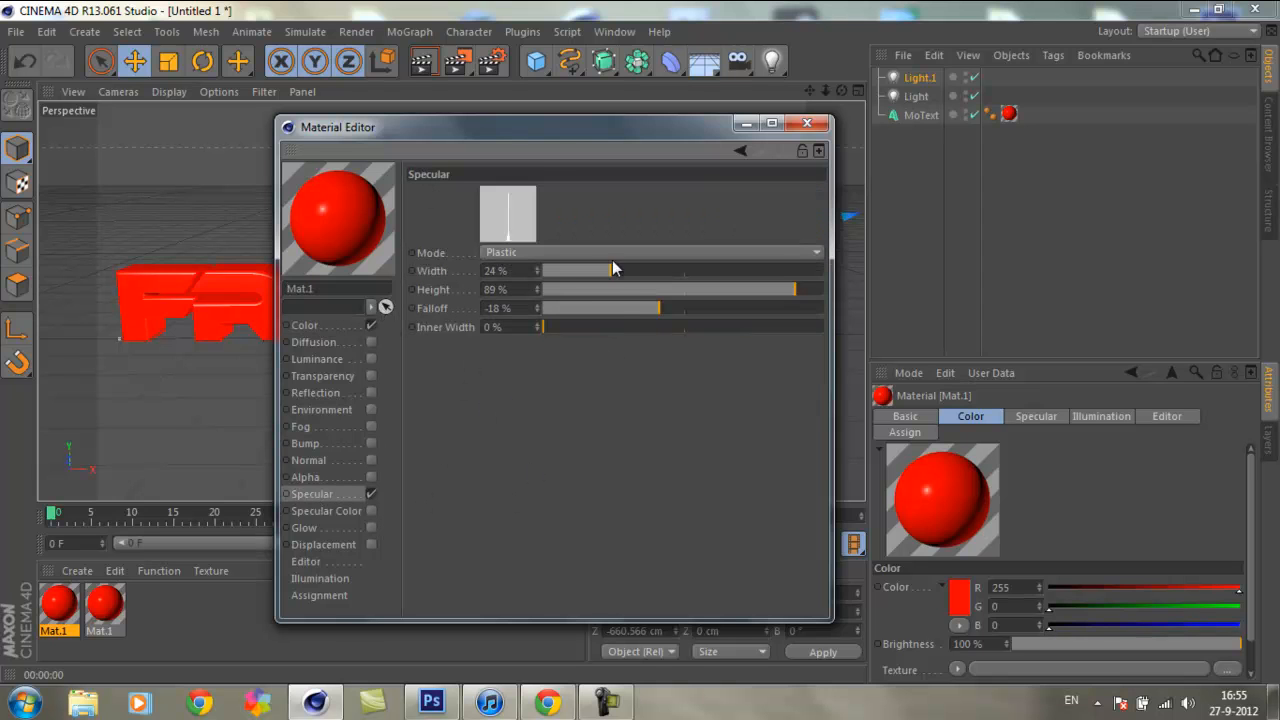
pyautogui.moveTo(653, 124); pyautogui.dragTo(679, 117)
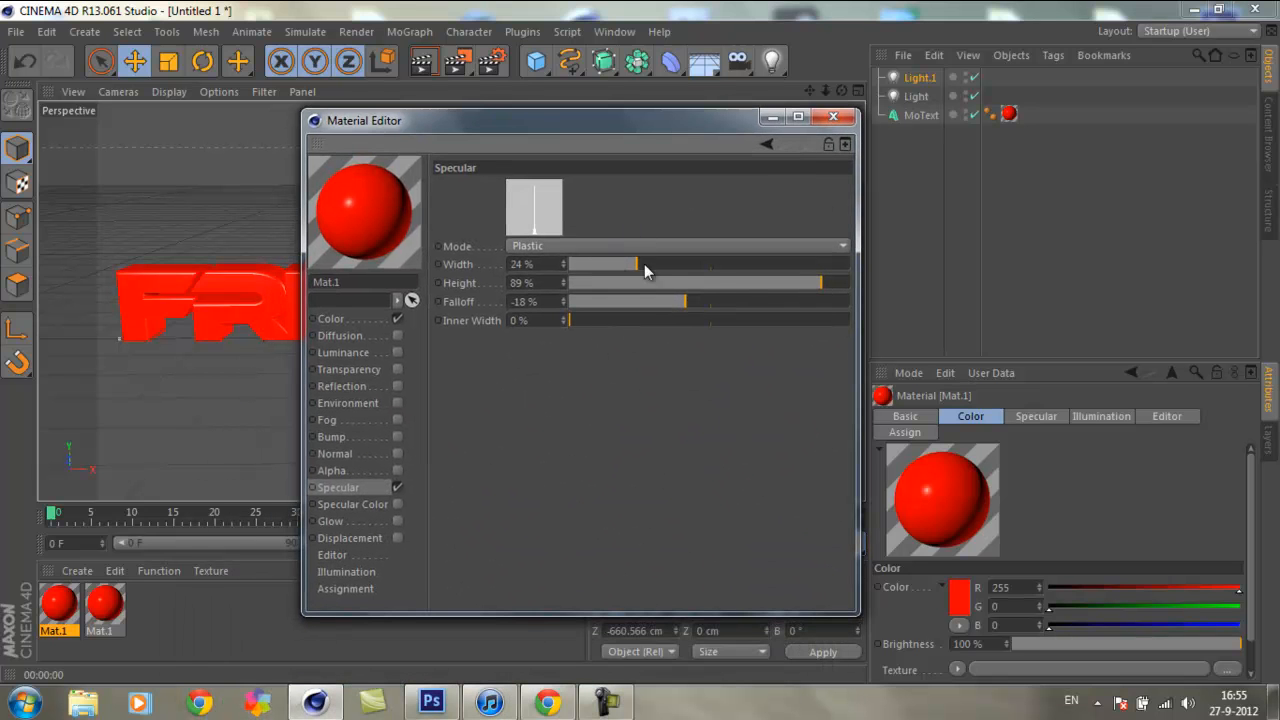
pyautogui.click(332, 318)
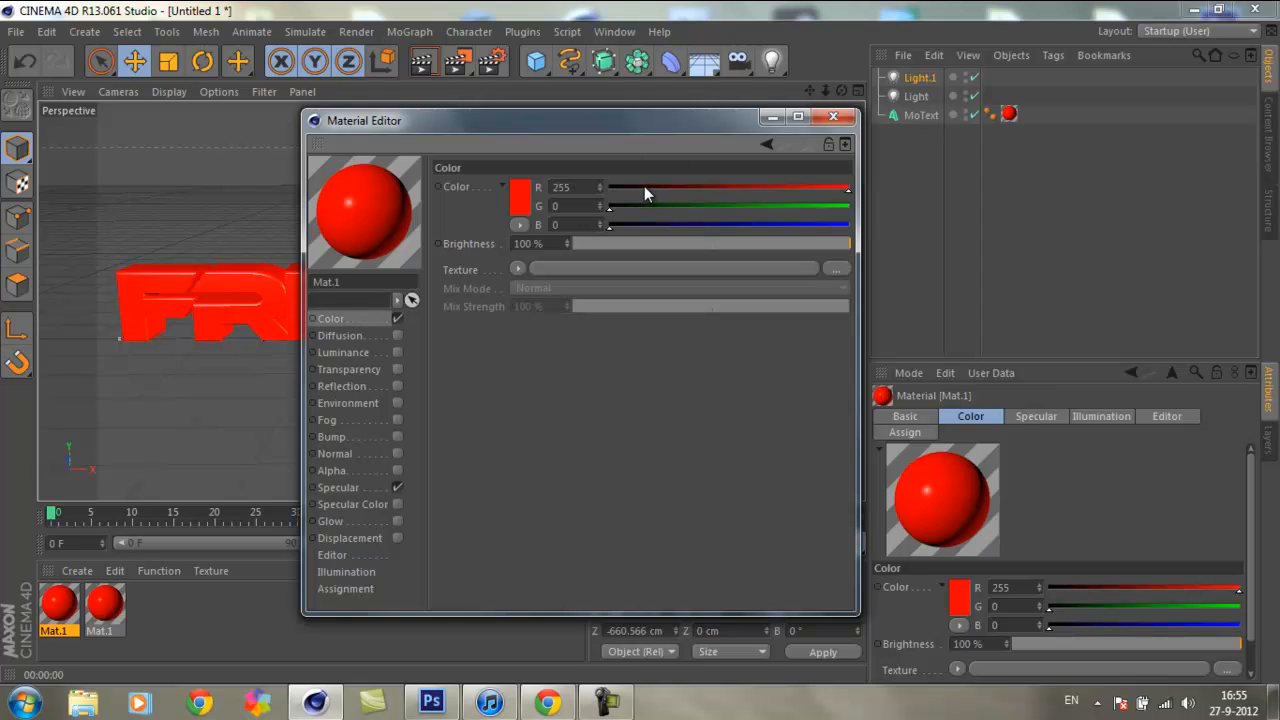
pyautogui.moveTo(641, 187); pyautogui.dragTo(502, 340)
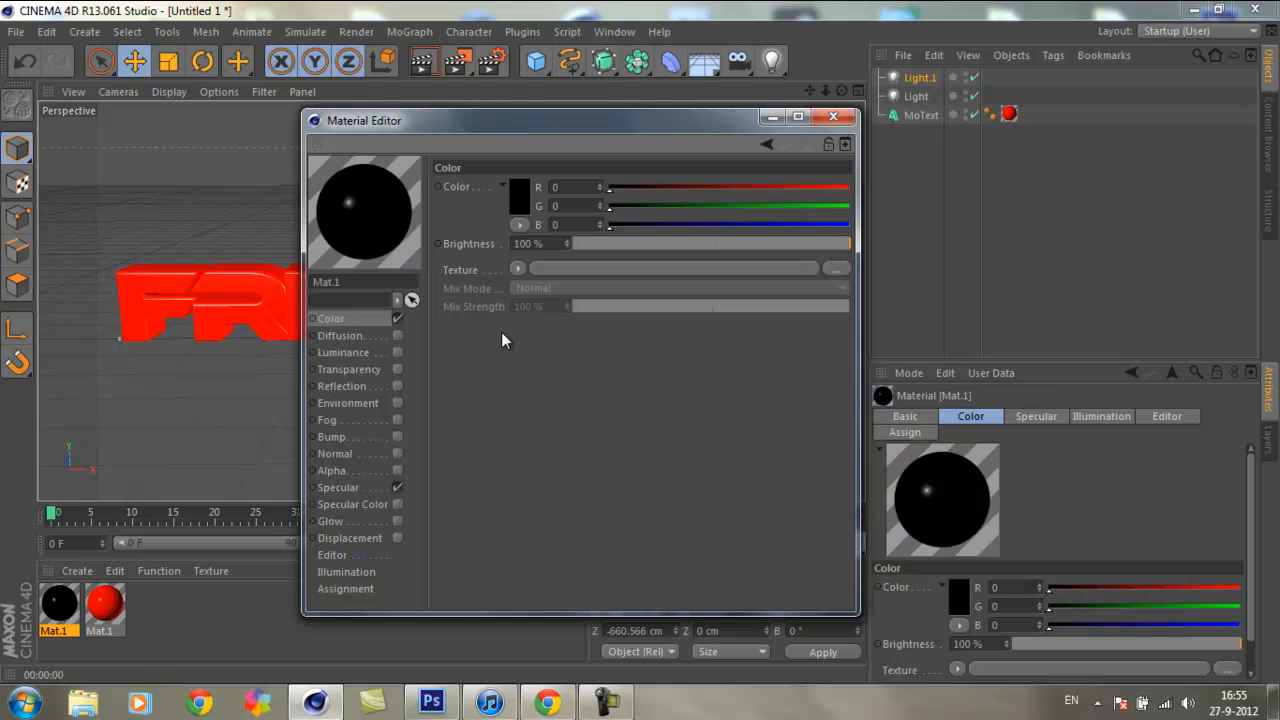
pyautogui.click(833, 116)
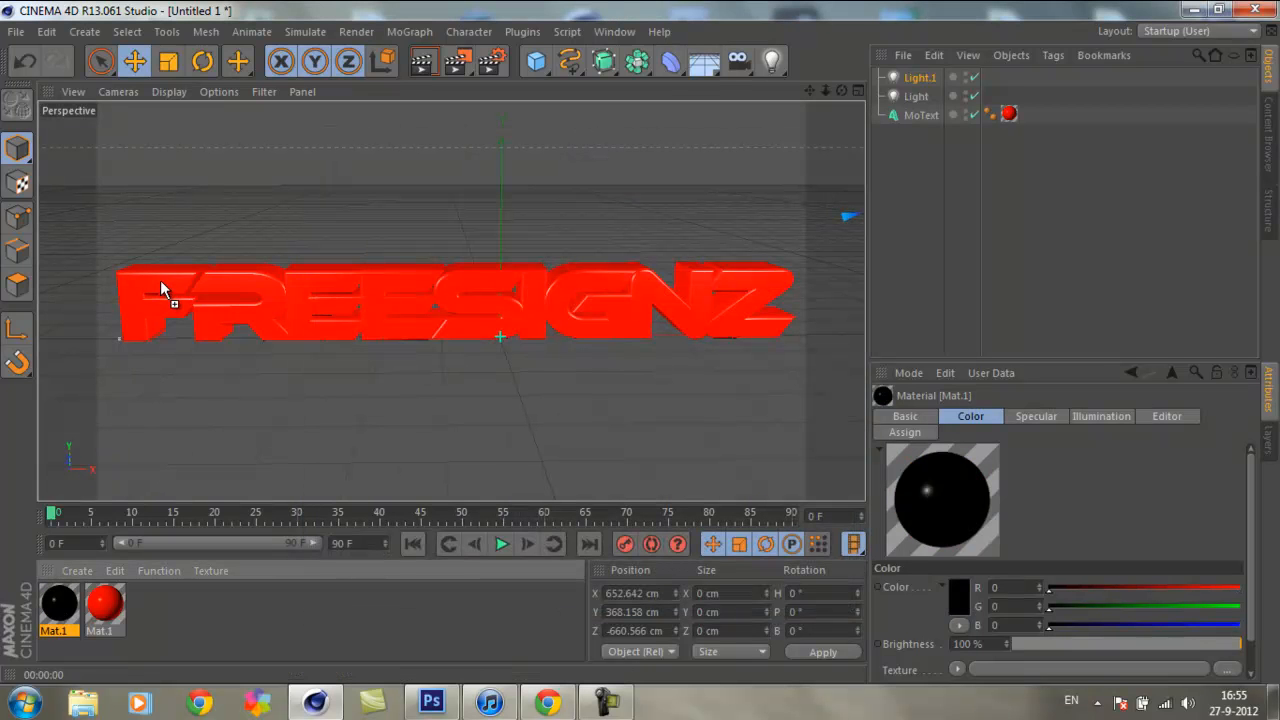
# Step: Apply the black material to the MoText in addition to the red one and preview it in a viewport render
pyautogui.moveTo(160, 280); pyautogui.dragTo(160, 281)
pyautogui.click(672, 161)
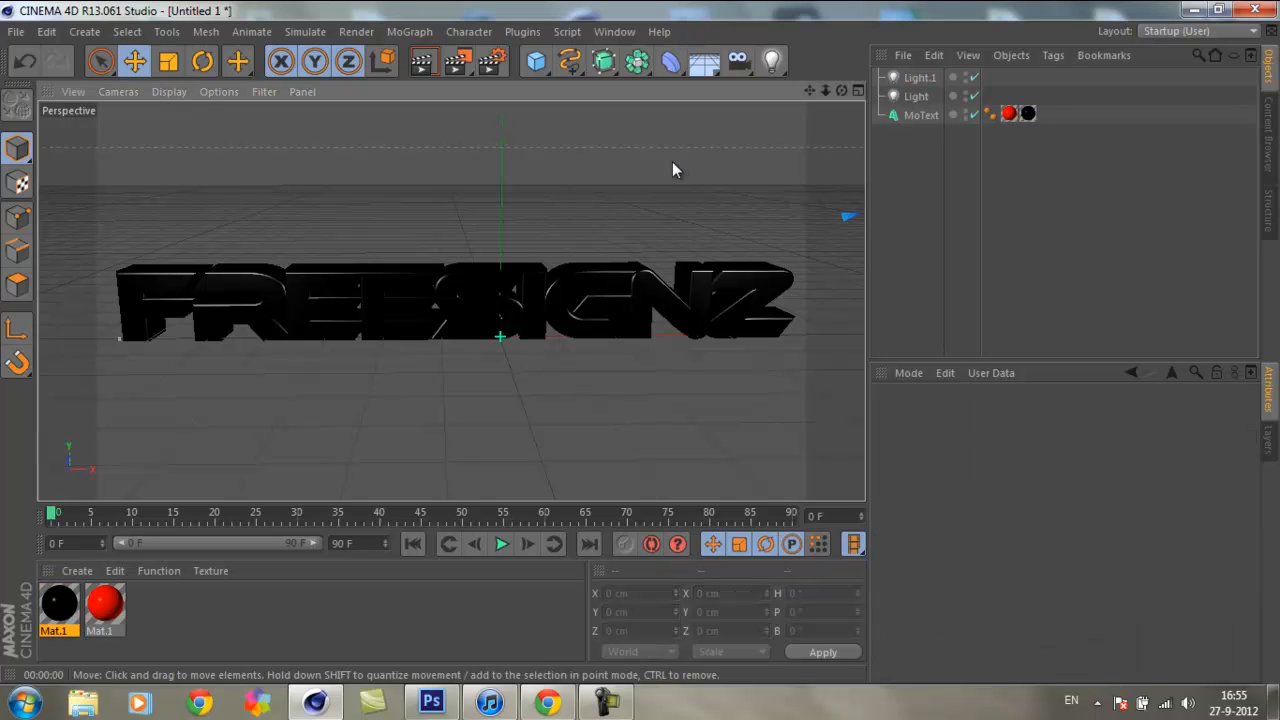
pyautogui.click(1011, 114)
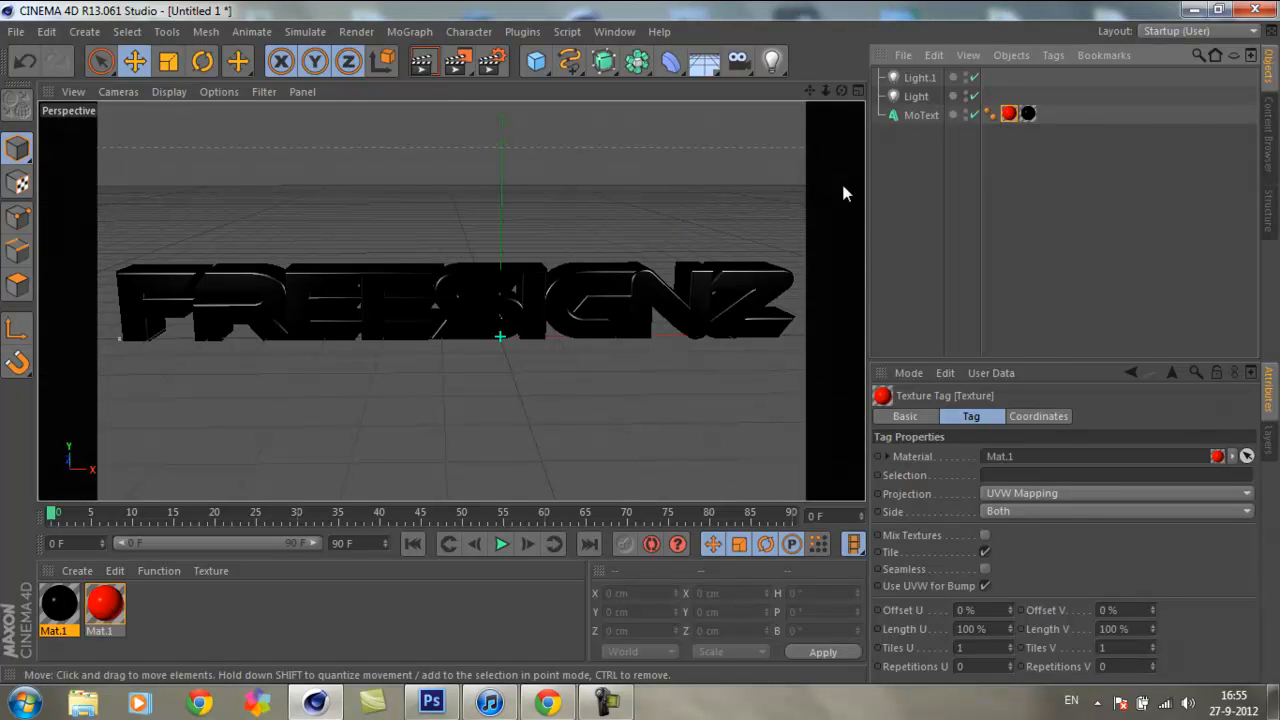
pyautogui.click(421, 61)
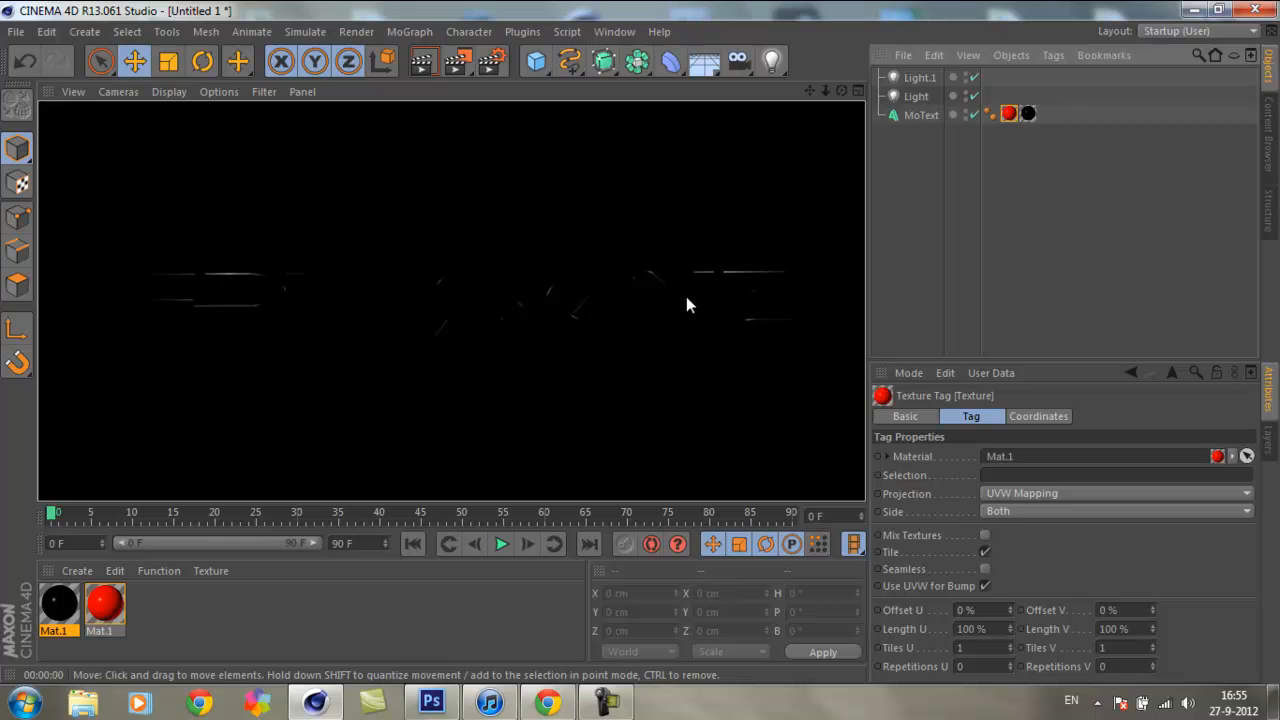
pyautogui.click(677, 149)
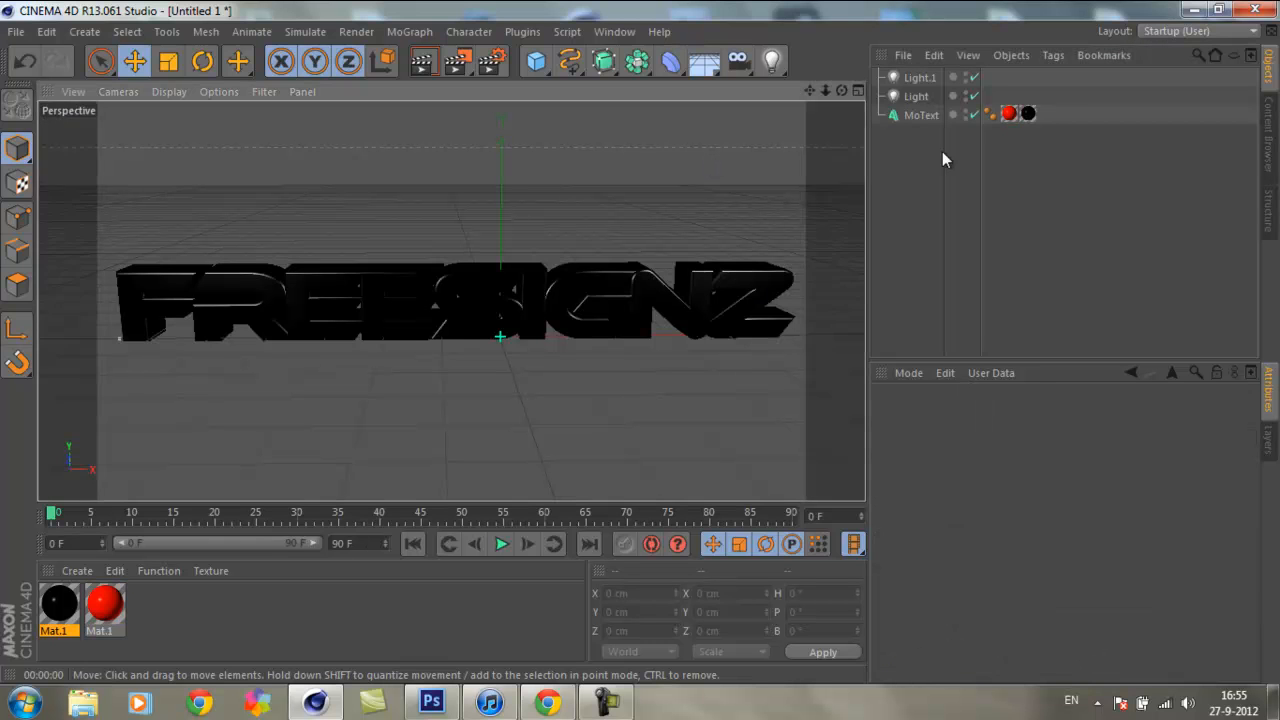
# Step: Reorder the MoText's texture tags so the red material comes after the black one
pyautogui.click(1010, 110)
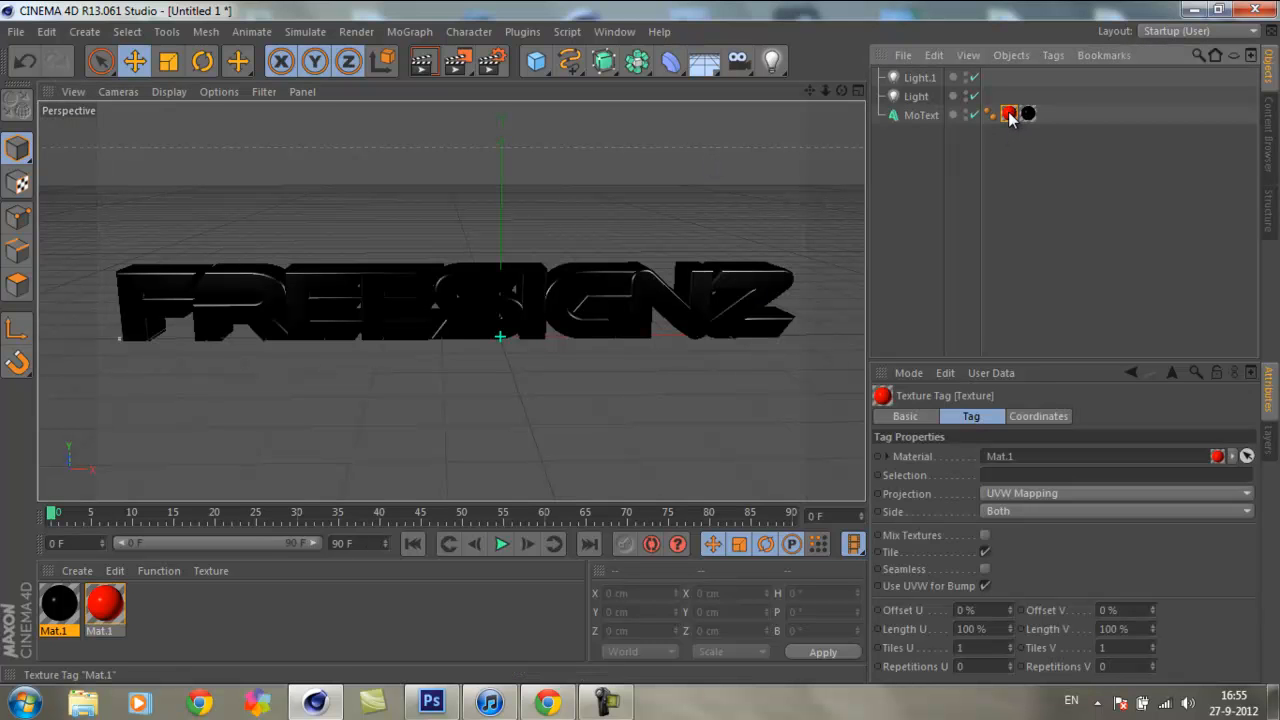
pyautogui.moveTo(1040, 113); pyautogui.dragTo(1046, 119)
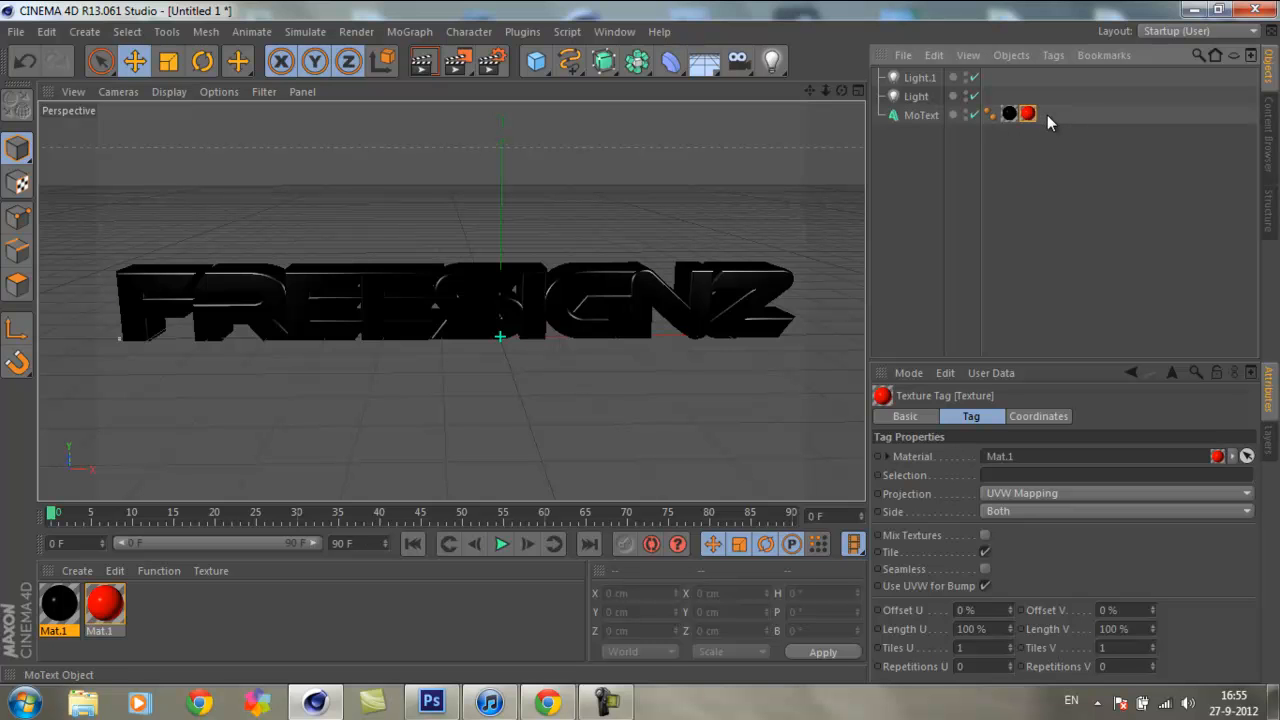
pyautogui.click(691, 166)
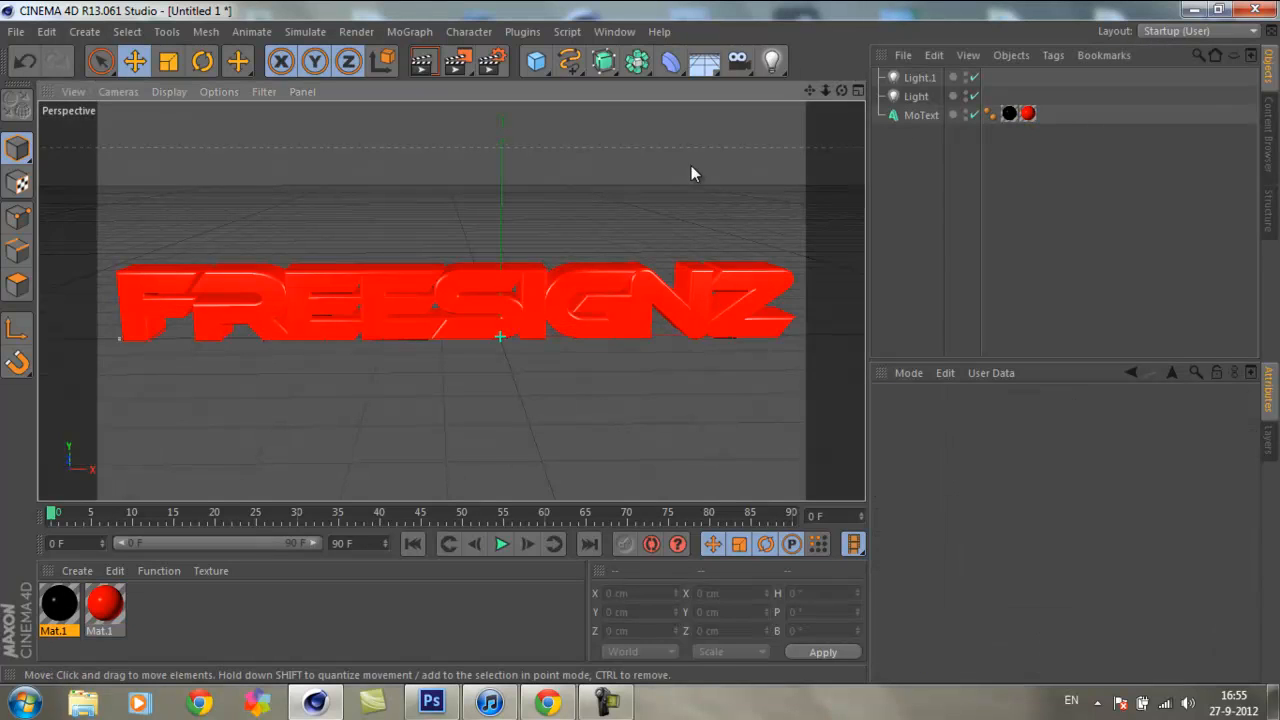
# Step: Restrict the red texture tag to the front caps with the selection C1, and preview the text in a viewport render
pyautogui.click(1027, 113)
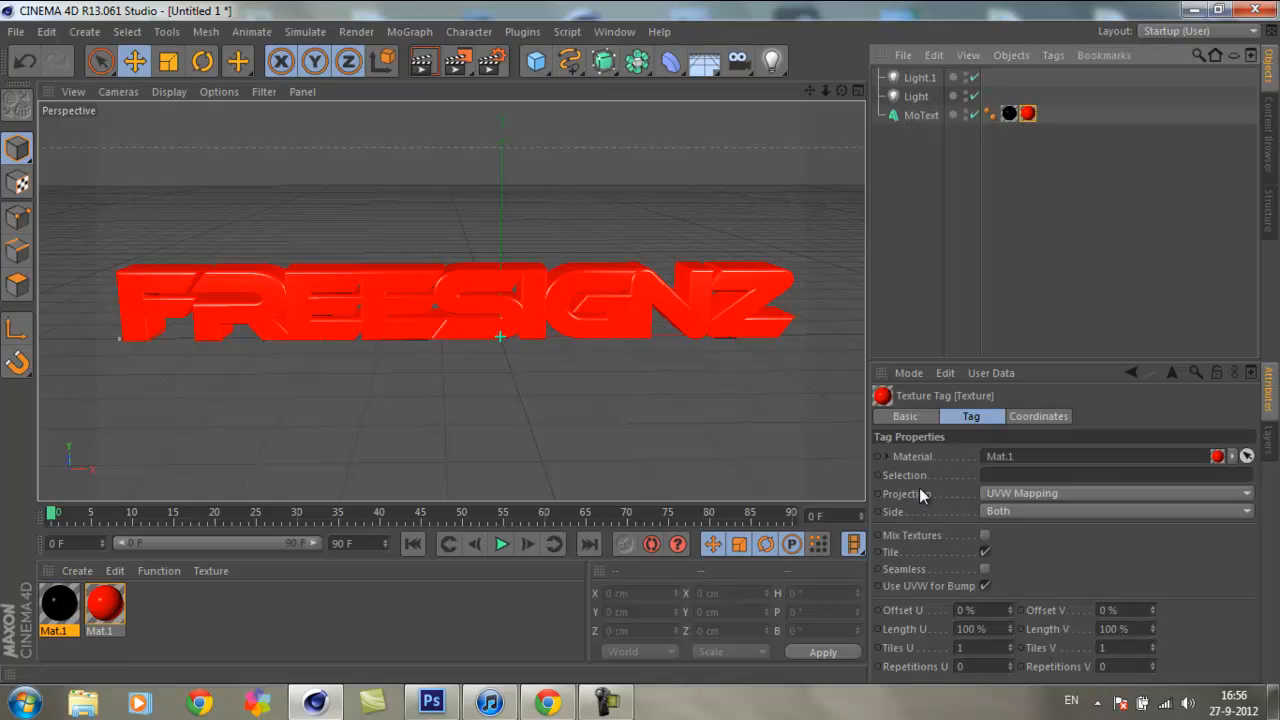
pyautogui.click(1005, 473)
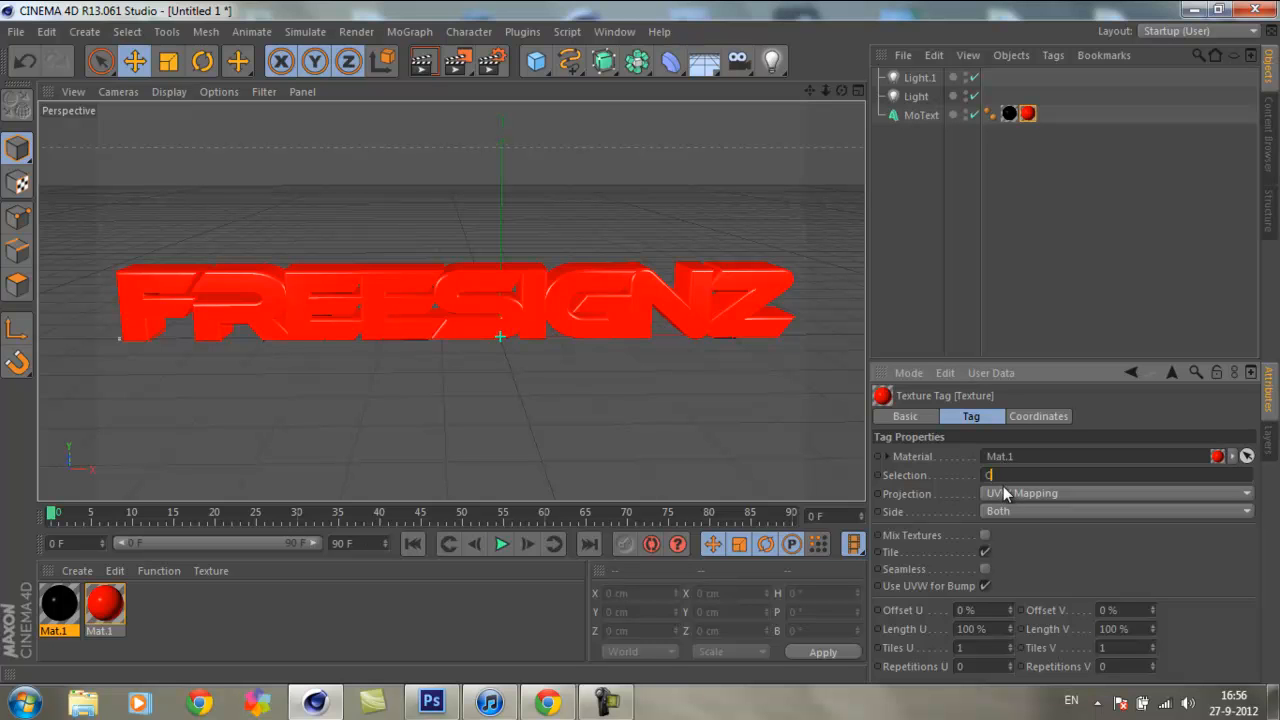
pyautogui.write('C1')
pyautogui.press('Return')
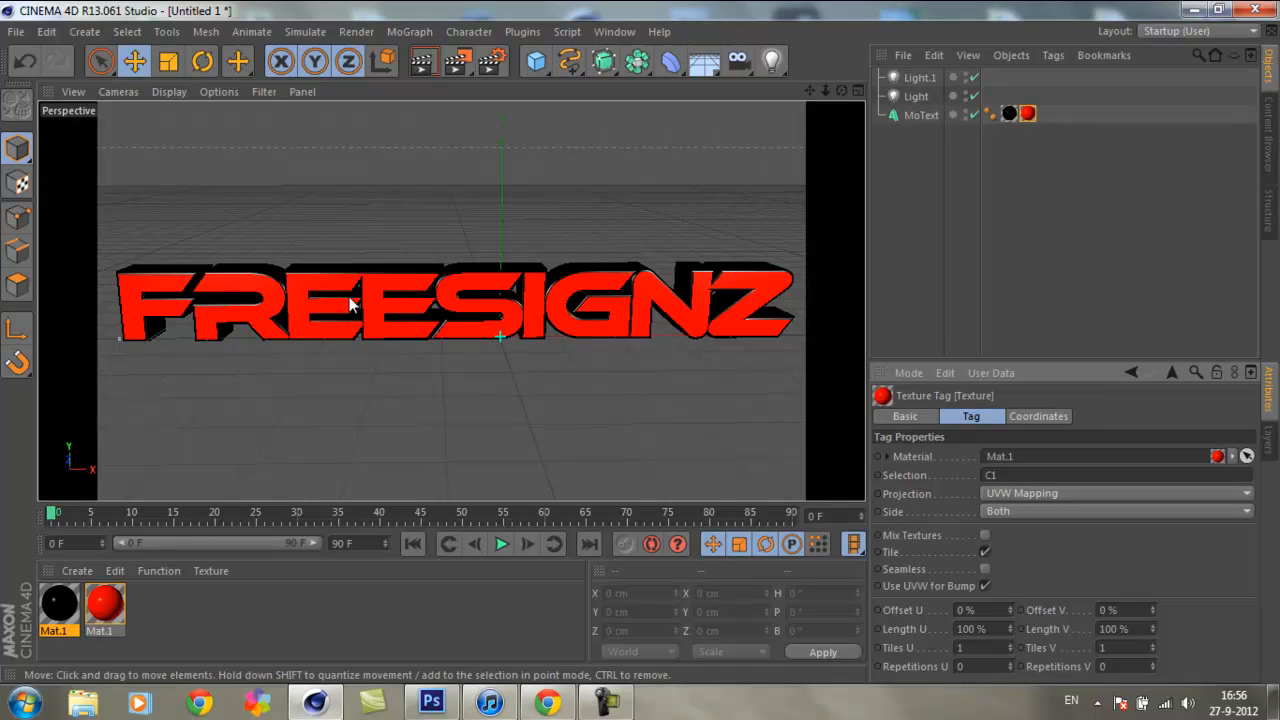
pyautogui.click(342, 321)
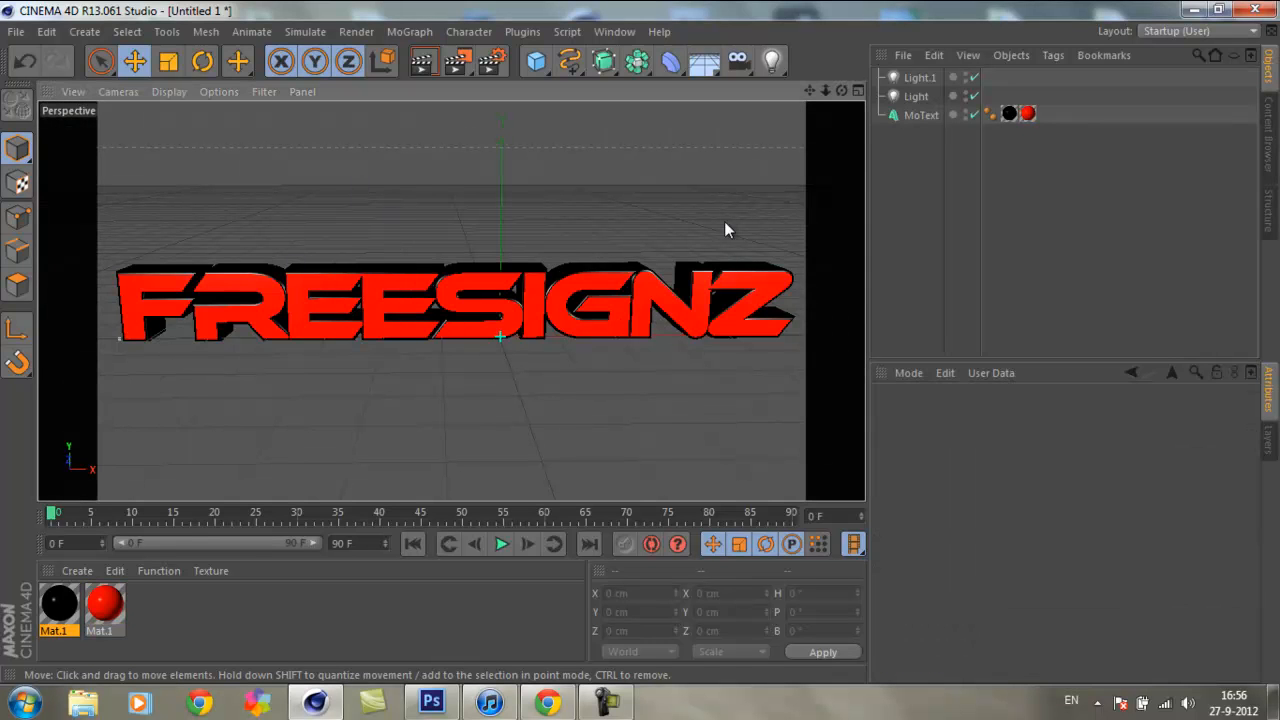
pyautogui.click(421, 61)
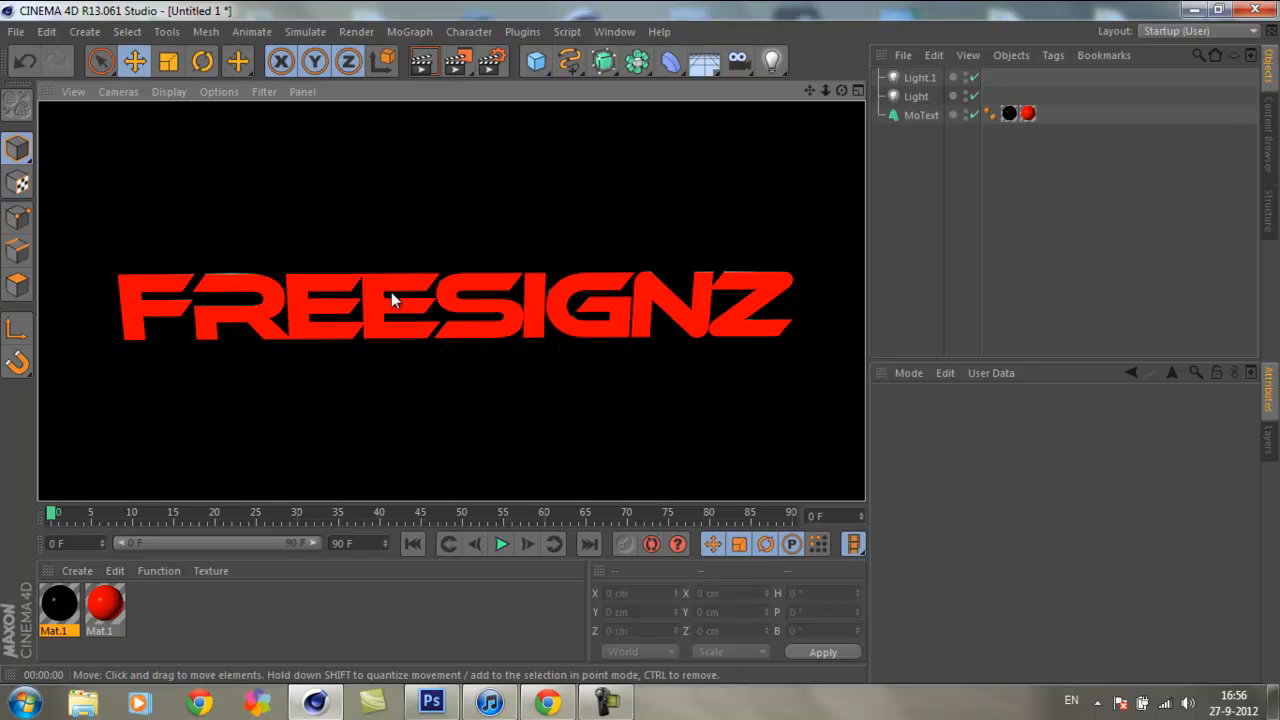
pyautogui.click(718, 166)
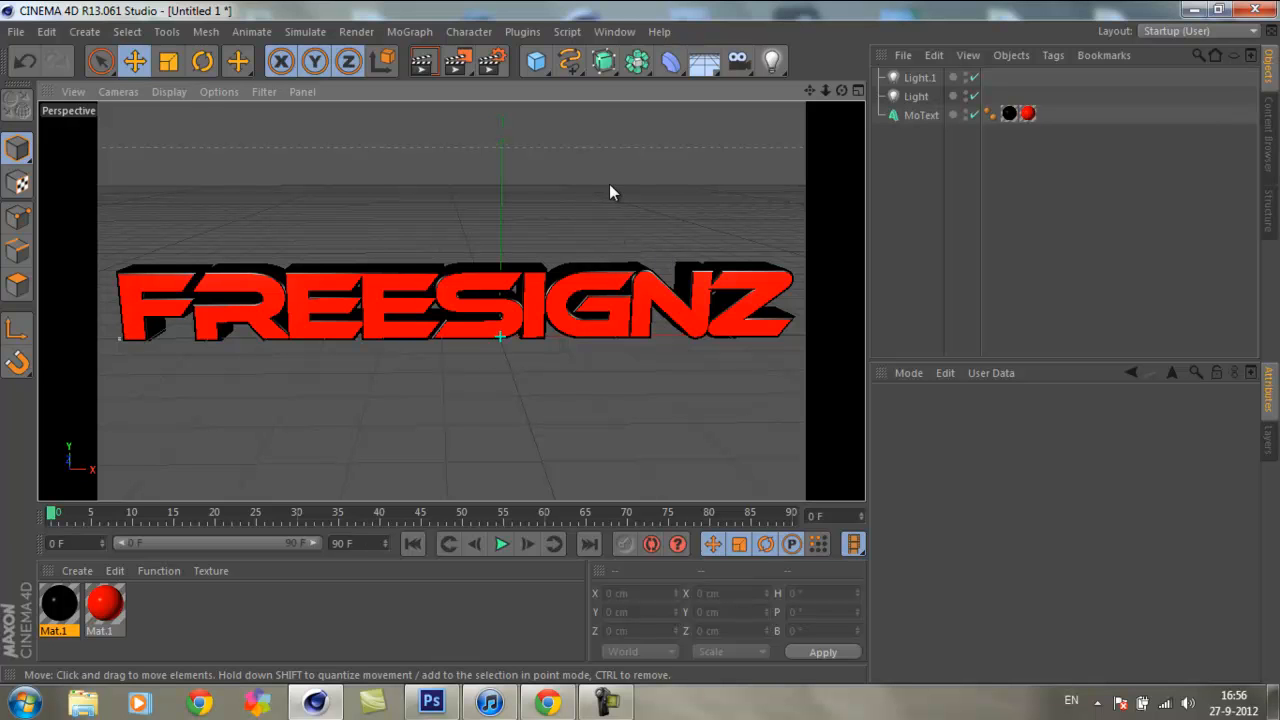
# Step: Add a Plane primitive and raise it above the text to about Y 181 cm
pyautogui.moveTo(841, 93); pyautogui.dragTo(637, 346)
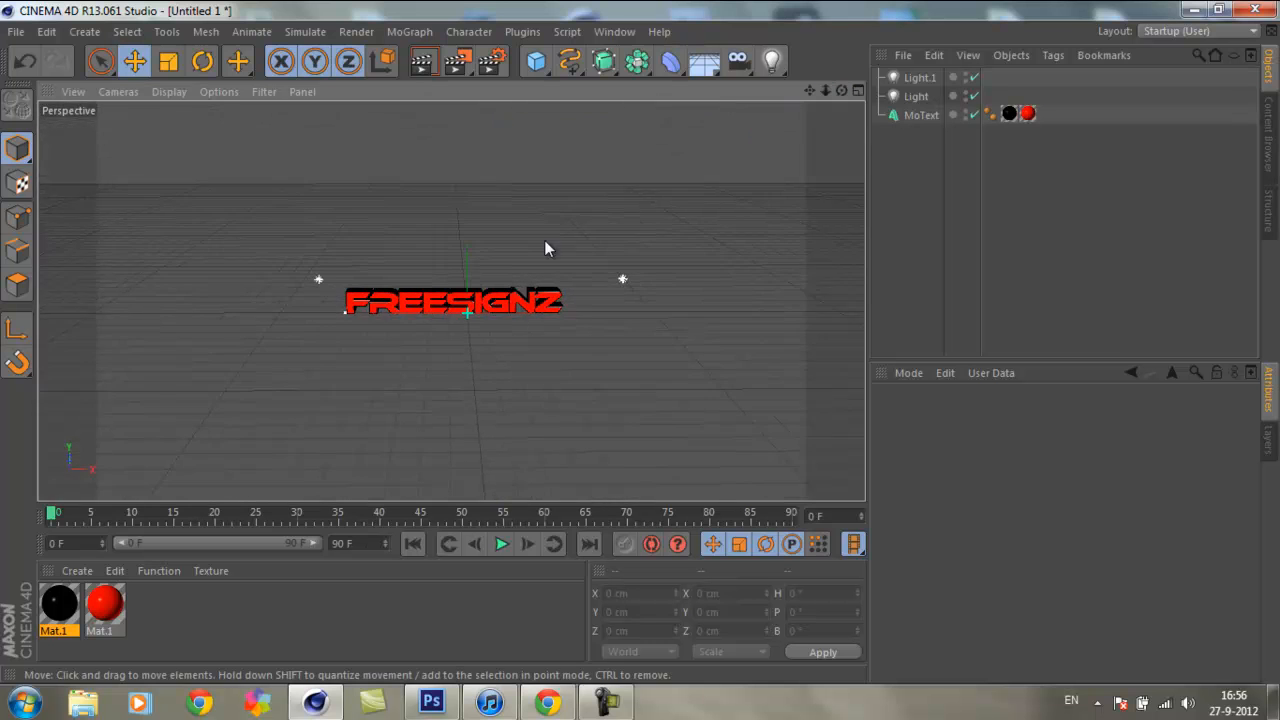
pyautogui.moveTo(825, 91); pyautogui.dragTo(640, 343)
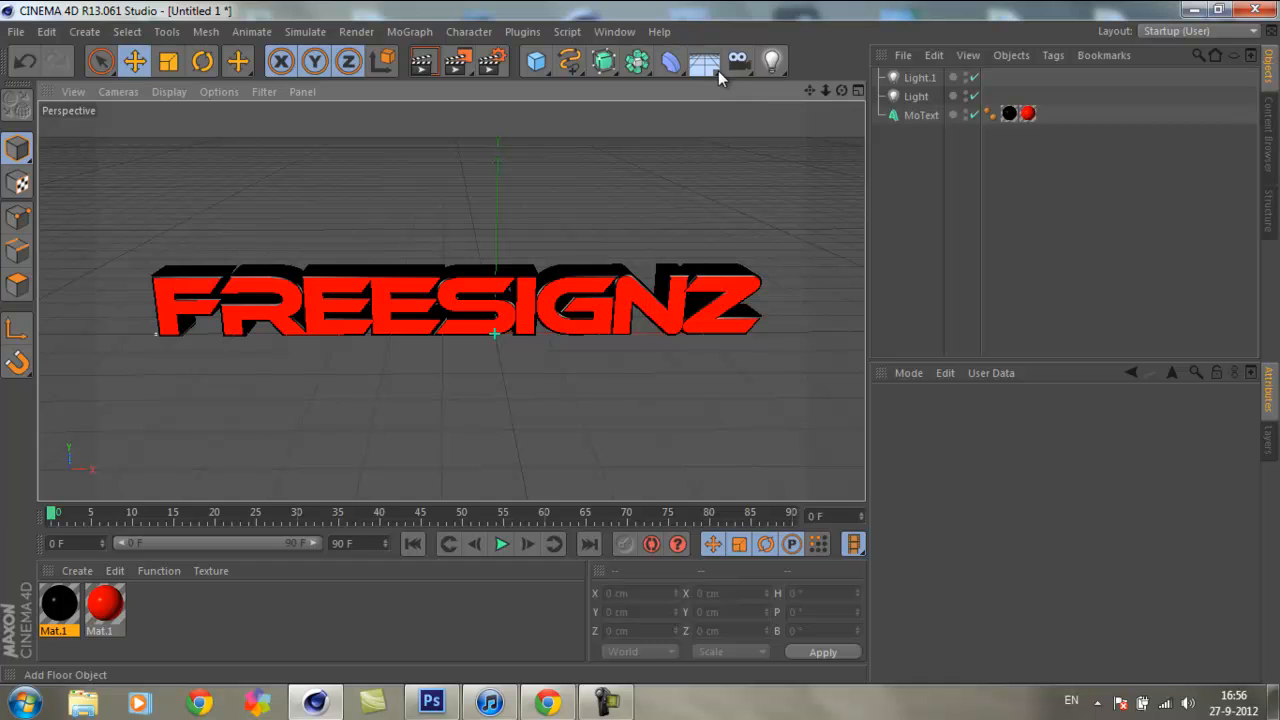
pyautogui.click(534, 67)
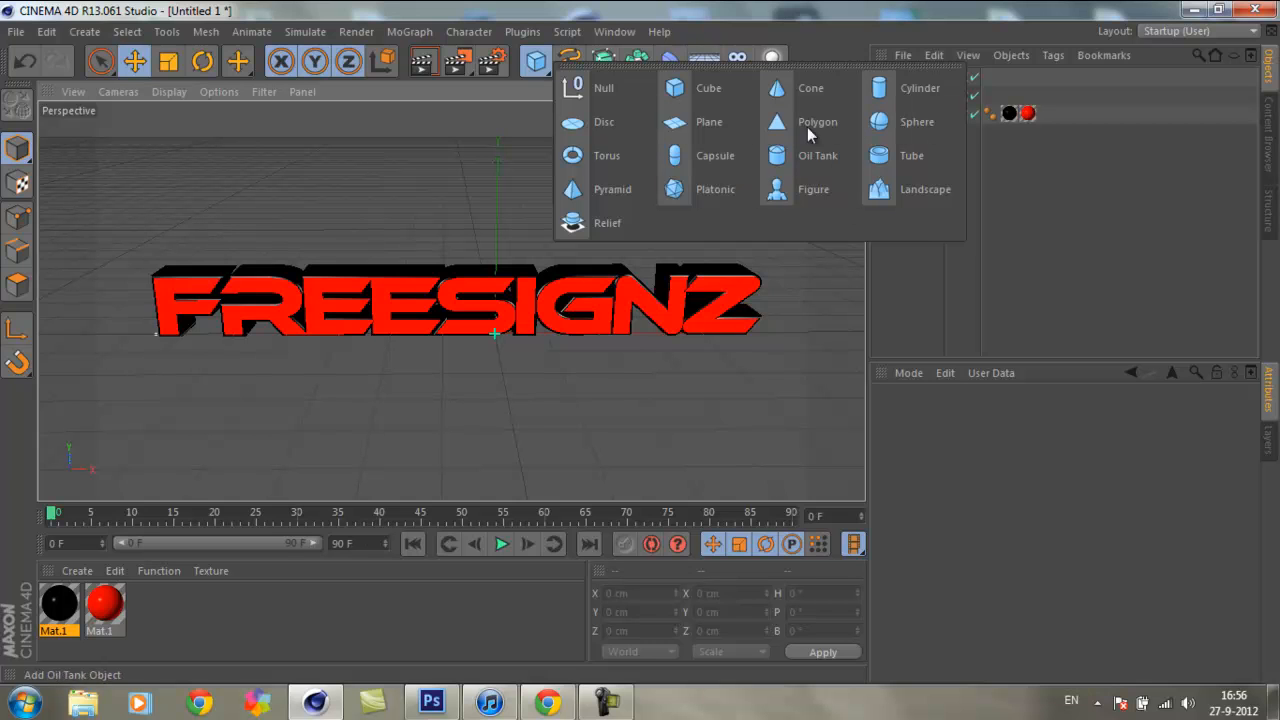
pyautogui.click(716, 118)
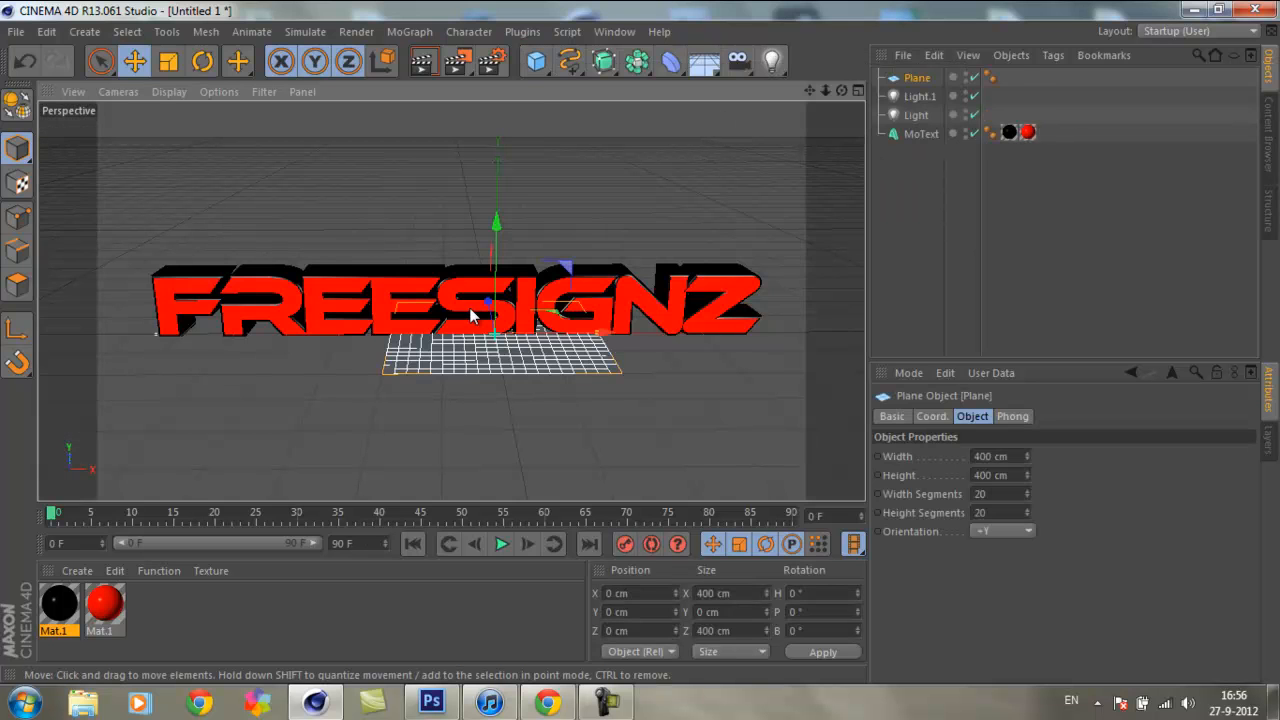
pyautogui.moveTo(498, 224); pyautogui.dragTo(511, 131)
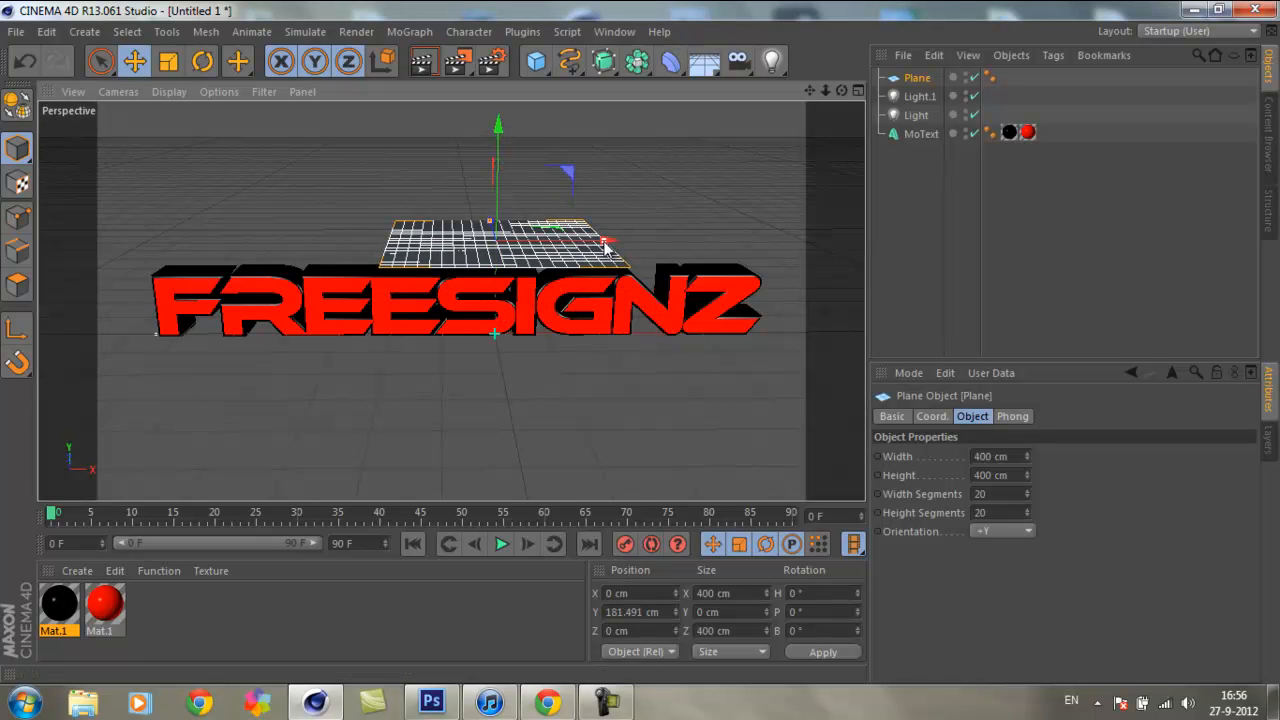
# Step: Widen the plane to about 1305 cm to span the whole text and shift it to about X -68 cm
pyautogui.moveTo(604, 245); pyautogui.dragTo(805, 257)
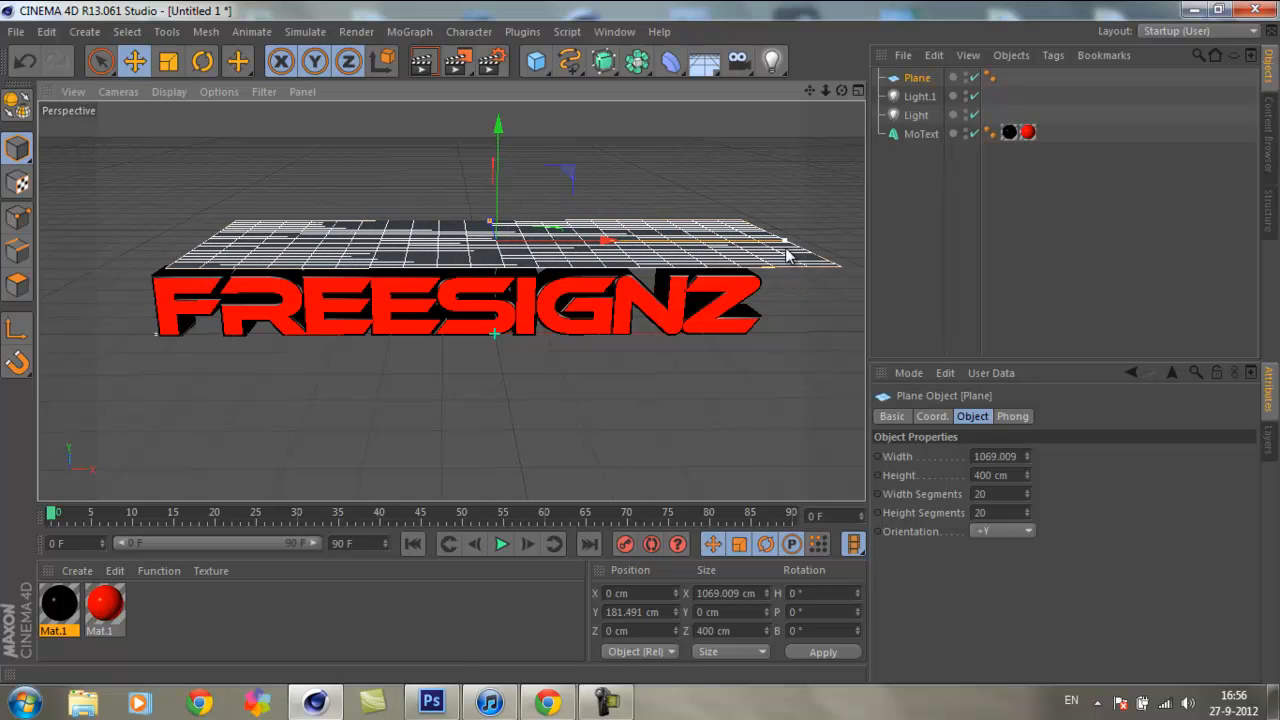
pyautogui.moveTo(608, 243); pyautogui.dragTo(568, 245)
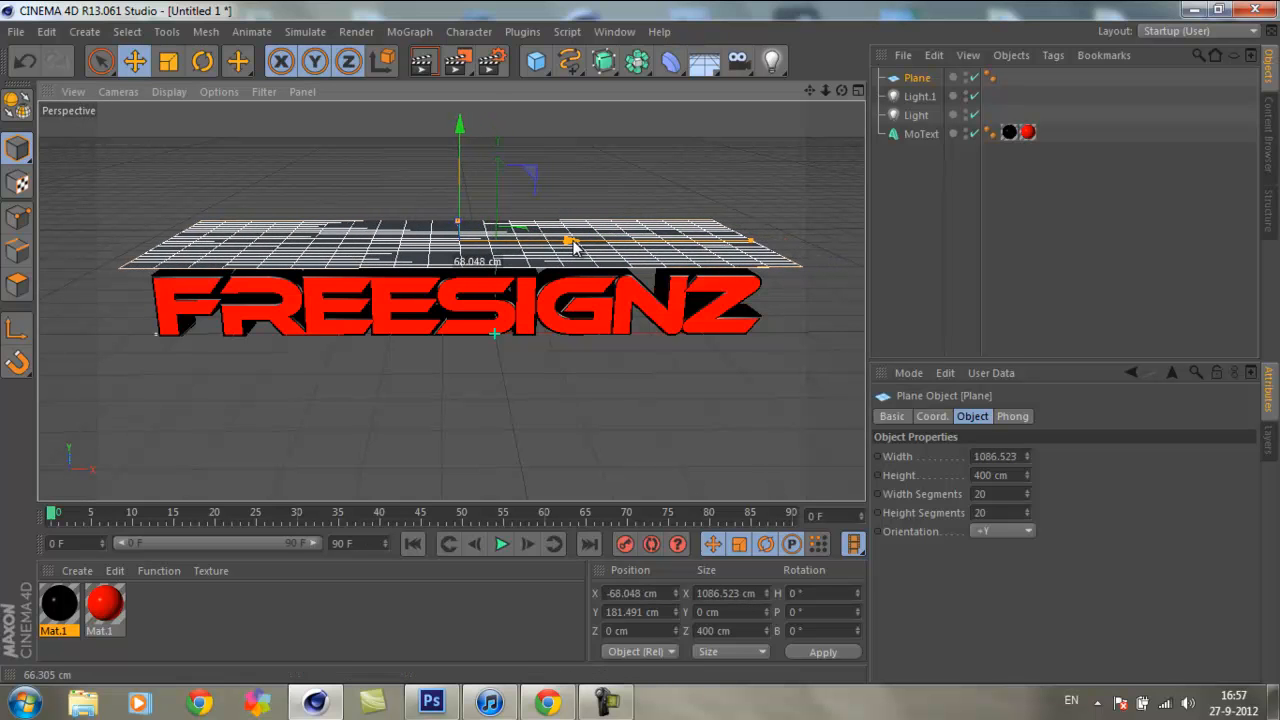
pyautogui.moveTo(842, 91); pyautogui.dragTo(318, 427)
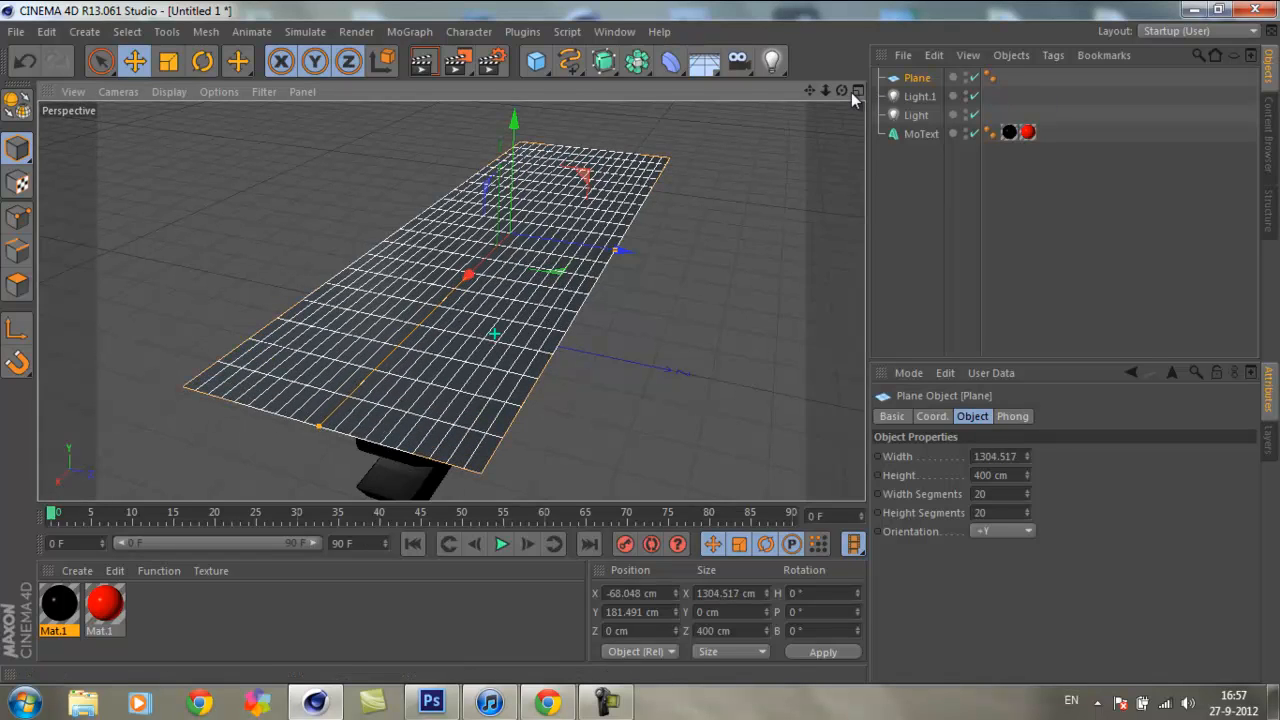
# Step: Raise the plane to about Y 233 cm and move it in front of the text to about Z -127 cm
pyautogui.keyDown('alt'); pyautogui.moveTo(638, 342); pyautogui.dragTo(642, 348); pyautogui.keyUp('alt')
pyautogui.moveTo(826, 92); pyautogui.dragTo(640, 343)
pyautogui.moveTo(617, 250); pyautogui.dragTo(565, 252)
pyautogui.moveTo(454, 124); pyautogui.dragTo(454, 99)
pyautogui.moveTo(567, 228); pyautogui.dragTo(557, 227)
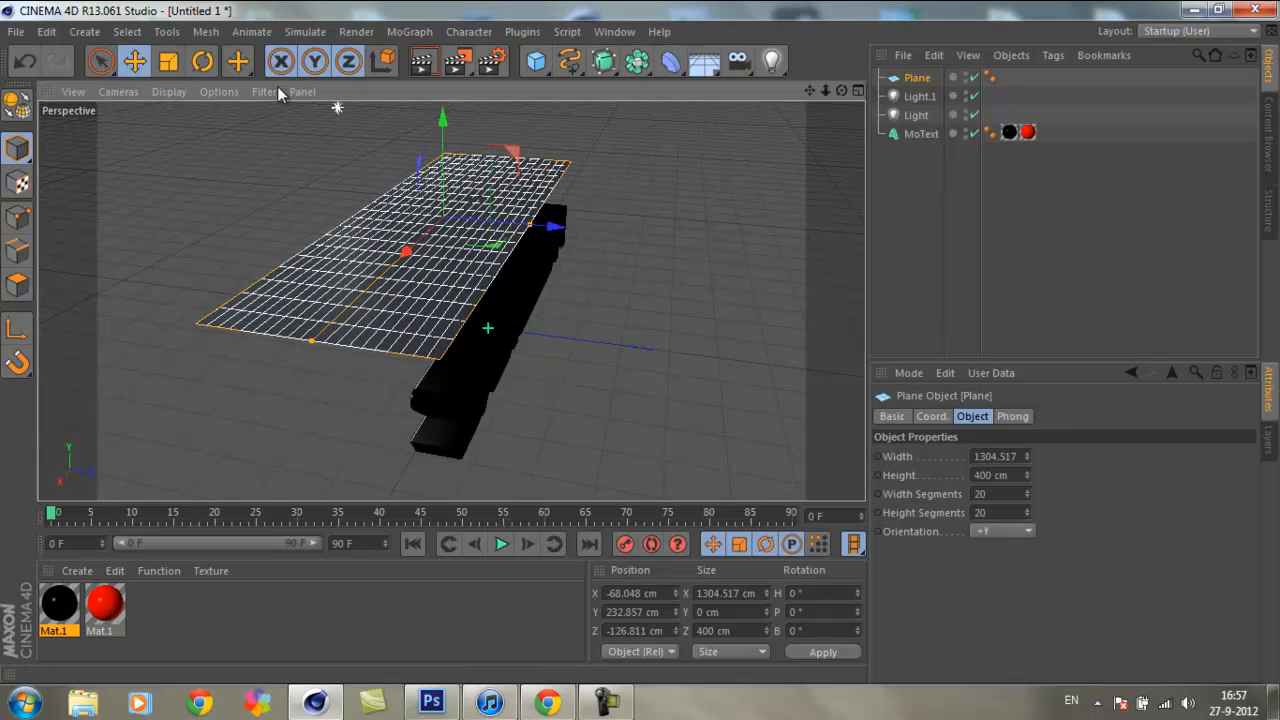
# Step: Tilt the plane to a pitch of about 26.7° and check it against the front of the text
pyautogui.click(202, 62)
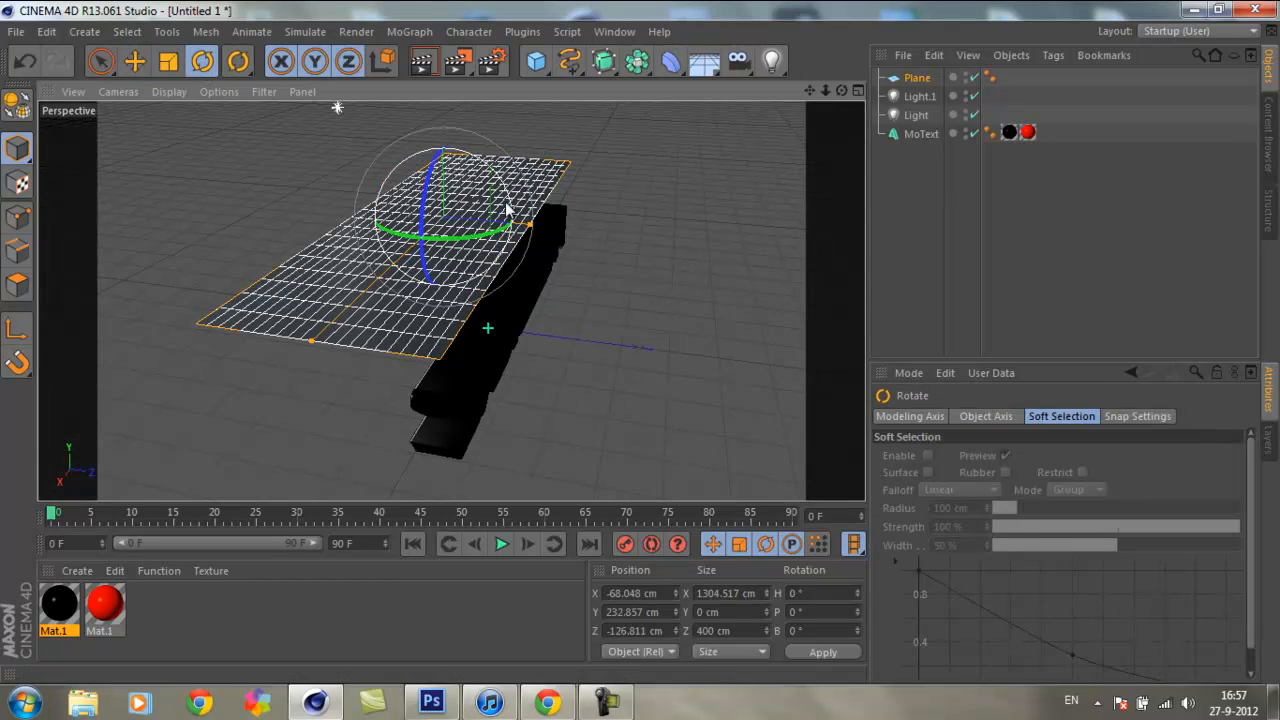
pyautogui.moveTo(510, 208); pyautogui.dragTo(486, 183)
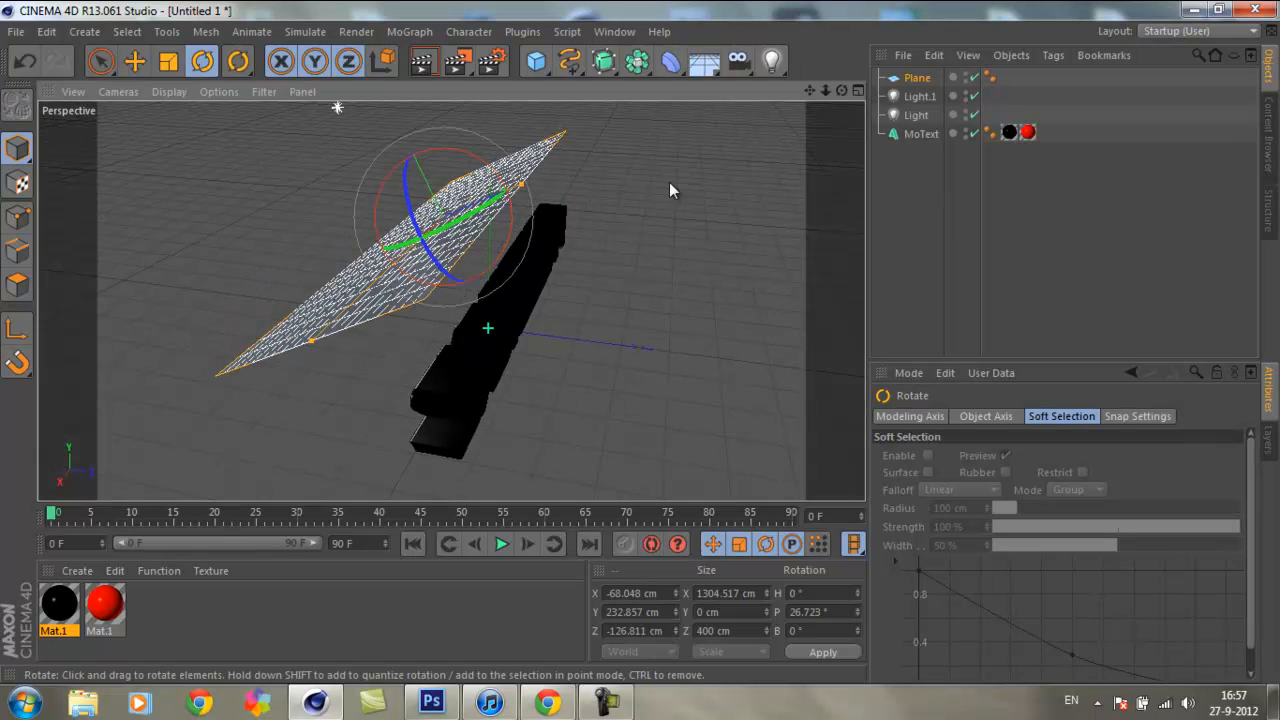
pyautogui.click(670, 185)
pyautogui.moveTo(842, 91); pyautogui.dragTo(640, 342)
pyautogui.click(455, 213)
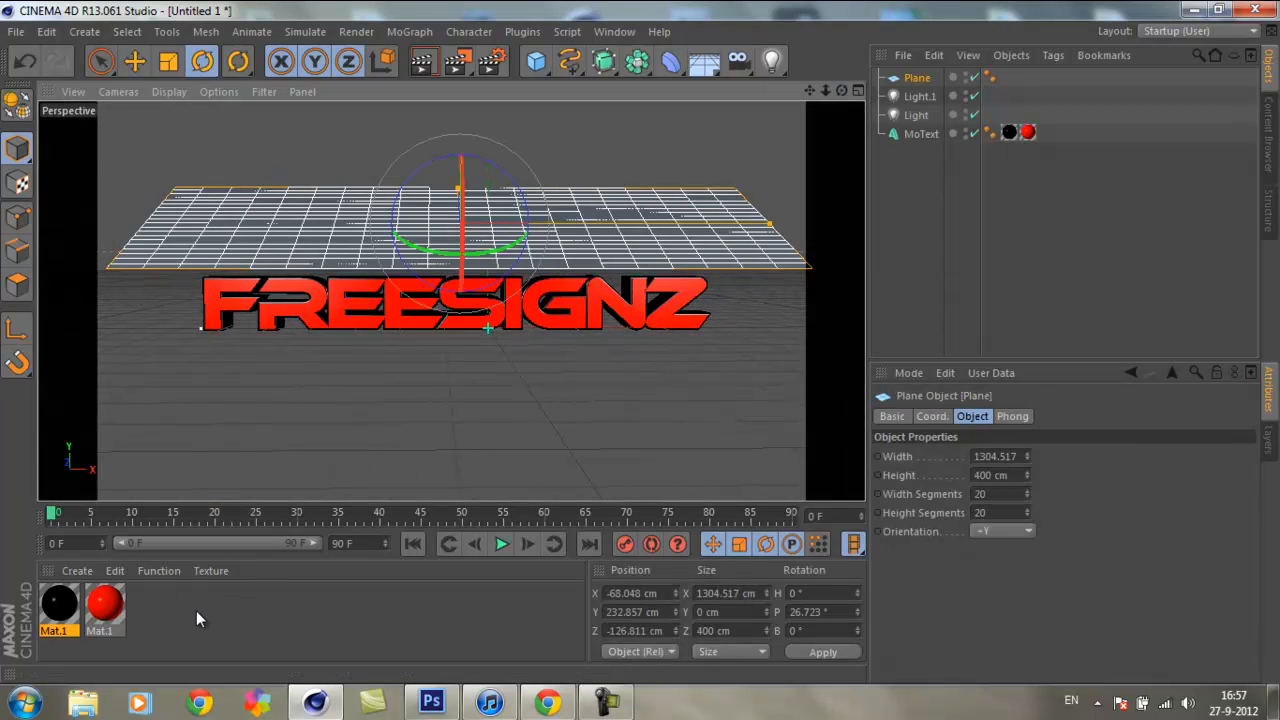
# Step: Create a new material and enable its Luminance channel at full white
pyautogui.doubleClick(156, 603)
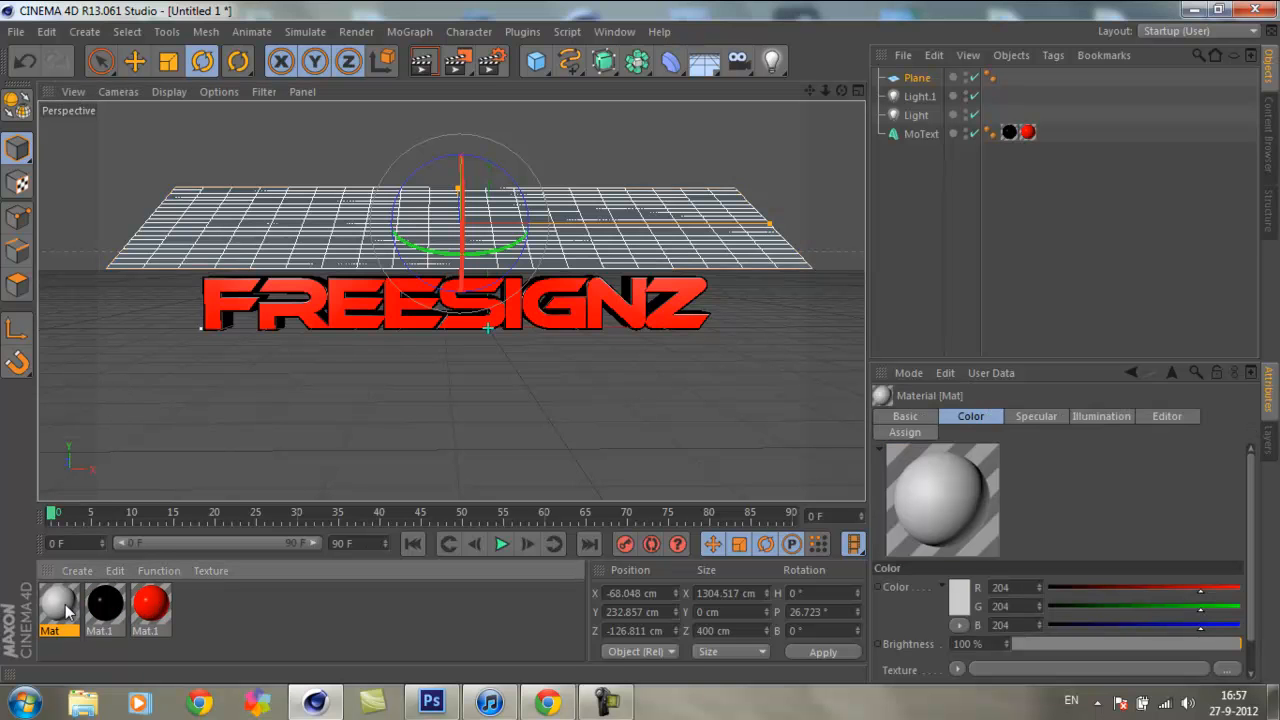
pyautogui.doubleClick(62, 604)
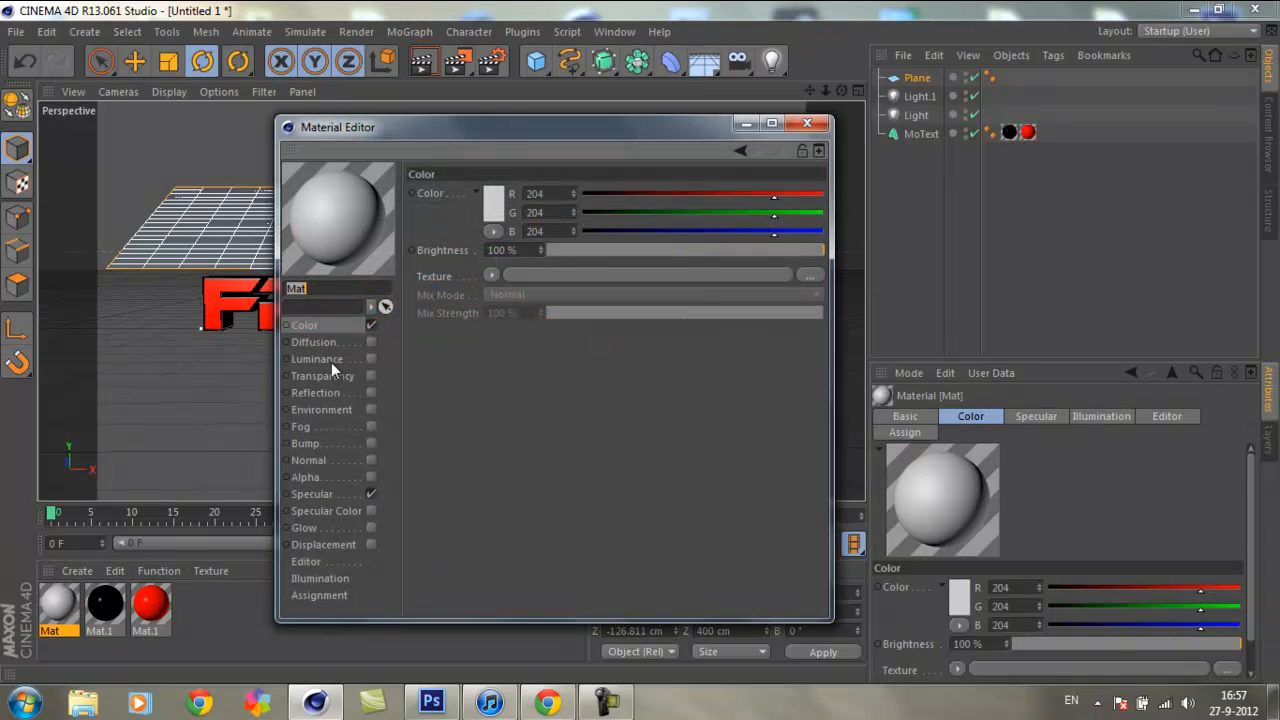
pyautogui.click(320, 360)
pyautogui.click(370, 359)
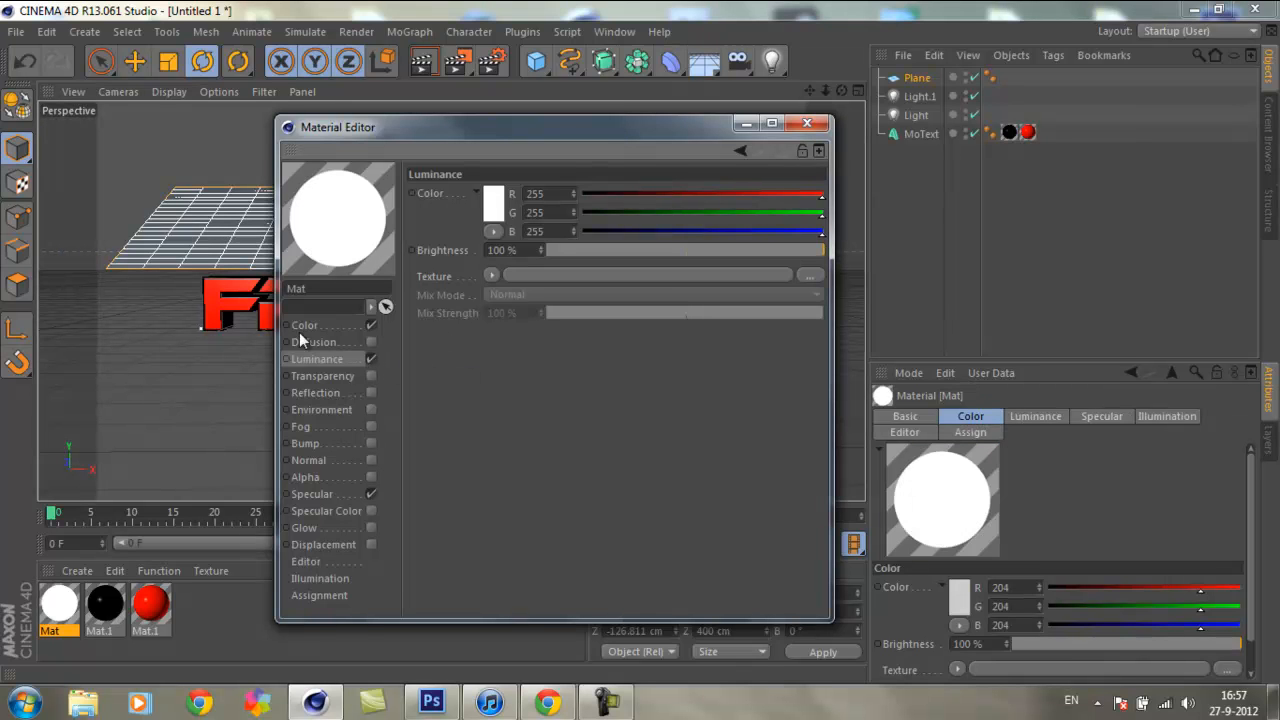
pyautogui.click(807, 123)
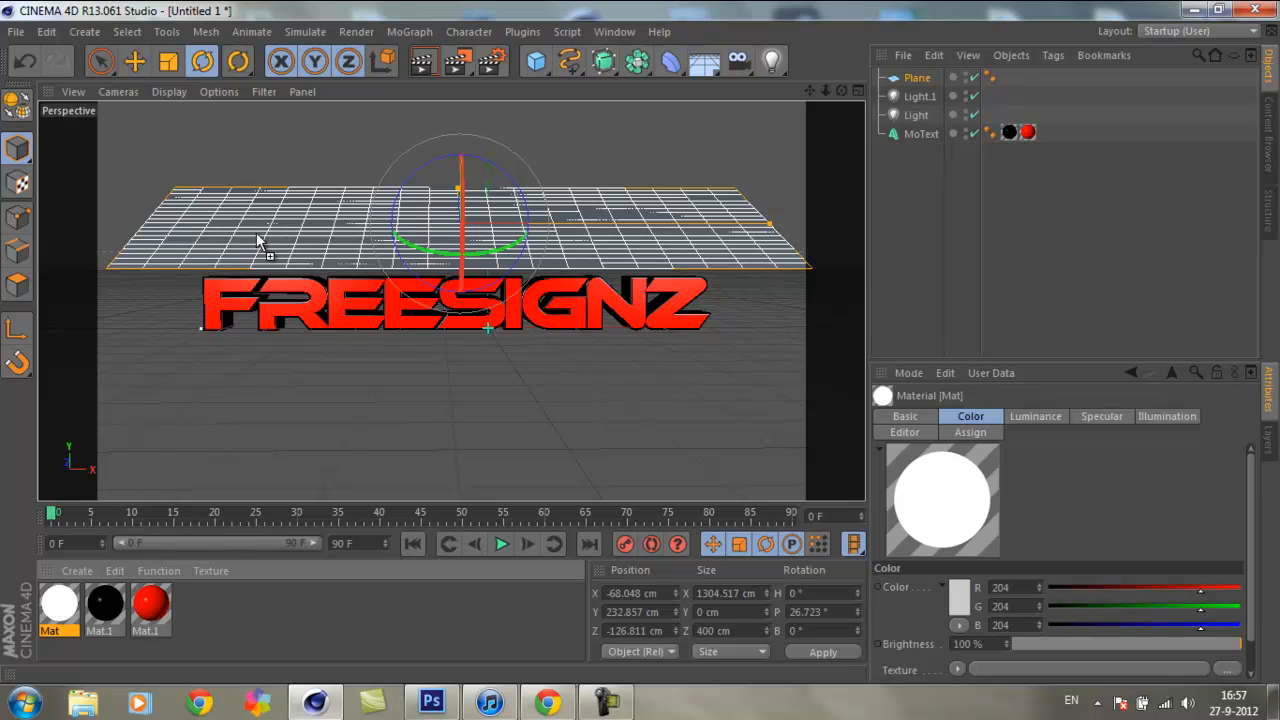
# Step: Apply the white luminous material to the plane and test-render the scene in the Picture Viewer and the viewport
pyautogui.moveTo(257, 240); pyautogui.dragTo(262, 238)
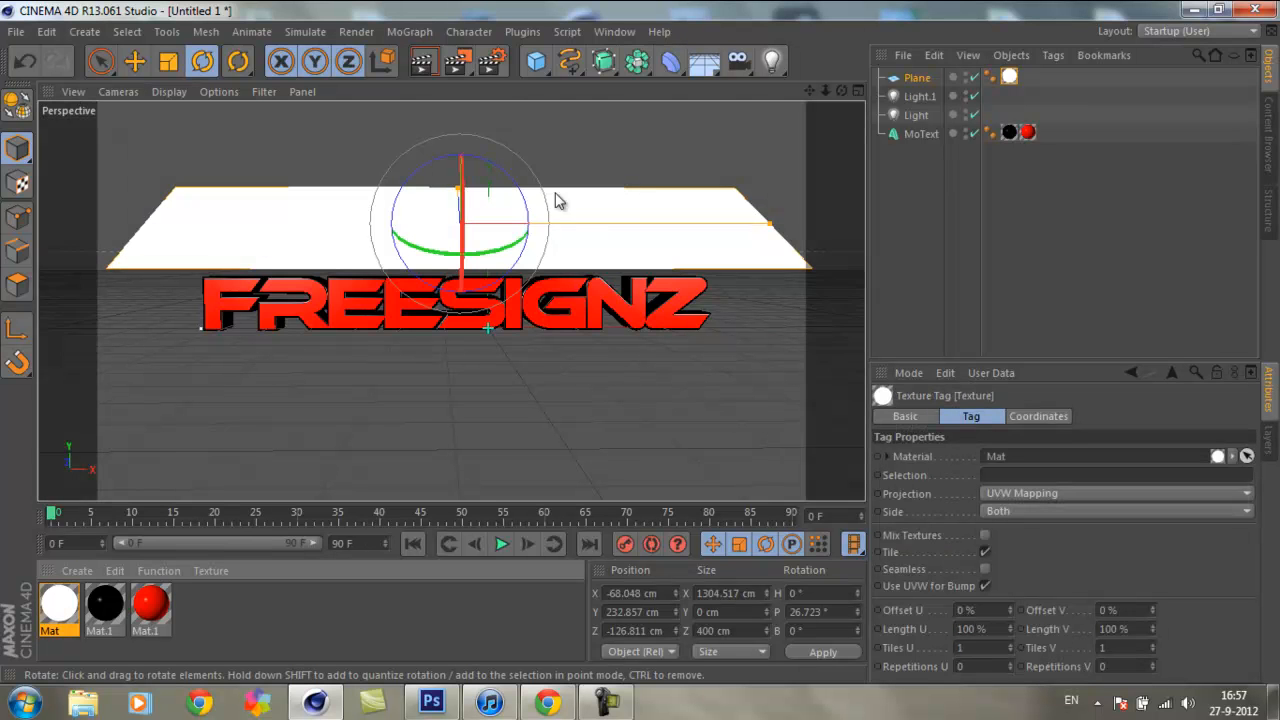
pyautogui.click(456, 60)
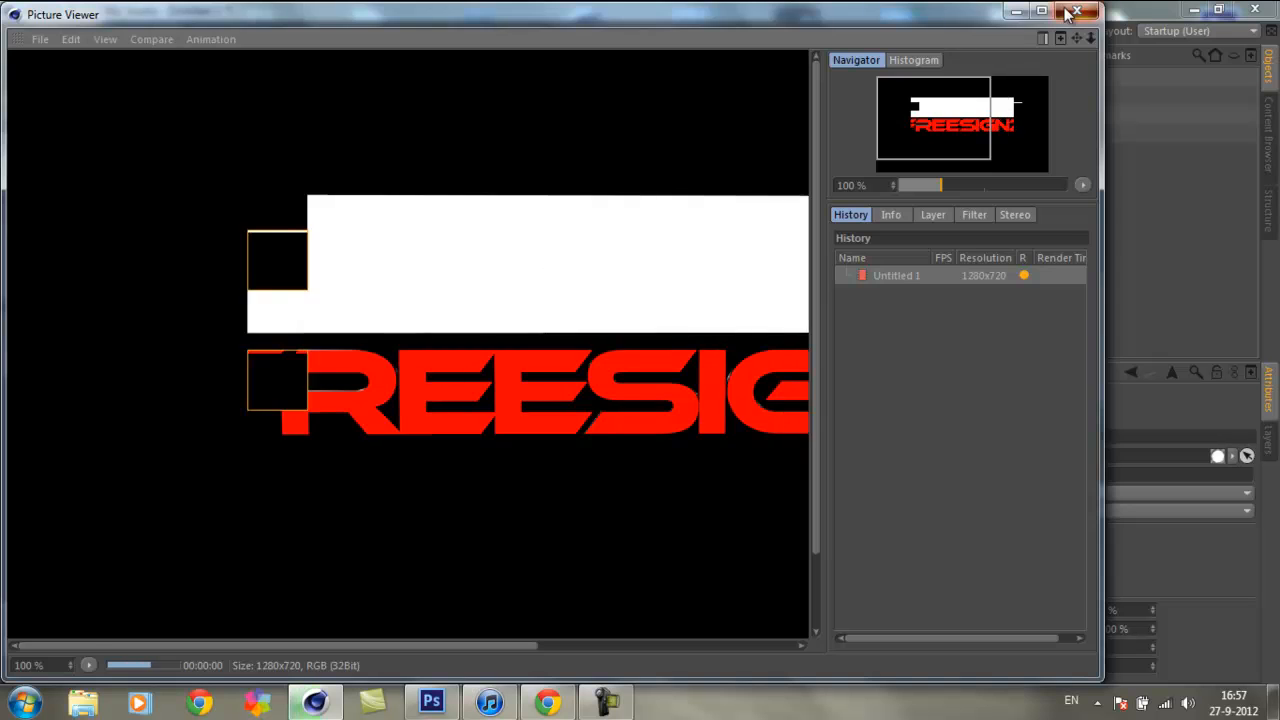
pyautogui.click(1072, 11)
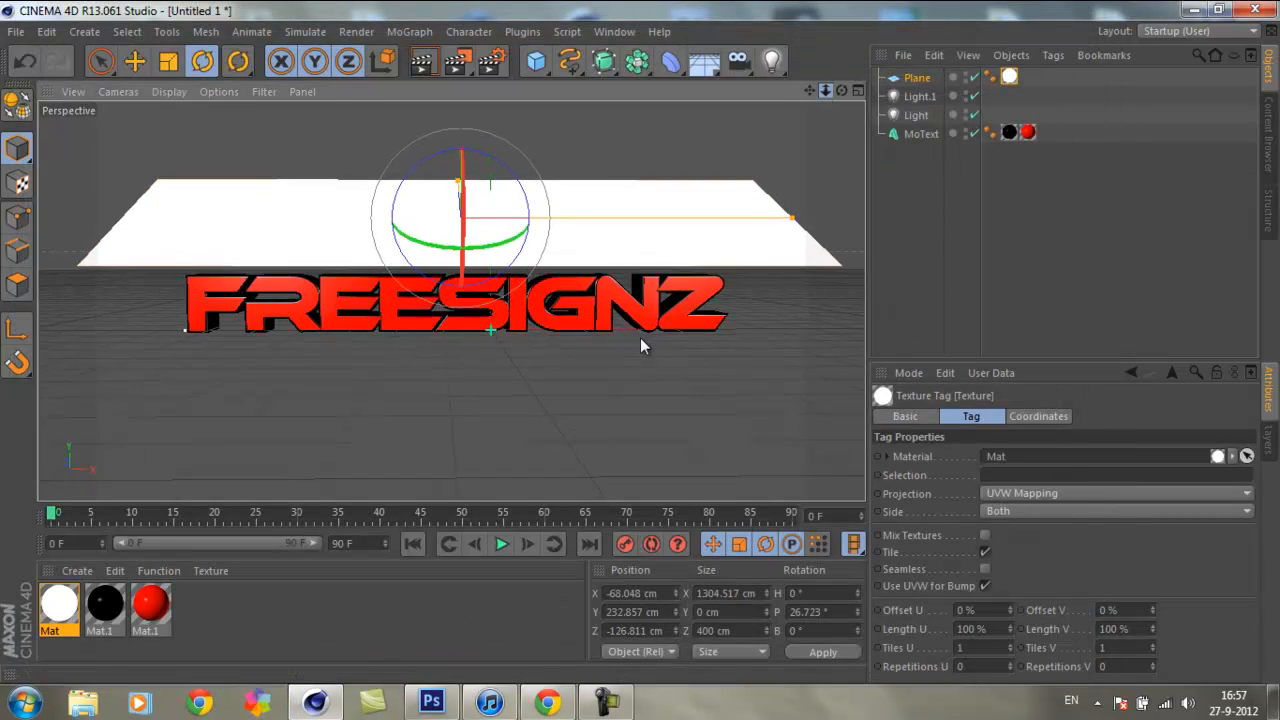
pyautogui.scroll(4, 641, 343)
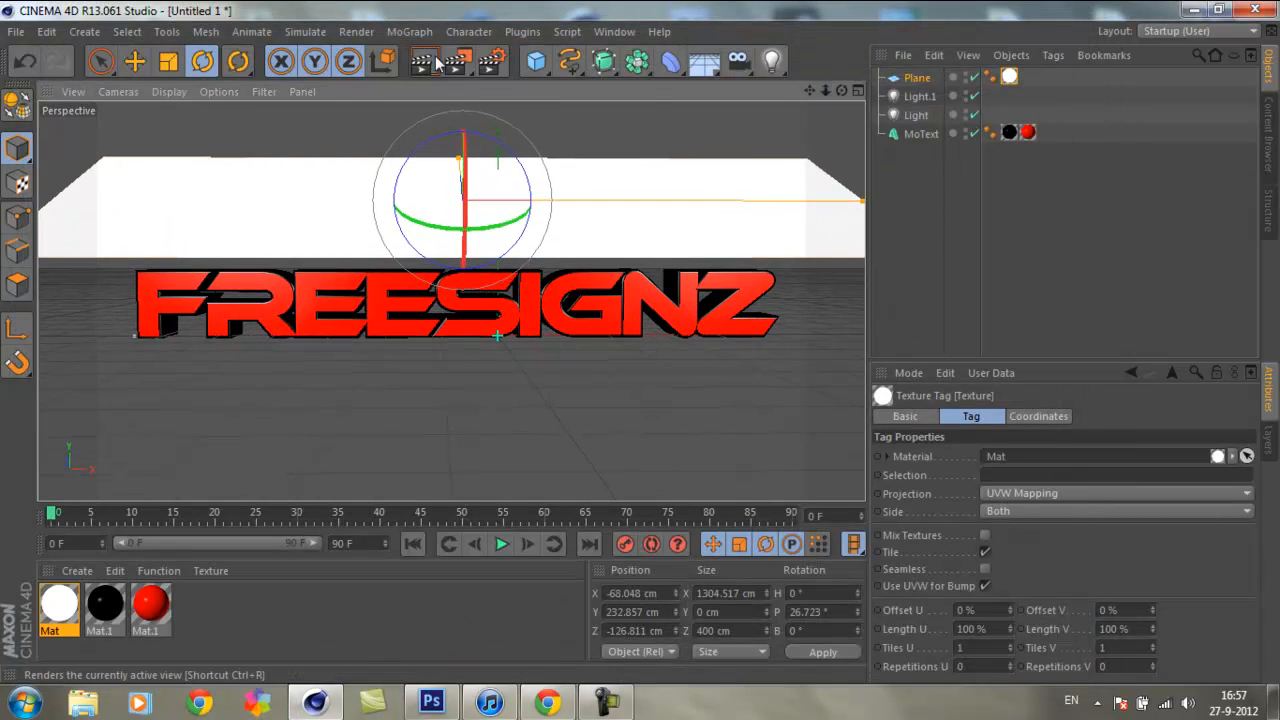
pyautogui.click(428, 62)
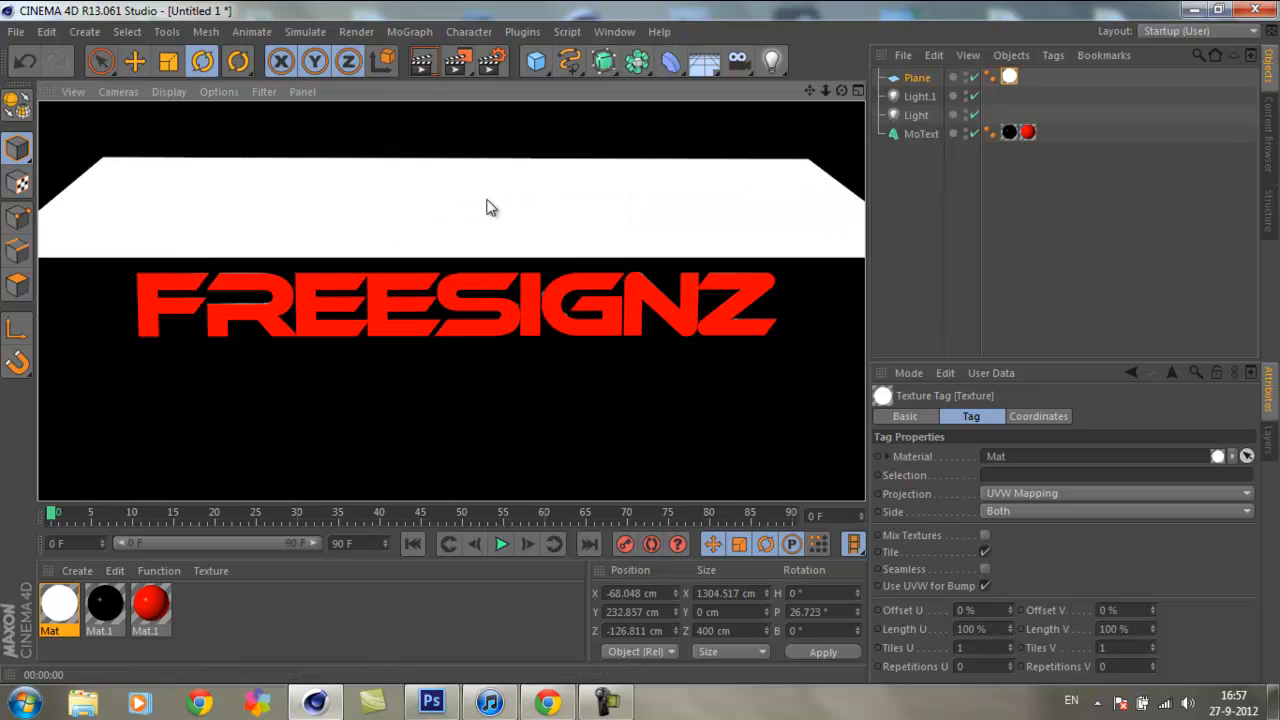
pyautogui.click(651, 126)
# Step: Set the intensity of both lights to 0% and preview the scene in a viewport render
pyautogui.click(920, 97)
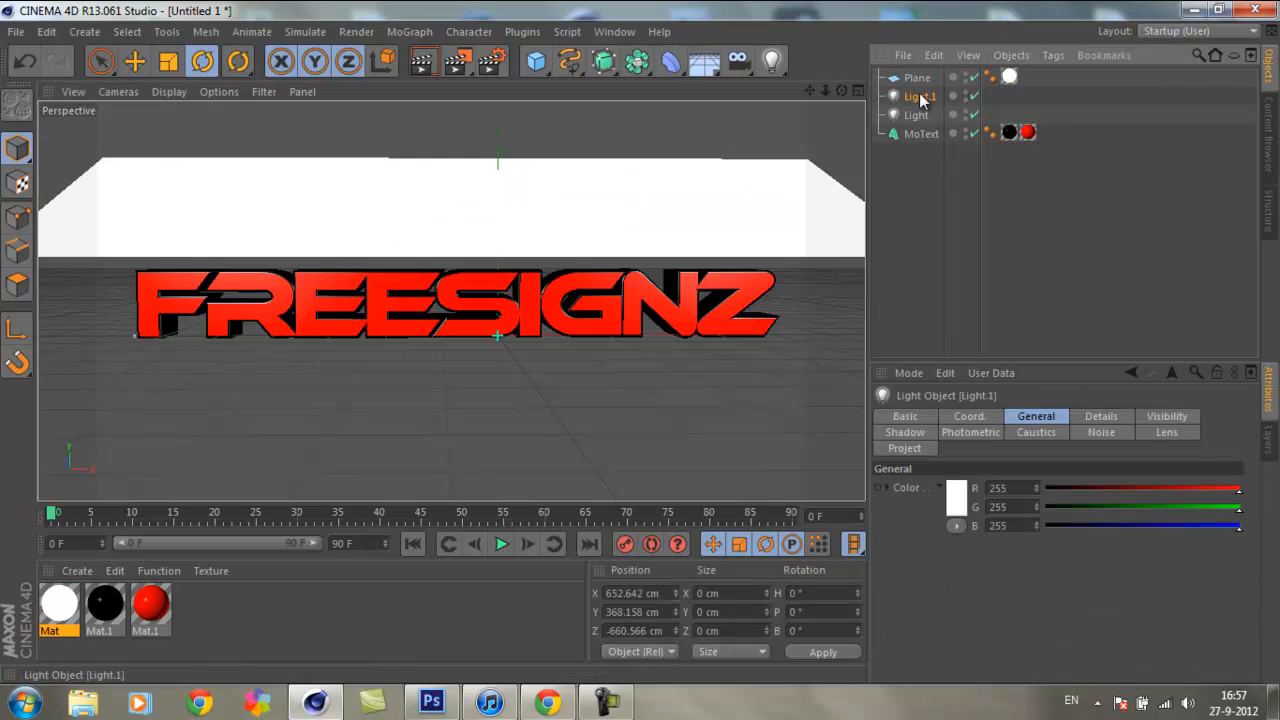
pyautogui.keyDown('ctrl'); pyautogui.click(914, 115); pyautogui.keyUp('ctrl')
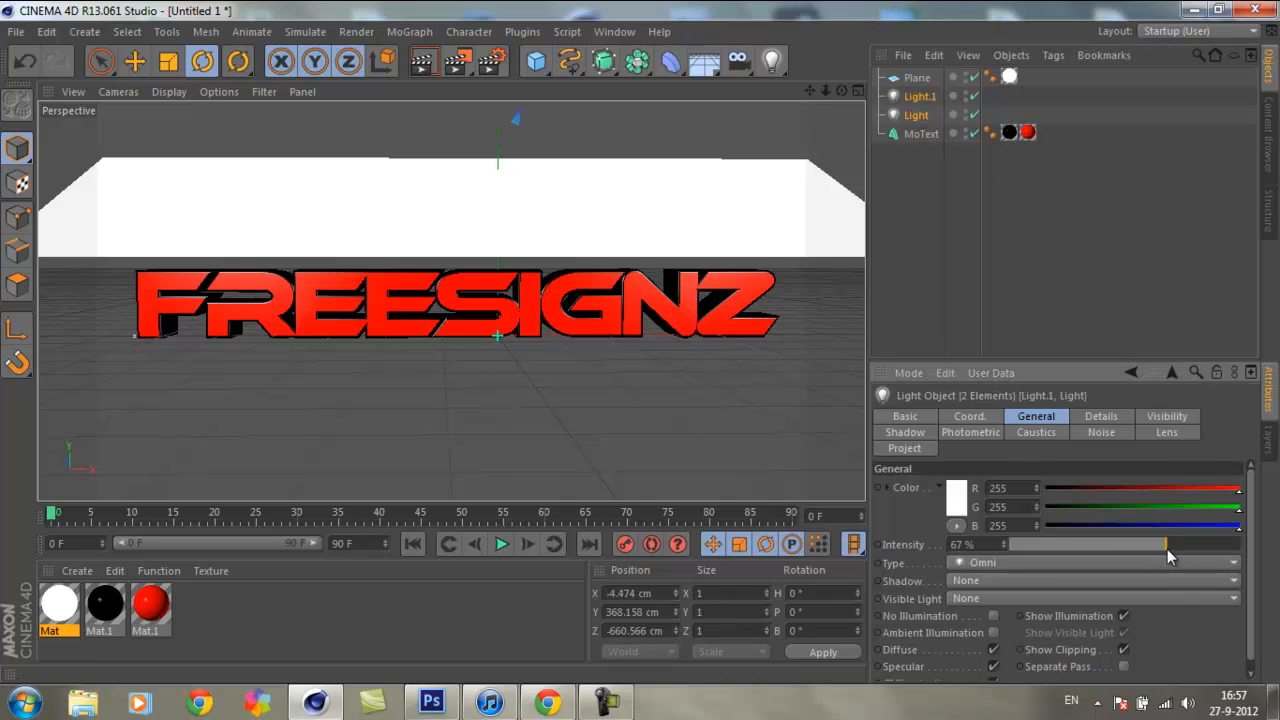
pyautogui.moveTo(1160, 546); pyautogui.dragTo(1012, 548)
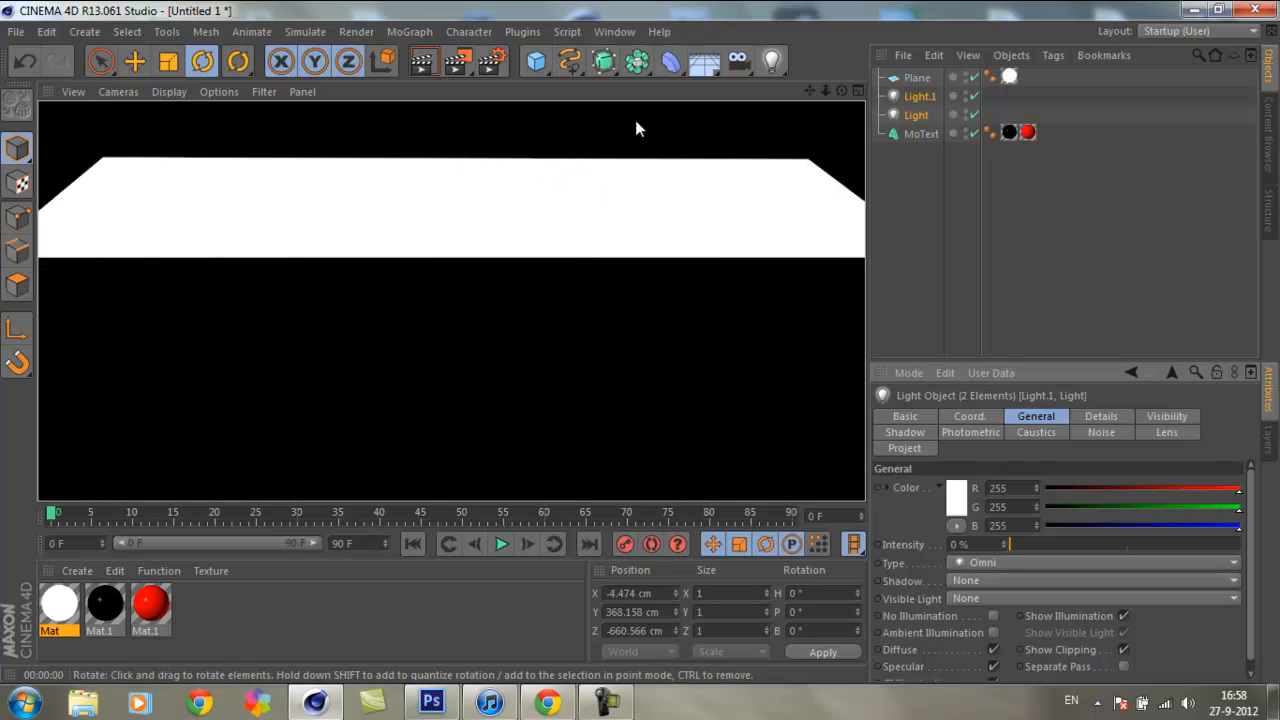
pyautogui.click(610, 129)
pyautogui.click(593, 196)
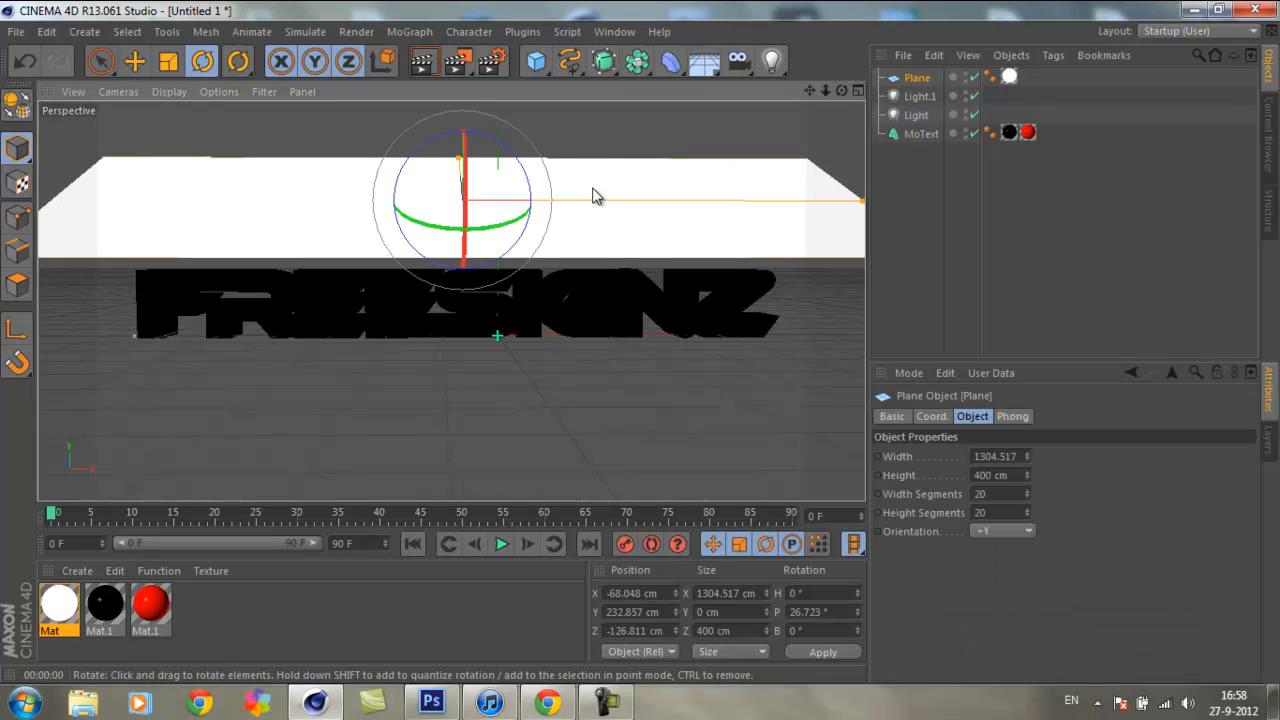
# Step: Enlarge the plane to about 1559 × 613 cm and move it to about Y 351 cm, Z -217 cm
pyautogui.moveTo(626, 338)
pyautogui.keyDown('alt'); pyautogui.mouseDown()
pyautogui.moveTo(618, 350)
pyautogui.moveTo(673, 345)
pyautogui.moveTo(640, 345)
pyautogui.mouseUp(); pyautogui.keyUp('alt')
pyautogui.moveTo(826, 90); pyautogui.dragTo(640, 342)
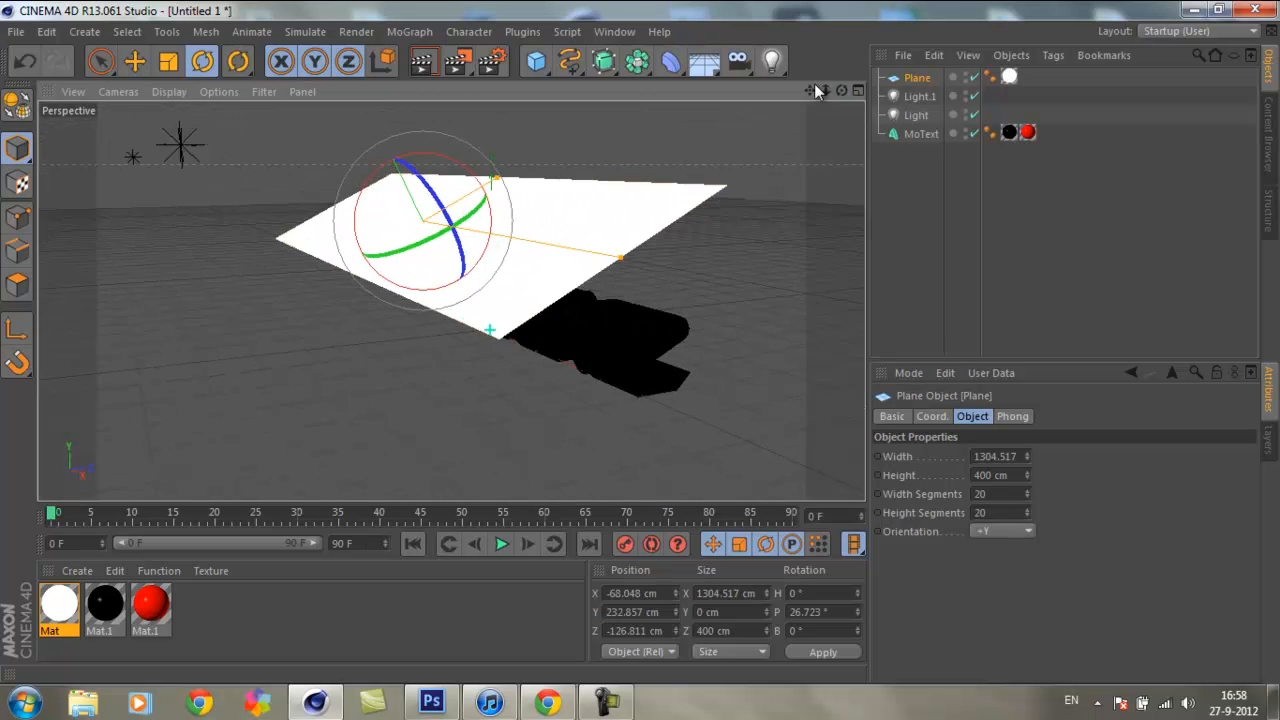
pyautogui.moveTo(623, 256); pyautogui.dragTo(704, 278)
pyautogui.moveTo(497, 175); pyautogui.dragTo(533, 155)
pyautogui.click(100, 60)
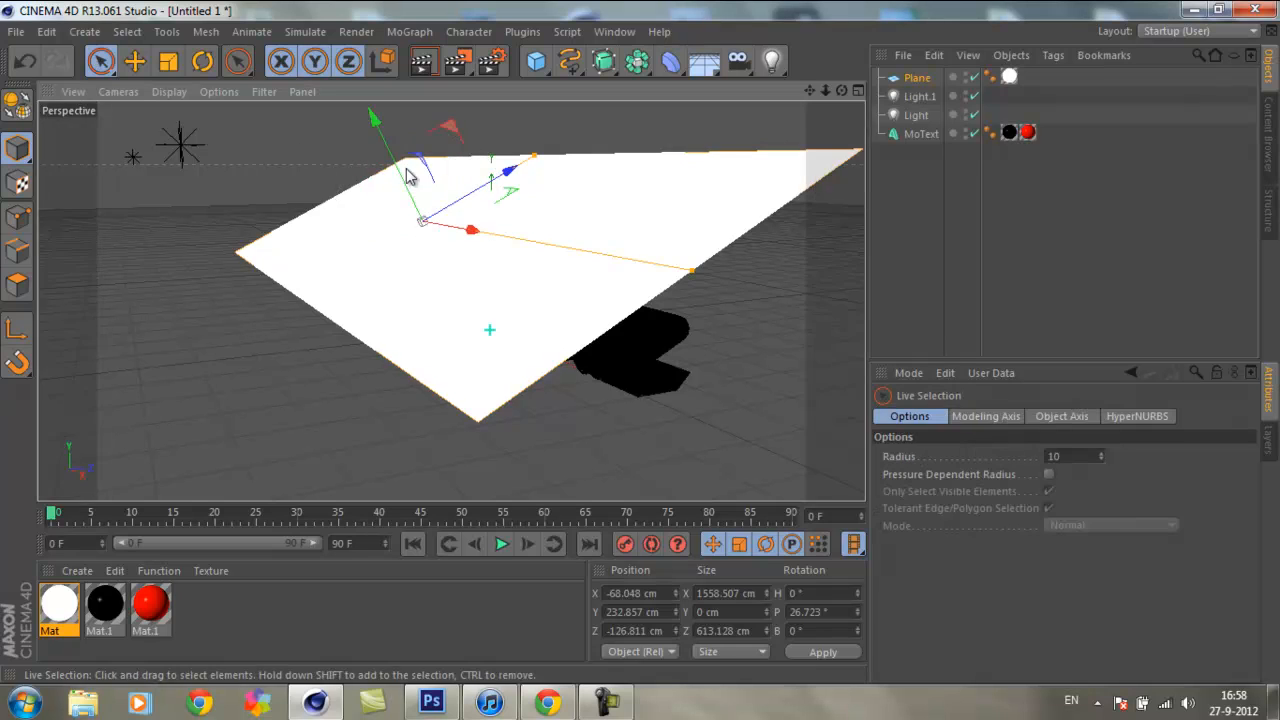
pyautogui.moveTo(371, 120); pyautogui.dragTo(646, 349)
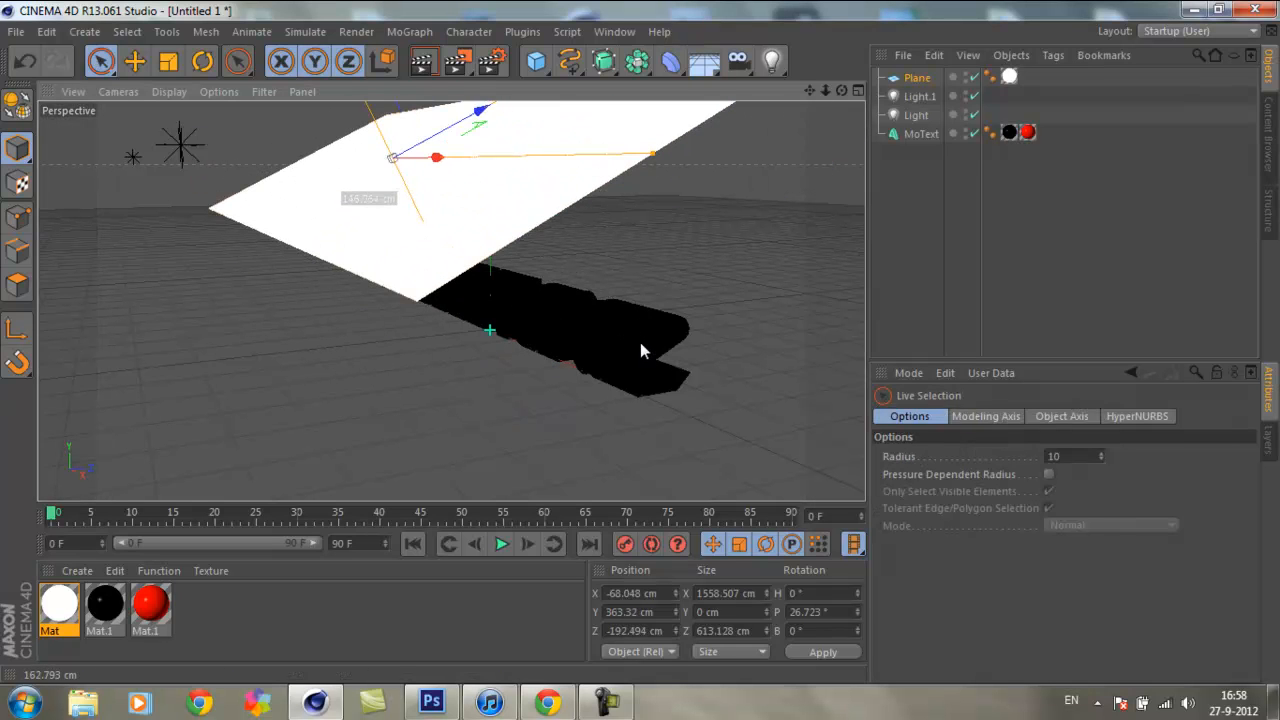
pyautogui.click(422, 61)
pyautogui.click(687, 256)
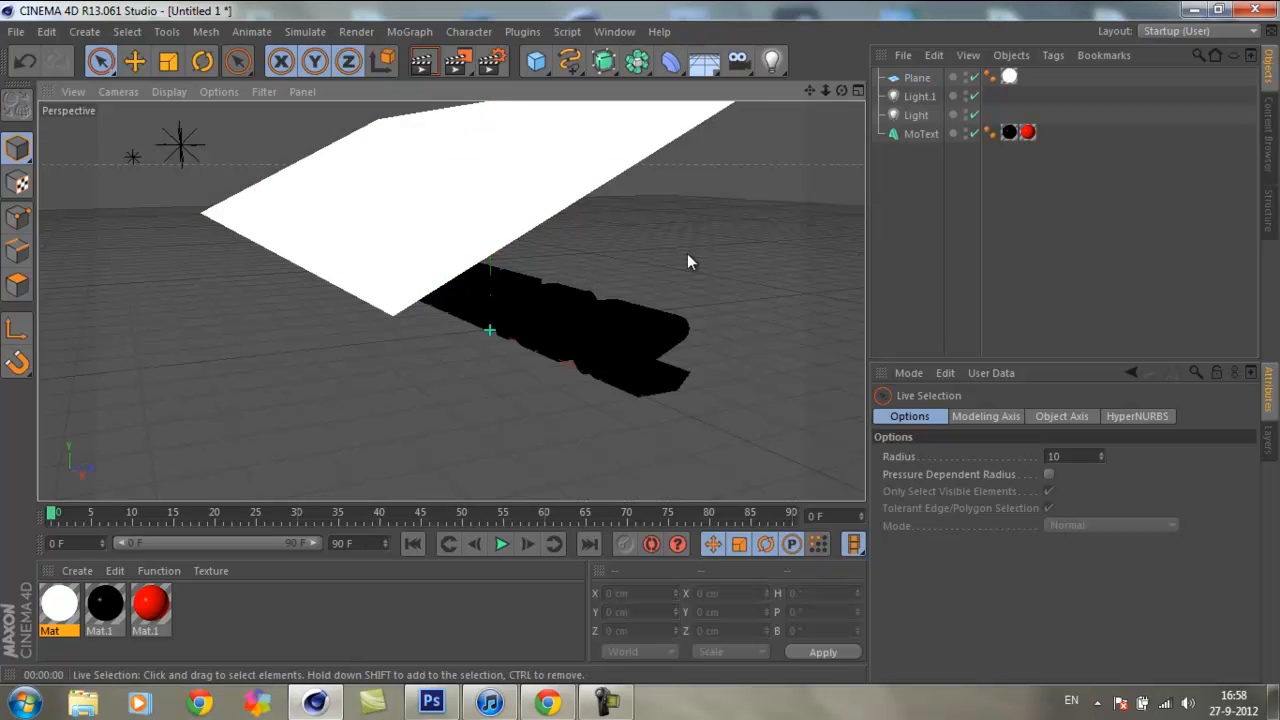
# Step: Enable the Reflection channel of the red material and set its brightness to 16%
pyautogui.moveTo(840, 91); pyautogui.dragTo(641, 342)
pyautogui.moveTo(832, 91); pyautogui.dragTo(639, 338)
pyautogui.click(150, 606)
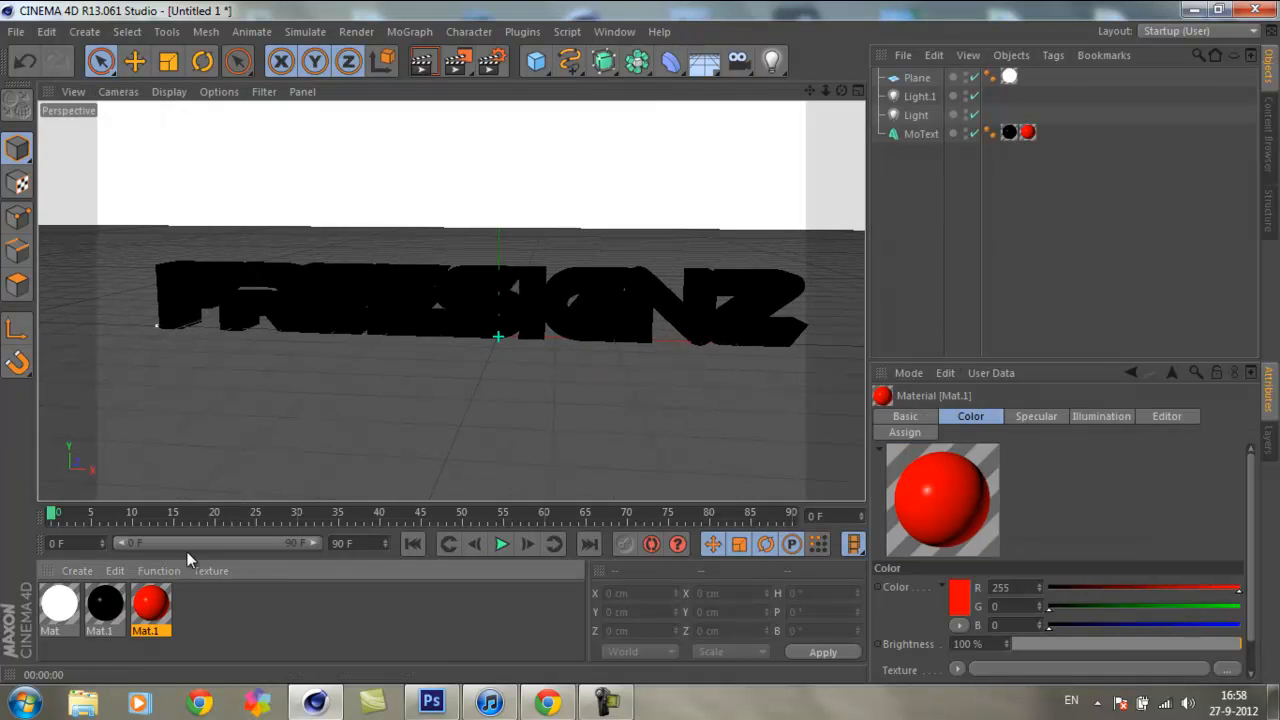
pyautogui.doubleClick(147, 608)
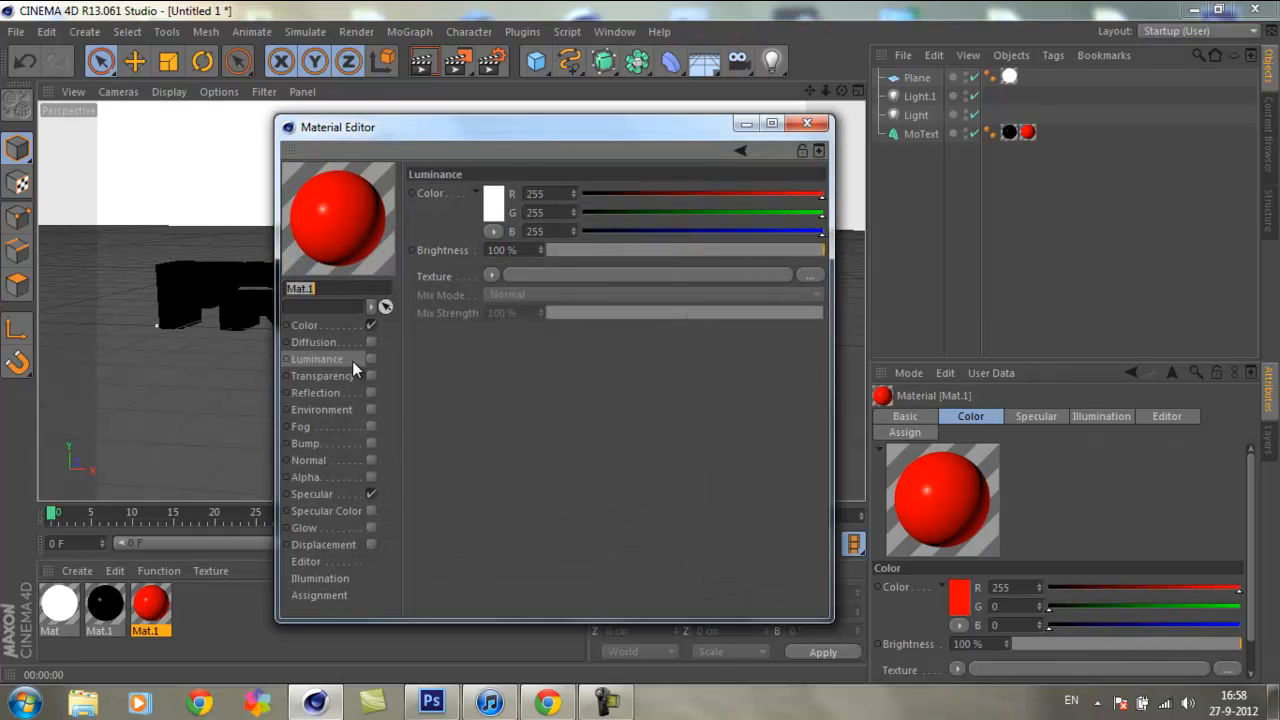
pyautogui.click(349, 375)
pyautogui.click(338, 392)
pyautogui.click(371, 392)
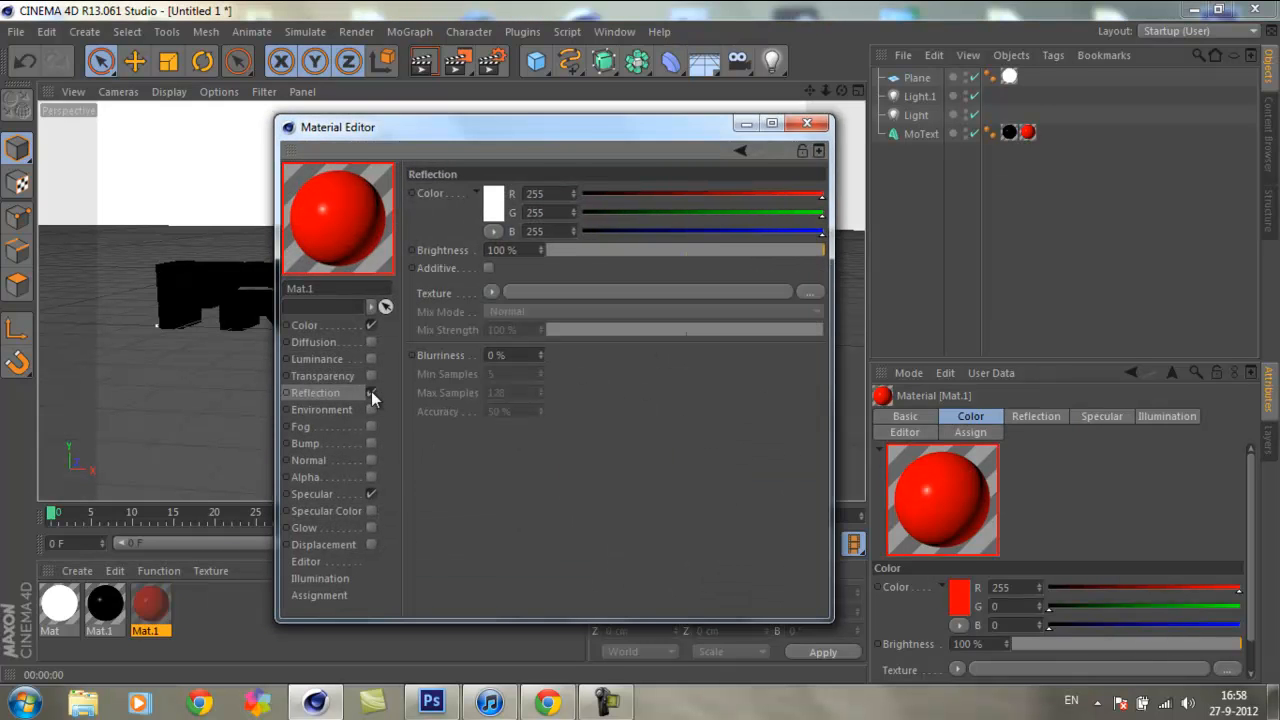
pyautogui.click(591, 249)
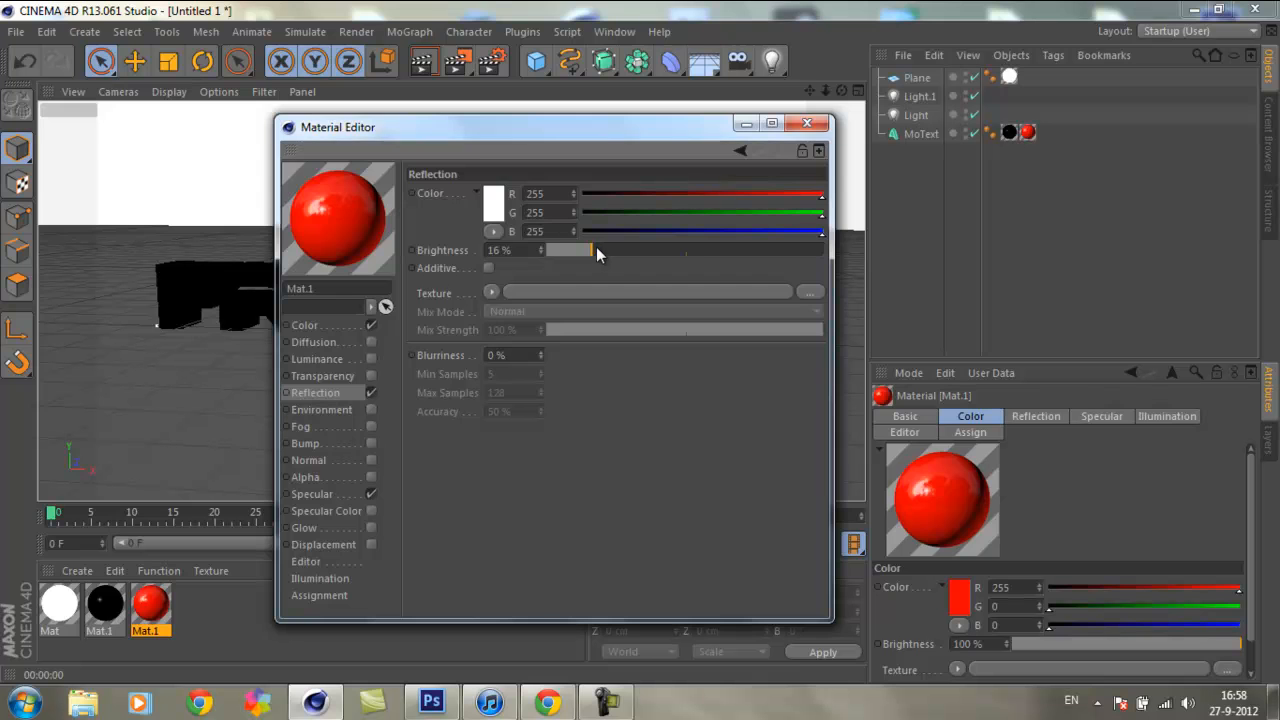
pyautogui.click(806, 122)
# Step: Preview the text in a viewport render and review the red material's Reflection settings
pyautogui.click(421, 62)
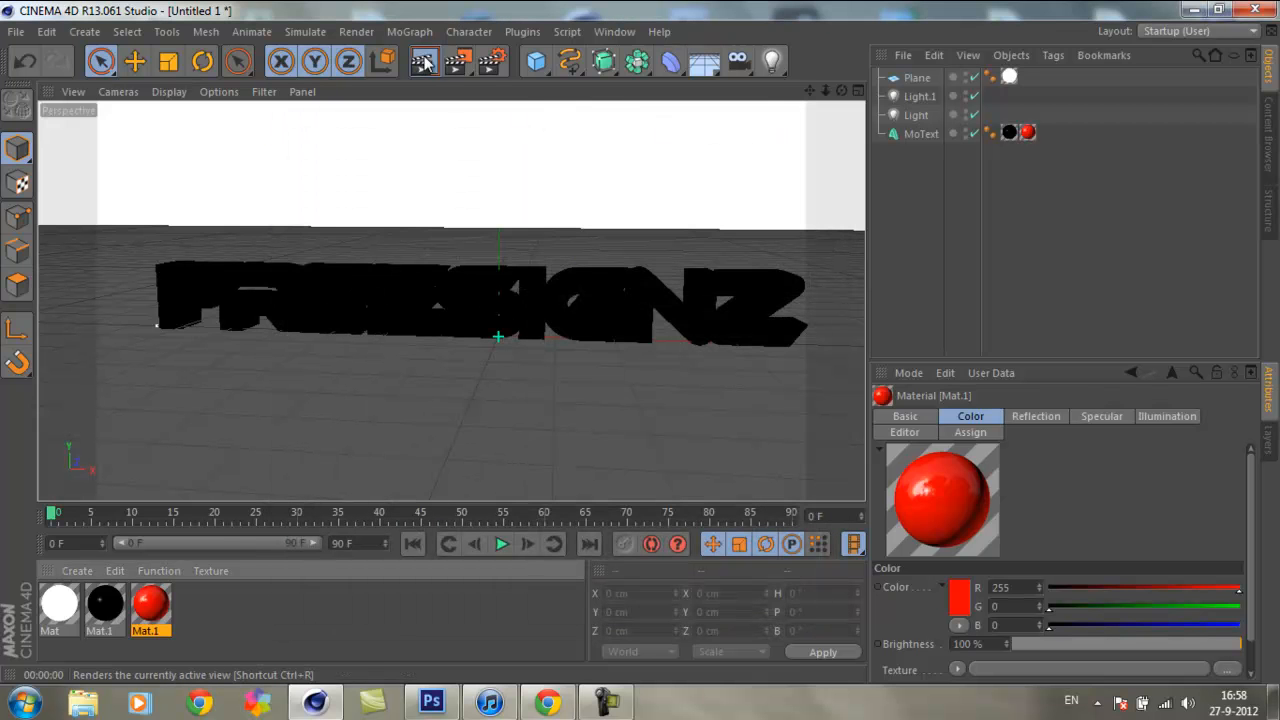
pyautogui.click(551, 233)
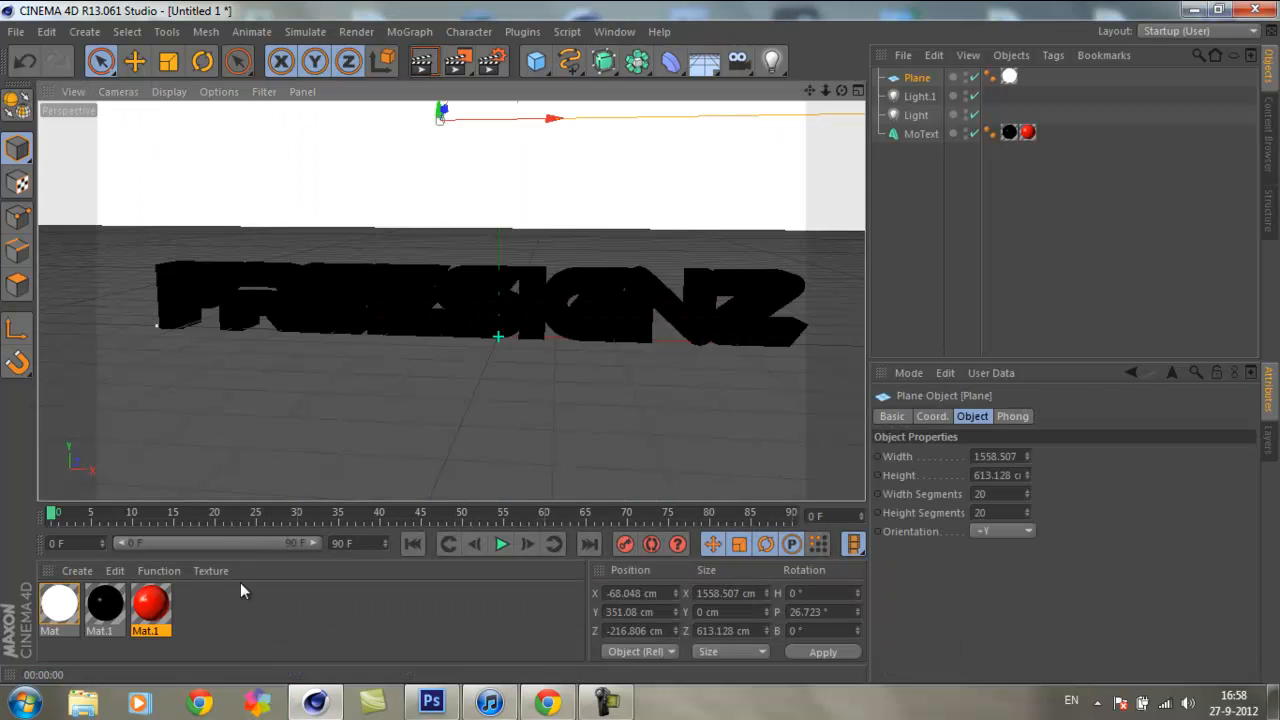
pyautogui.doubleClick(150, 603)
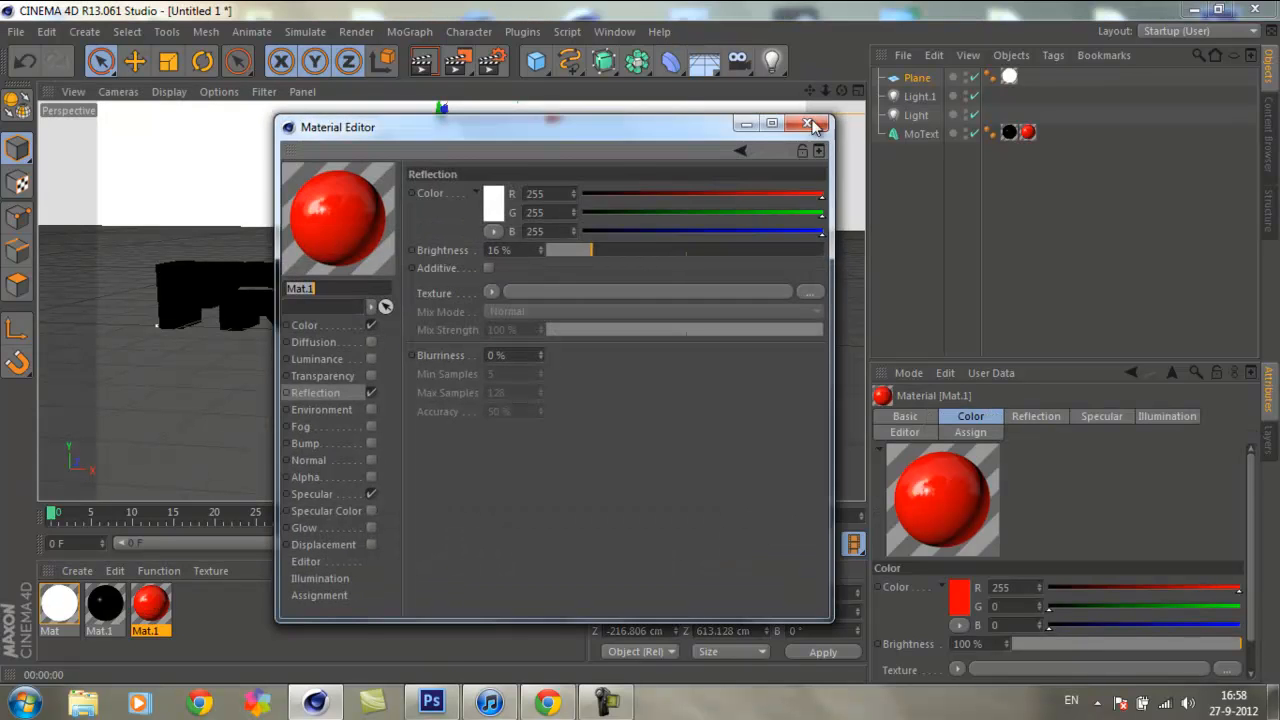
pyautogui.click(816, 125)
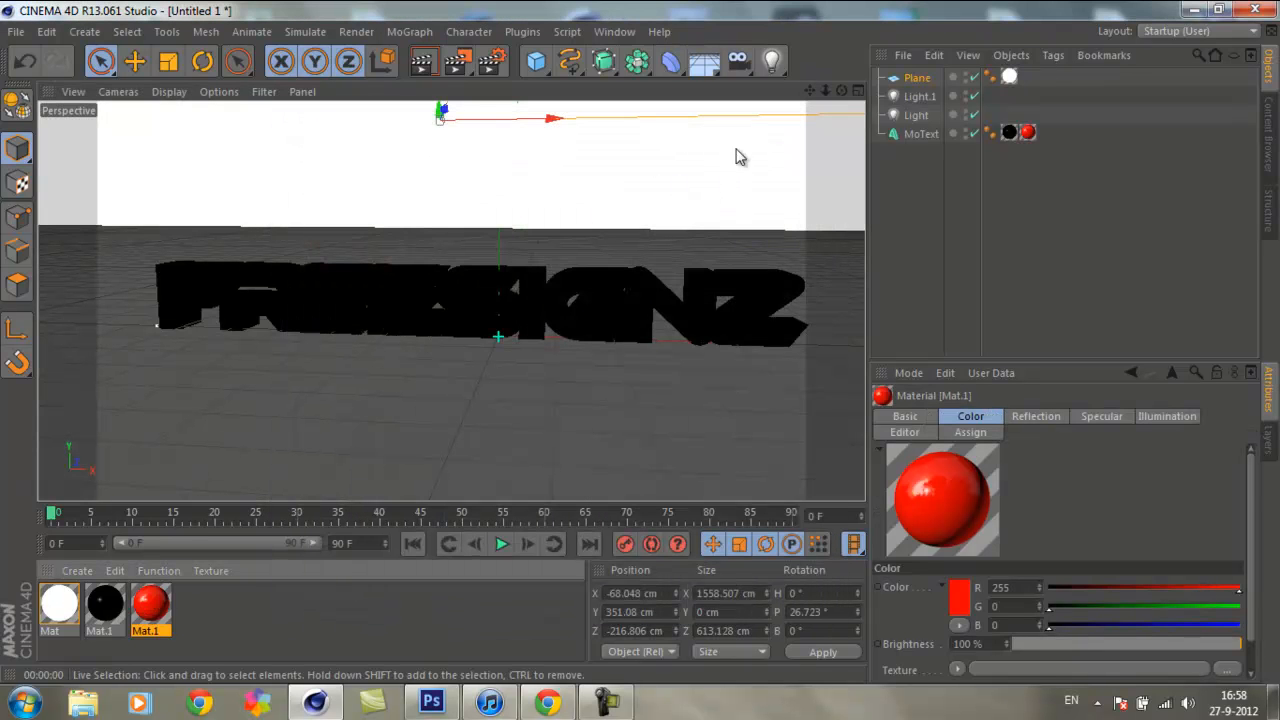
# Step: Delete the plane and raise the intensity of both lights to illuminate the text's red faces
pyautogui.click(935, 78)
pyautogui.press('Delete')
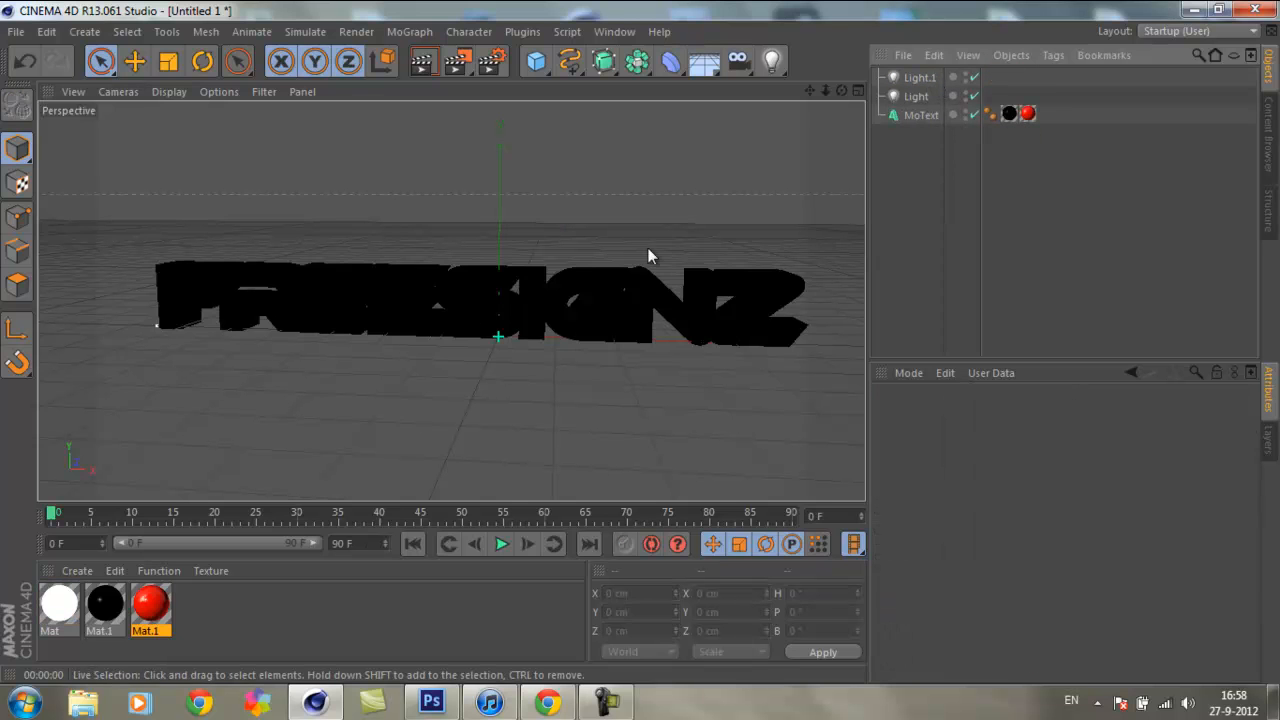
pyautogui.click(919, 95)
pyautogui.keyDown('ctrl'); pyautogui.click(918, 78); pyautogui.keyUp('ctrl')
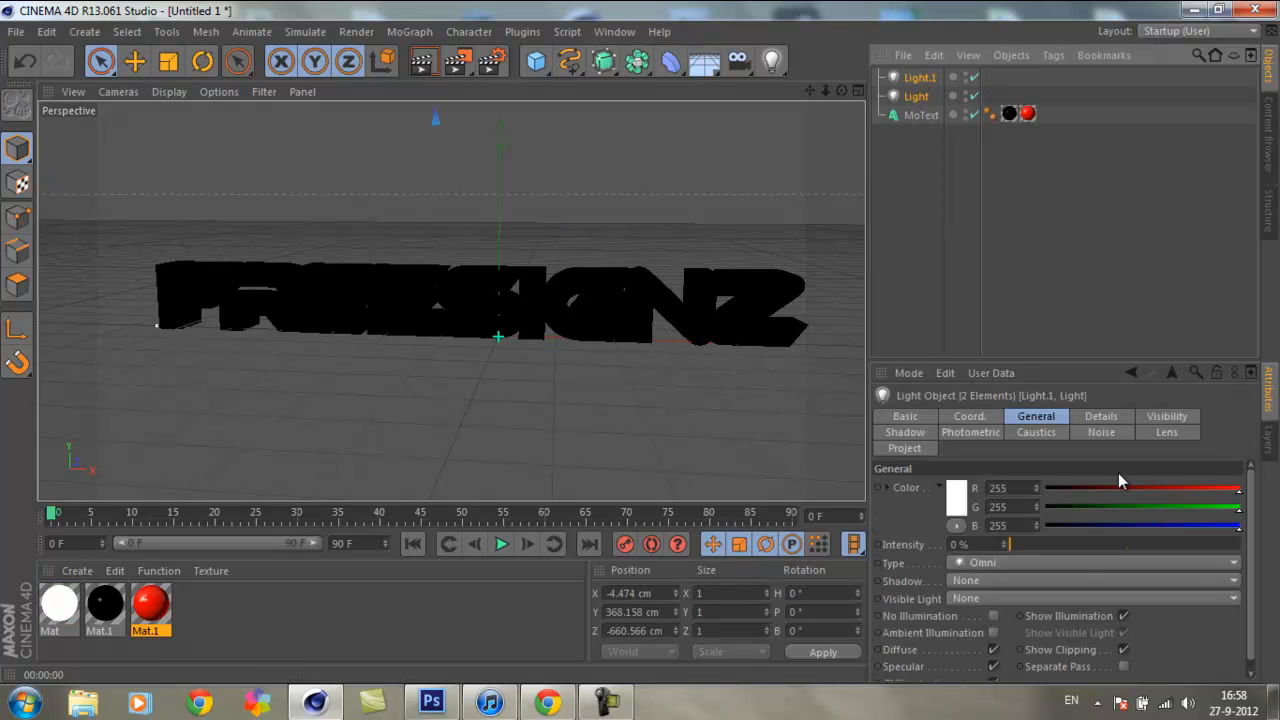
pyautogui.click(668, 430)
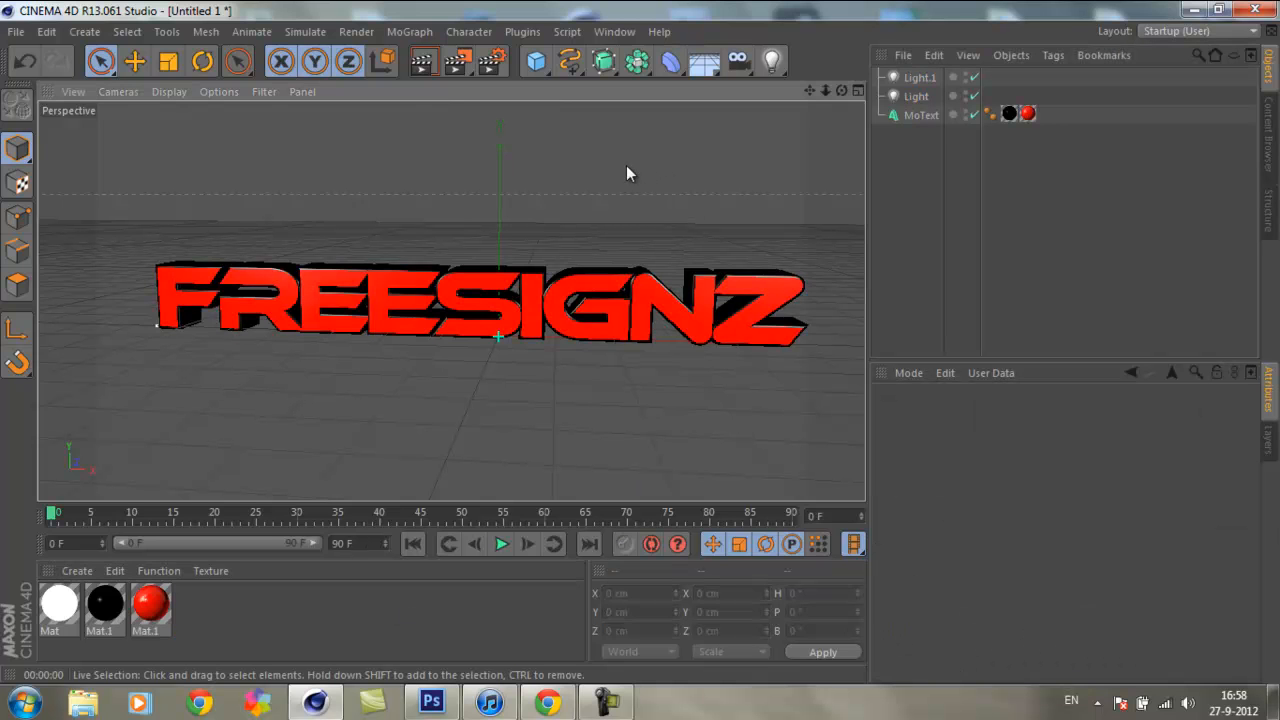
# Step: Delete the unused white material and render the text from a nearly frontal view in the Picture Viewer
pyautogui.click(70, 595)
pyautogui.press('Delete')
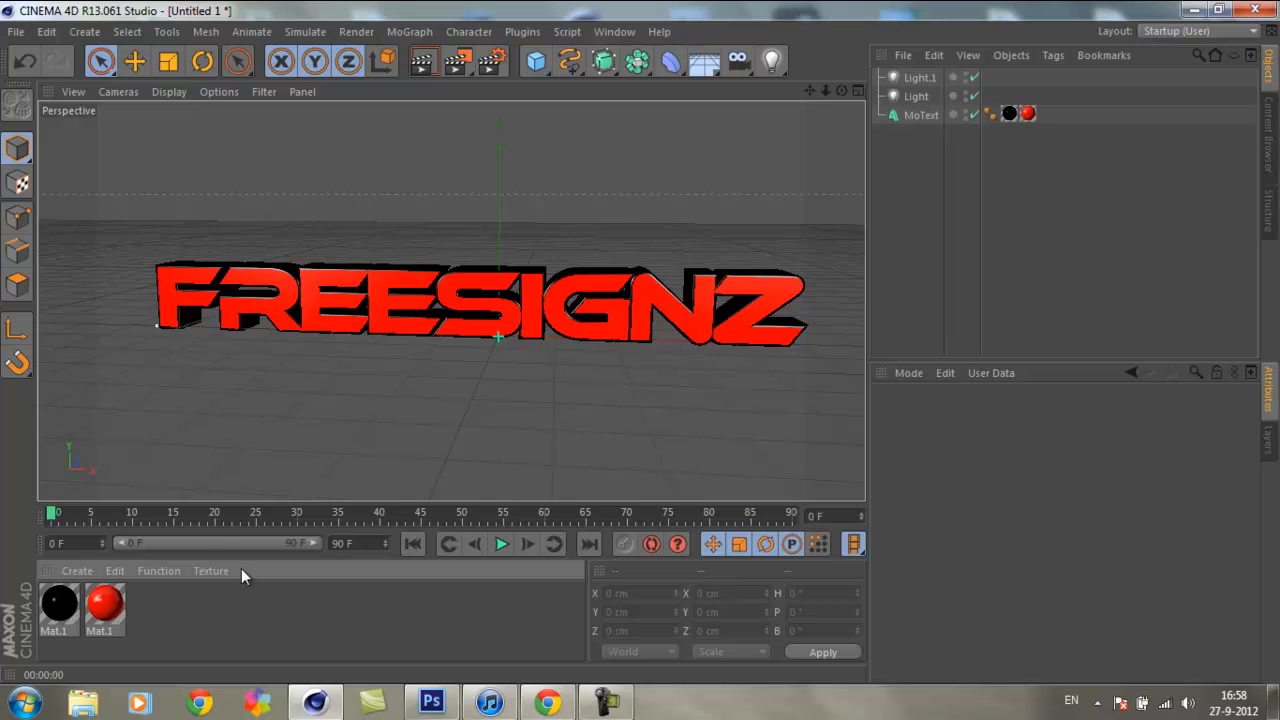
pyautogui.moveTo(842, 91); pyautogui.dragTo(640, 342)
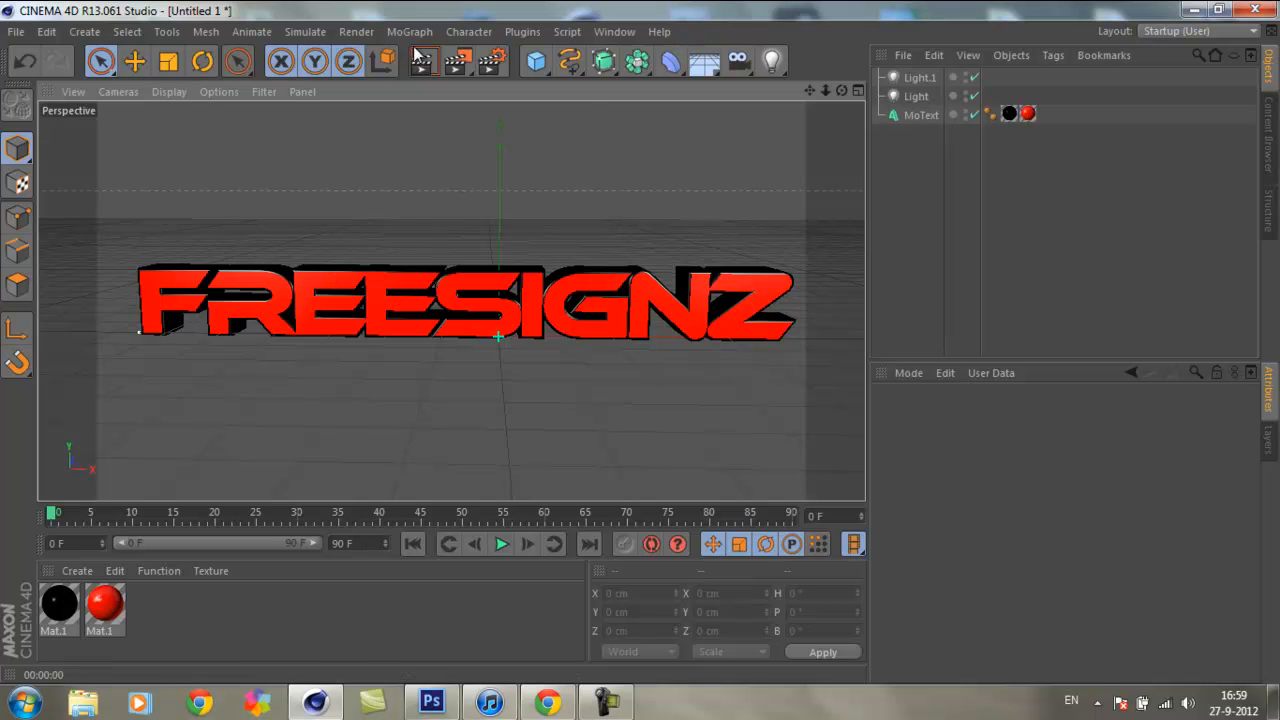
pyautogui.click(457, 61)
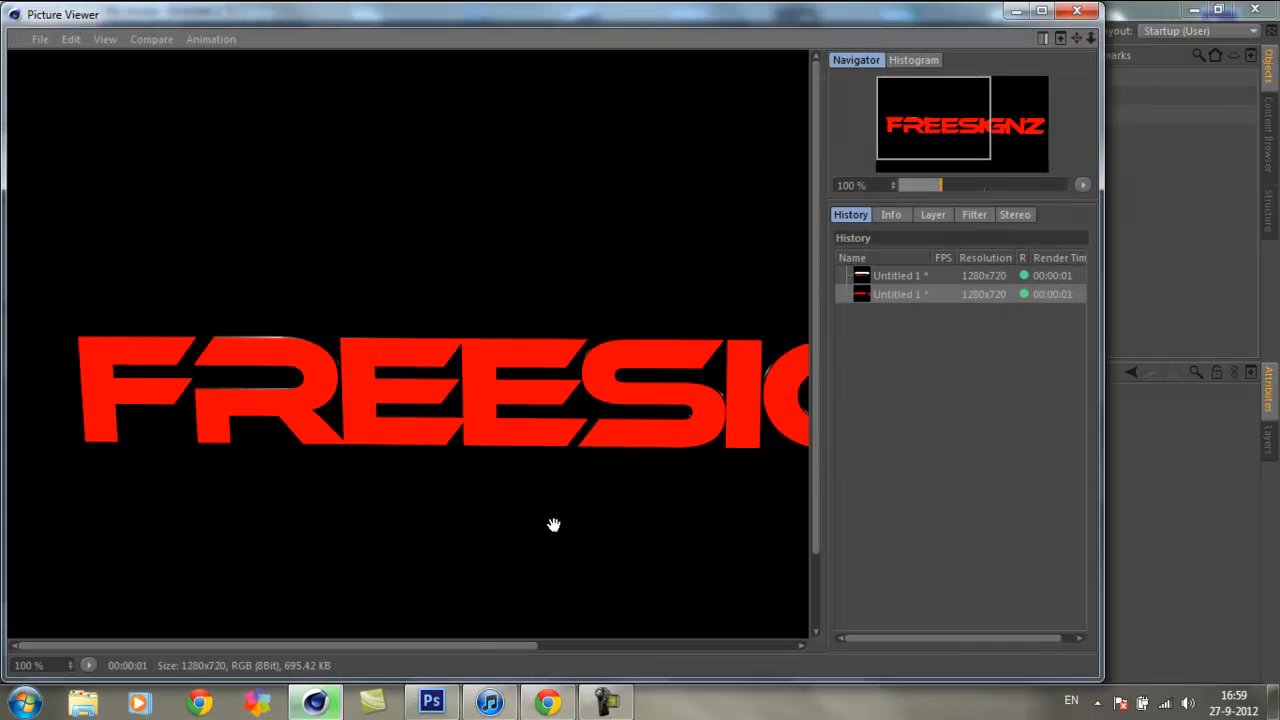
# Step: Close the finished render, add a torus primitive and rotate it to a bank of -90° so it stands upright
pyautogui.moveTo(467, 645); pyautogui.dragTo(700, 645)
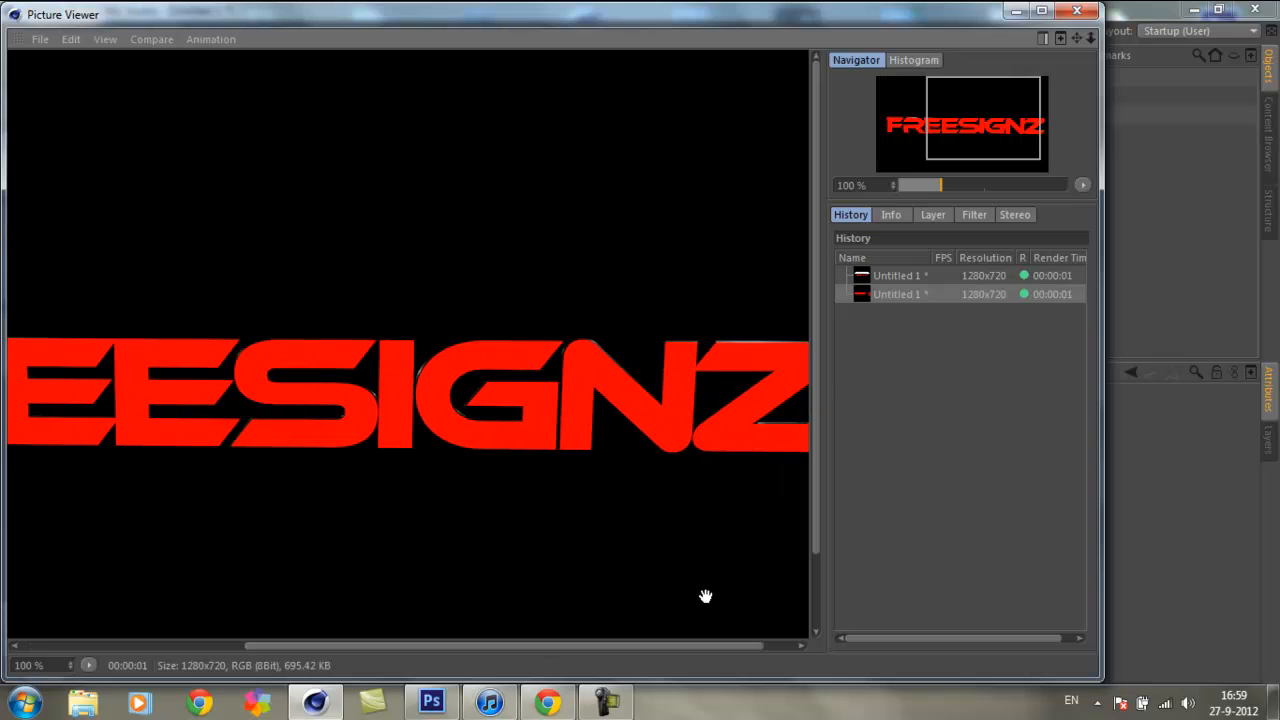
pyautogui.click(1078, 18)
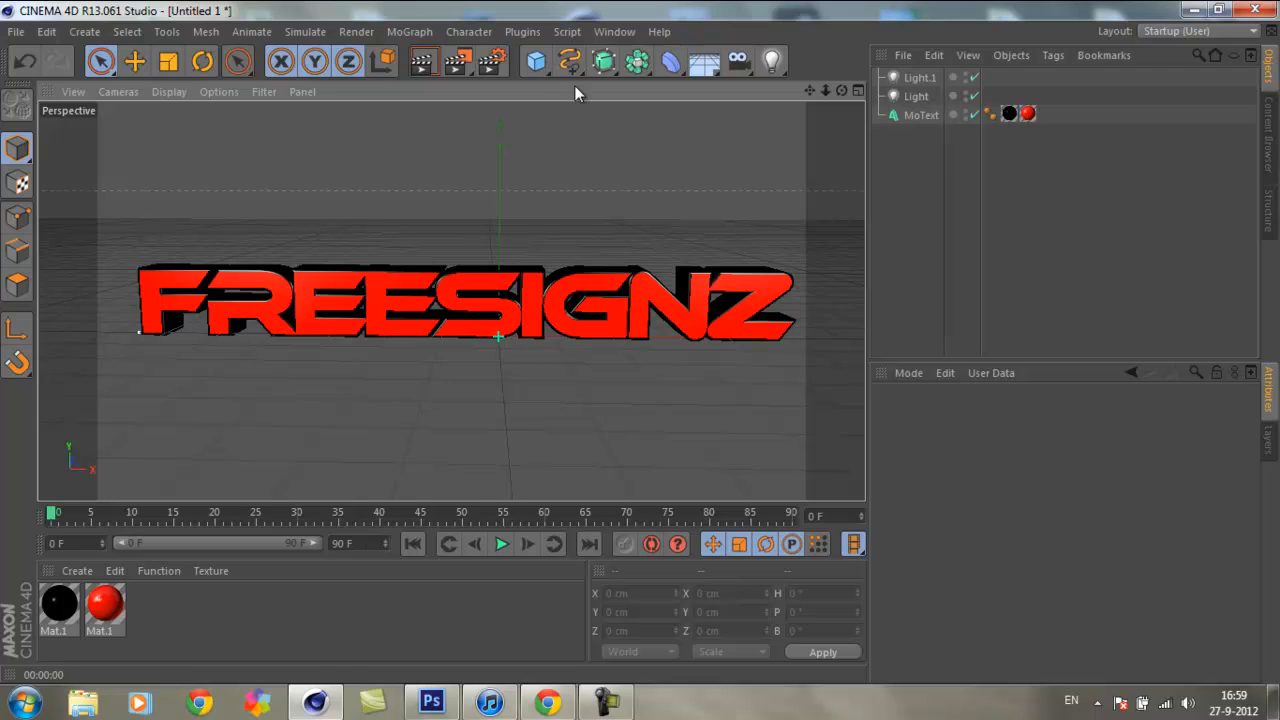
pyautogui.click(542, 60)
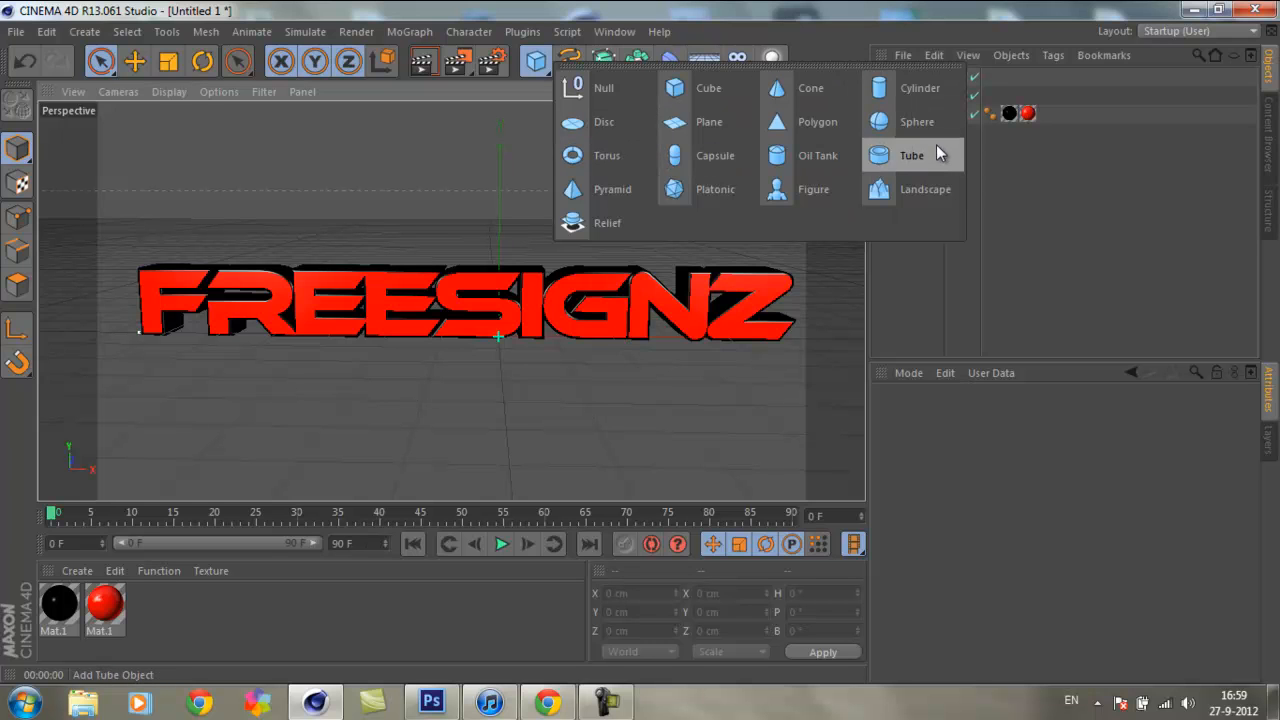
pyautogui.click(620, 162)
pyautogui.press('r')
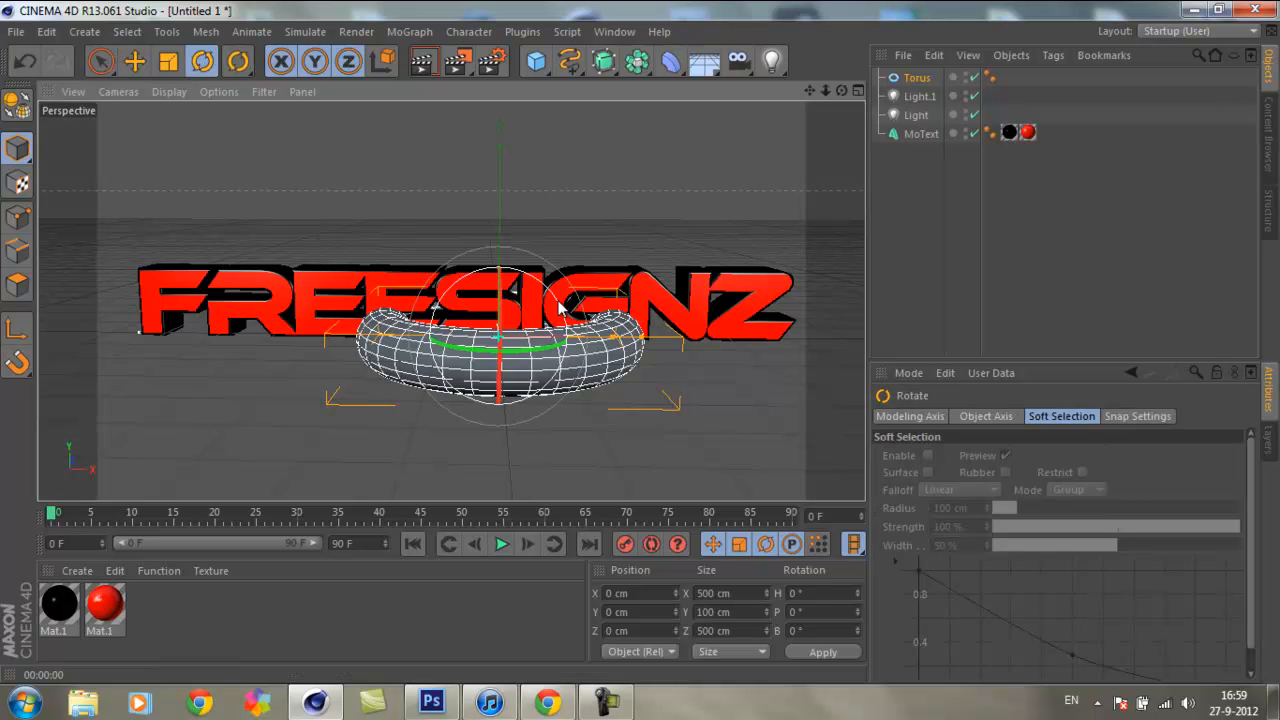
pyautogui.moveTo(560, 312); pyautogui.dragTo(442, 230)
# Step: Raise the torus to Y 62.47 cm and move it to X 396.713 cm, around the last letters of the text
pyautogui.moveTo(841, 91); pyautogui.dragTo(651, 351)
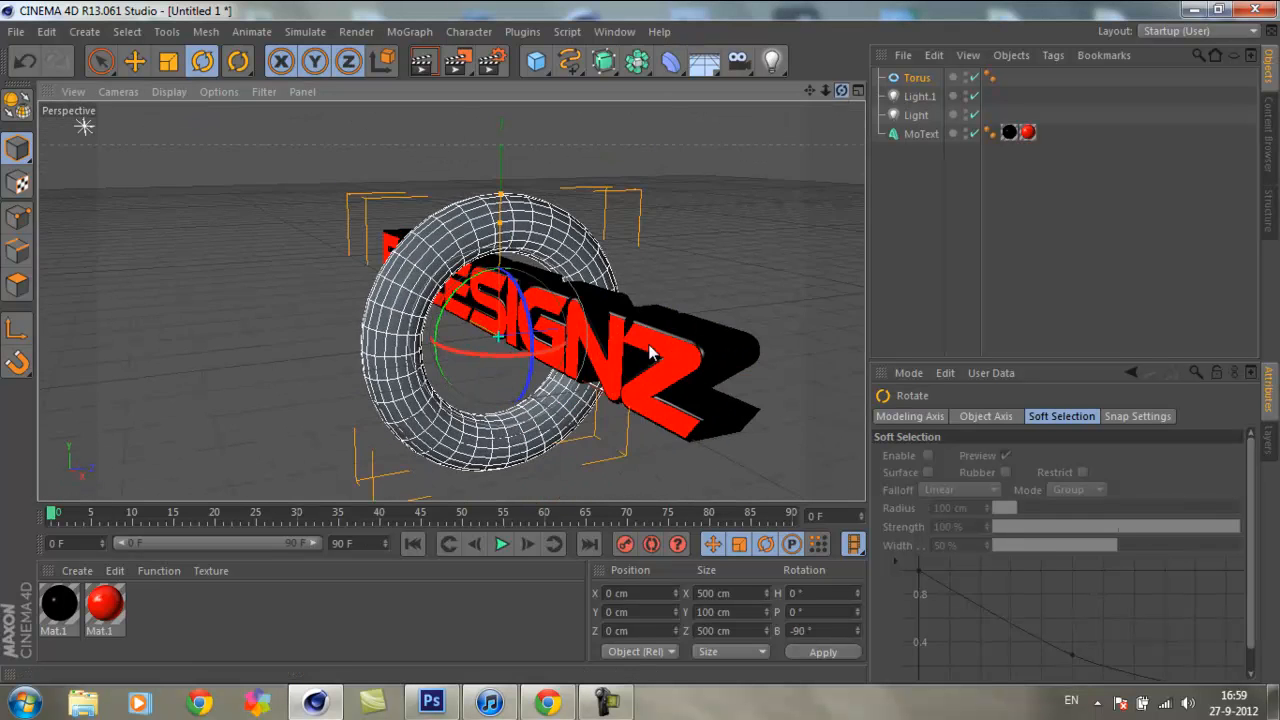
pyautogui.click(100, 62)
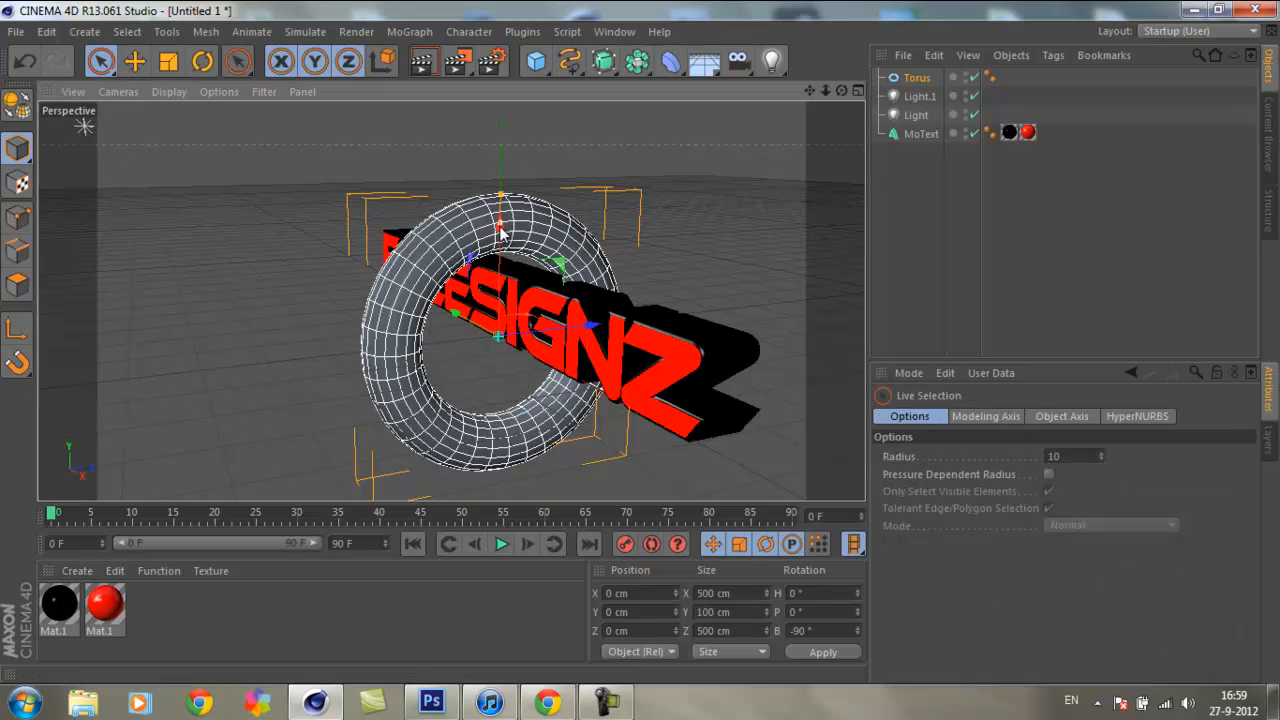
pyautogui.moveTo(499, 227); pyautogui.dragTo(502, 195)
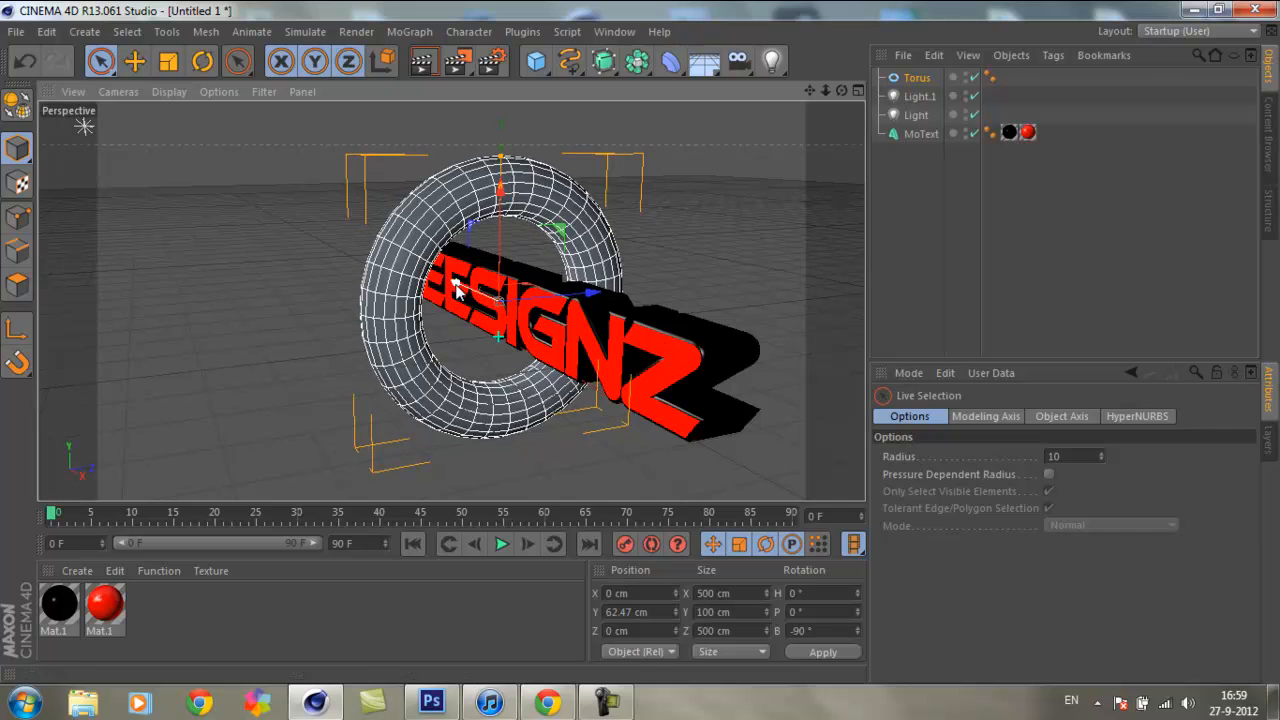
pyautogui.moveTo(458, 288); pyautogui.dragTo(605, 345)
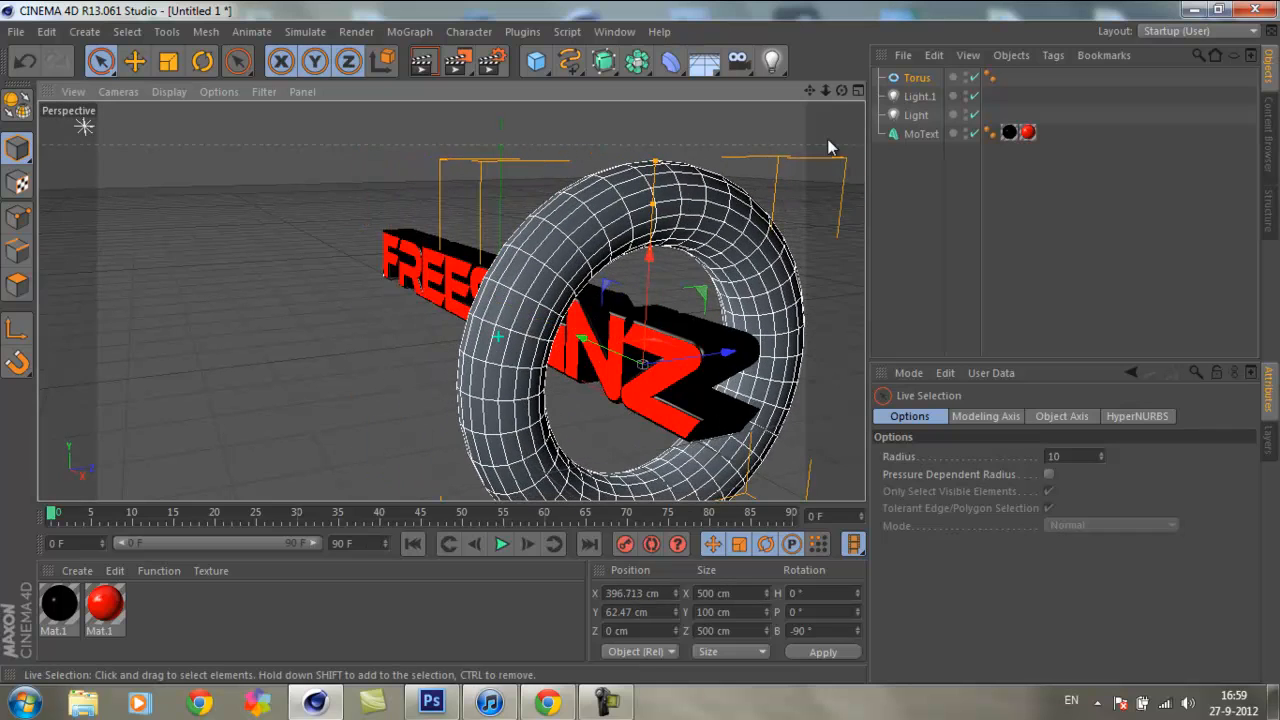
# Step: Set the torus's ring radius to 100 cm
pyautogui.moveTo(843, 93); pyautogui.dragTo(731, 340)
pyautogui.moveTo(841, 91); pyautogui.dragTo(655, 345)
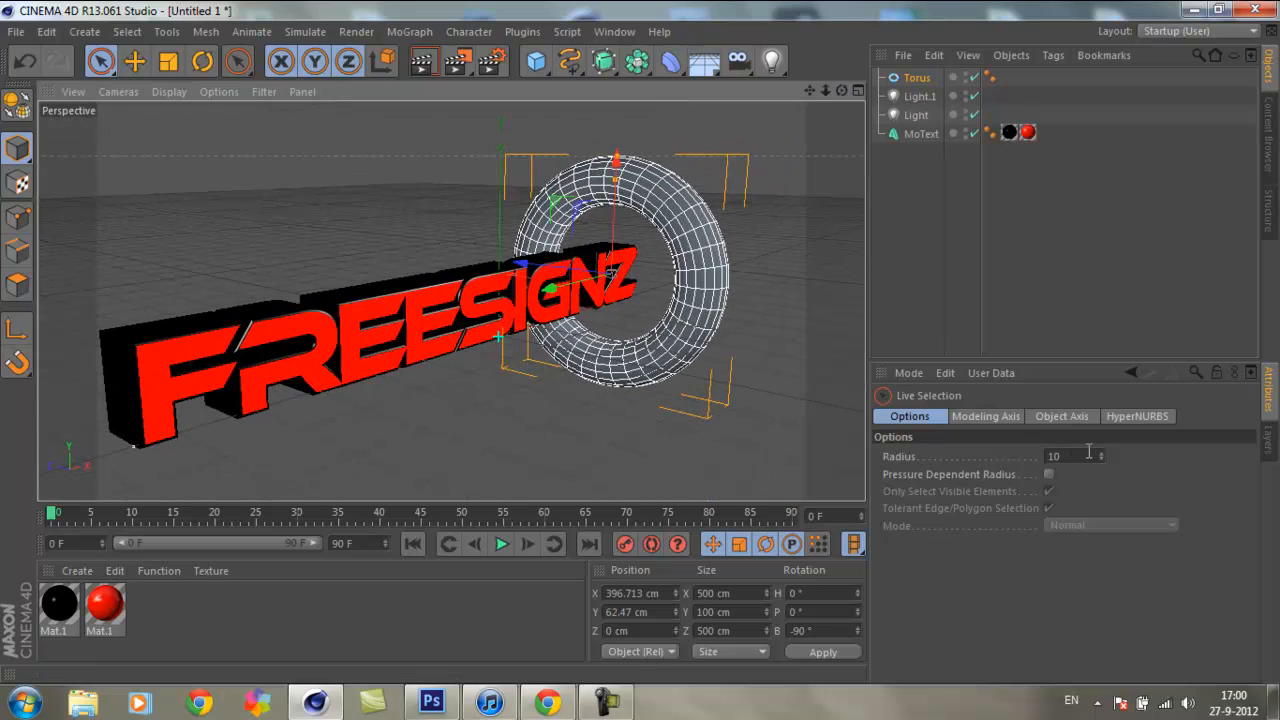
pyautogui.moveTo(1102, 457); pyautogui.dragTo(950, 426)
pyautogui.click(915, 78)
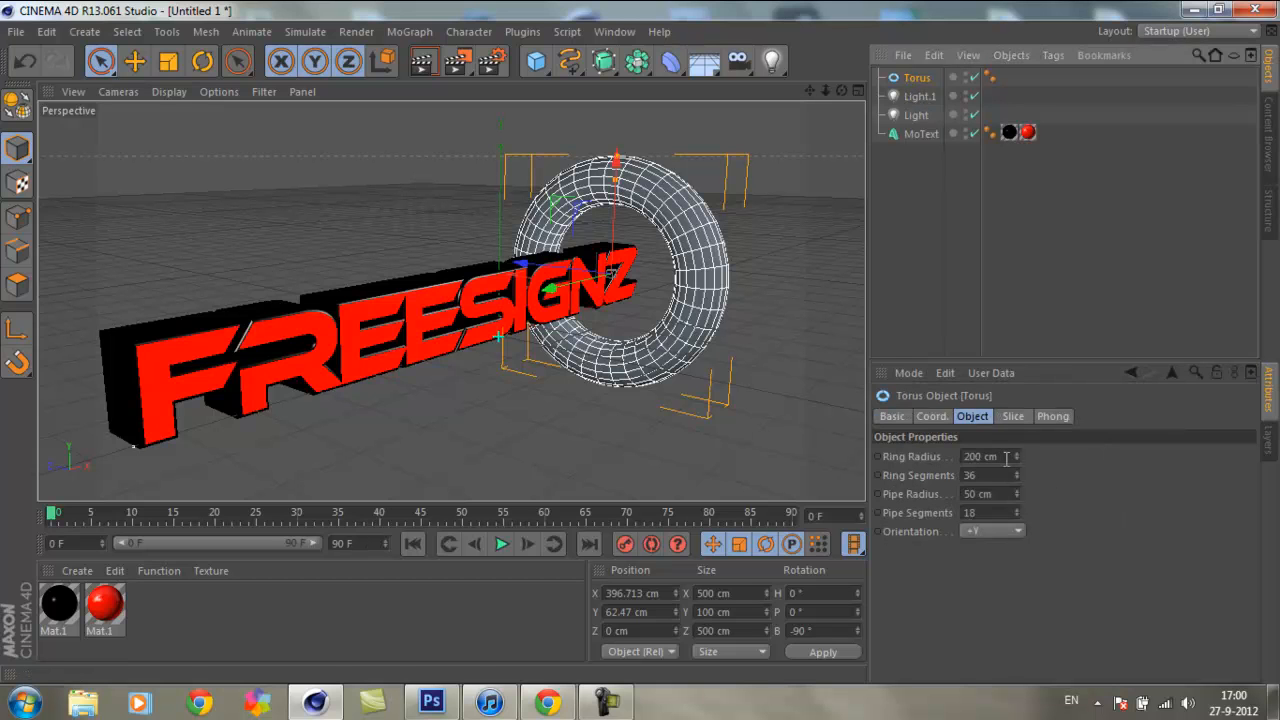
pyautogui.click(1006, 458)
pyautogui.write('100')
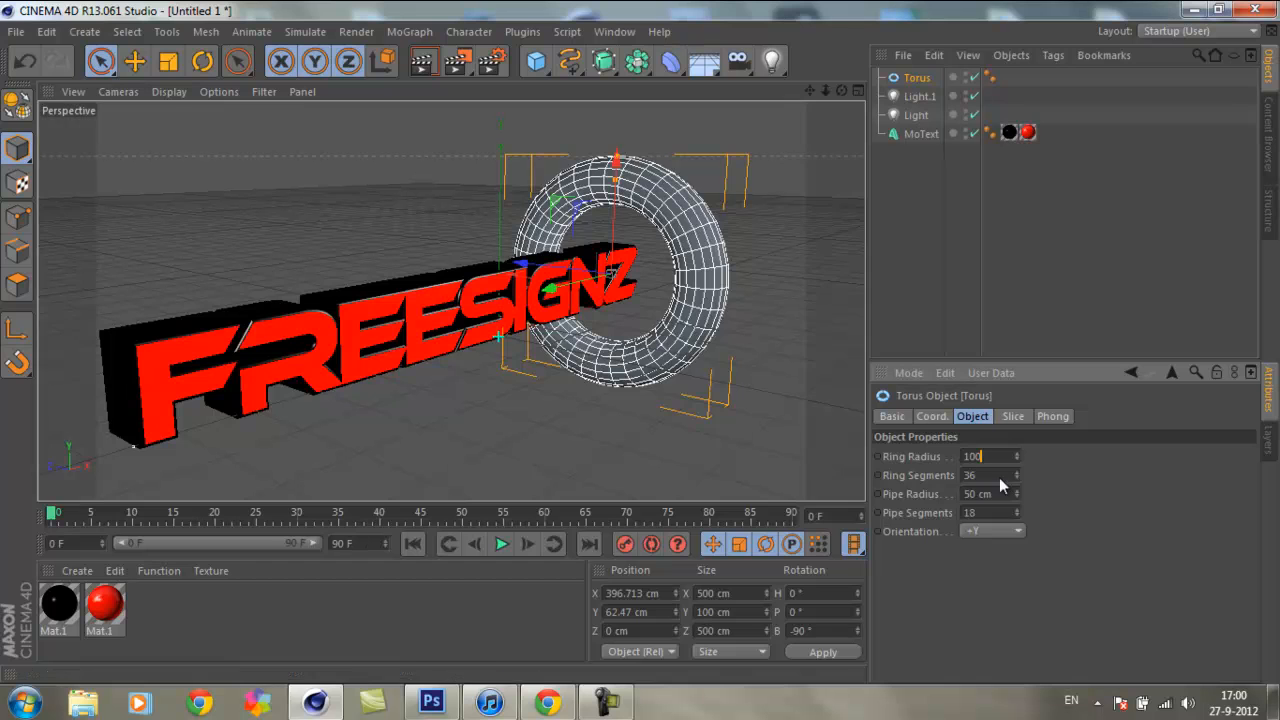
pyautogui.press('Return')
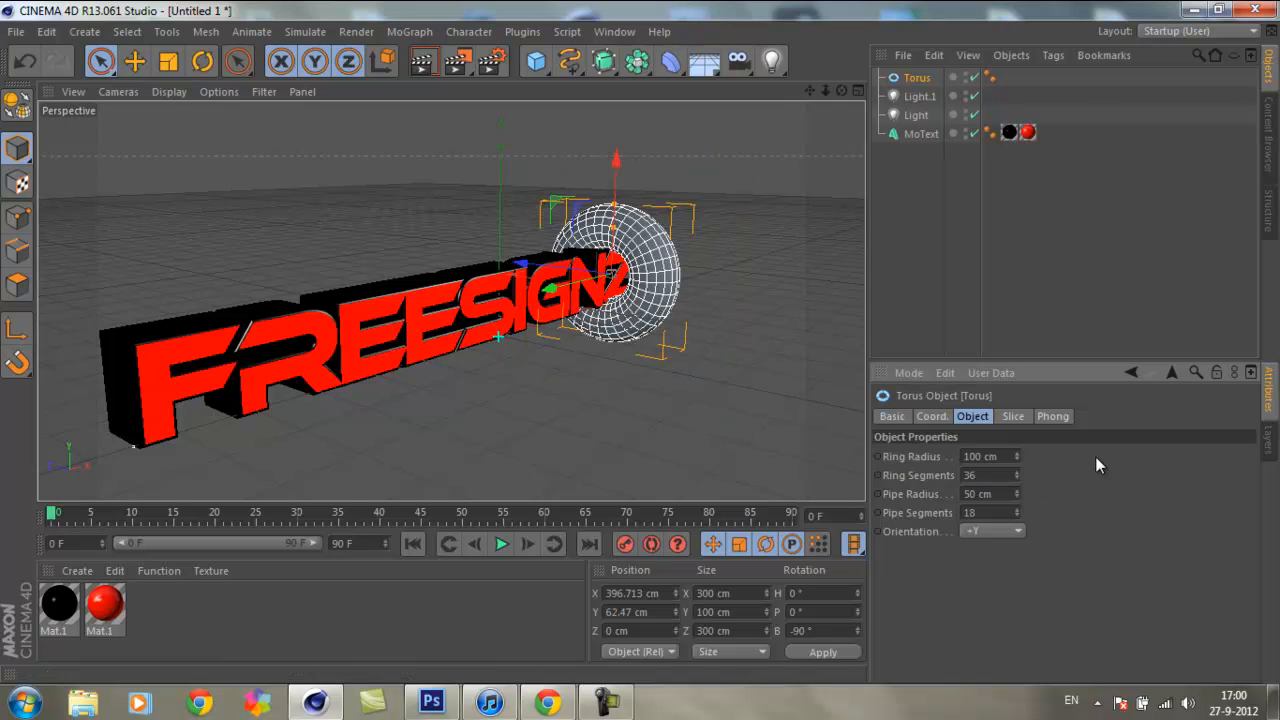
# Step: Try a pipe radius of 80 cm on the torus and settle on 20 cm
pyautogui.click(1008, 494)
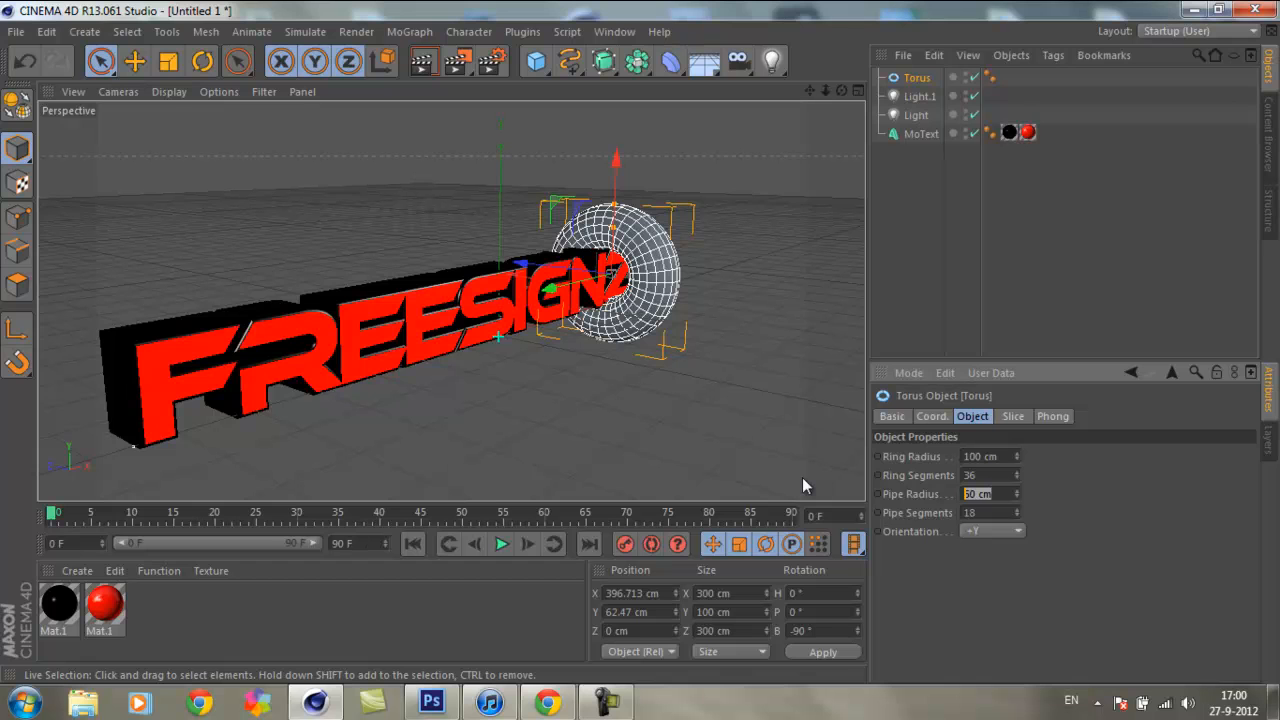
pyautogui.write('80')
pyautogui.press('Return')
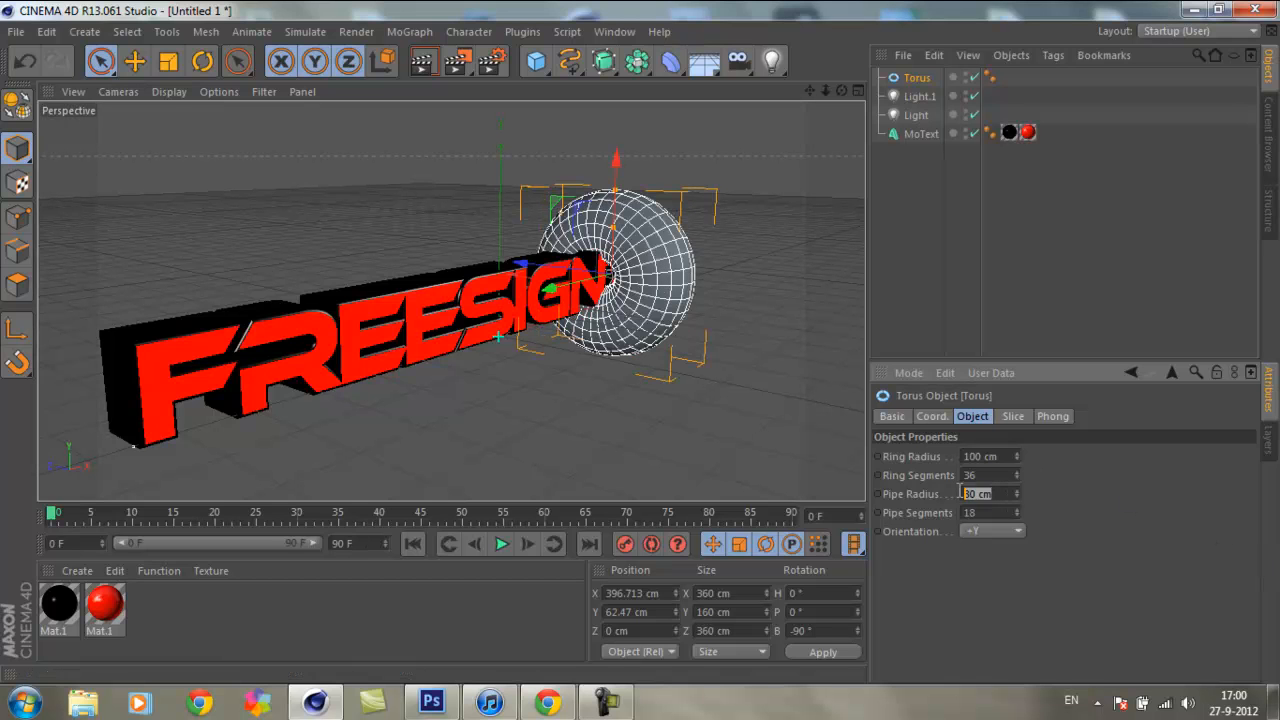
pyautogui.write('20')
pyautogui.press('Return')
pyautogui.click(755, 195)
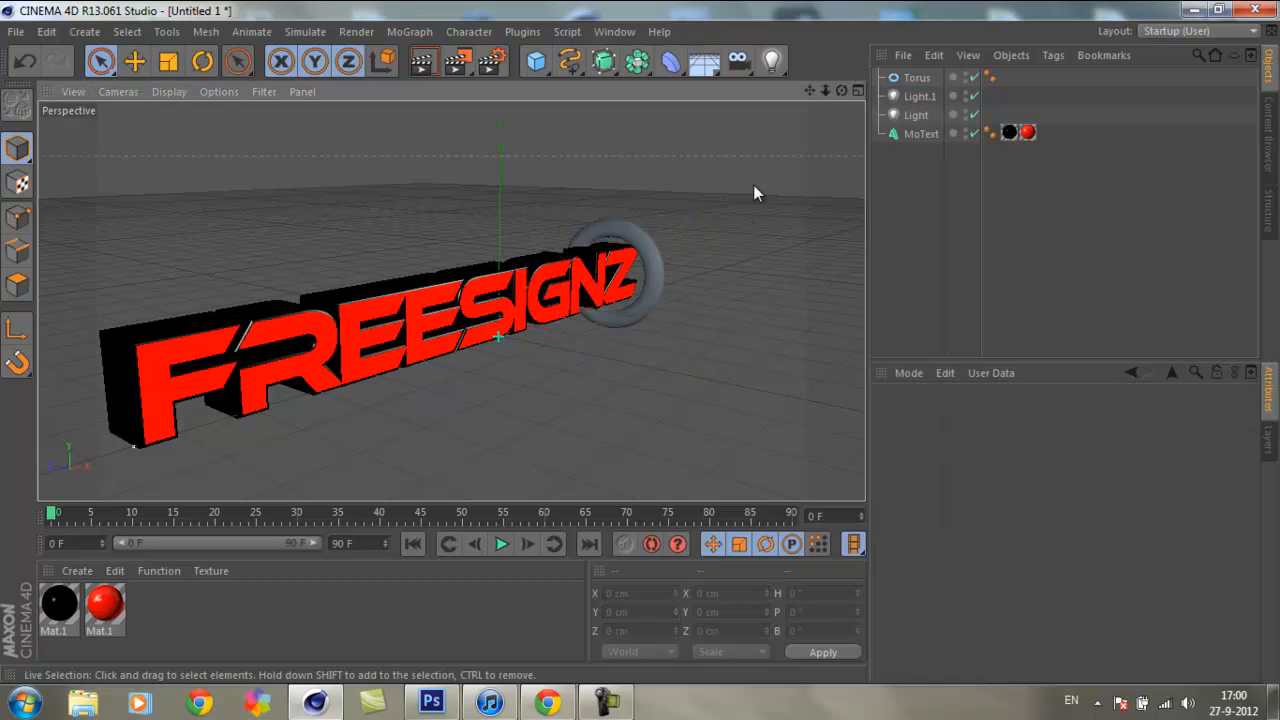
# Step: Try an angular ring profile by lowering the torus's pipe segments to 3, and view it with the whole text
pyautogui.moveTo(826, 91); pyautogui.dragTo(638, 340)
pyautogui.click(540, 221)
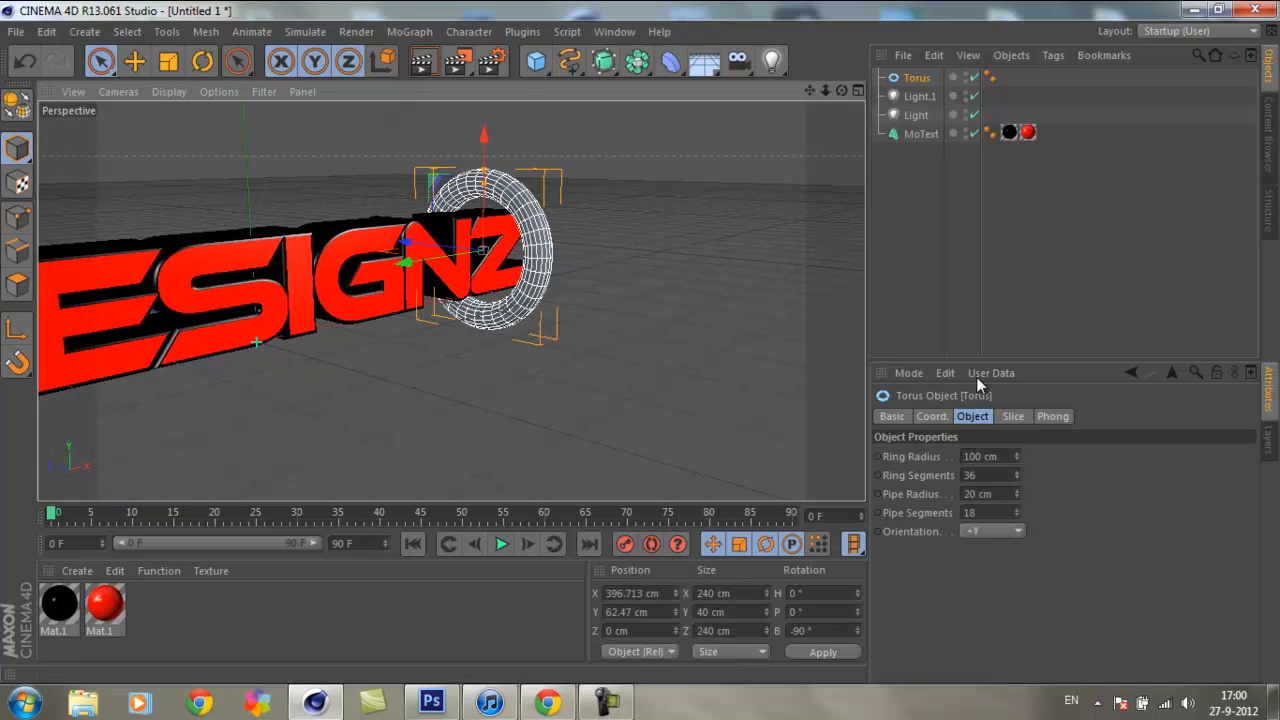
pyautogui.moveTo(845, 92); pyautogui.dragTo(913, 144)
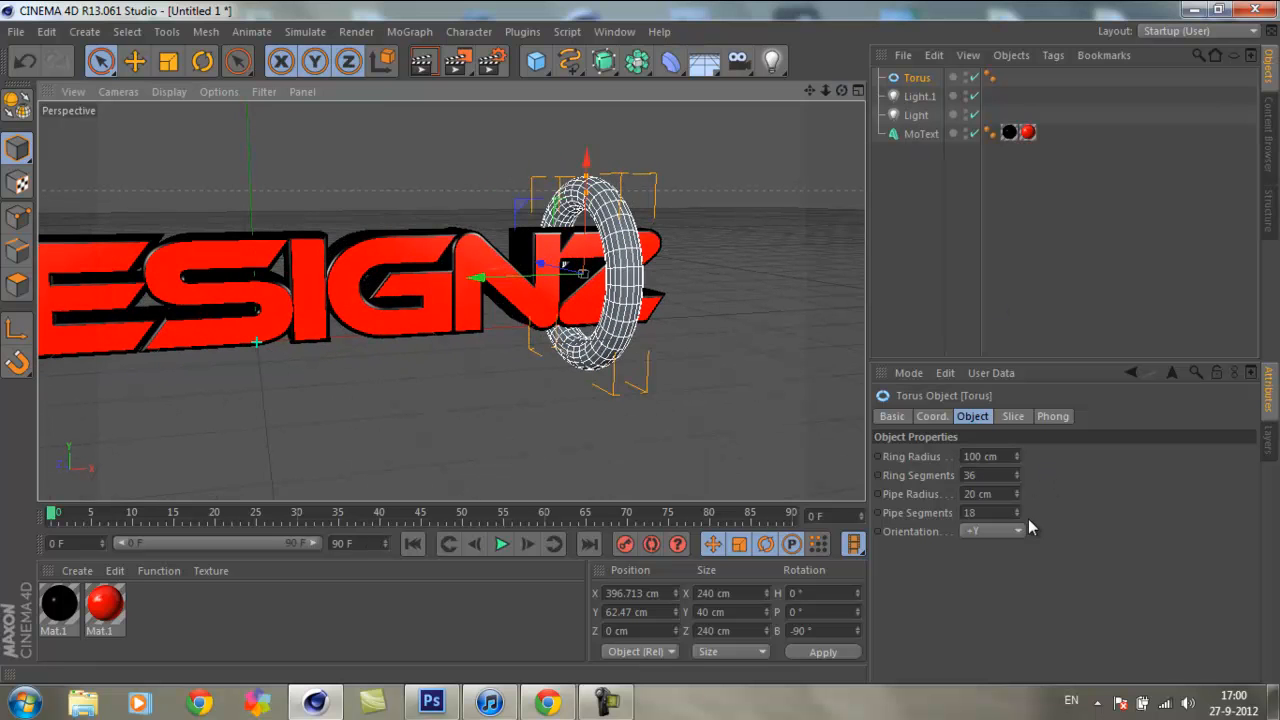
pyautogui.moveTo(1013, 503)
pyautogui.mouseDown()
pyautogui.moveTo(1015, 486)
pyautogui.moveTo(1011, 519)
pyautogui.mouseUp()
pyautogui.click(742, 129)
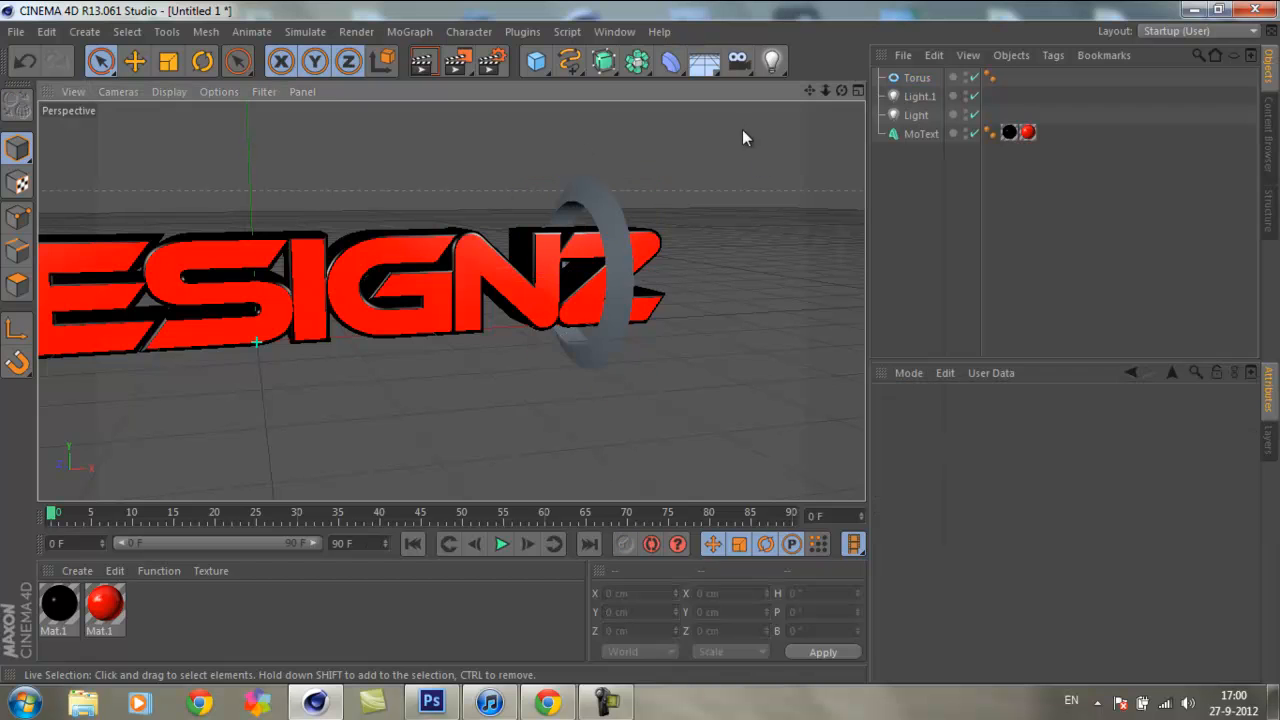
pyautogui.moveTo(636, 342)
pyautogui.mouseDown()
pyautogui.moveTo(832, 92)
pyautogui.moveTo(637, 342)
pyautogui.mouseUp()
pyautogui.moveTo(810, 91); pyautogui.dragTo(668, 342)
pyautogui.moveTo(826, 91); pyautogui.dragTo(640, 344)
pyautogui.moveTo(810, 91); pyautogui.dragTo(639, 342)
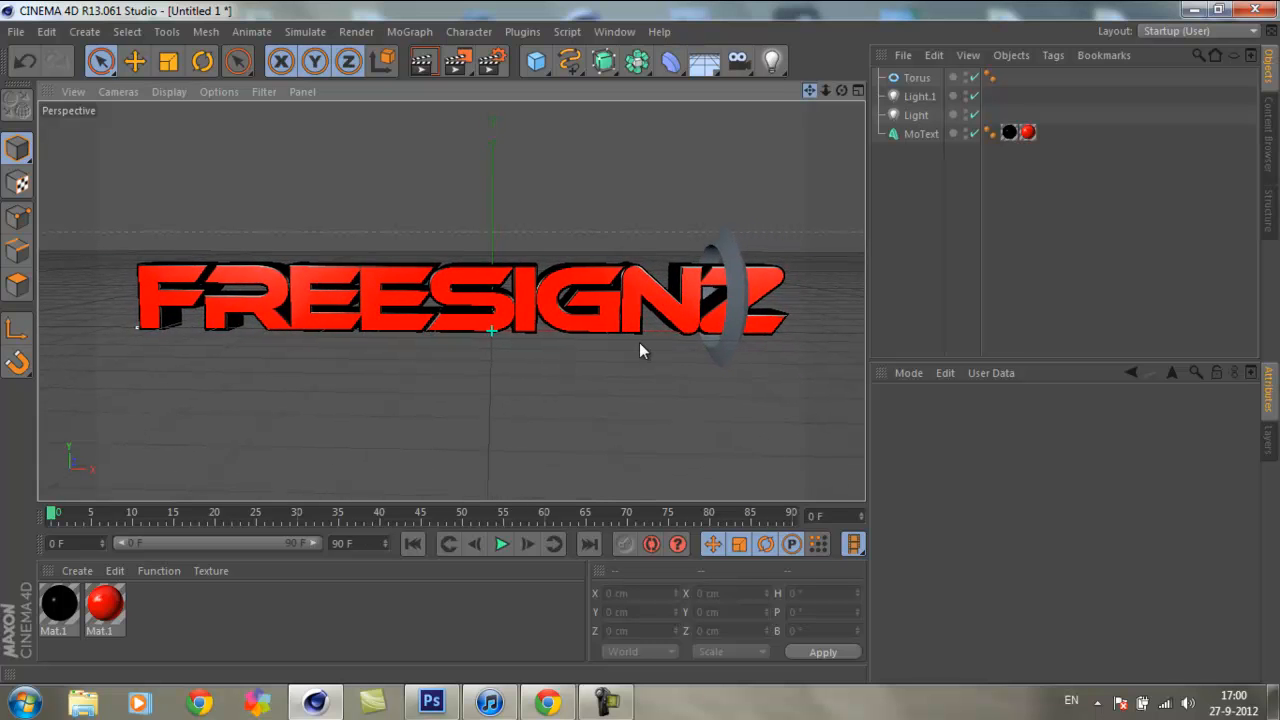
# Step: Set the torus's pipe segments to 40 for a smooth round profile
pyautogui.click(915, 77)
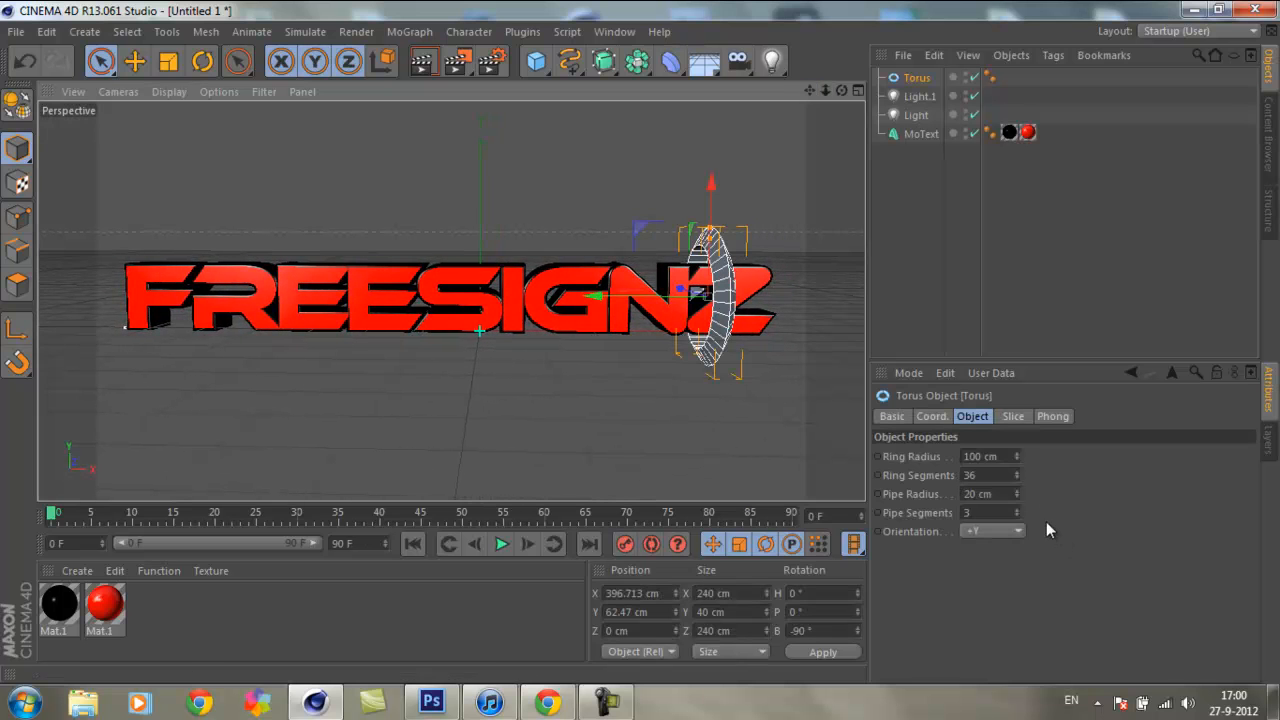
pyautogui.moveTo(1017, 512)
pyautogui.mouseDown()
pyautogui.moveTo(1017, 490)
pyautogui.moveTo(1018, 506)
pyautogui.mouseUp()
pyautogui.click(997, 513)
pyautogui.write('40')
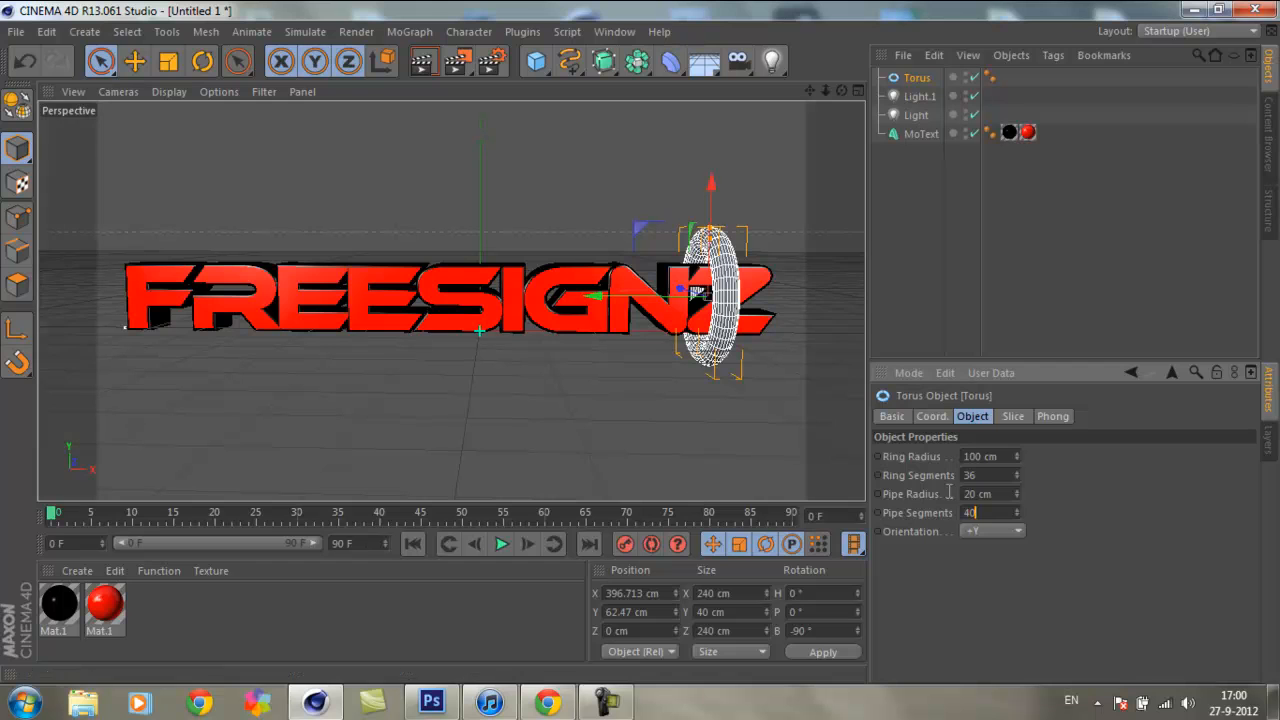
pyautogui.click(605, 181)
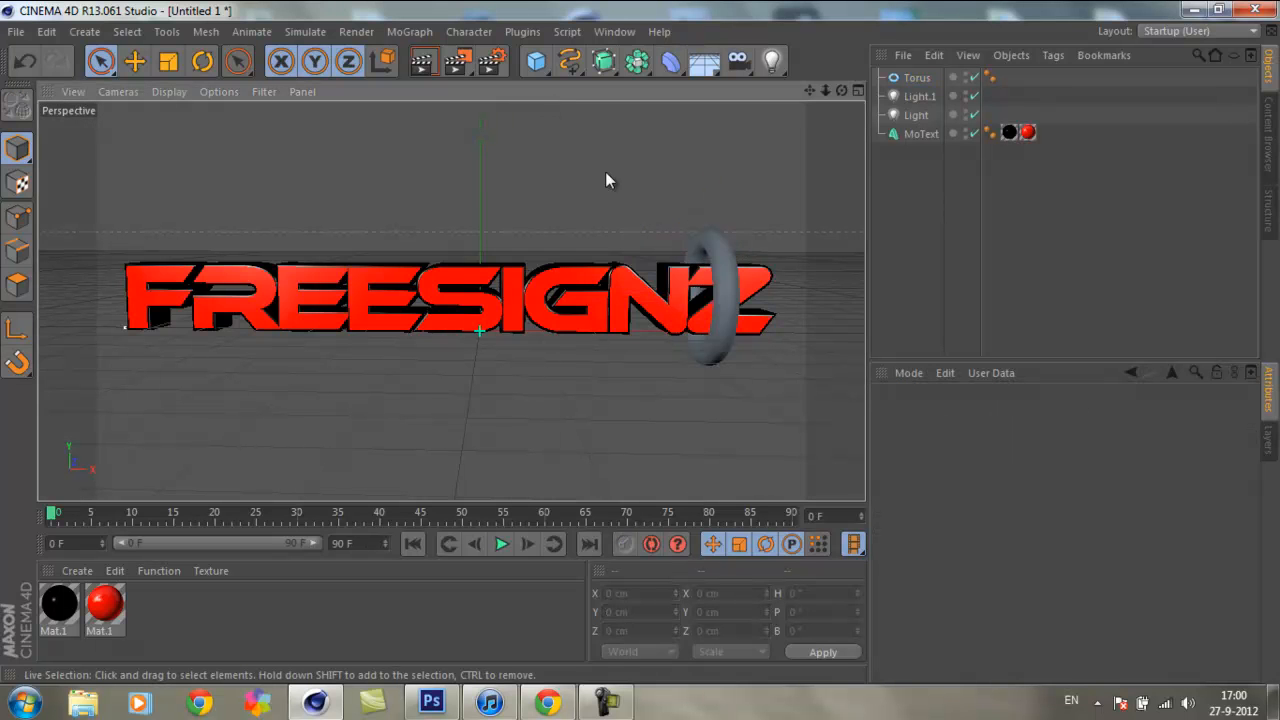
# Step: Render the text with the ring in the Picture Viewer, inspect the ring around the Z and close the render
pyautogui.click(714, 291)
pyautogui.click(725, 289)
pyautogui.click(733, 156)
pyautogui.click(457, 61)
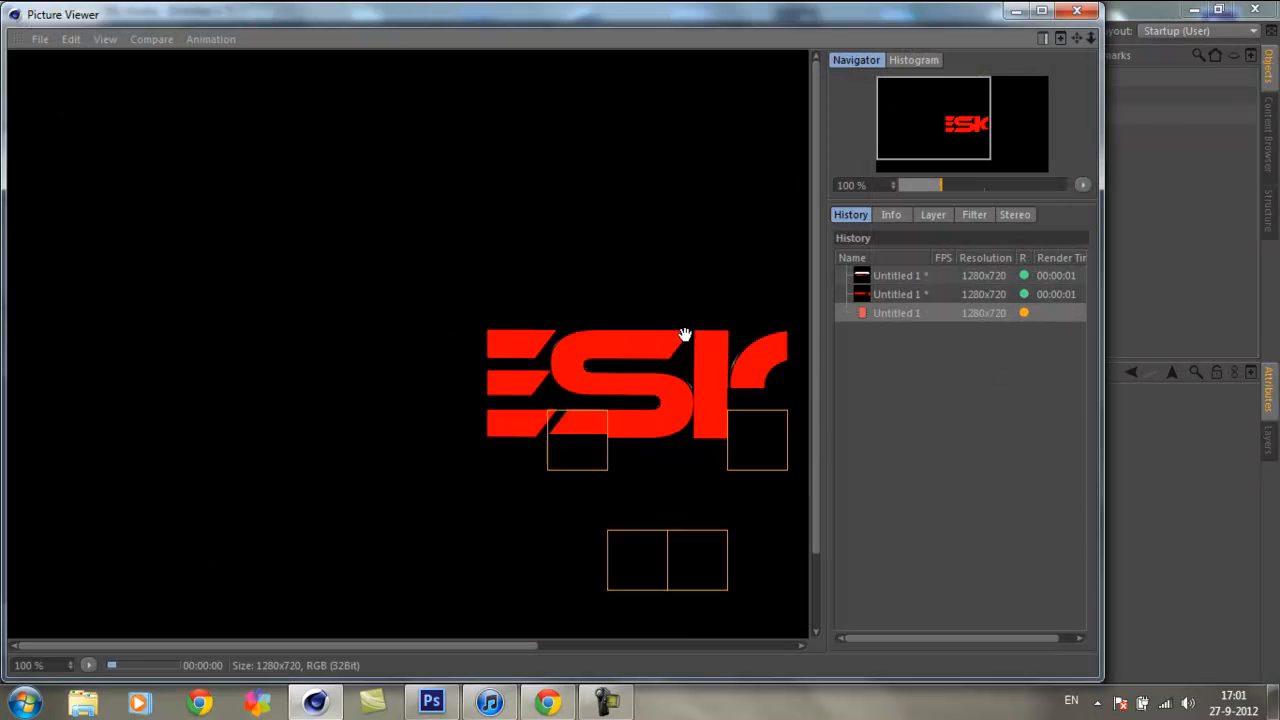
pyautogui.moveTo(514, 646); pyautogui.dragTo(789, 640)
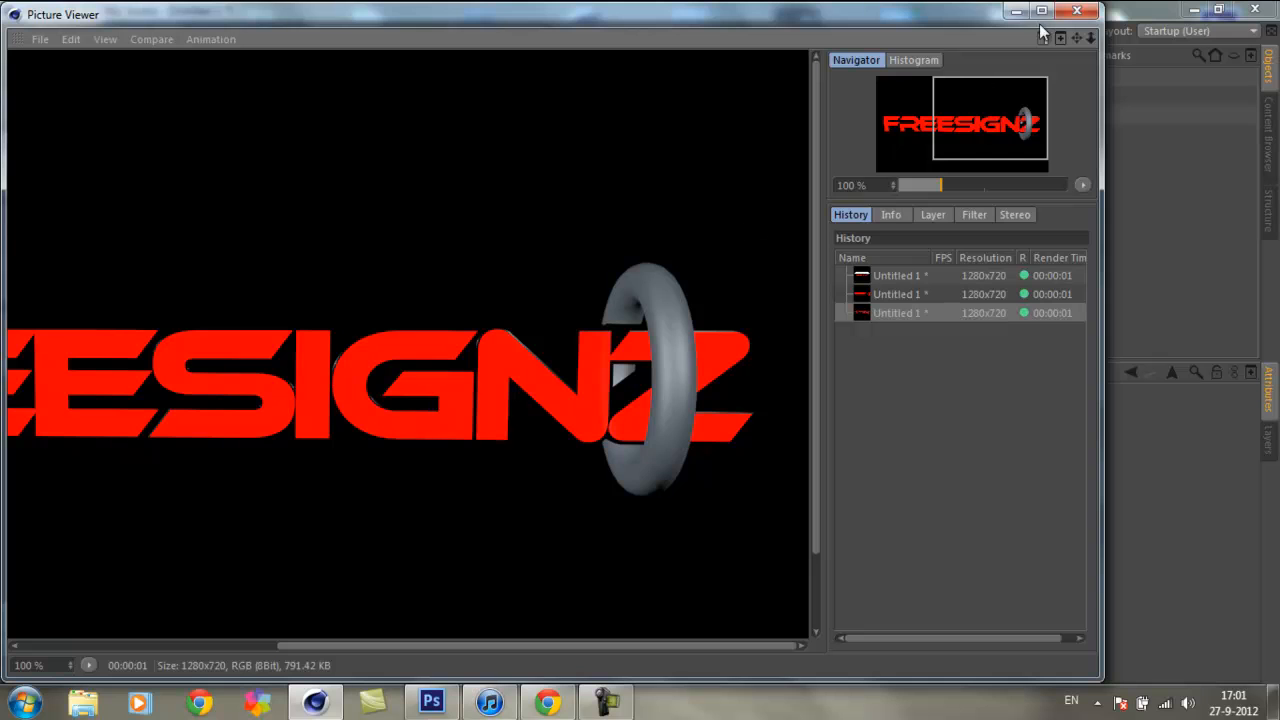
pyautogui.click(1076, 10)
# Step: Tilt and turn the torus to a rotation of about H 37.6°, P 0.7° and B -109.4°
pyautogui.click(733, 294)
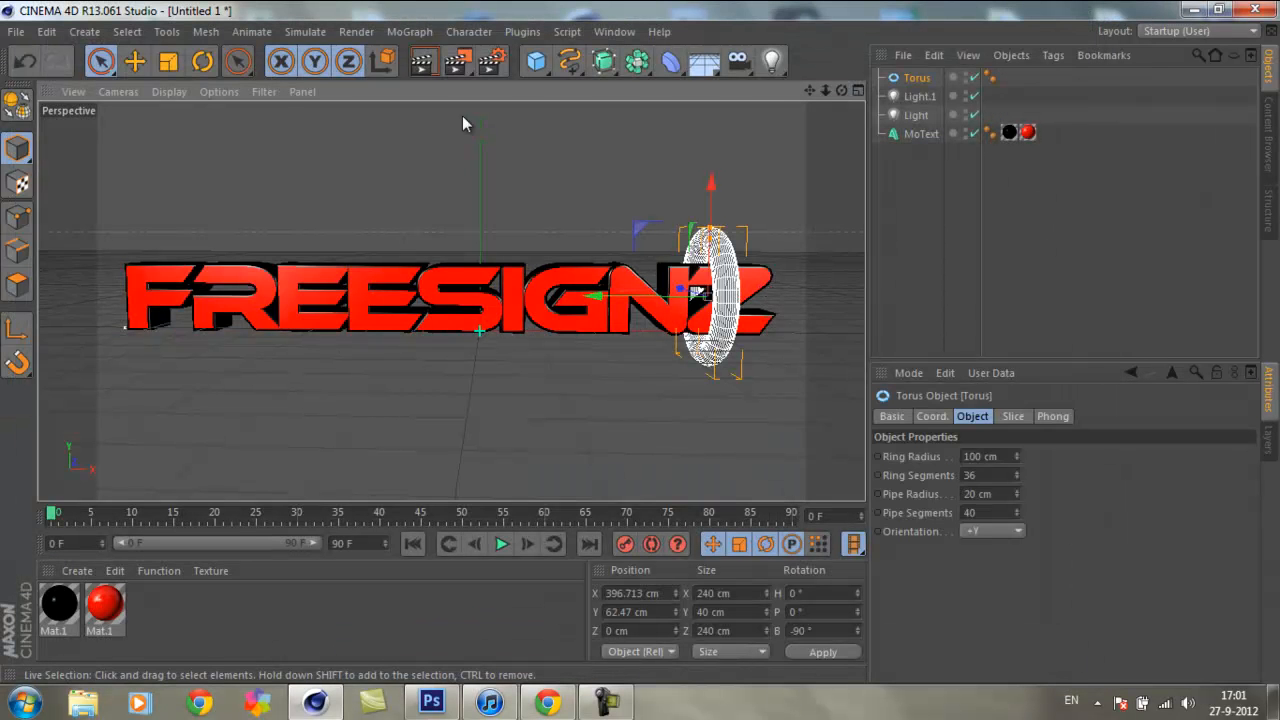
pyautogui.press('r')
pyautogui.moveTo(655, 245); pyautogui.dragTo(631, 276)
pyautogui.moveTo(708, 288); pyautogui.dragTo(726, 283)
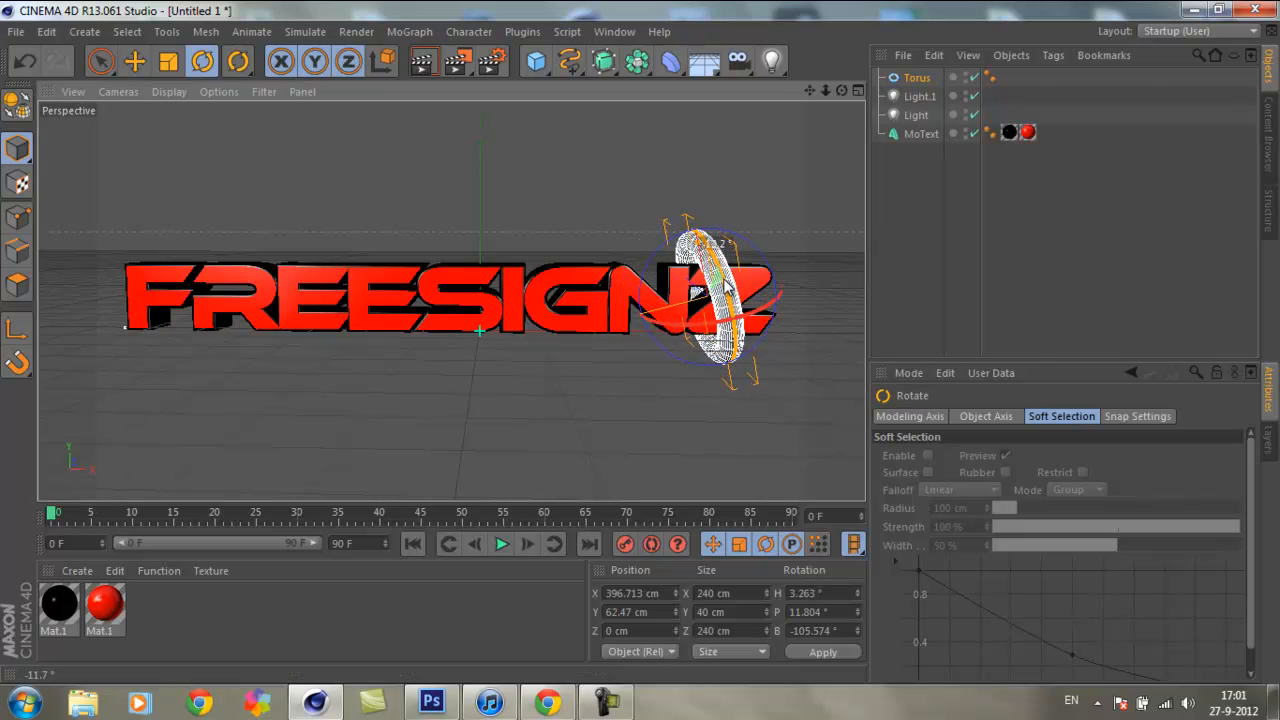
pyautogui.moveTo(737, 327); pyautogui.dragTo(789, 312)
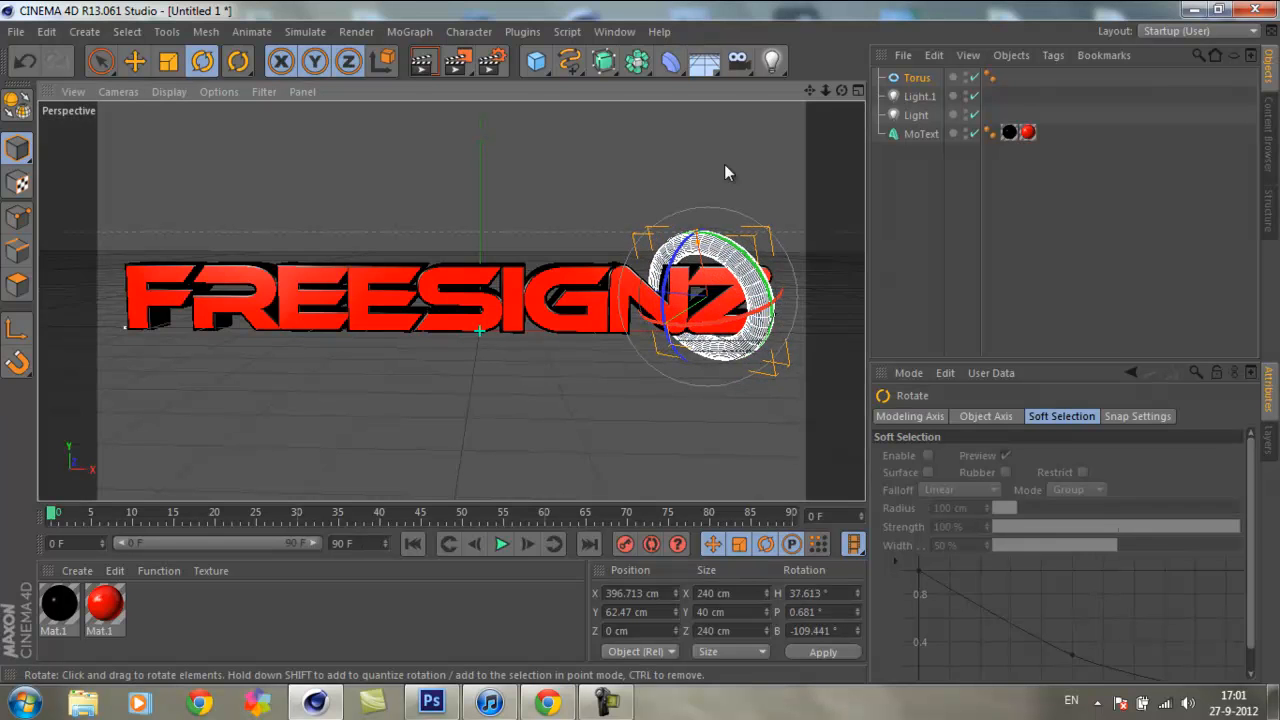
# Step: Move the tilted torus toward the end of the text so the ring passes behind and beyond the Z
pyautogui.click(101, 63)
pyautogui.click(658, 141)
pyautogui.click(767, 283)
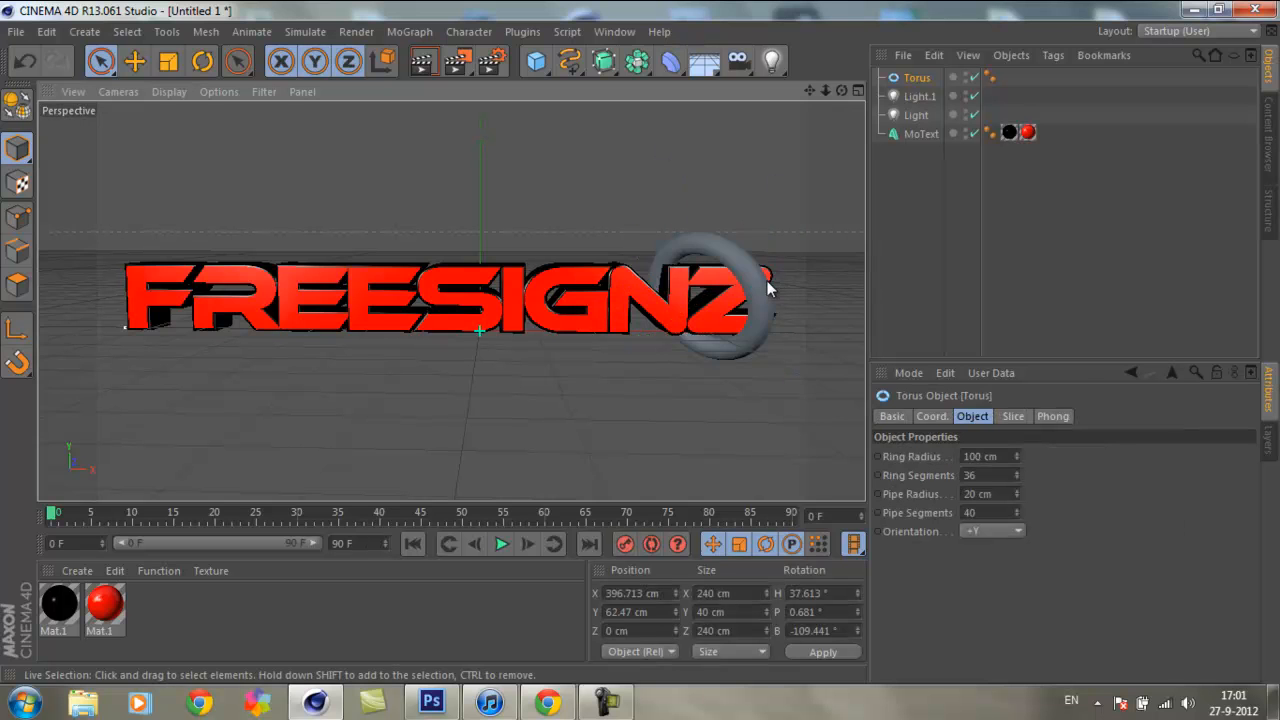
pyautogui.moveTo(627, 291); pyautogui.dragTo(666, 343)
pyautogui.click(634, 234)
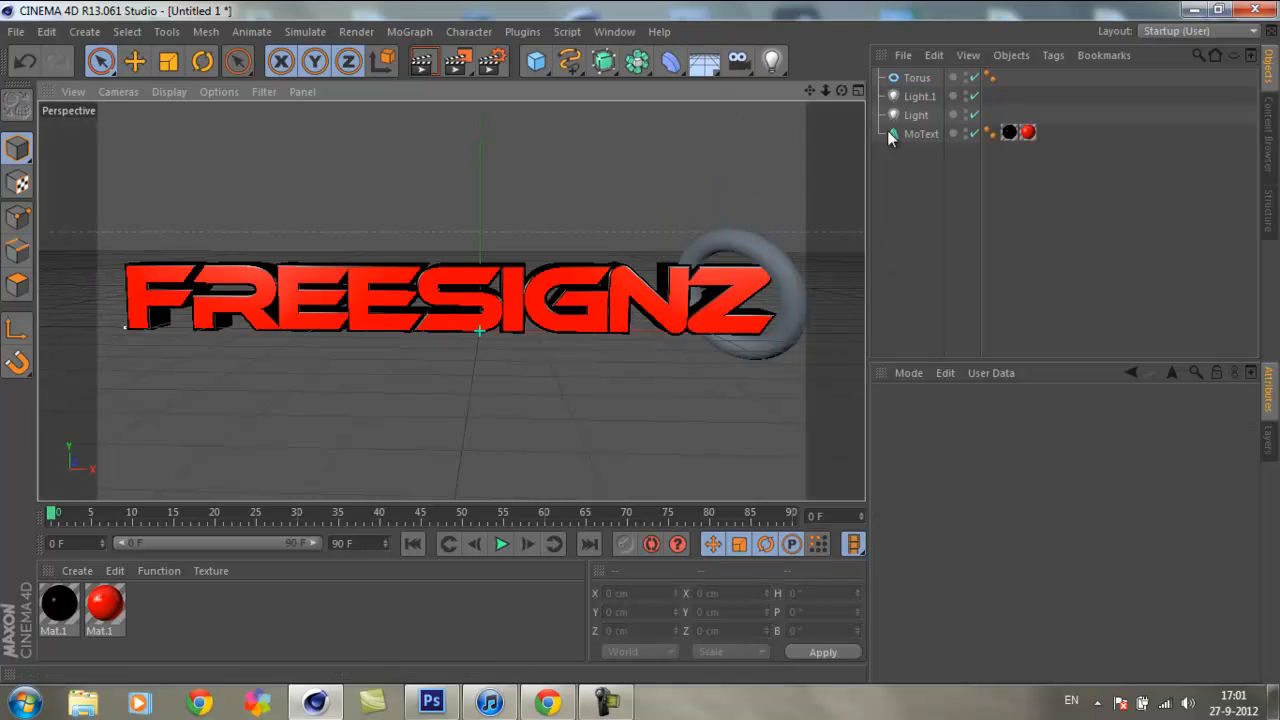
# Step: Duplicate the red material
pyautogui.moveTo(811, 91); pyautogui.dragTo(630, 345)
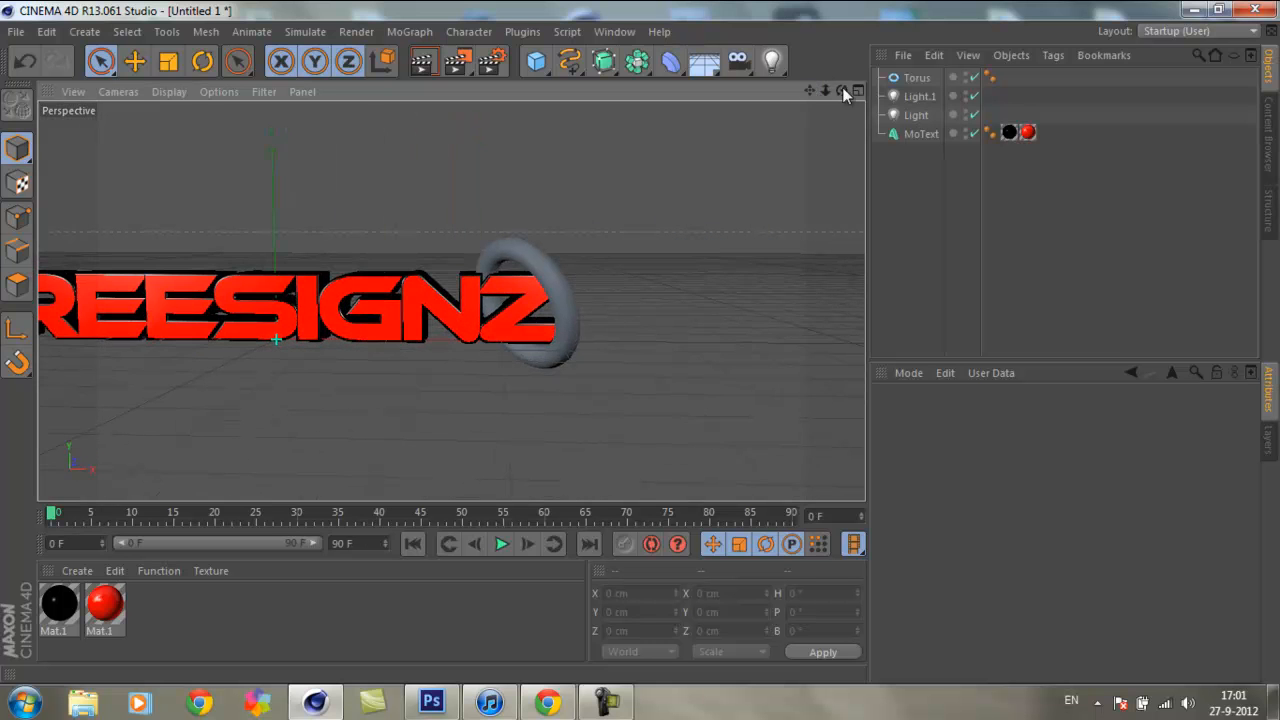
pyautogui.moveTo(828, 92); pyautogui.dragTo(635, 342)
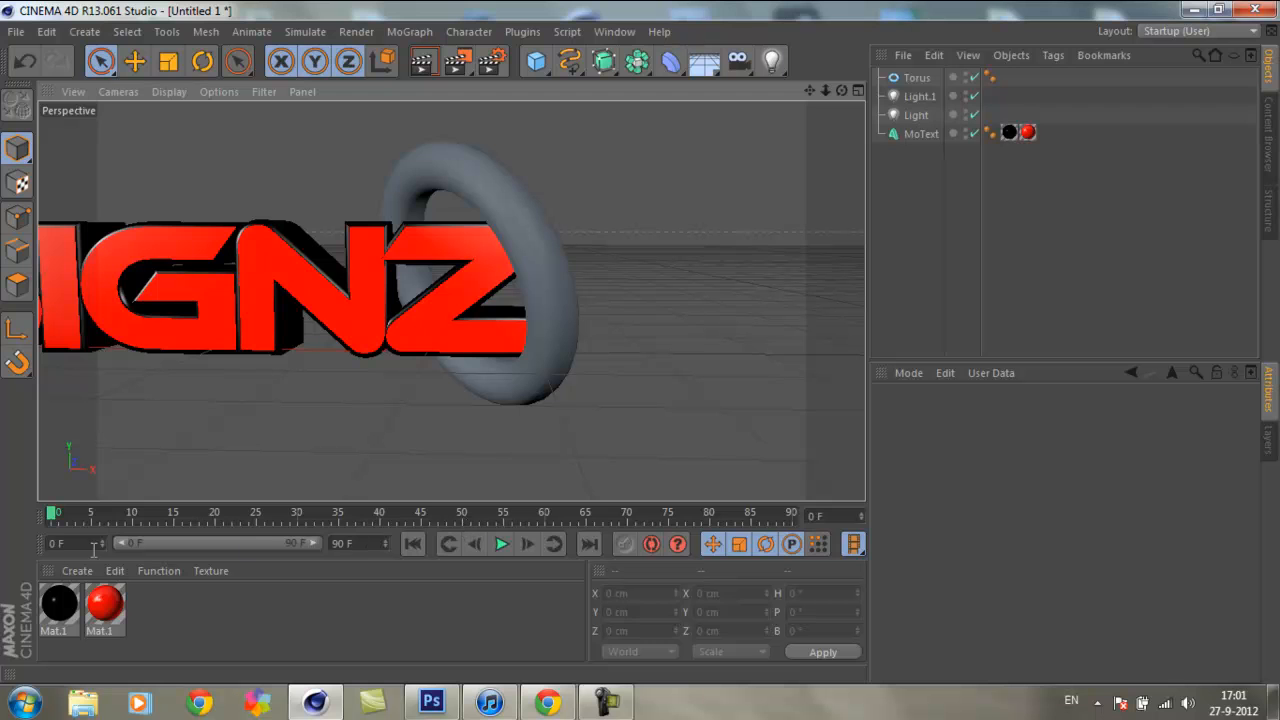
pyautogui.click(105, 604)
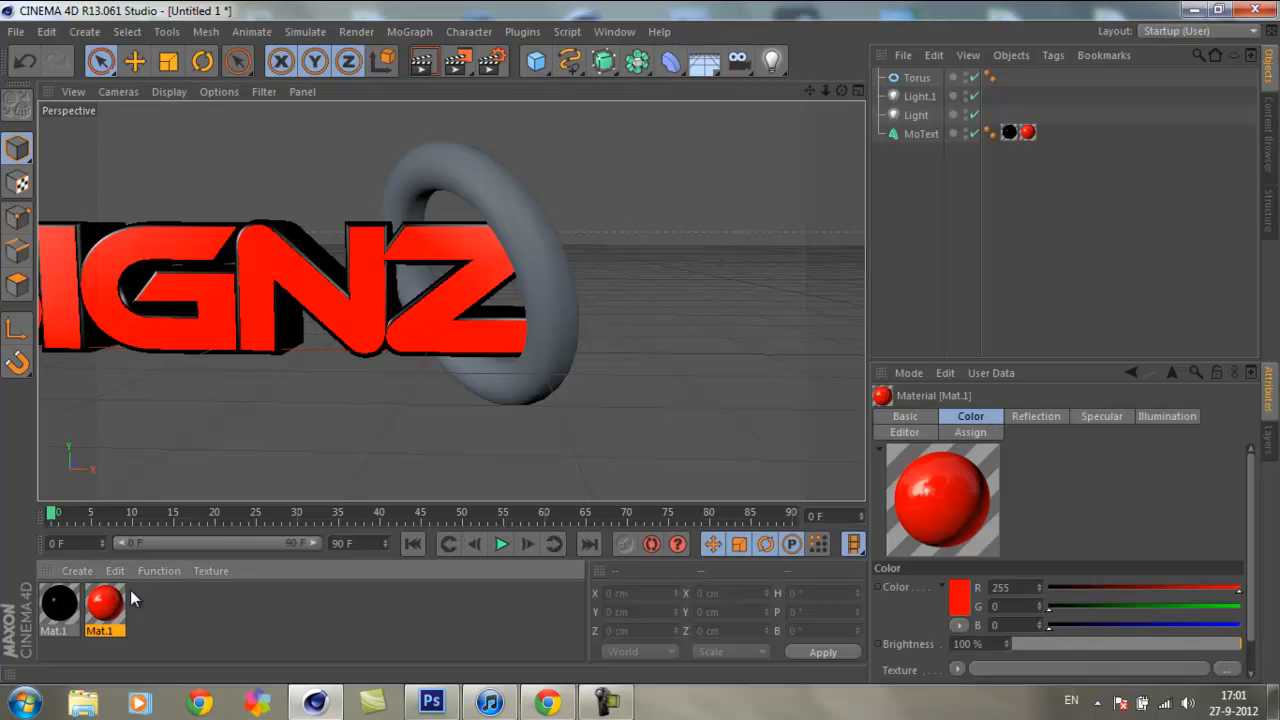
pyautogui.hotkey('ctrl', 'c')
pyautogui.hotkey('ctrl', 'v')
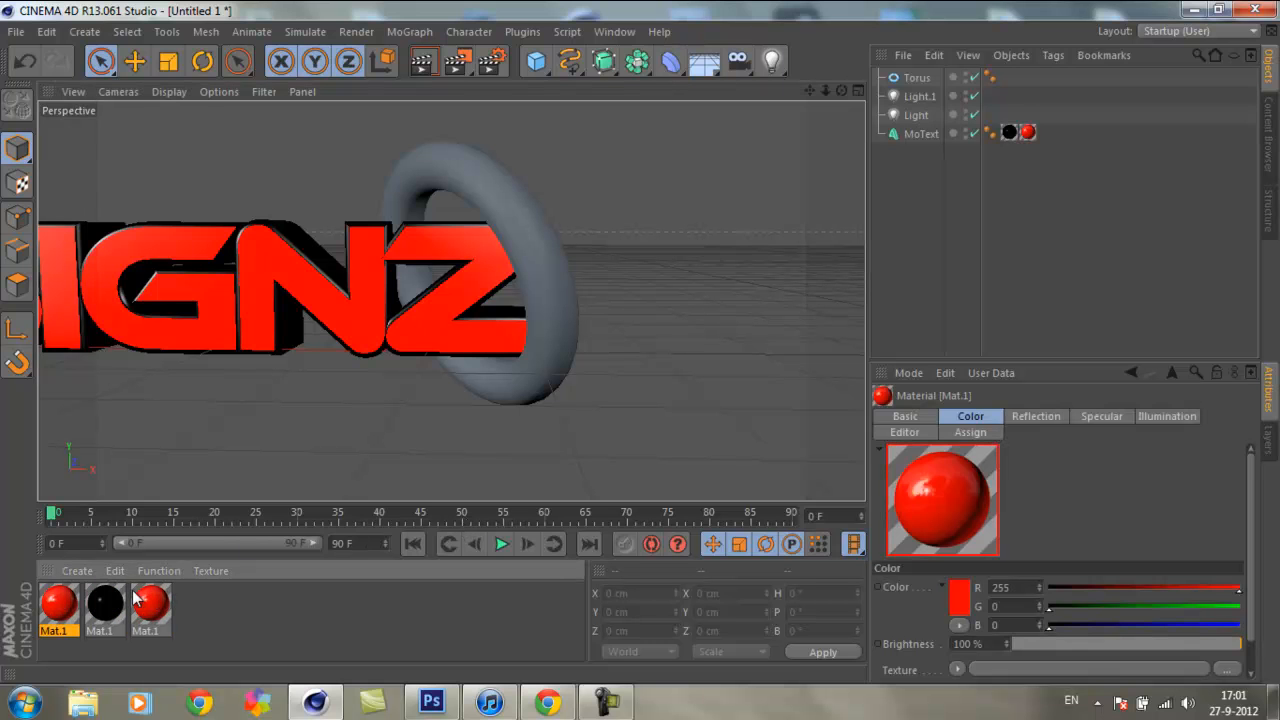
# Step: Darken the copied red material to a deep red by setting its color to R 42, G 0, B 0
pyautogui.doubleClick(58, 612)
pyautogui.moveTo(571, 125); pyautogui.dragTo(773, 181)
pyautogui.click(415, 310)
pyautogui.moveTo(812, 246); pyautogui.dragTo(751, 244)
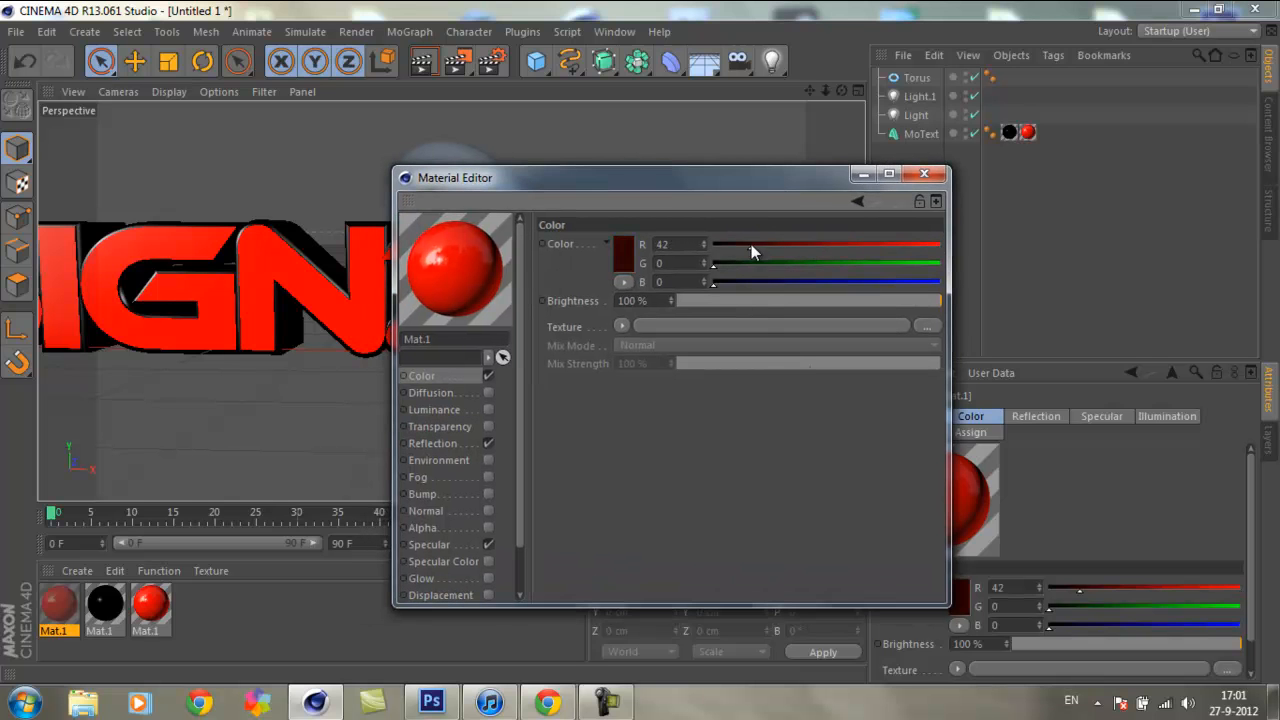
pyautogui.click(624, 257)
pyautogui.click(743, 157)
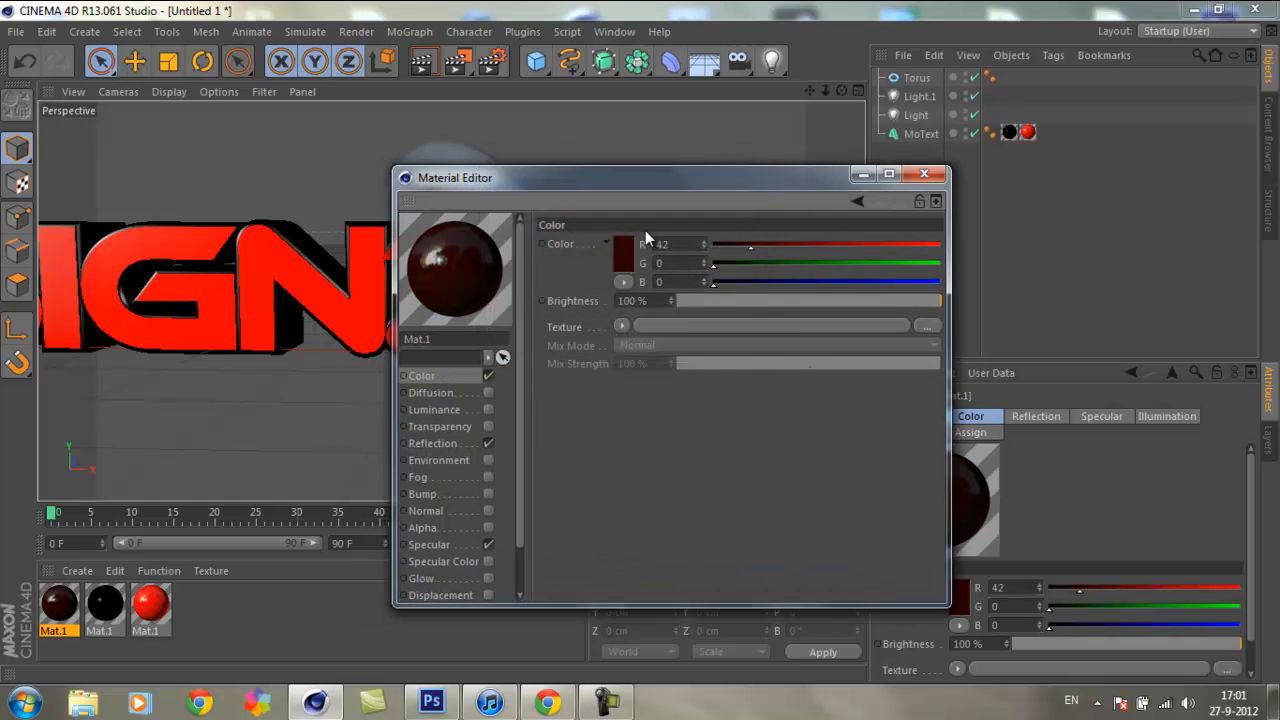
# Step: Set the copied material's color to orange, R 255, G 89, B 0, and apply it to the torus
pyautogui.click(627, 262)
pyautogui.moveTo(612, 180); pyautogui.dragTo(638, 175)
pyautogui.click(592, 340)
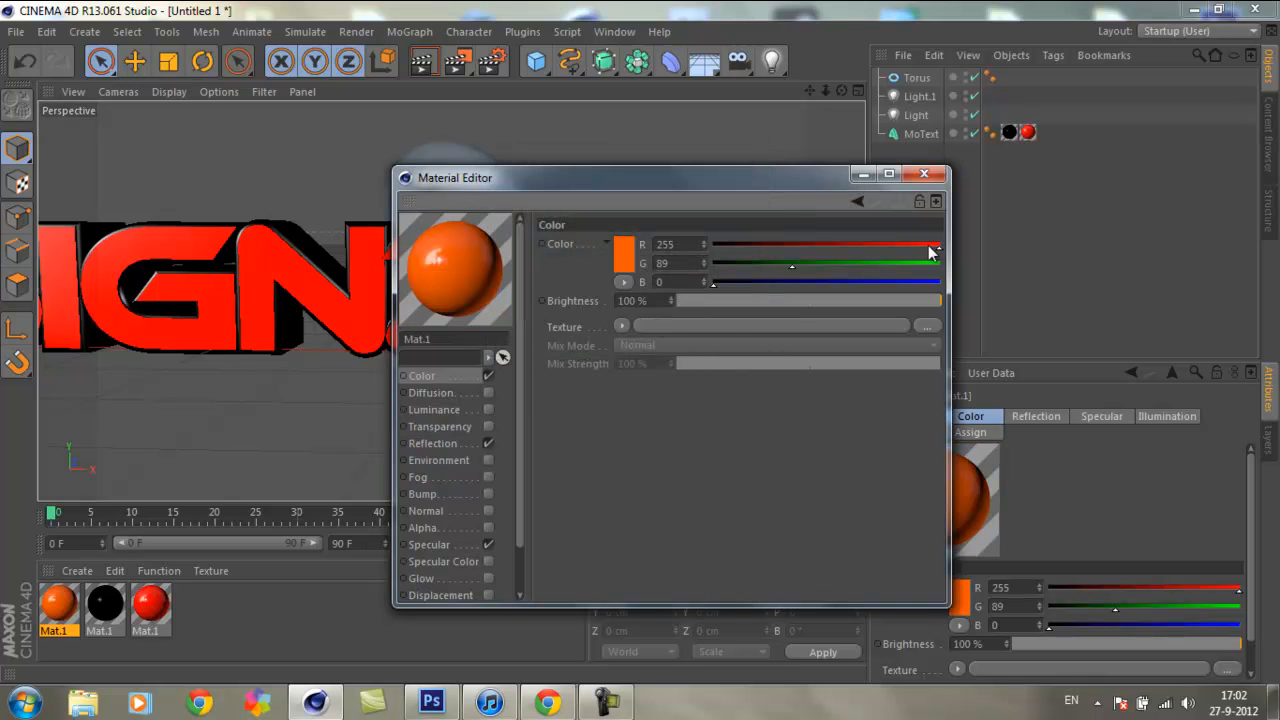
pyautogui.click(924, 173)
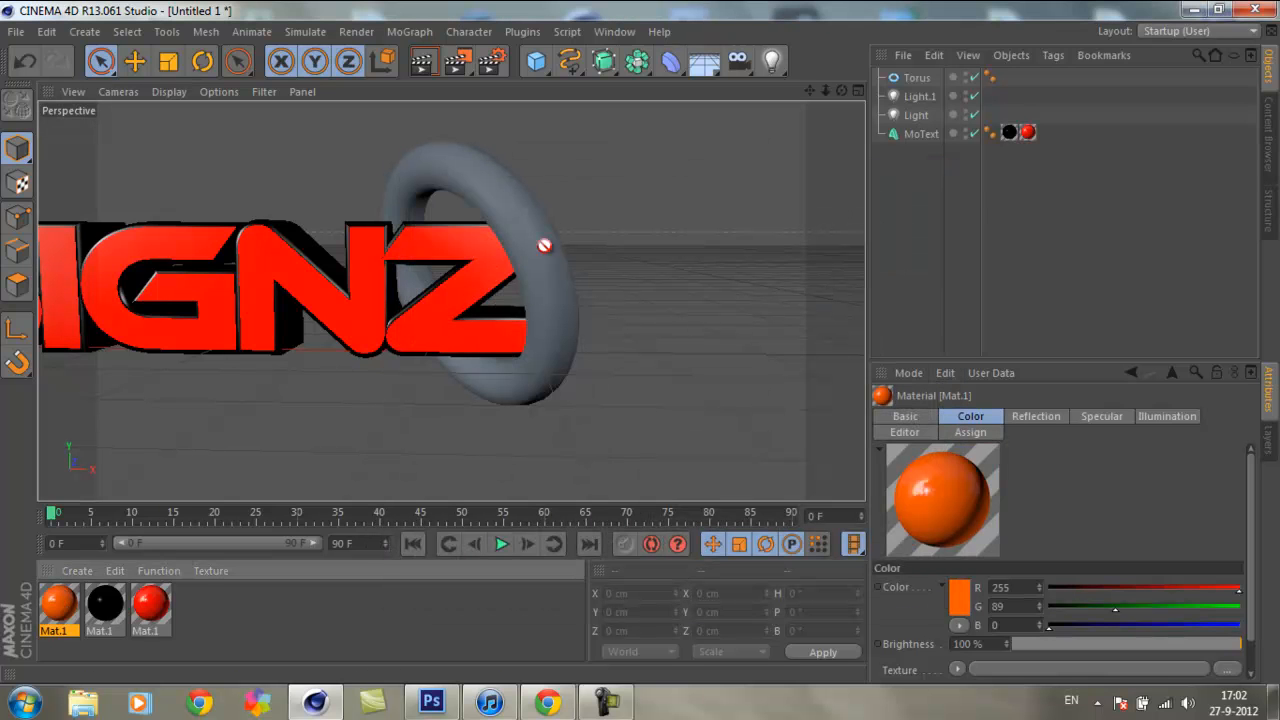
pyautogui.moveTo(562, 239); pyautogui.dragTo(505, 203)
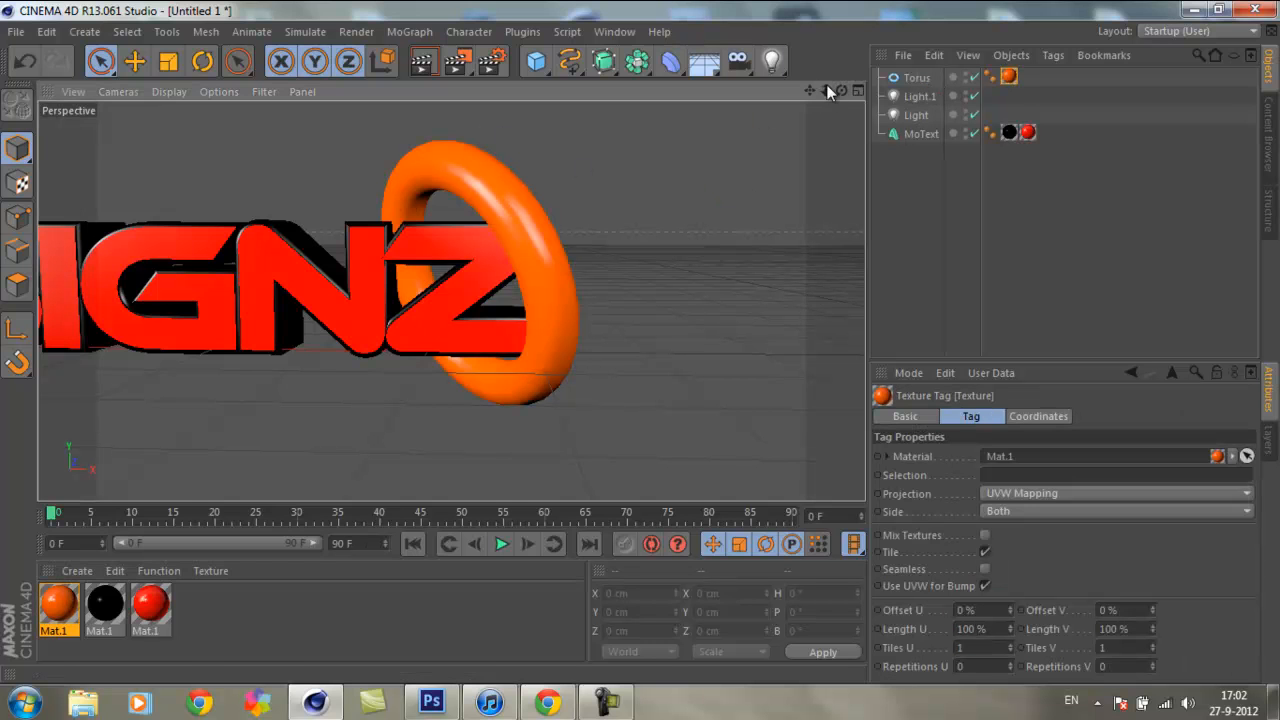
# Step: Render the scene around the Z to the Picture Viewer and examine the smoothness of the orange ring
pyautogui.moveTo(835, 94); pyautogui.dragTo(560, 250)
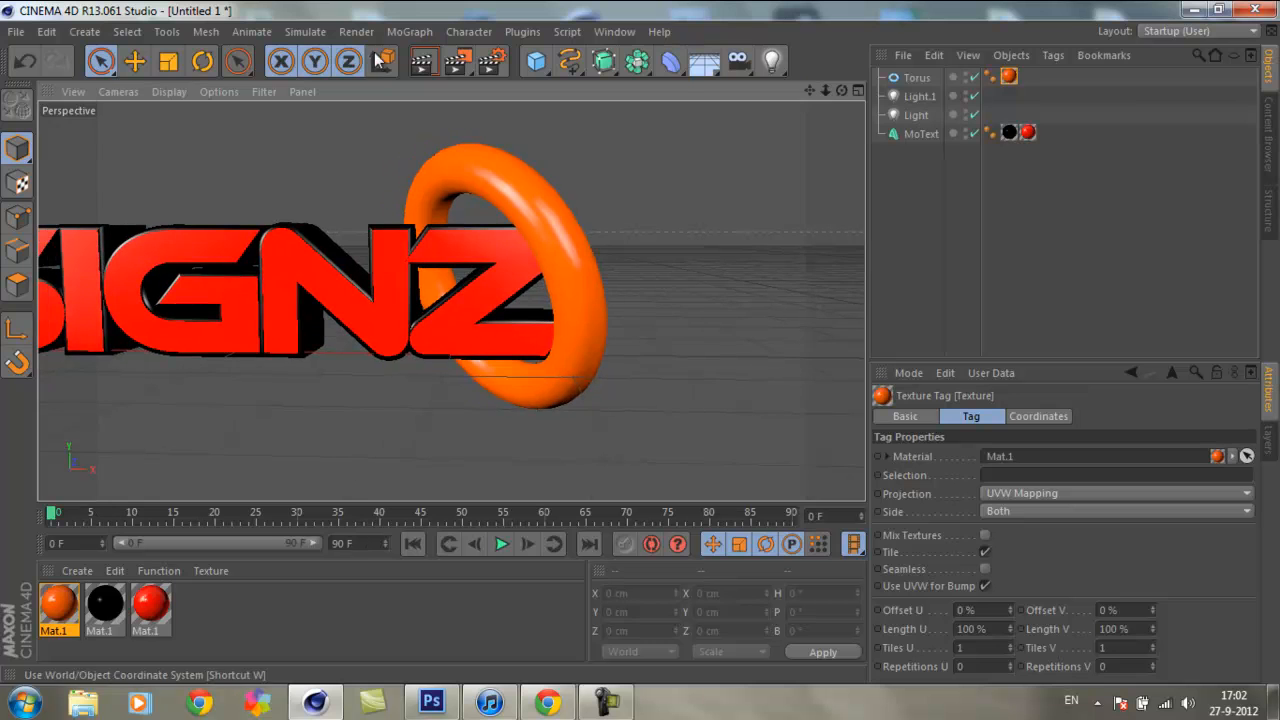
pyautogui.click(456, 64)
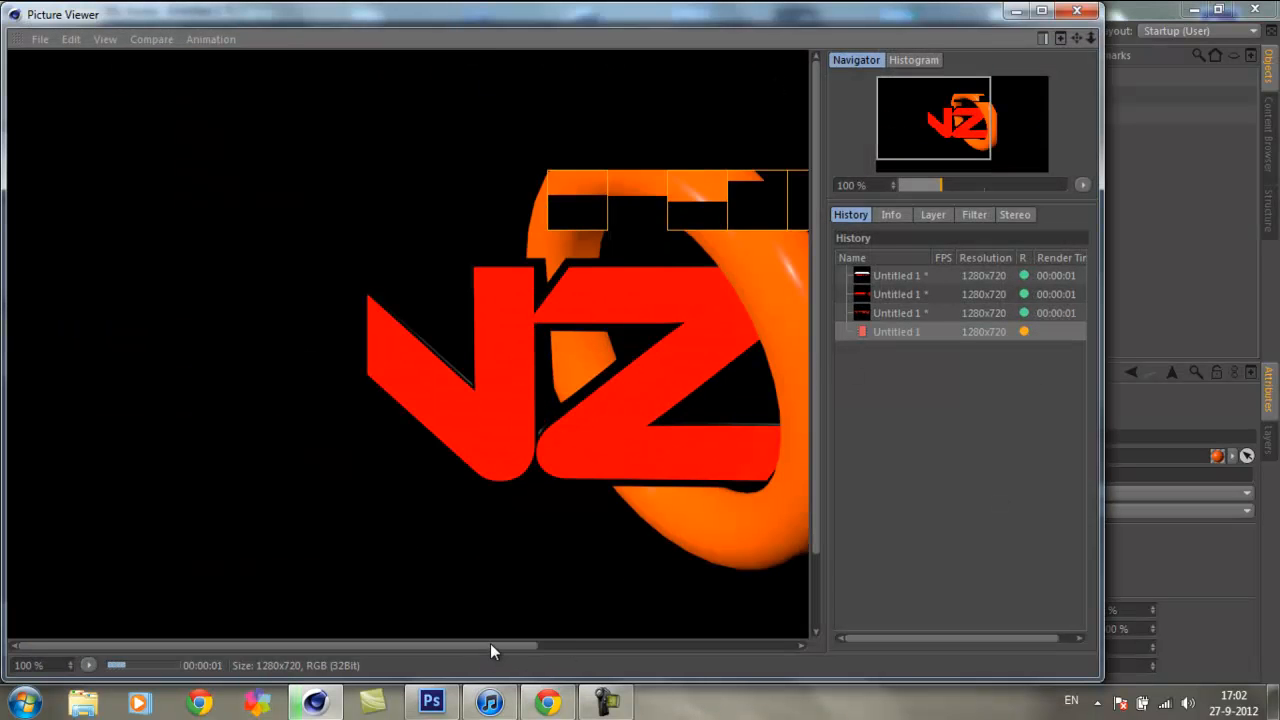
pyautogui.moveTo(529, 643); pyautogui.dragTo(604, 649)
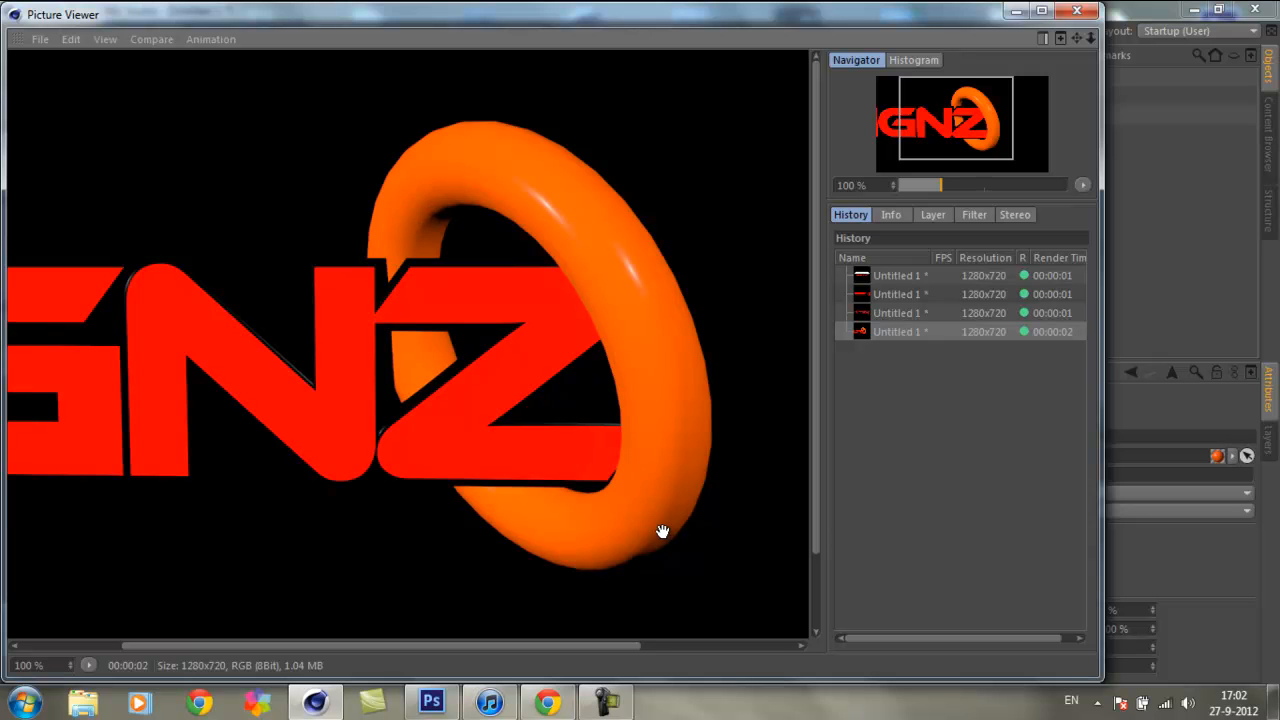
pyautogui.moveTo(602, 647); pyautogui.dragTo(627, 646)
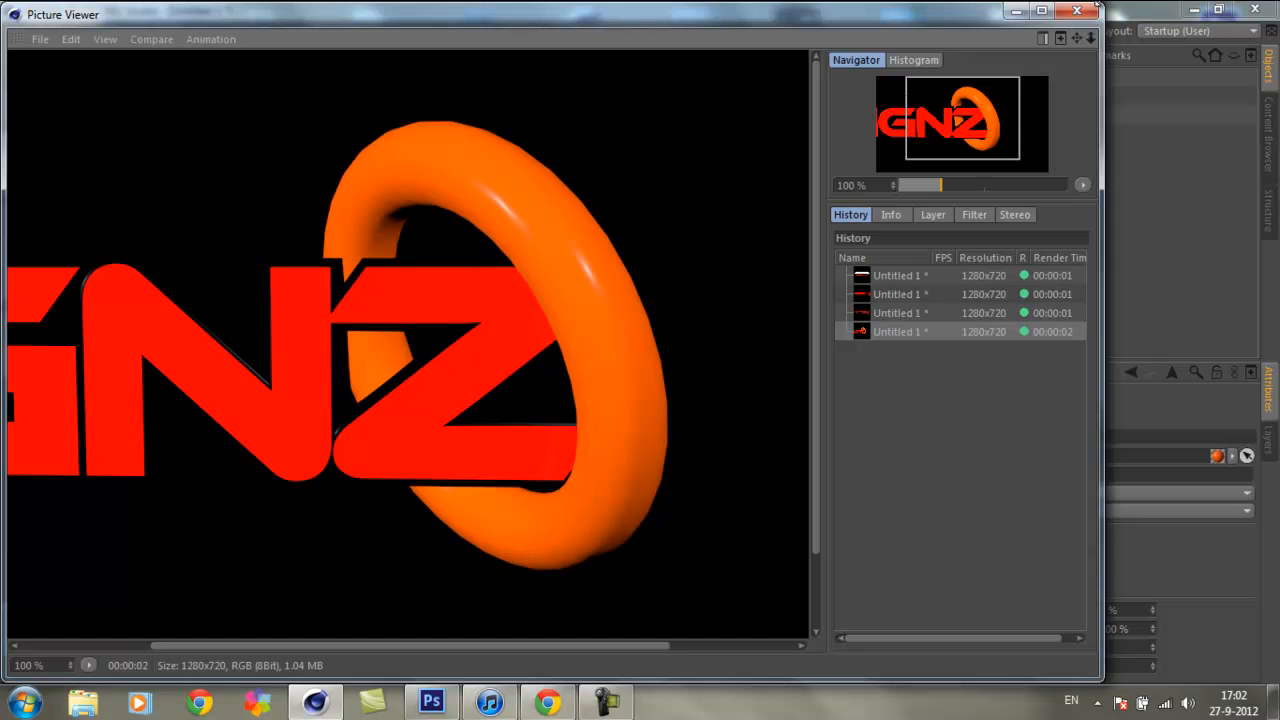
pyautogui.click(1077, 10)
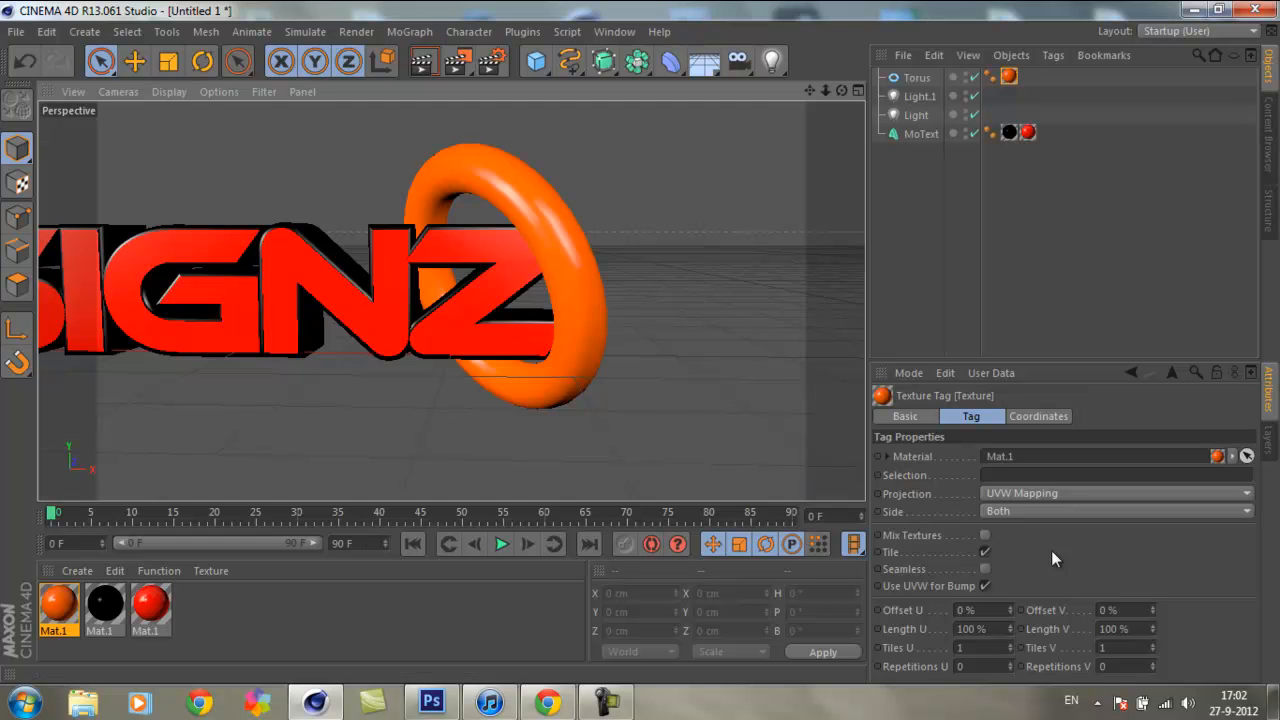
# Step: Raise the torus's ring segments to 113, keeping a 20 cm pipe radius, and test-render the perspective view
pyautogui.click(917, 77)
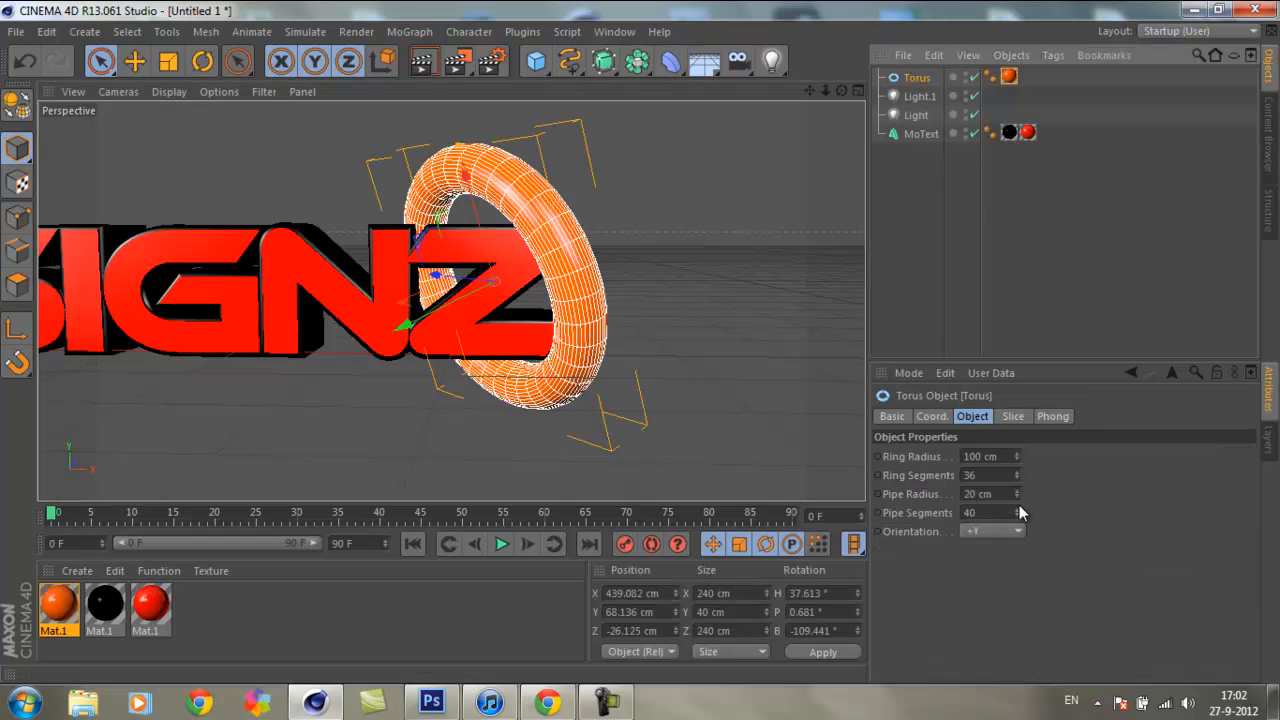
pyautogui.moveTo(1019, 496); pyautogui.dragTo(1020, 496)
pyautogui.write('20')
pyautogui.press('Return')
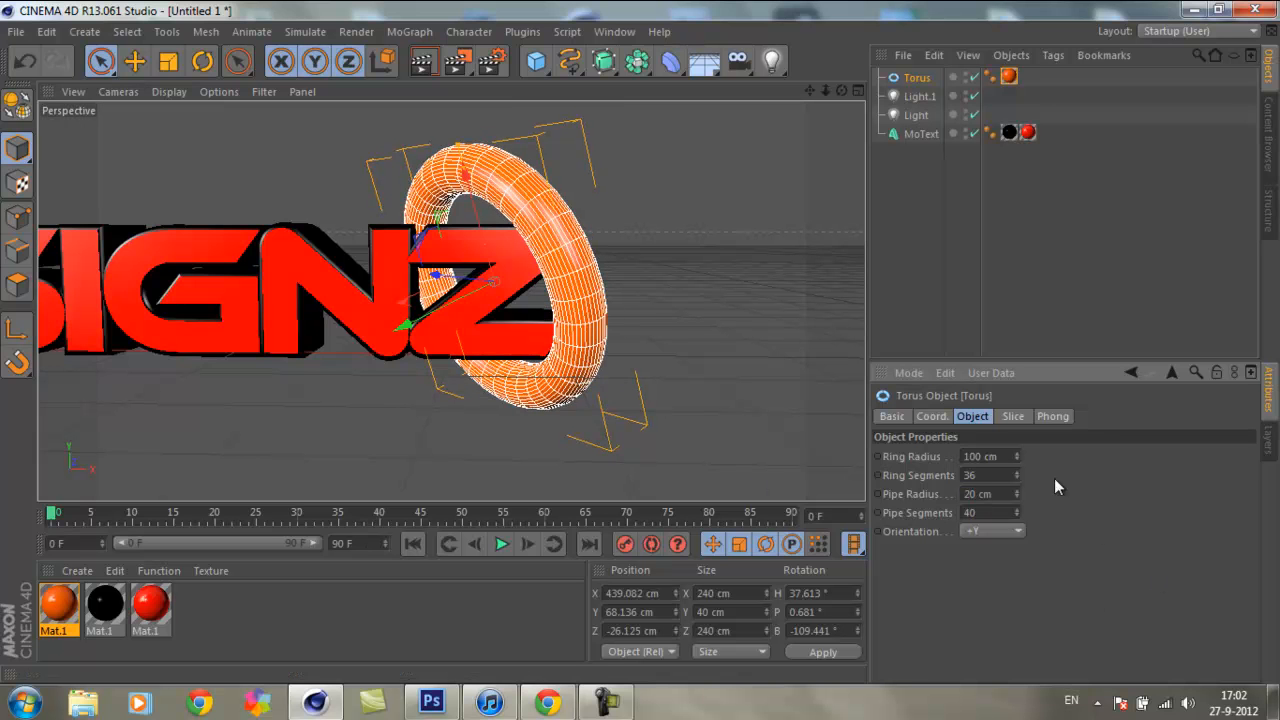
pyautogui.doubleClick(977, 475)
pyautogui.moveTo(1020, 471)
pyautogui.mouseDown()
pyautogui.moveTo(1020, 450)
pyautogui.moveTo(1024, 477)
pyautogui.mouseUp()
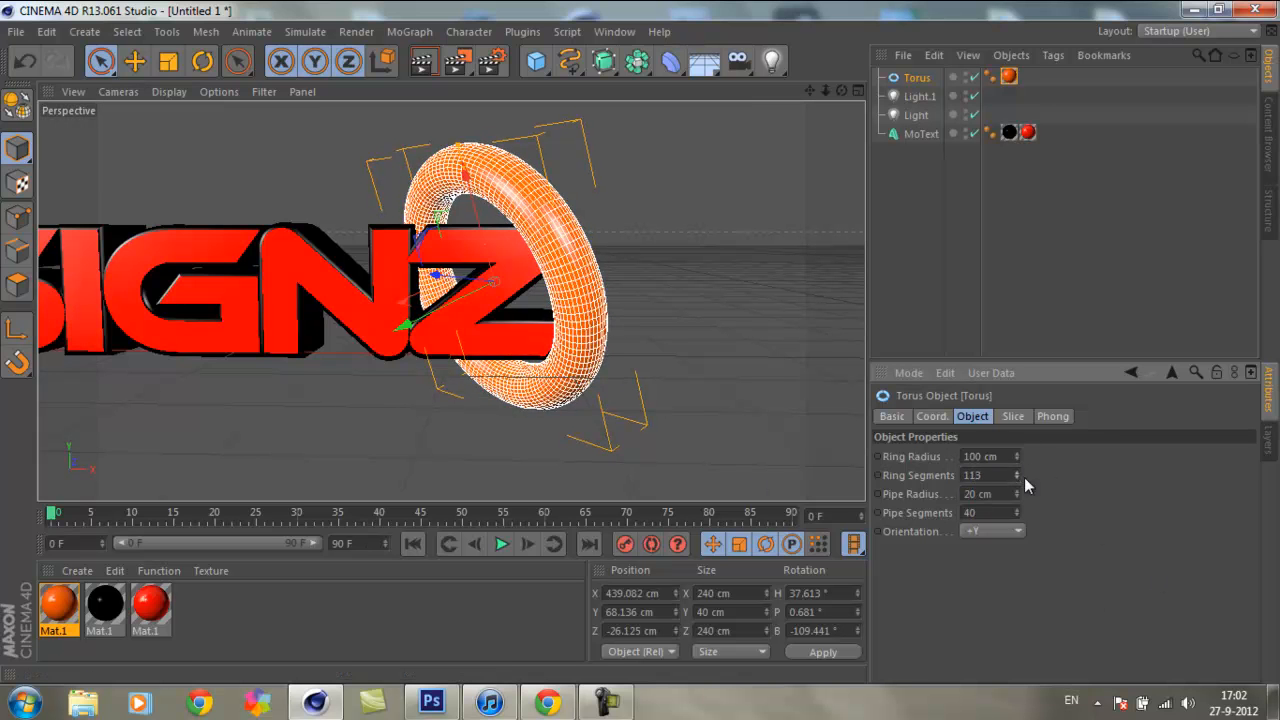
pyautogui.click(634, 156)
pyautogui.click(422, 61)
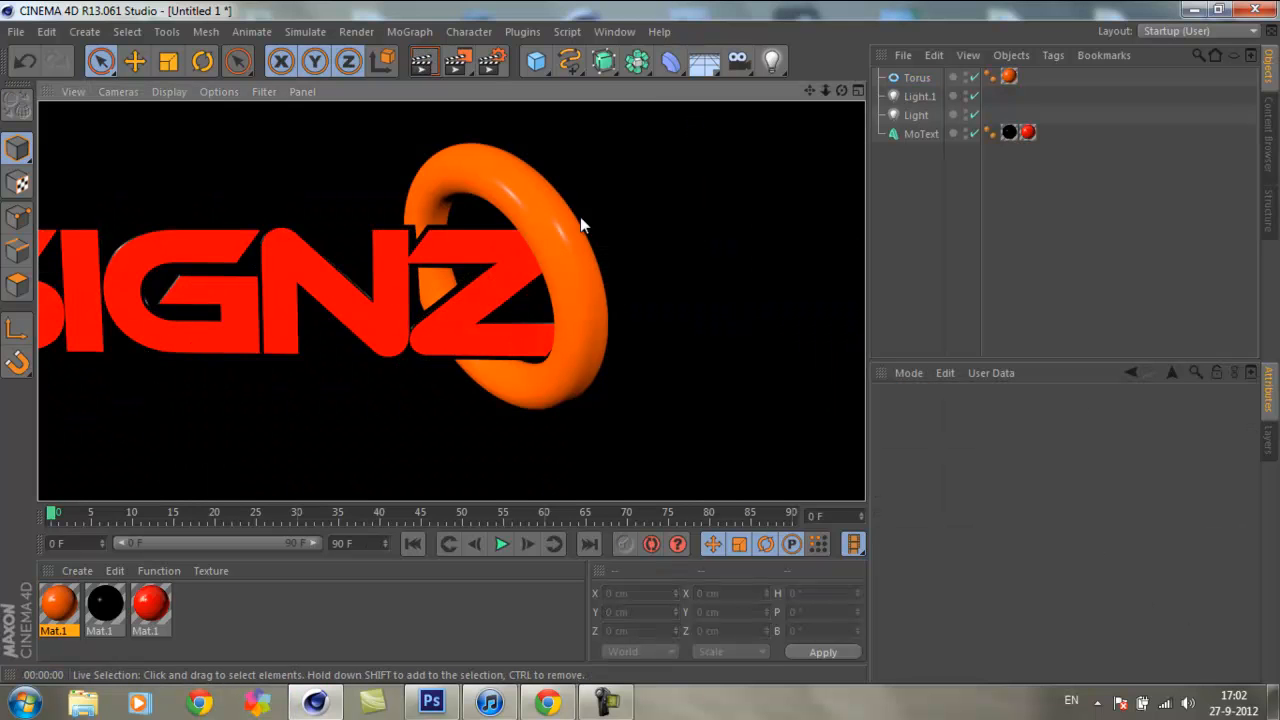
pyautogui.click(676, 195)
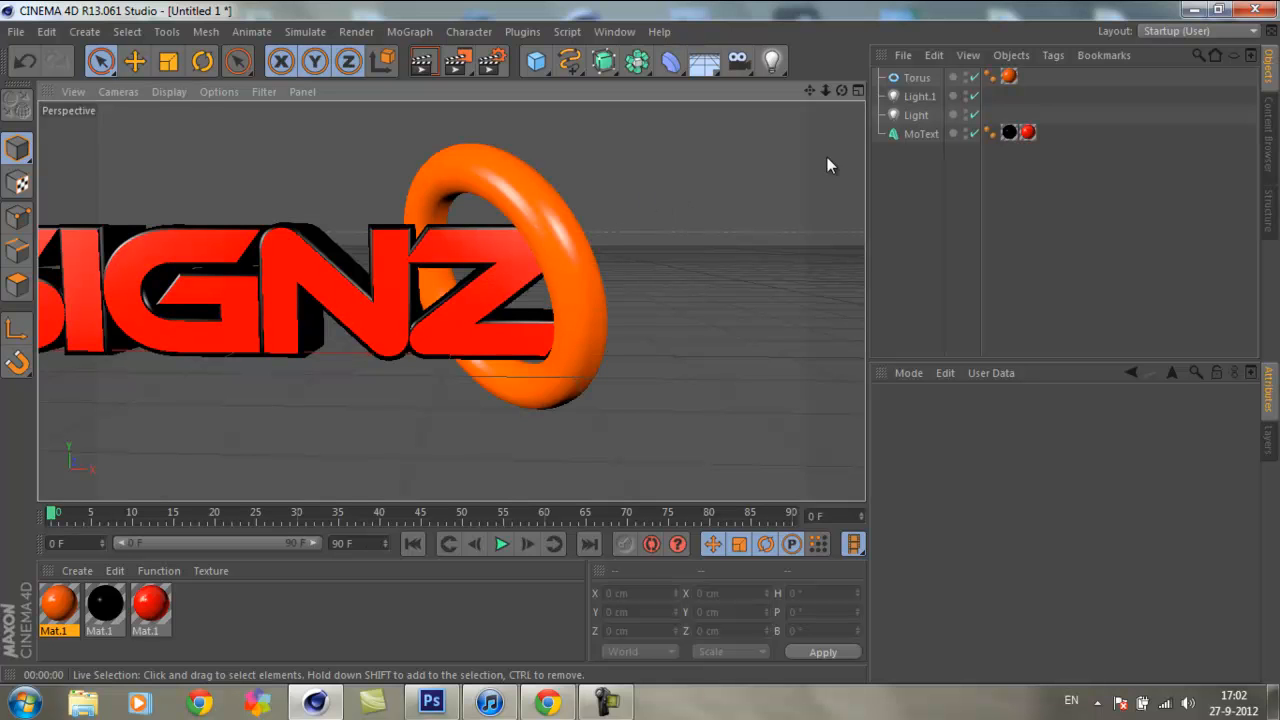
# Step: Raise the torus's pipe segments to 163 and test-render the ring in the perspective view
pyautogui.click(915, 78)
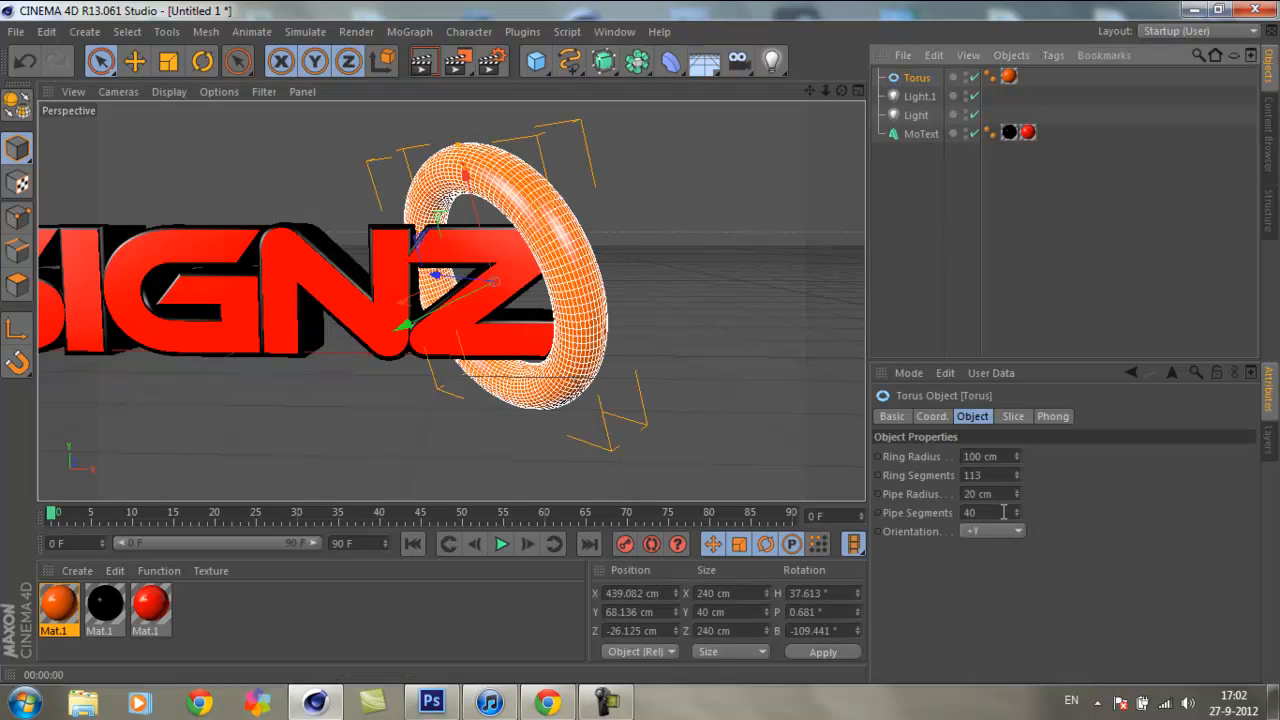
pyautogui.moveTo(1019, 520)
pyautogui.mouseDown()
pyautogui.moveTo(1028, 440)
pyautogui.moveTo(1018, 499)
pyautogui.mouseUp()
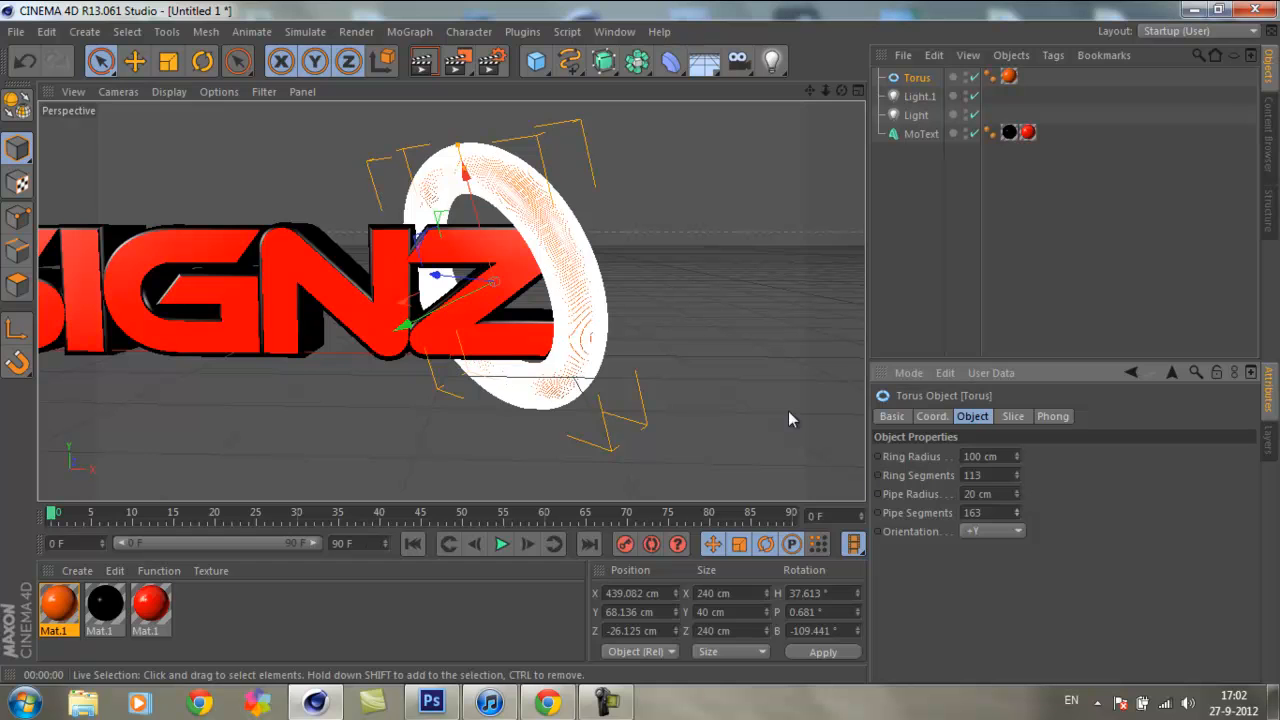
pyautogui.click(602, 148)
pyautogui.click(421, 61)
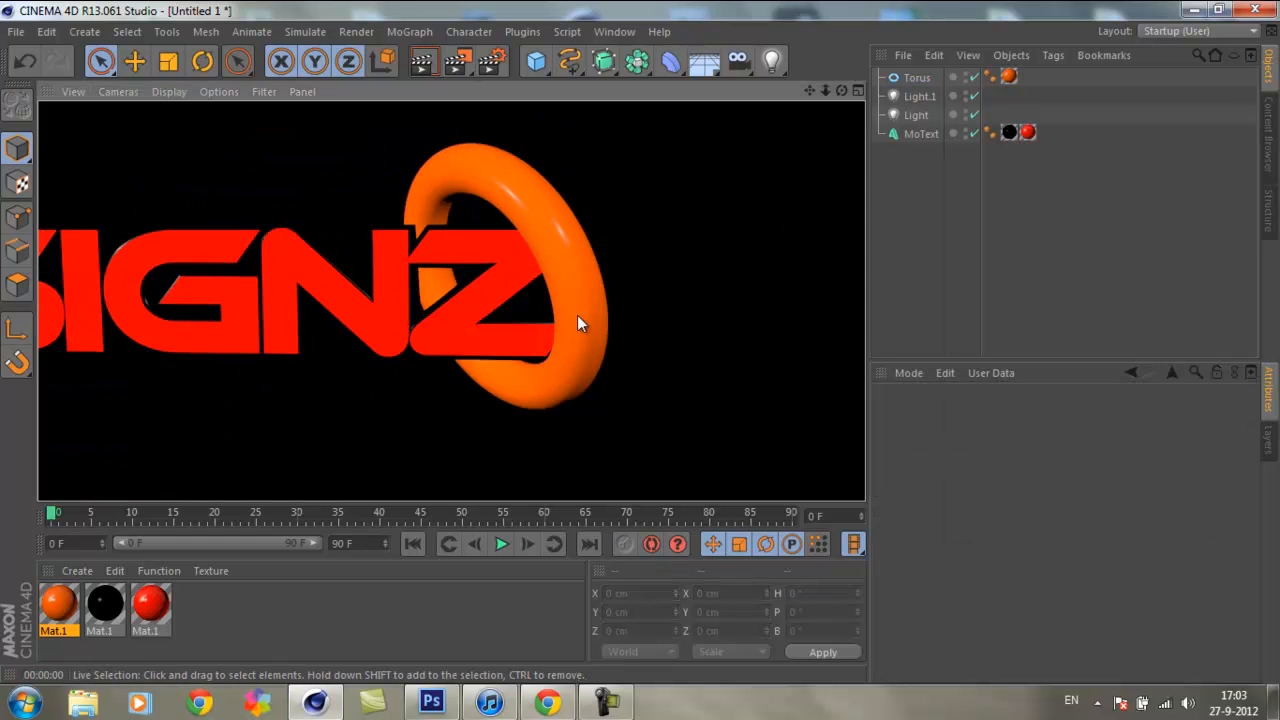
pyautogui.click(652, 193)
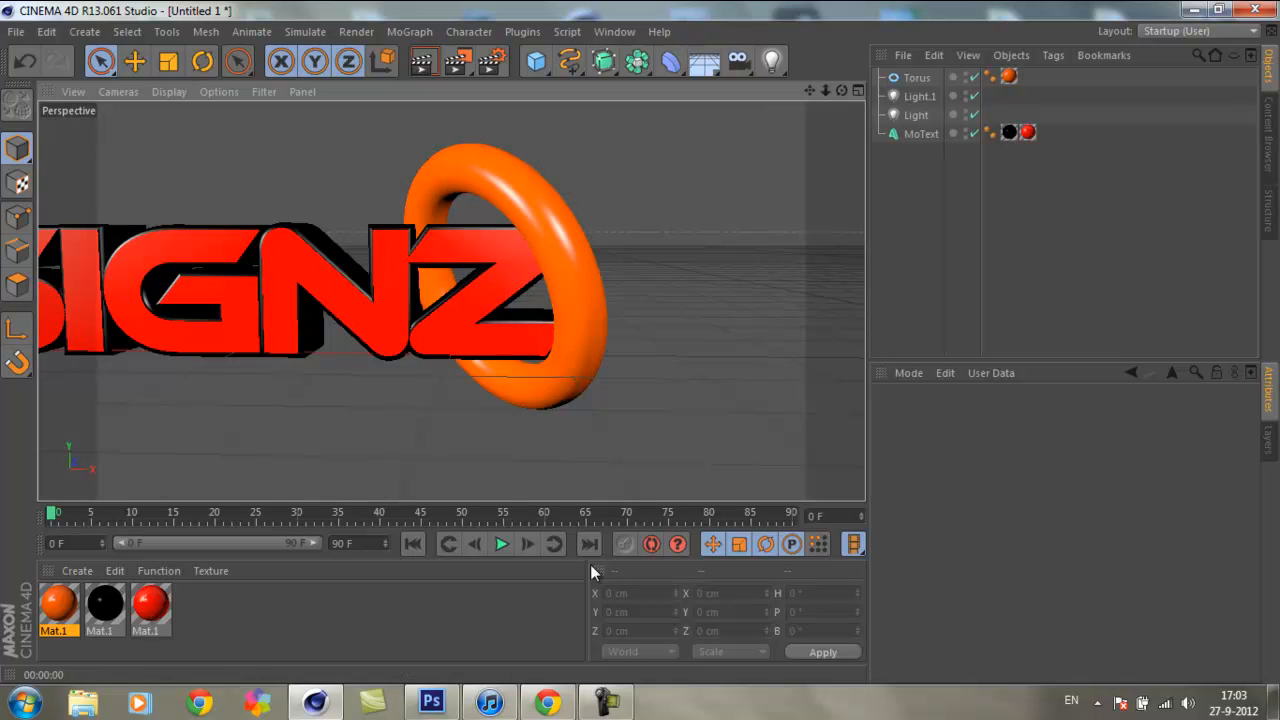
# Step: Add a sphere and raise it above the middle of the text to about Y 234 cm
pyautogui.scroll(-5, 633, 359)
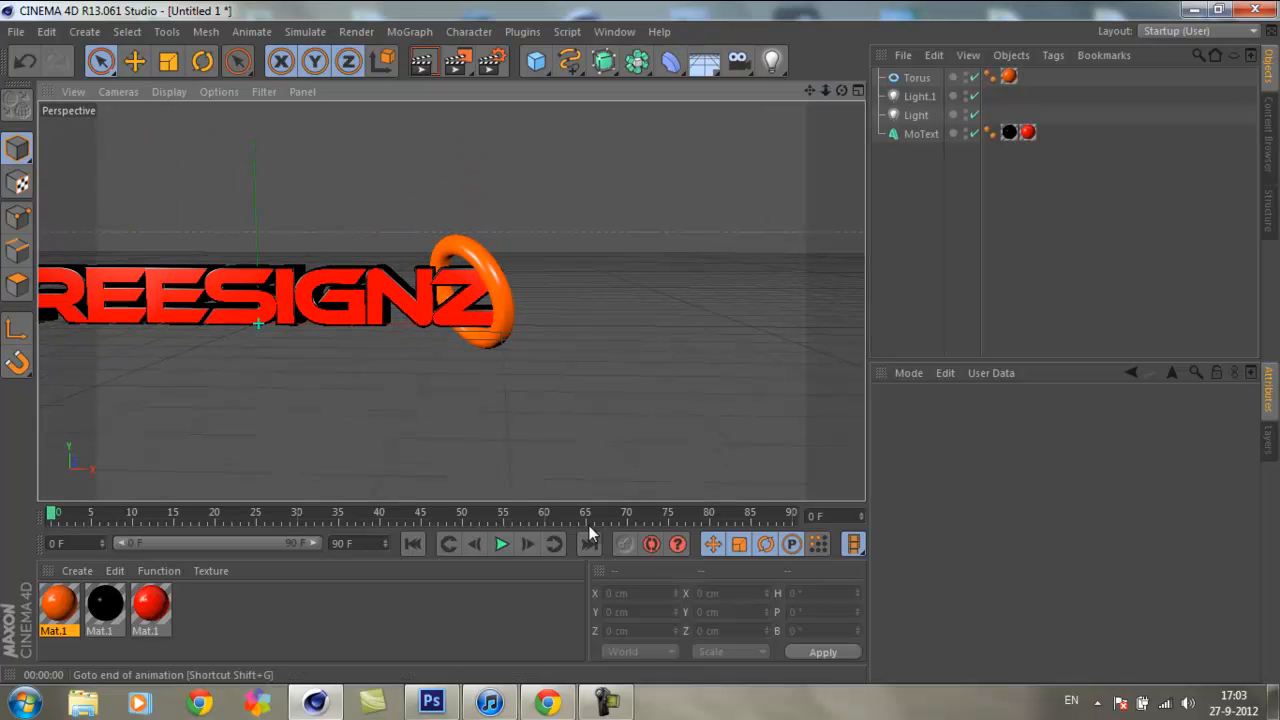
pyautogui.moveTo(814, 90)
pyautogui.mouseDown()
pyautogui.moveTo(655, 343)
pyautogui.moveTo(641, 342)
pyautogui.moveTo(803, 82)
pyautogui.mouseUp()
pyautogui.moveTo(536, 61); pyautogui.dragTo(909, 157)
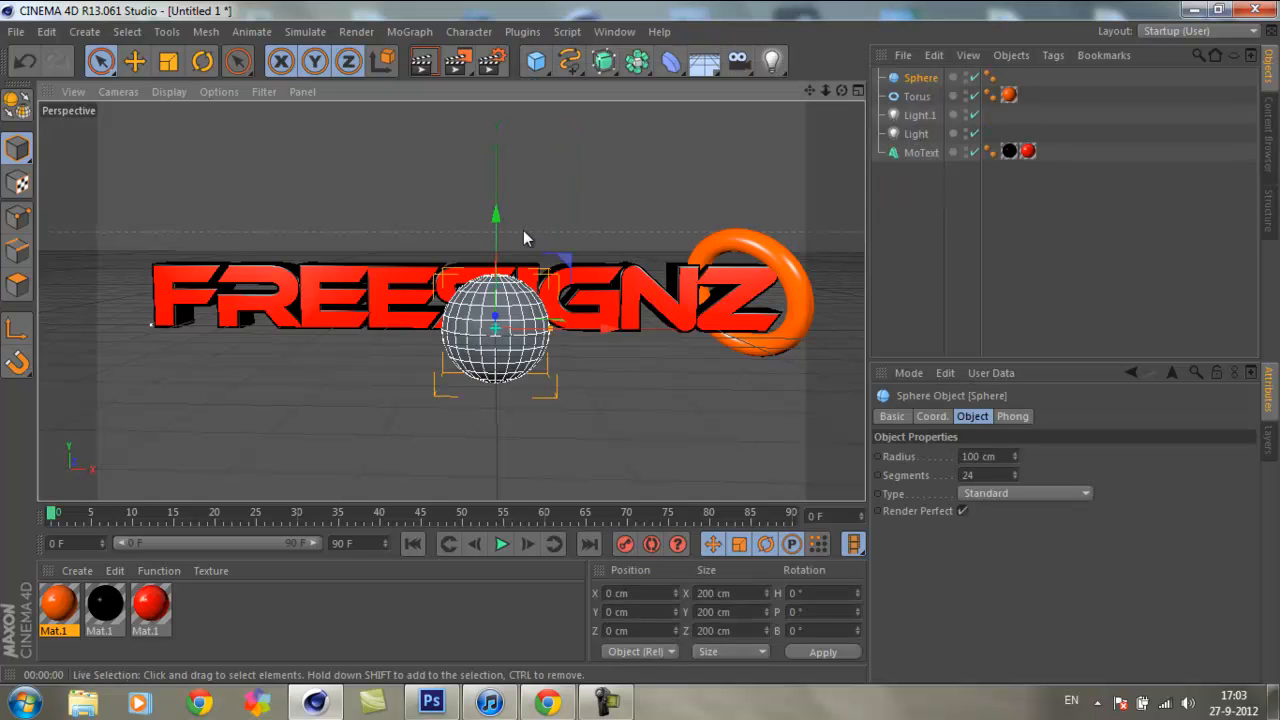
pyautogui.moveTo(495, 214); pyautogui.dragTo(503, 100)
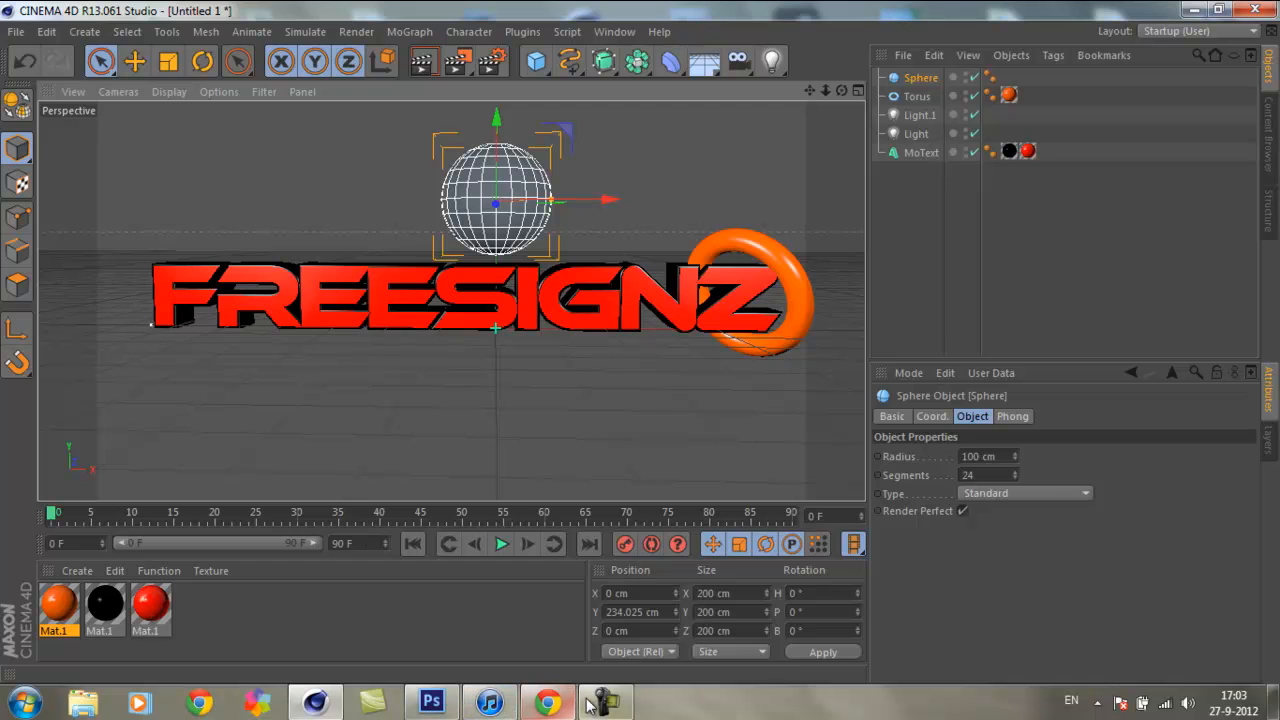
pyautogui.click(490, 704)
pyautogui.click(1189, 614)
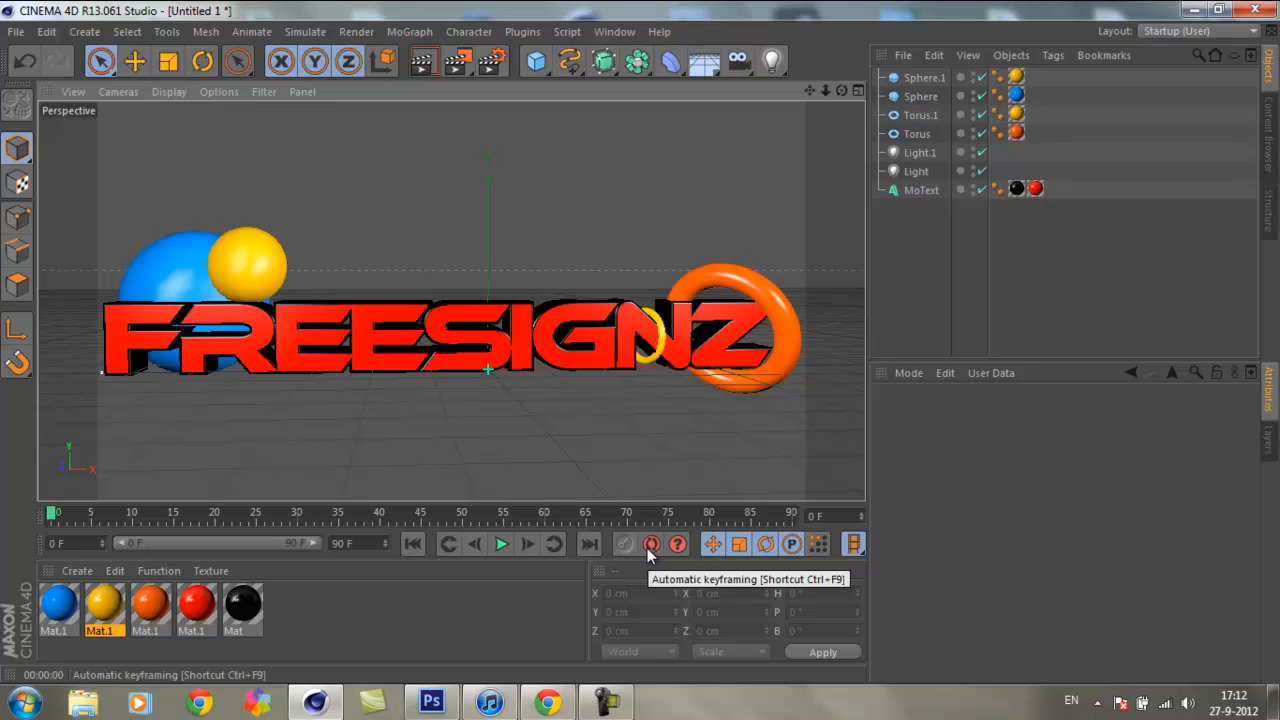
# Step: Test-render the view and shift the blue sphere behind the F and R slightly to about X -547 cm
pyautogui.click(422, 61)
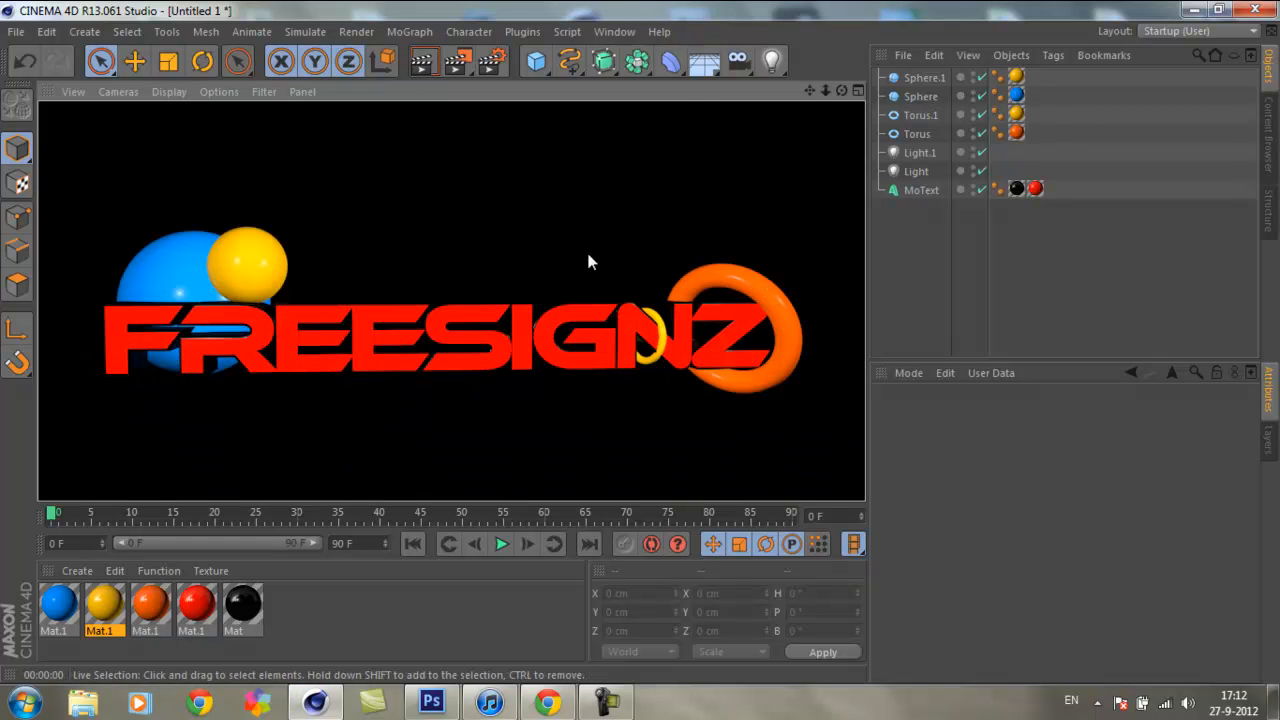
pyautogui.click(166, 272)
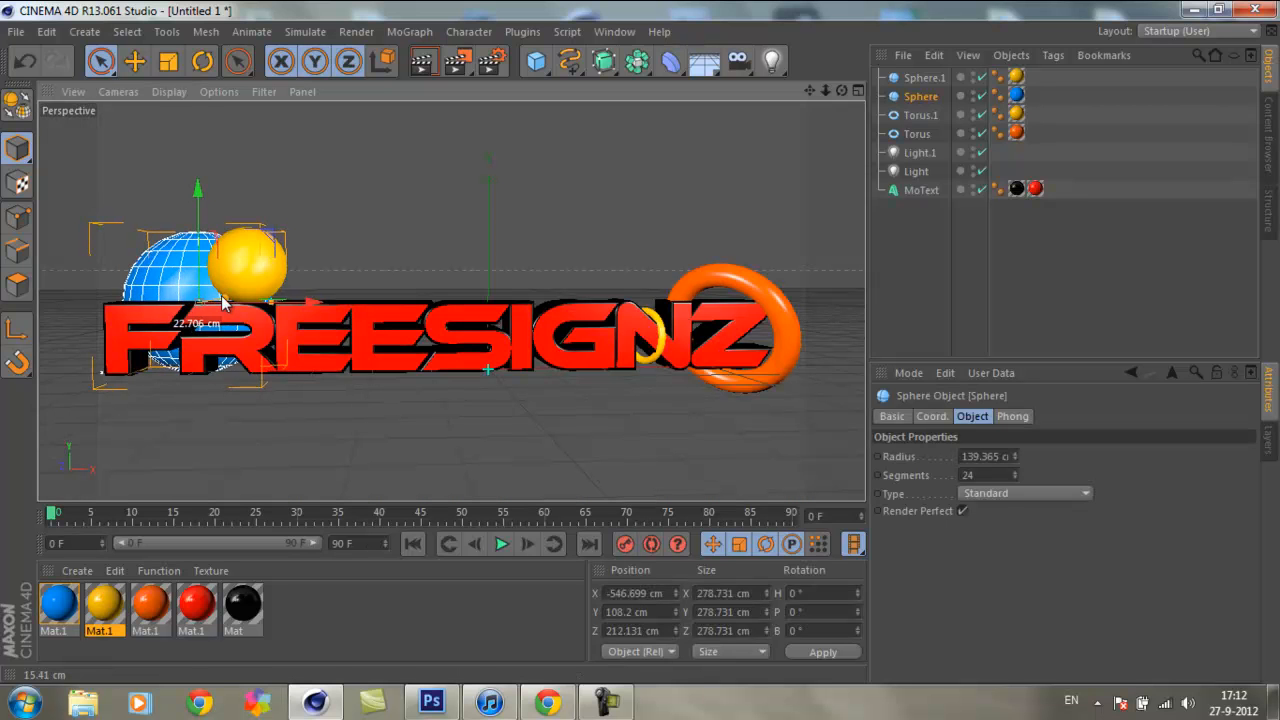
pyautogui.click(384, 228)
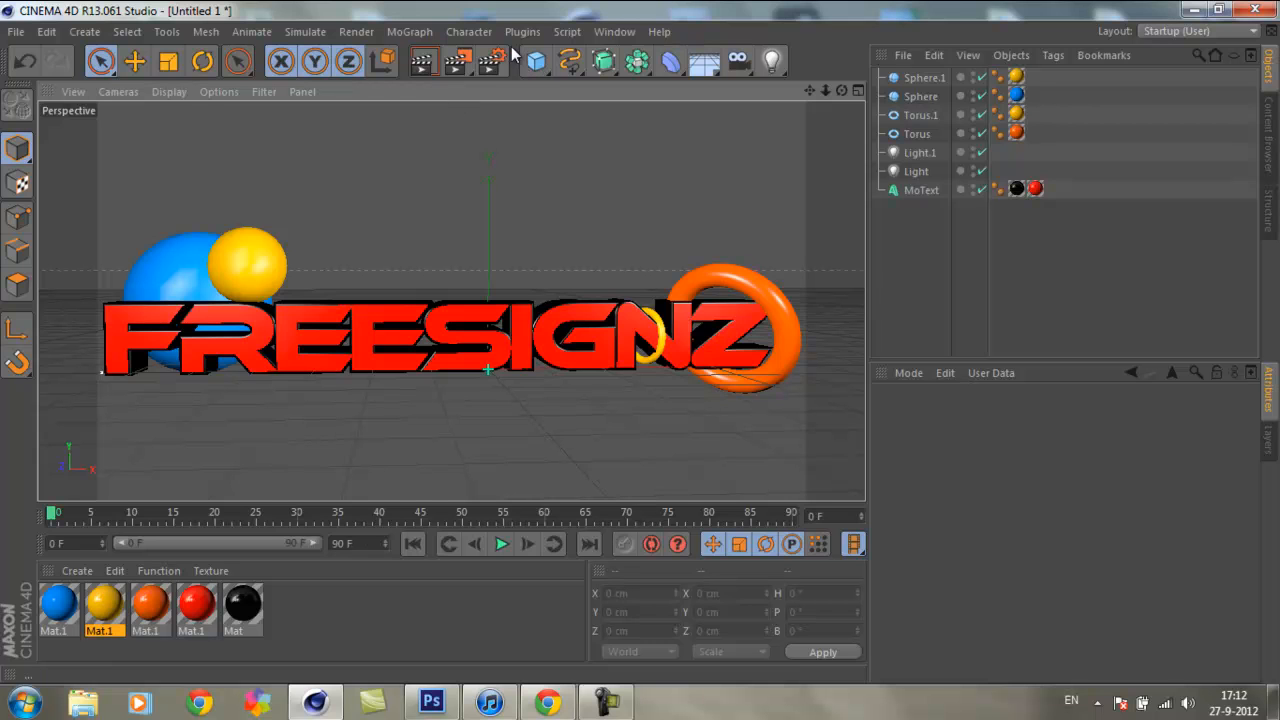
pyautogui.moveTo(842, 91); pyautogui.dragTo(643, 350)
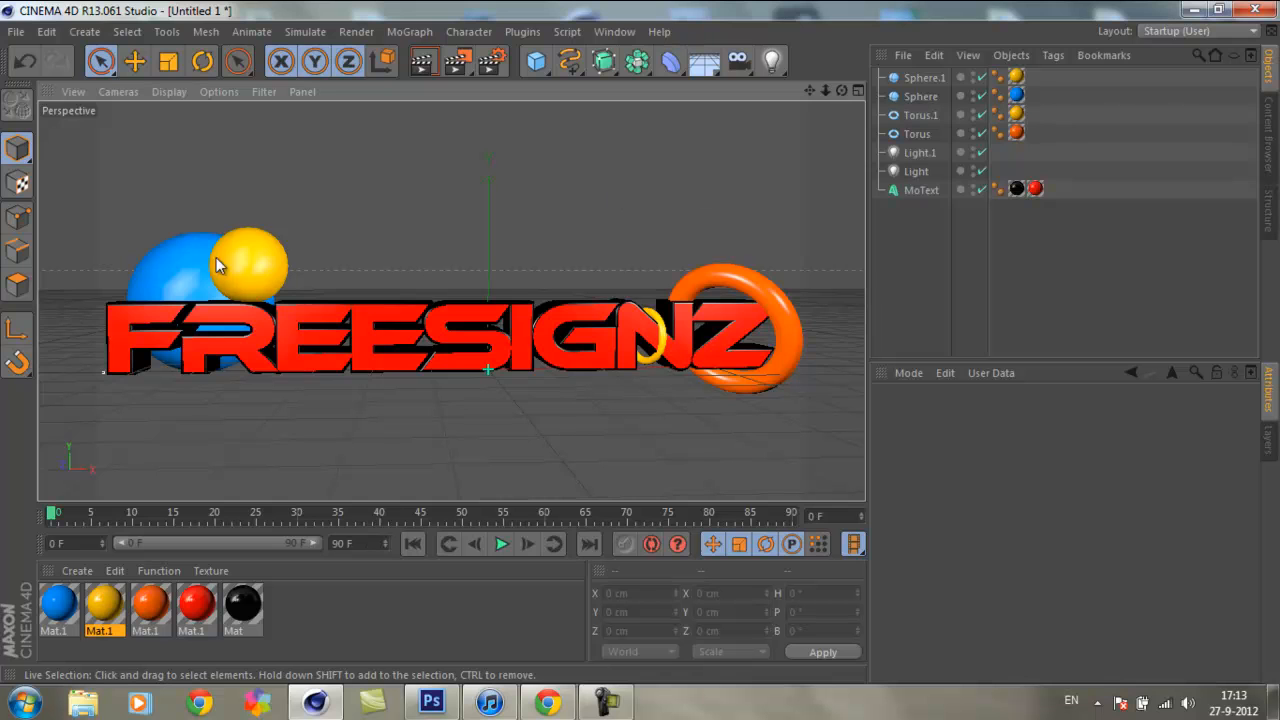
# Step: Configure the render to save as "test youtube" on the Desktop with the alpha channel enabled
pyautogui.click(503, 66)
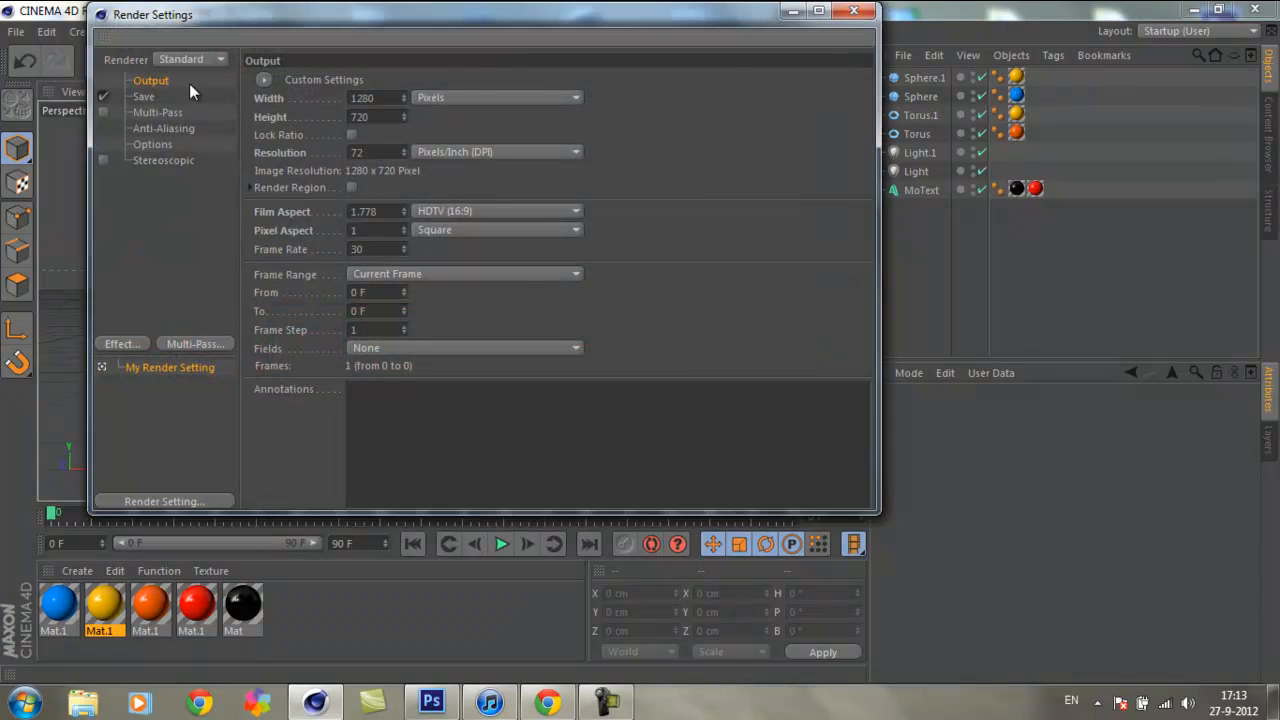
pyautogui.click(143, 97)
pyautogui.click(428, 113)
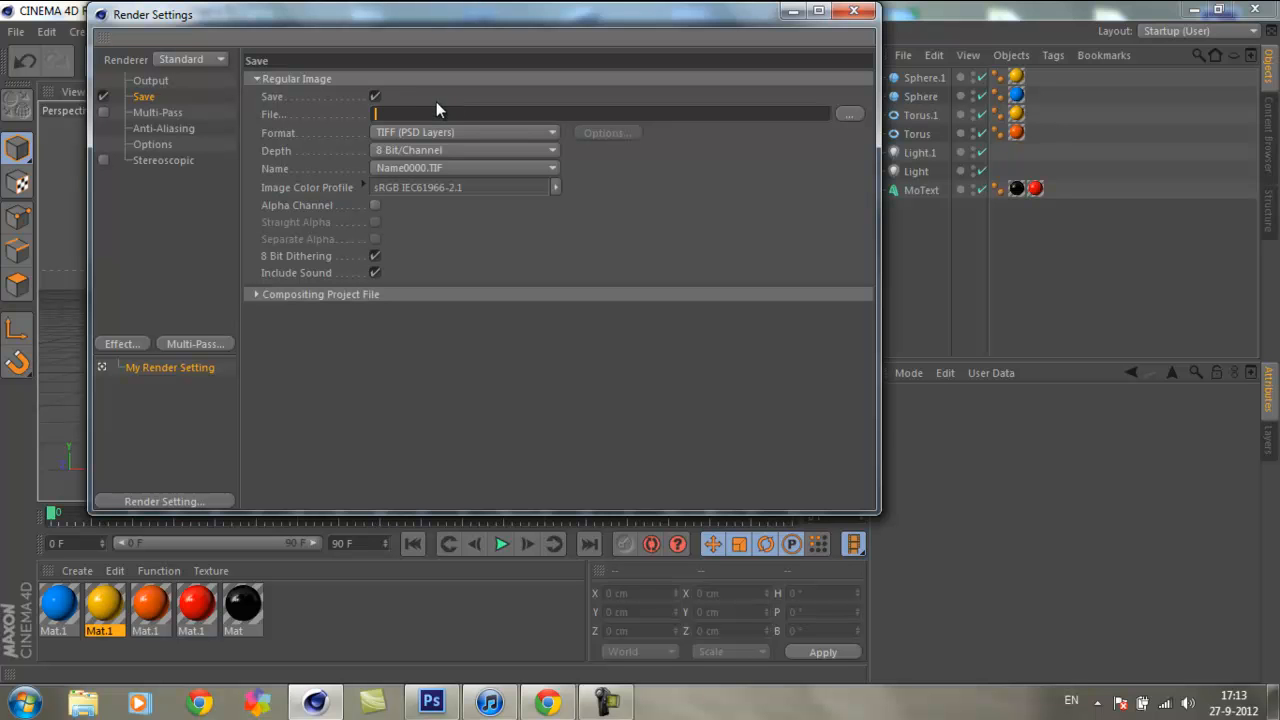
pyautogui.write('test v')
pyautogui.click(849, 114)
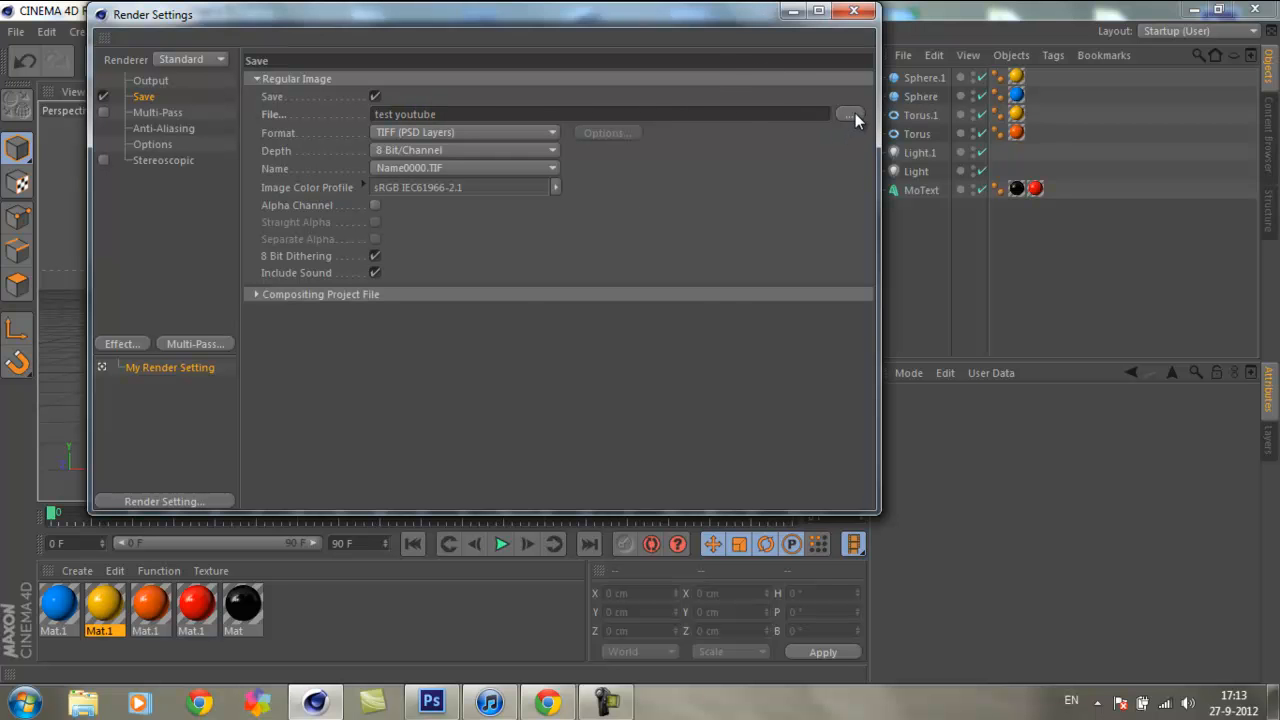
pyautogui.click(560, 440)
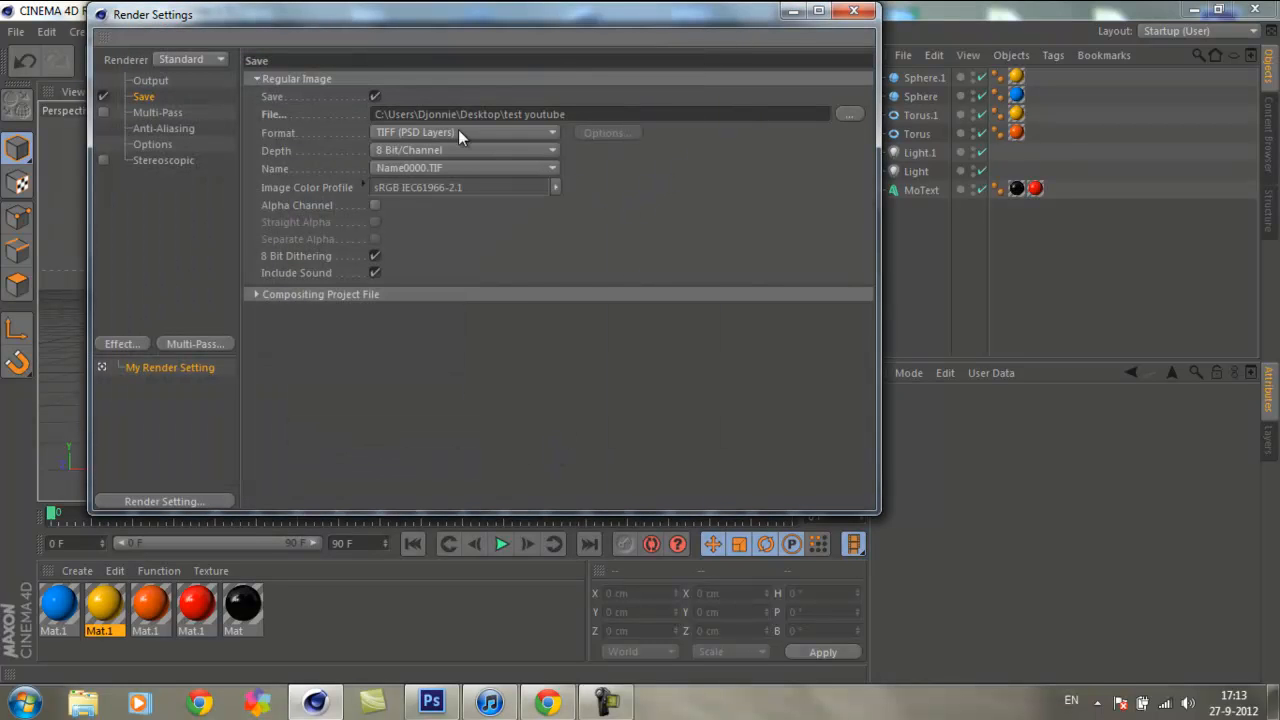
pyautogui.click(374, 205)
# Step: Test-render the perspective view with the render settings moved aside, and restore the settings window to full size
pyautogui.moveTo(514, 5); pyautogui.dragTo(480, 341)
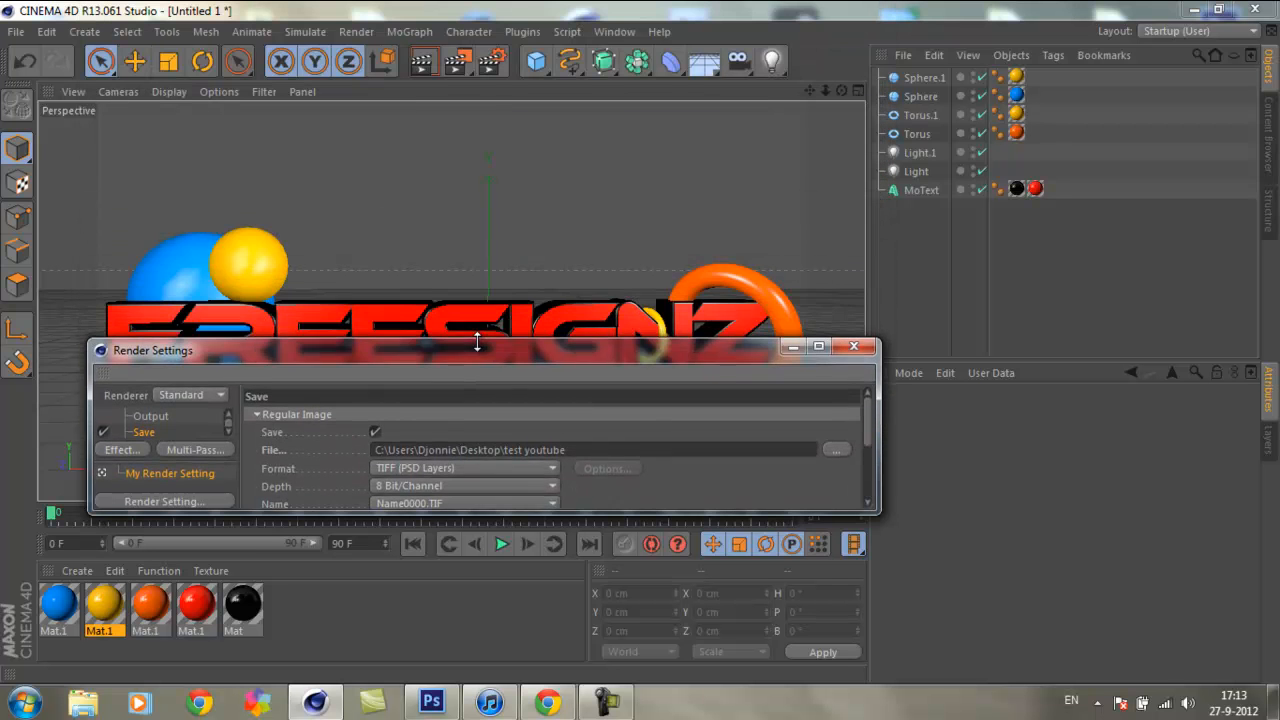
pyautogui.click(421, 62)
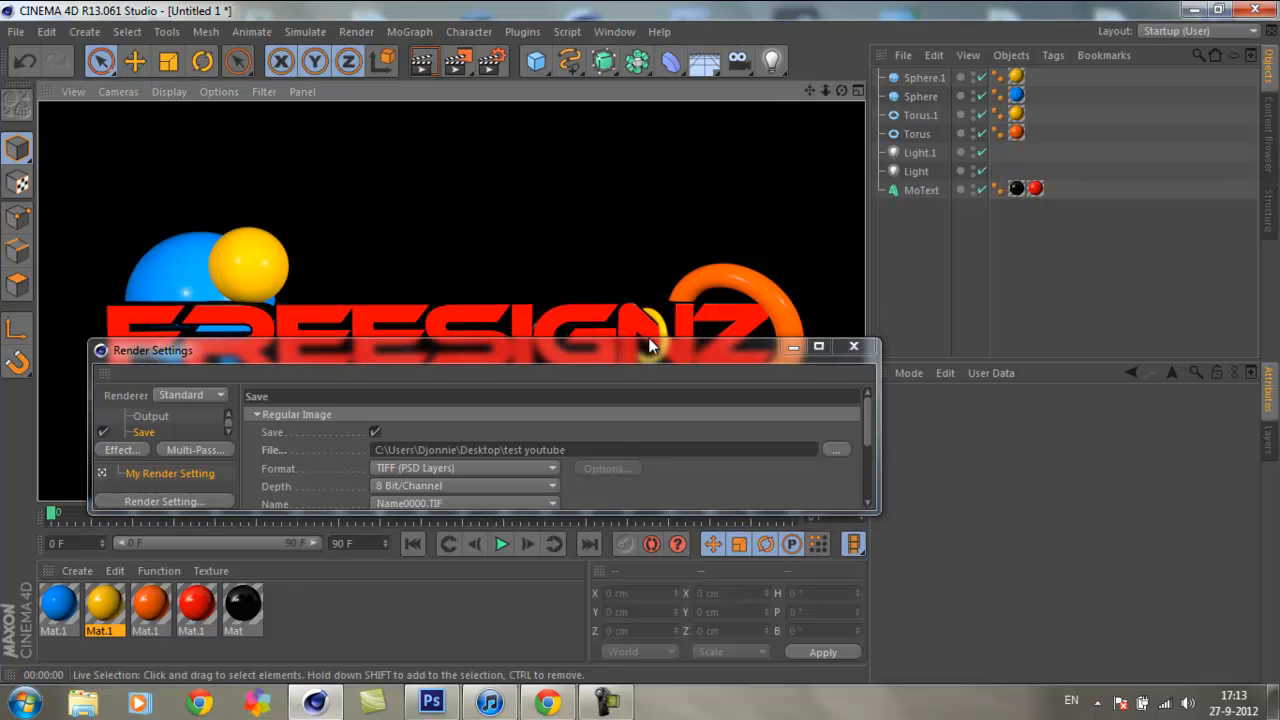
pyautogui.moveTo(504, 357); pyautogui.dragTo(568, 221)
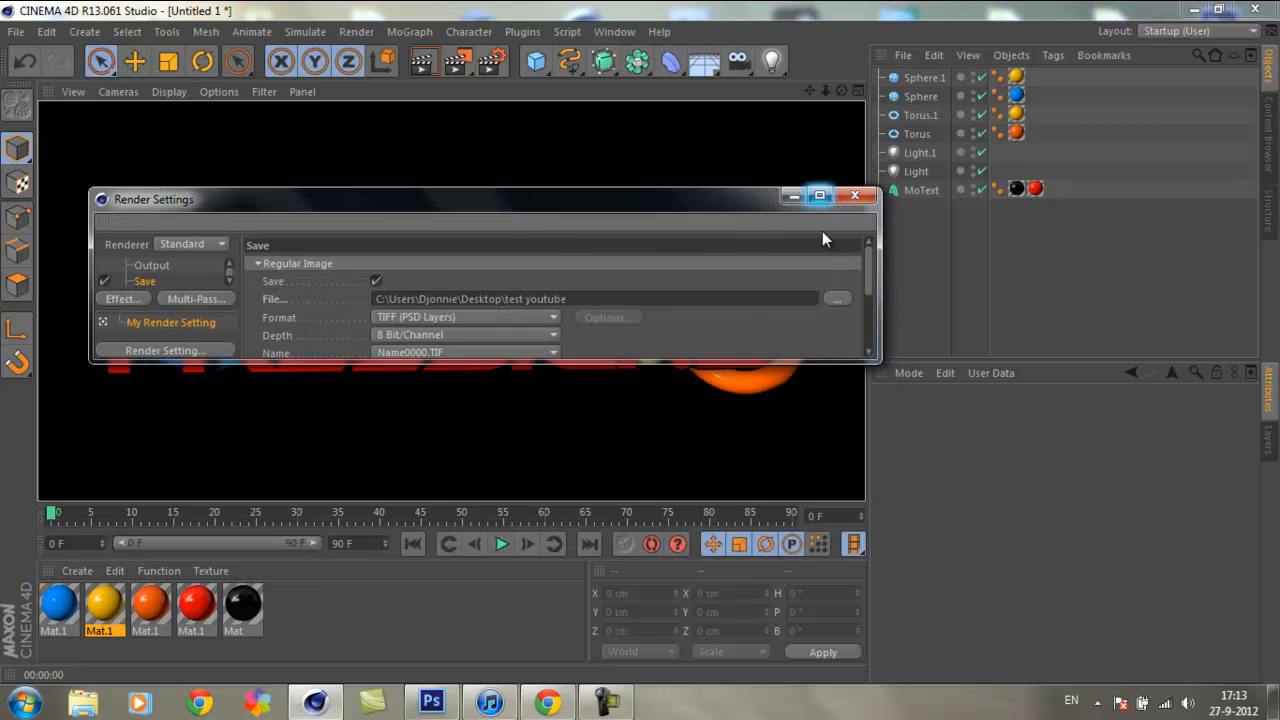
pyautogui.moveTo(768, 360); pyautogui.dragTo(726, 597)
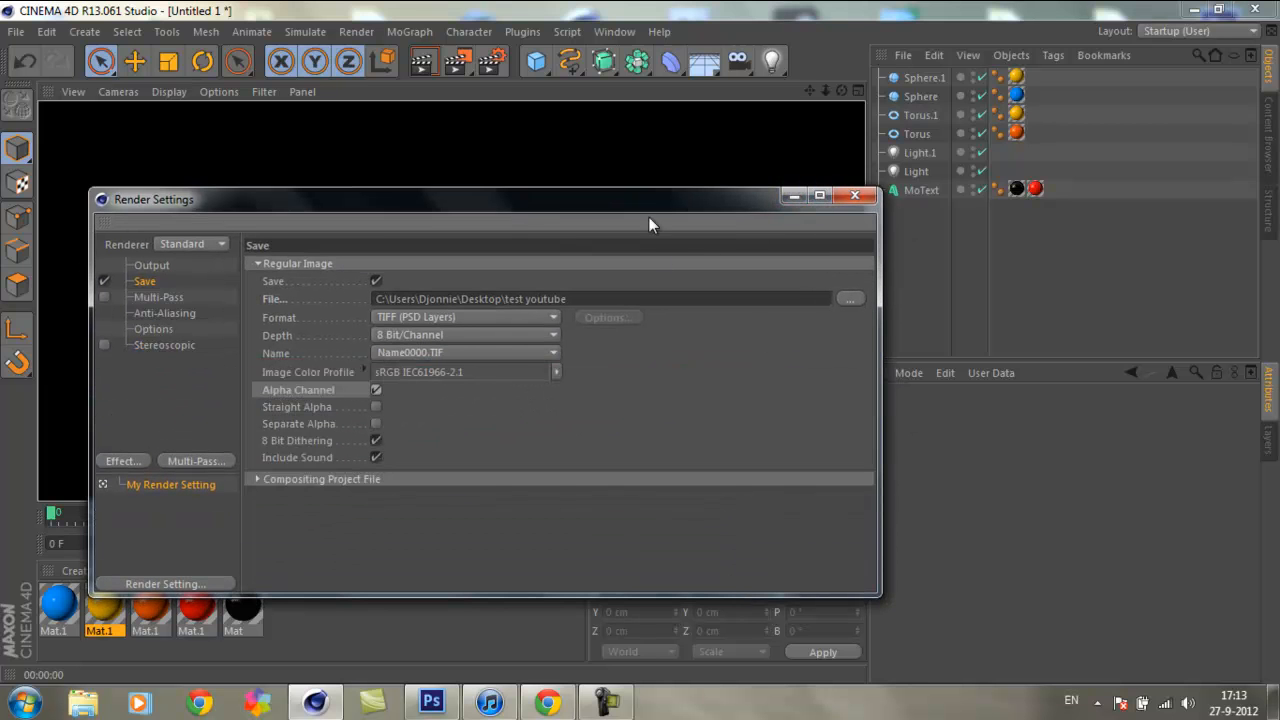
pyautogui.moveTo(646, 189); pyautogui.dragTo(648, 98)
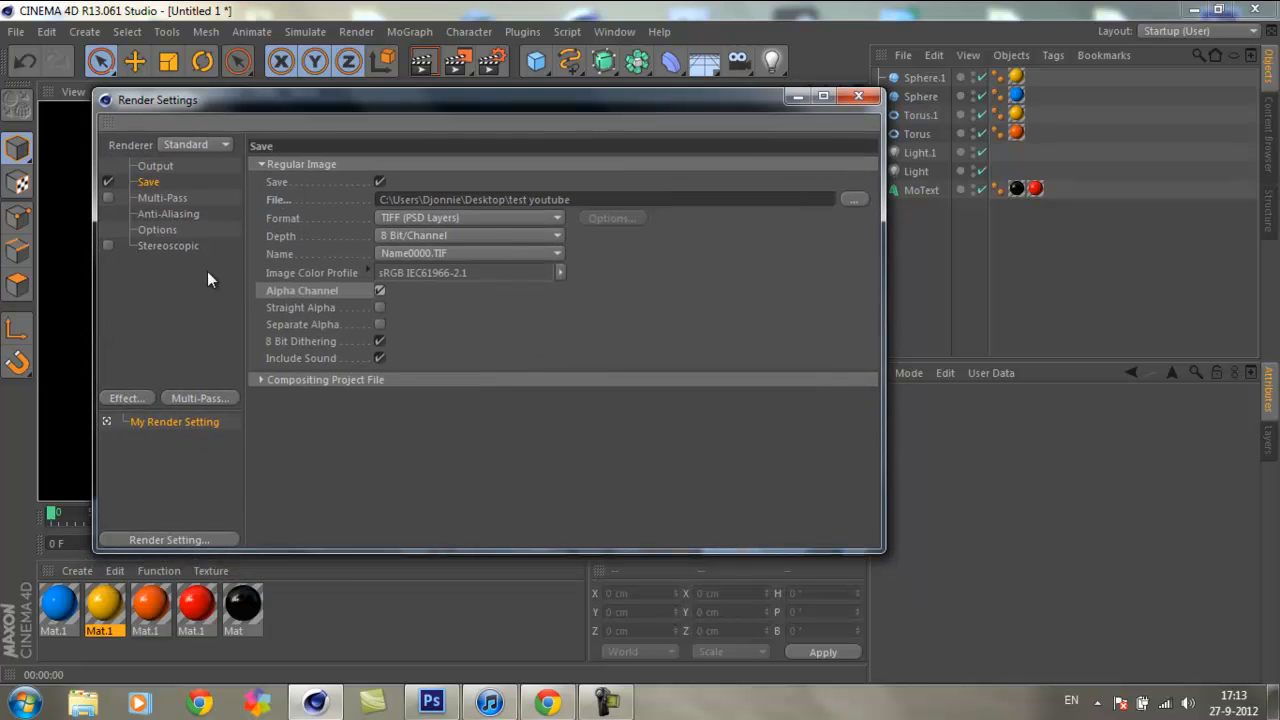
# Step: Review the Multi-Pass, Anti-Aliasing, Options and Stereoscopic pages of the render settings
pyautogui.click(170, 229)
pyautogui.click(173, 198)
pyautogui.click(172, 214)
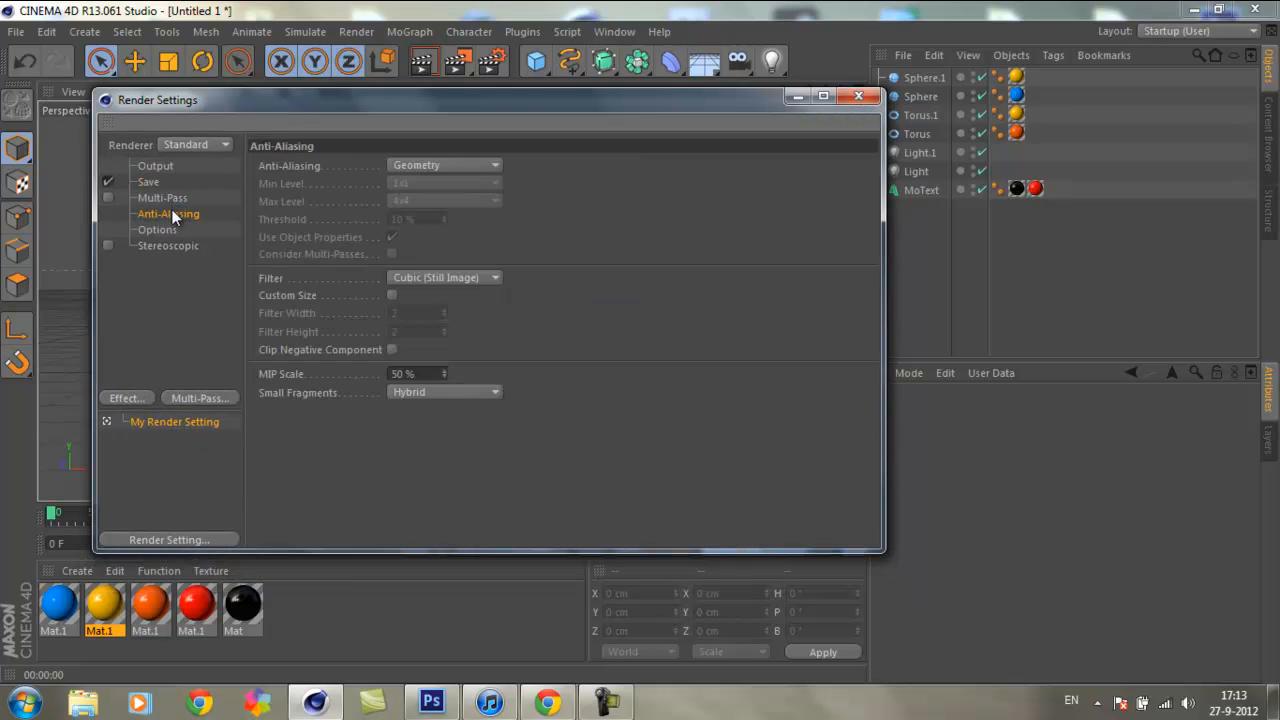
pyautogui.click(170, 230)
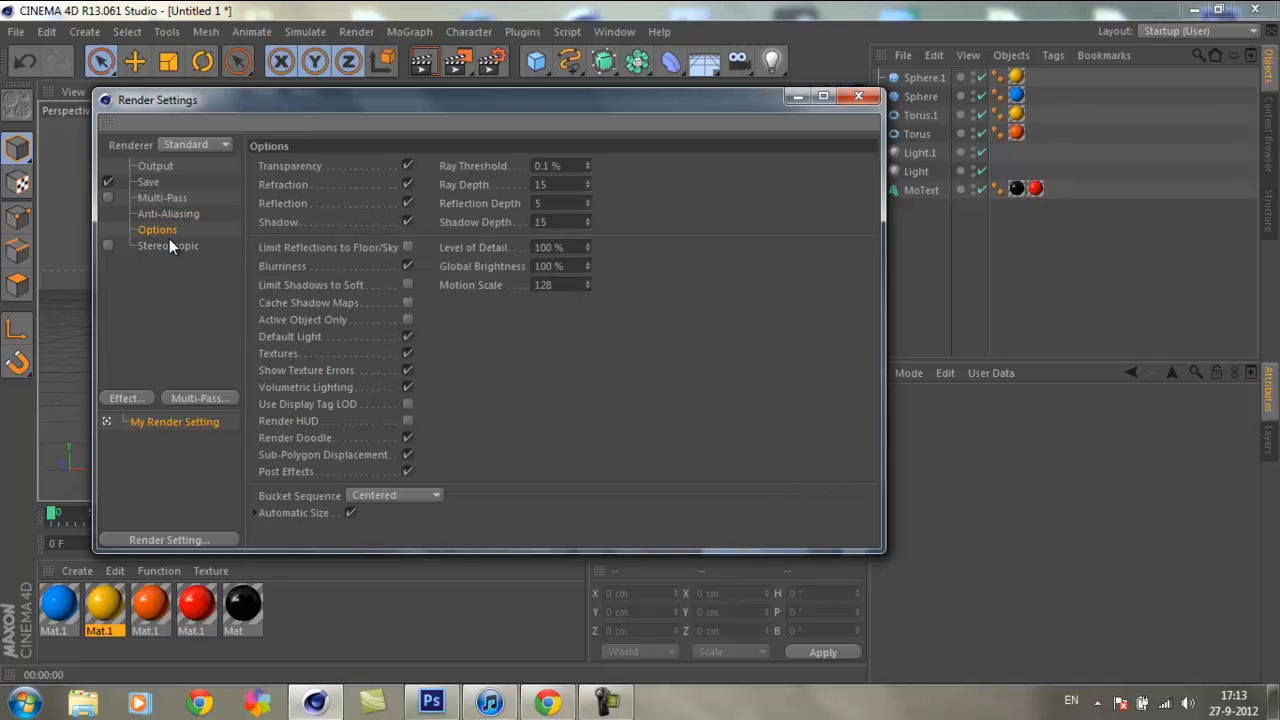
pyautogui.click(161, 247)
pyautogui.click(160, 233)
pyautogui.click(159, 305)
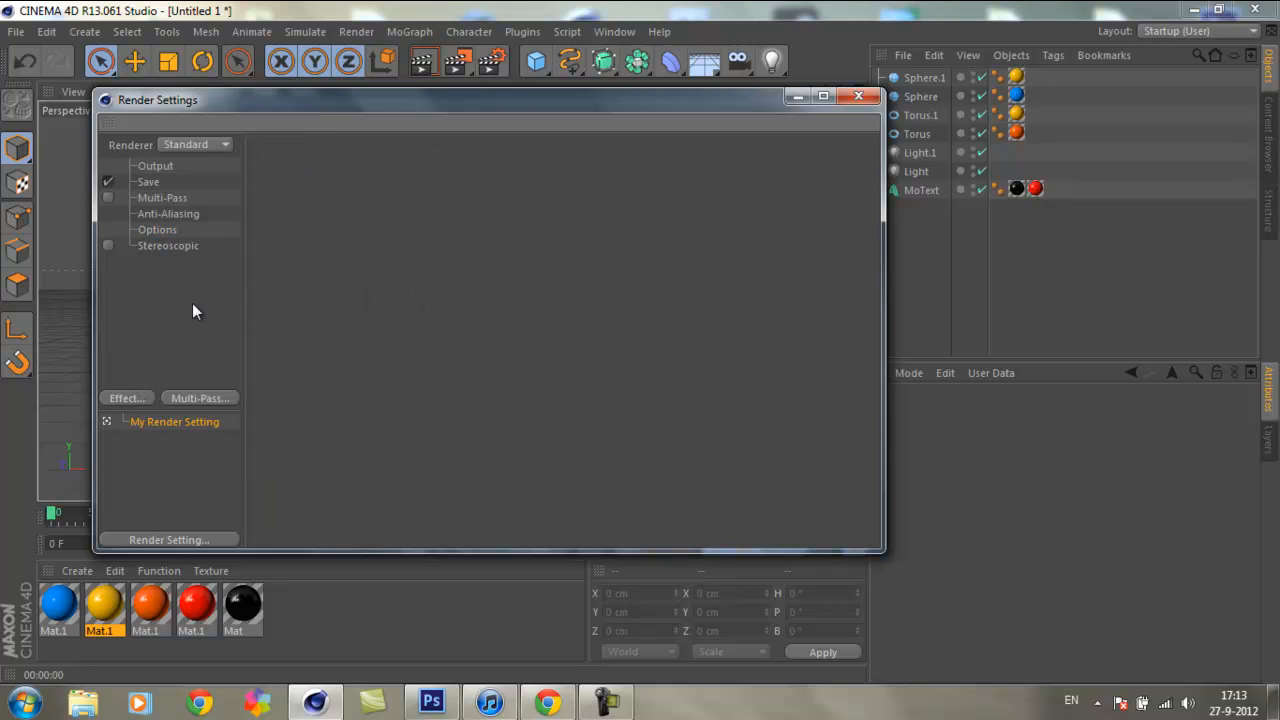
# Step: Add the Ambient Occlusion effect to the render and set its minimum samples to 90 and maximum samples to 120
pyautogui.click(131, 396)
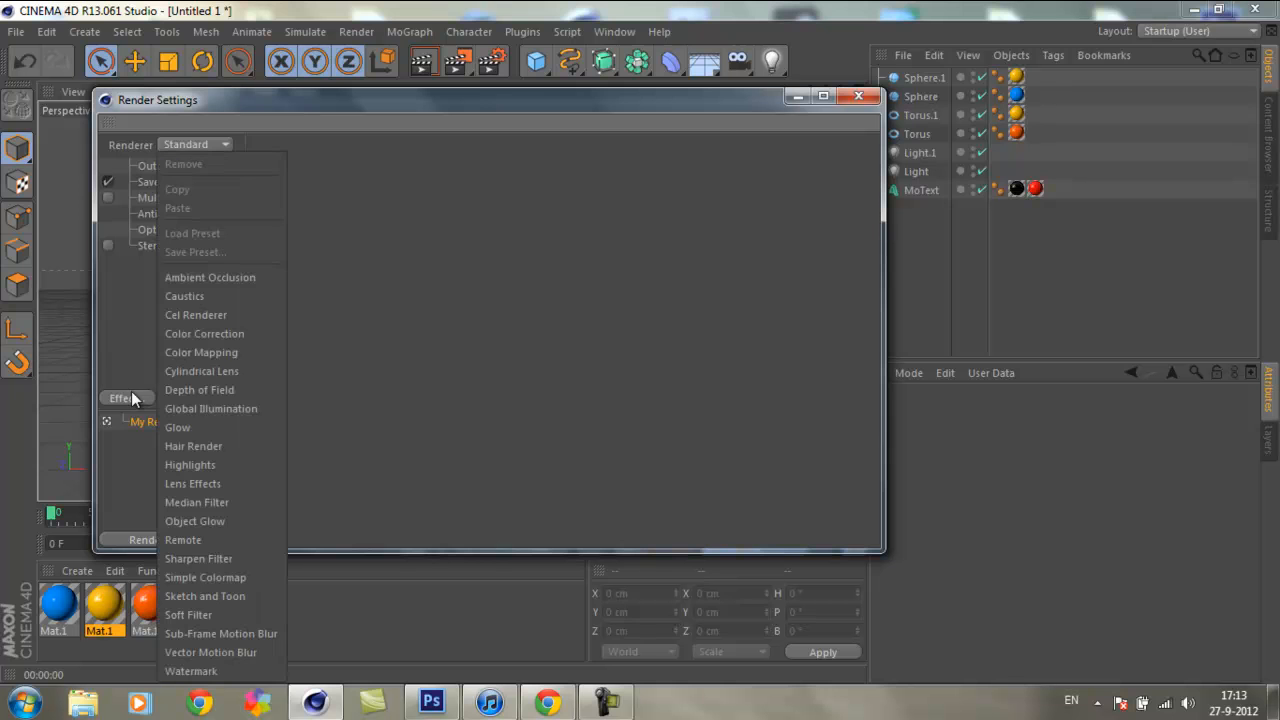
pyautogui.click(208, 279)
pyautogui.moveTo(646, 131)
pyautogui.mouseDown()
pyautogui.moveTo(620, 257)
pyautogui.moveTo(658, 236)
pyautogui.moveTo(647, 102)
pyautogui.moveTo(652, 115)
pyautogui.mouseUp()
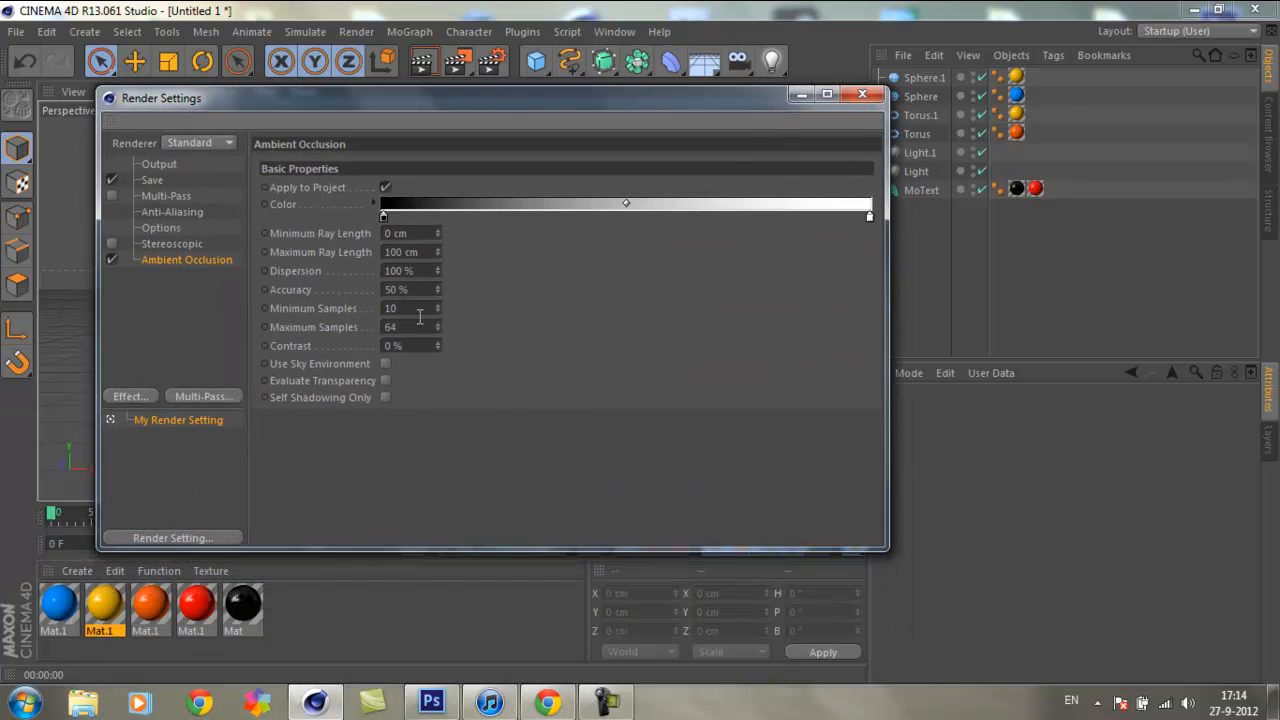
pyautogui.click(424, 309)
pyautogui.write('70')
pyautogui.click(393, 326)
pyautogui.write('120')
pyautogui.press('Return')
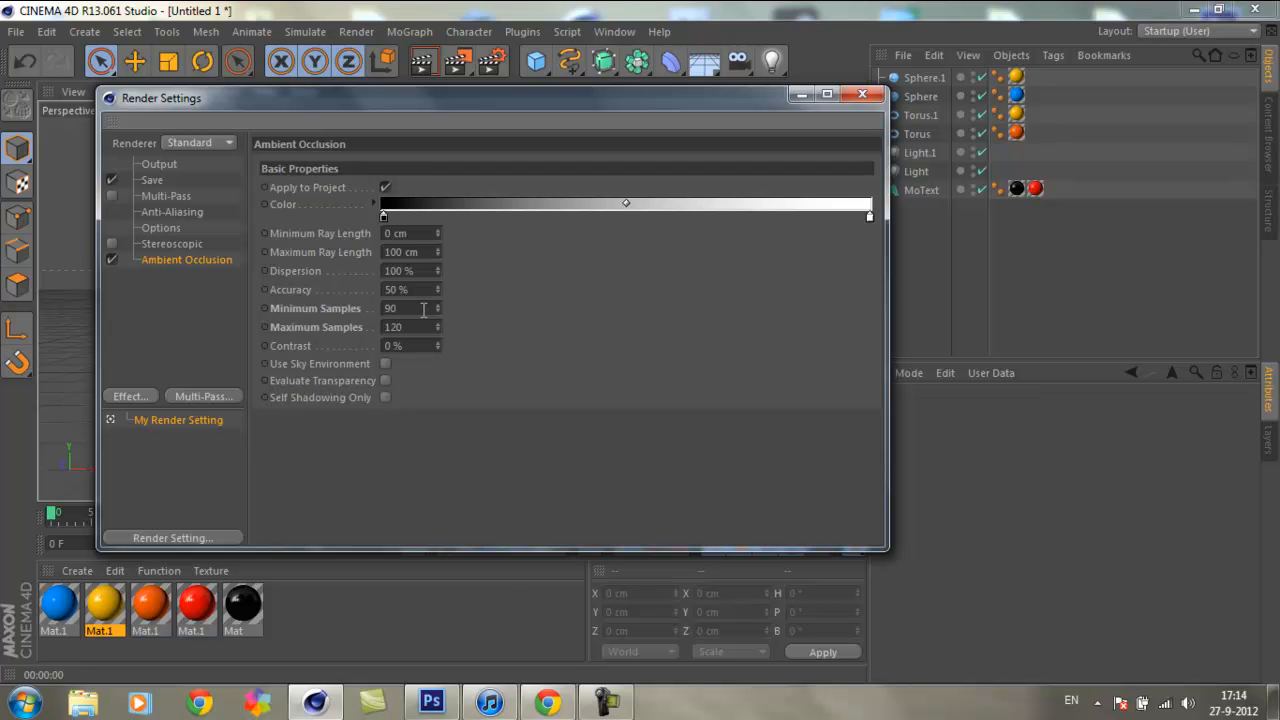
pyautogui.moveTo(362, 314); pyautogui.dragTo(396, 338)
pyautogui.write('30')
pyautogui.write('20')
# Step: Add the Global Illumination effect, setting its irradiance cache to High stochastic samples and a high record density preset
pyautogui.moveTo(518, 93); pyautogui.dragTo(511, 160)
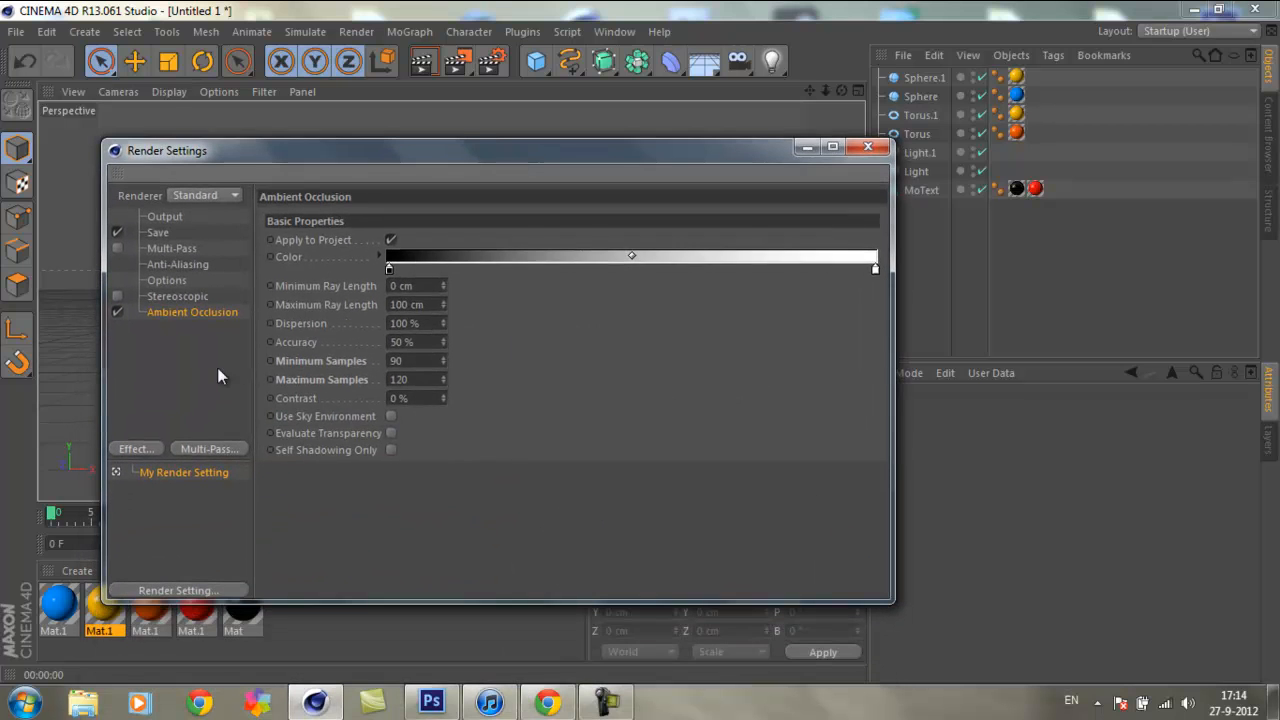
pyautogui.click(175, 418)
pyautogui.click(136, 449)
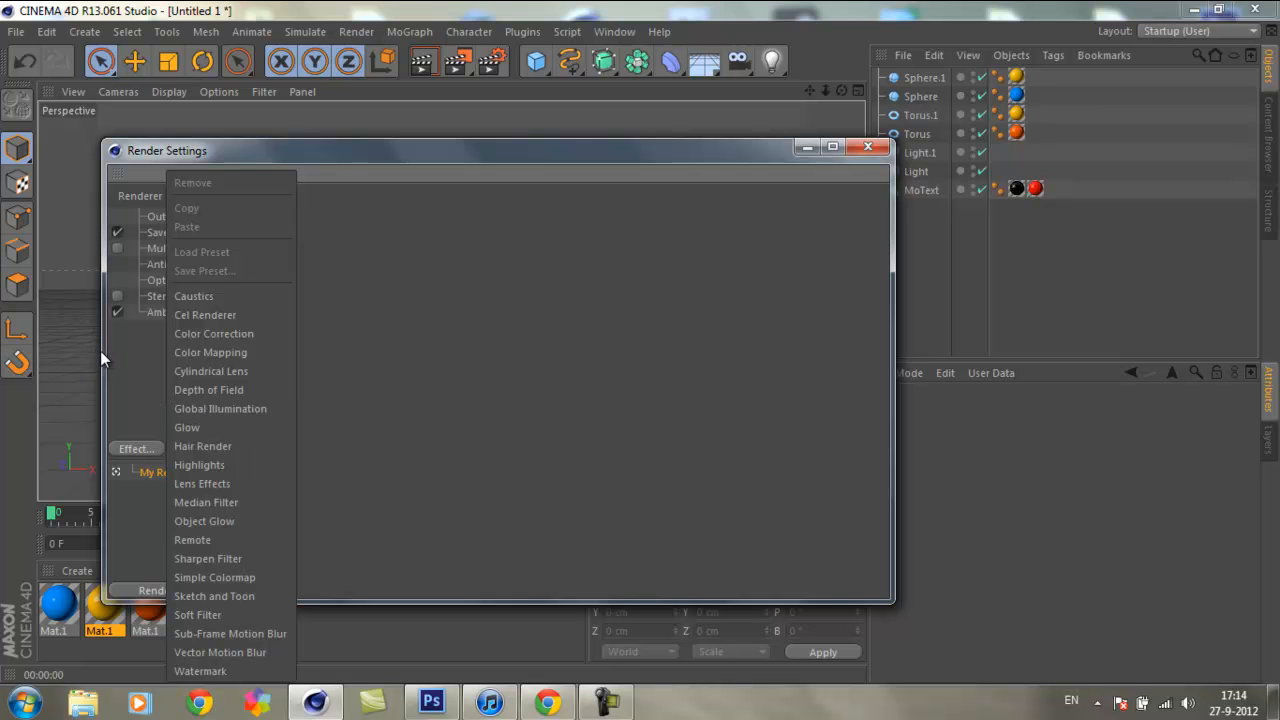
pyautogui.click(247, 408)
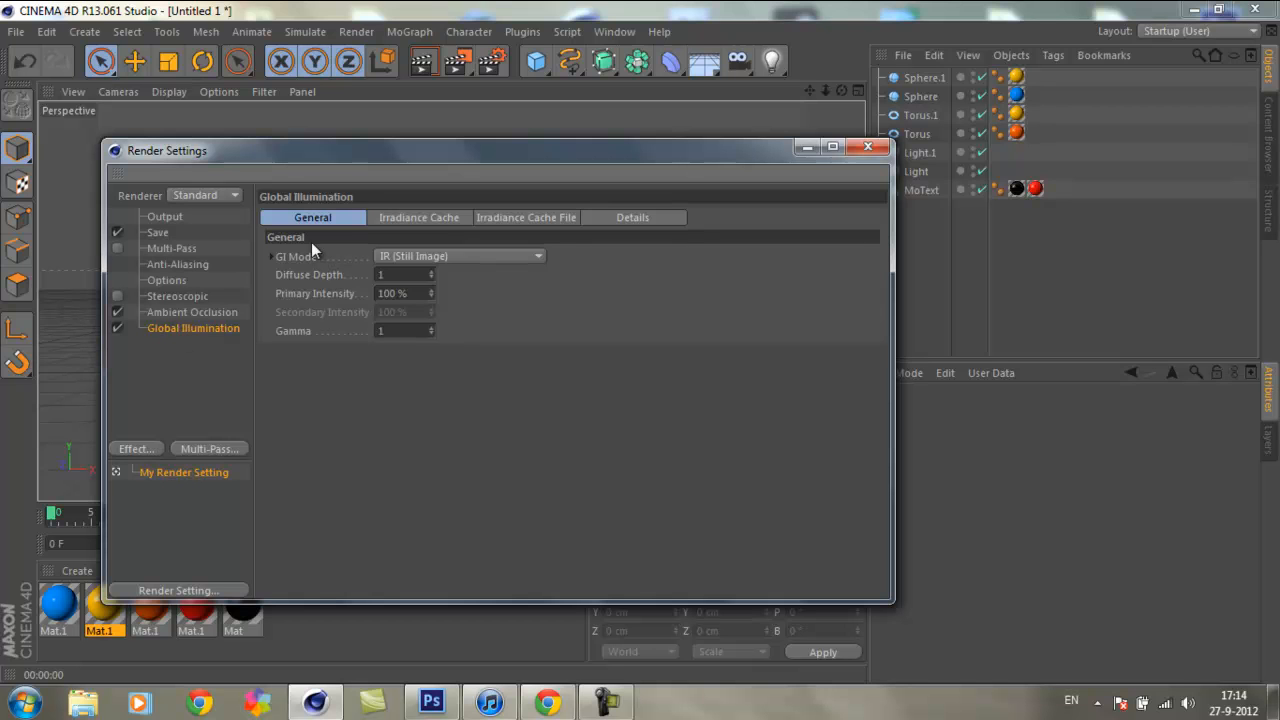
pyautogui.click(415, 219)
pyautogui.click(465, 256)
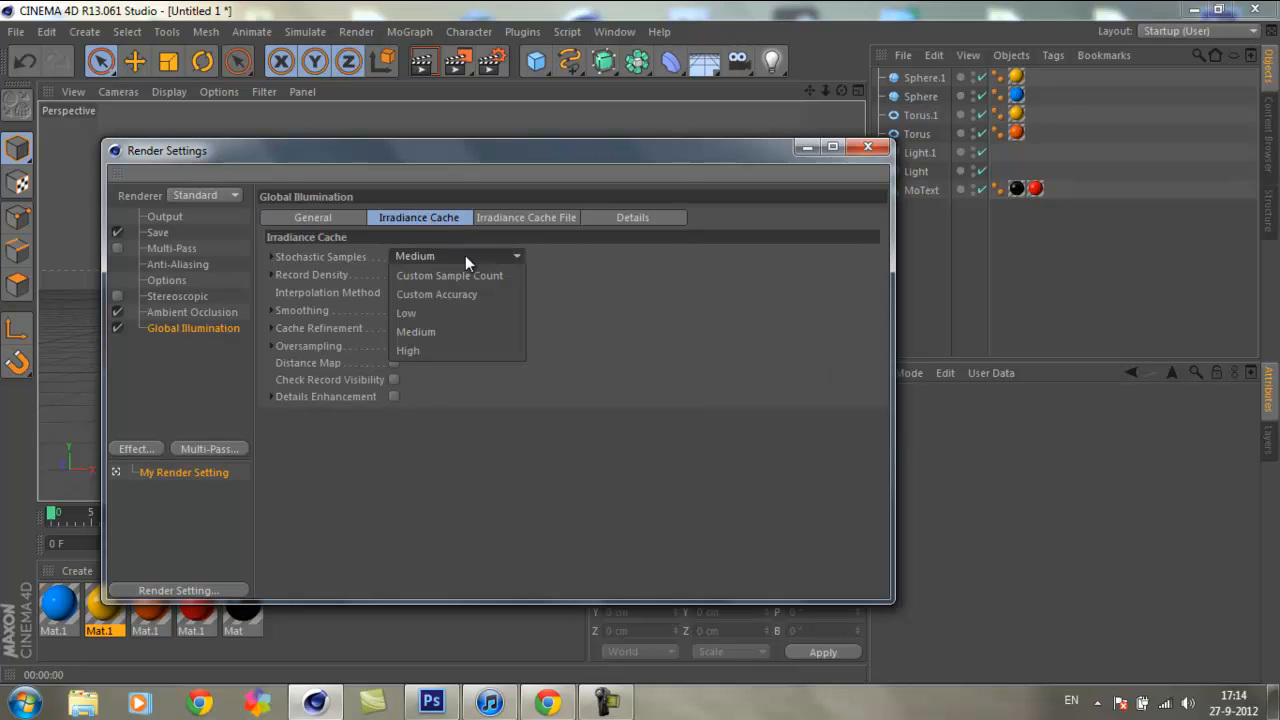
pyautogui.click(454, 261)
pyautogui.click(455, 351)
pyautogui.click(458, 274)
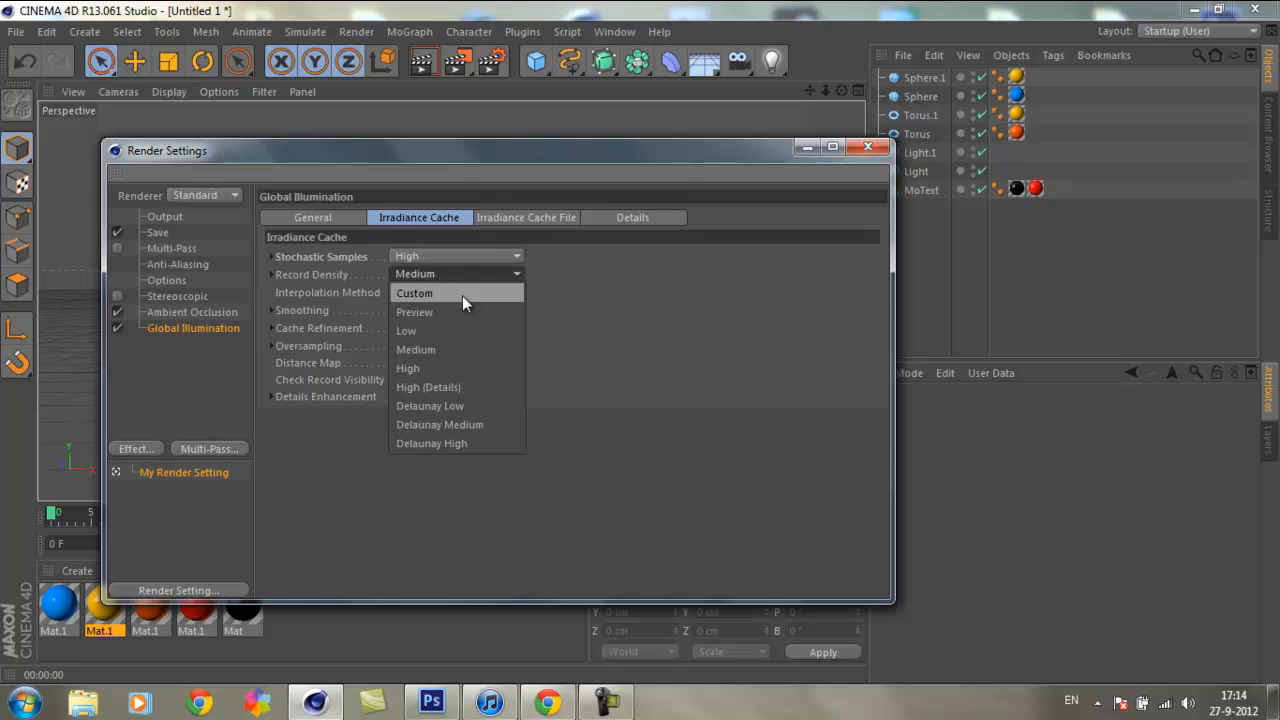
pyautogui.click(454, 378)
# Step: Add the Lens Effects render effect and close the render settings
pyautogui.click(140, 449)
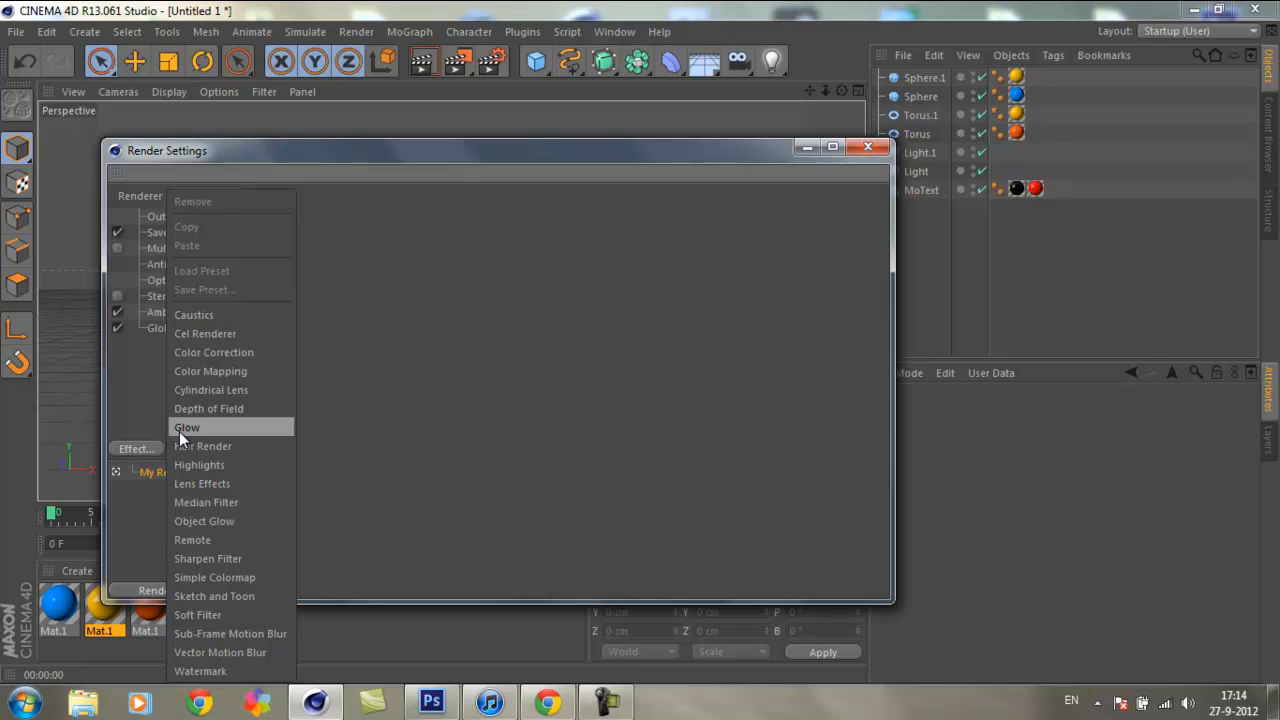
pyautogui.click(206, 483)
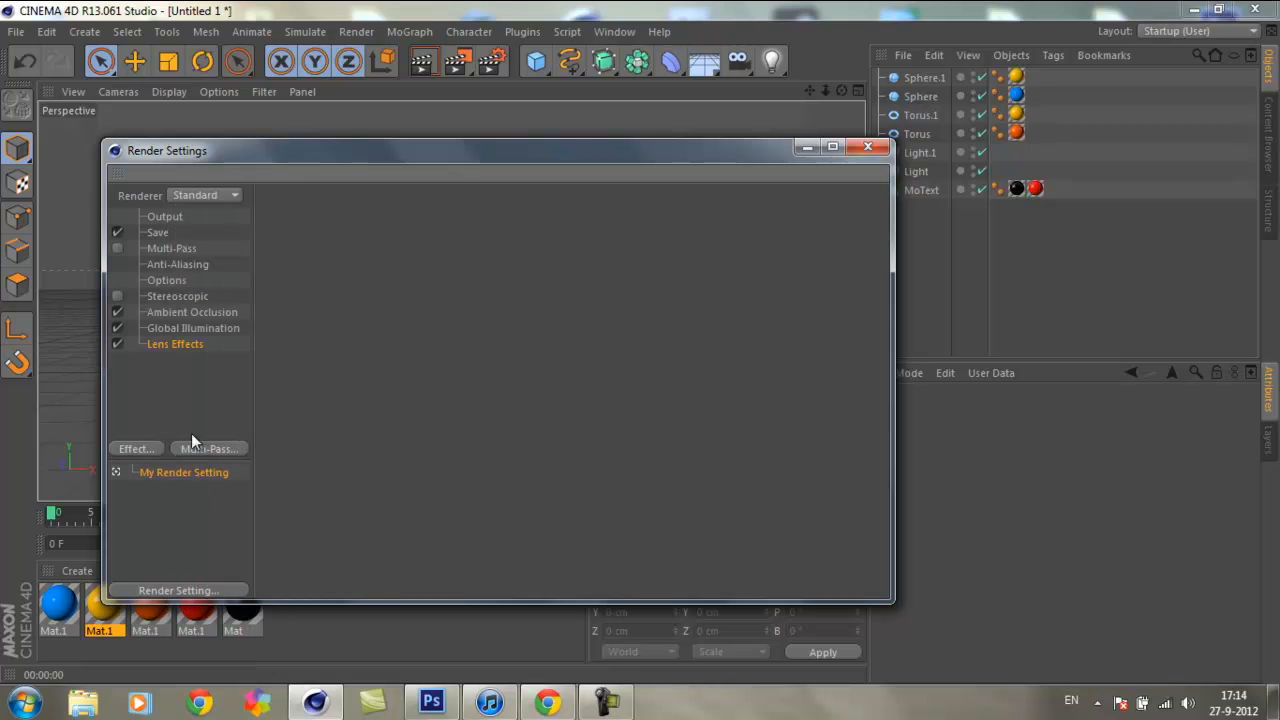
pyautogui.click(165, 216)
pyautogui.click(190, 345)
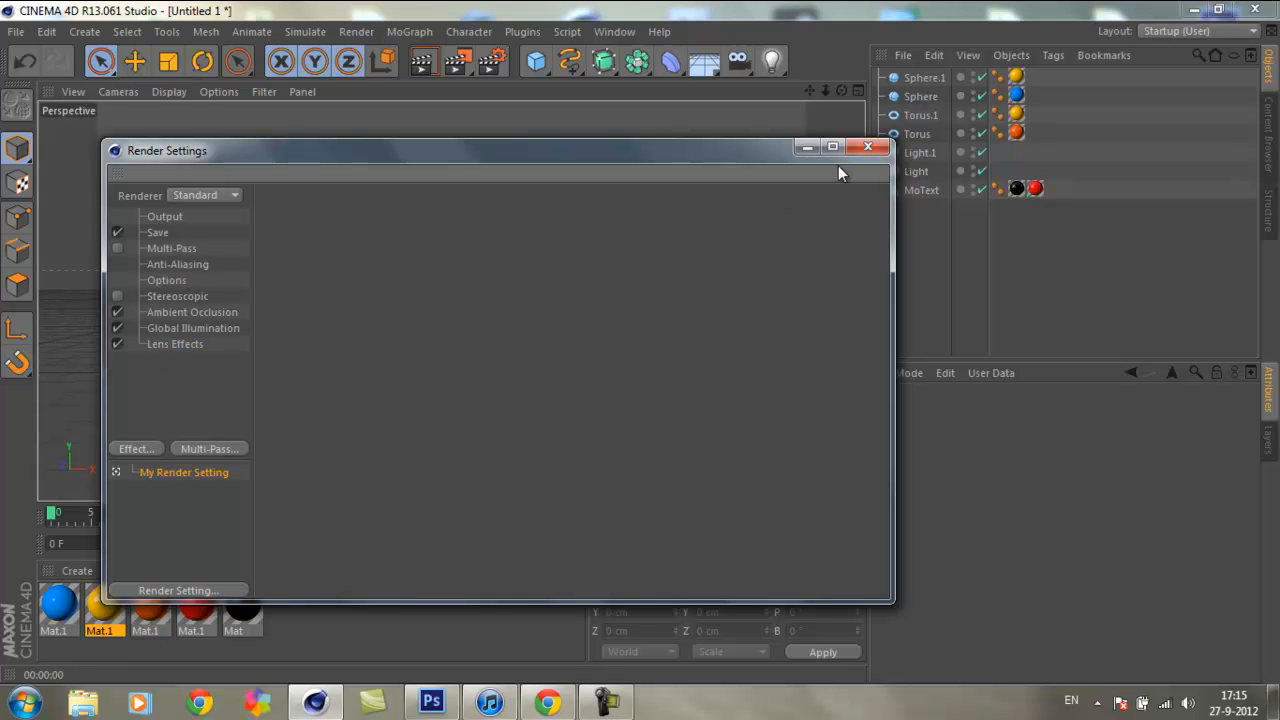
pyautogui.click(867, 147)
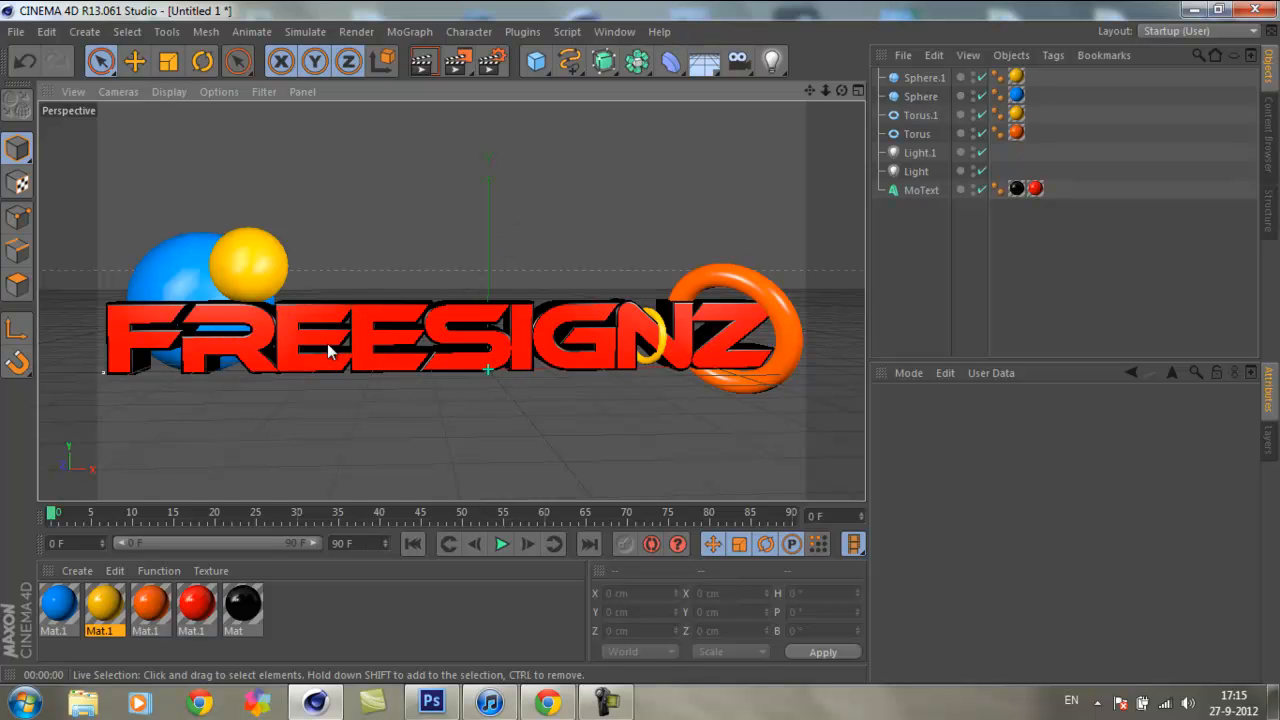
# Step: Render the logo to the Picture Viewer and inspect both sides of the image during rendering
pyautogui.click(460, 64)
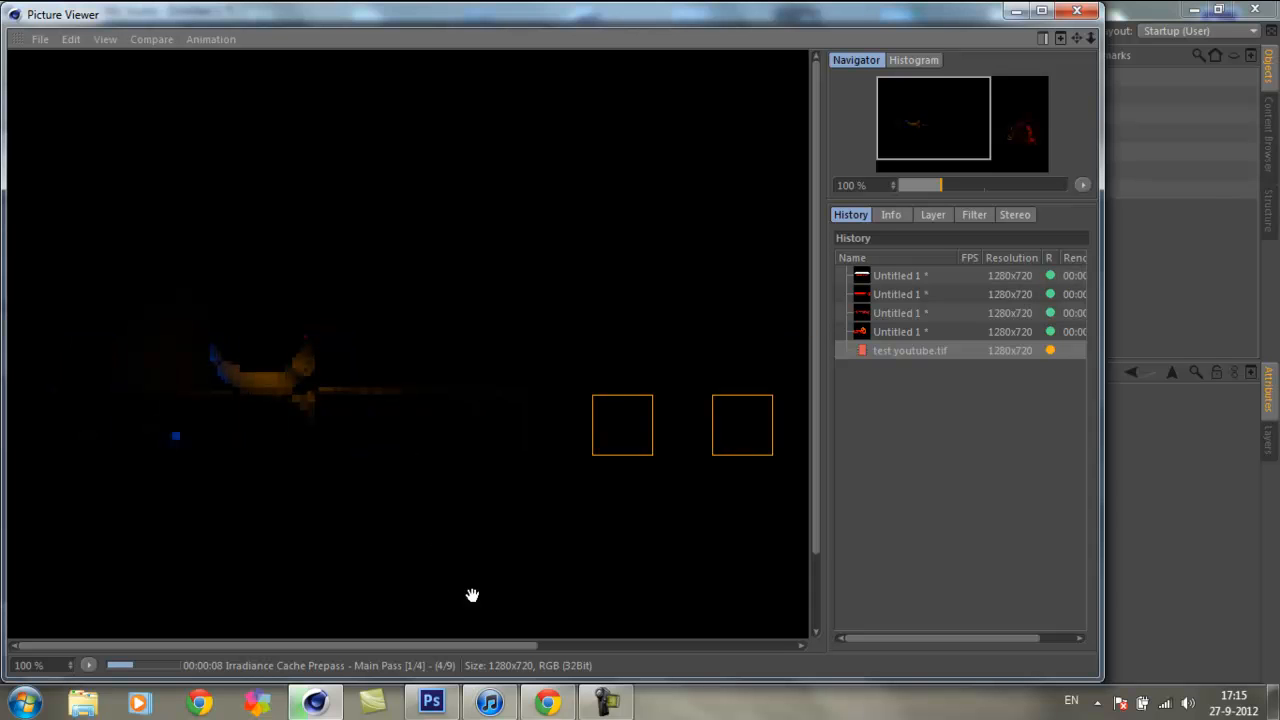
pyautogui.moveTo(400, 646); pyautogui.dragTo(673, 649)
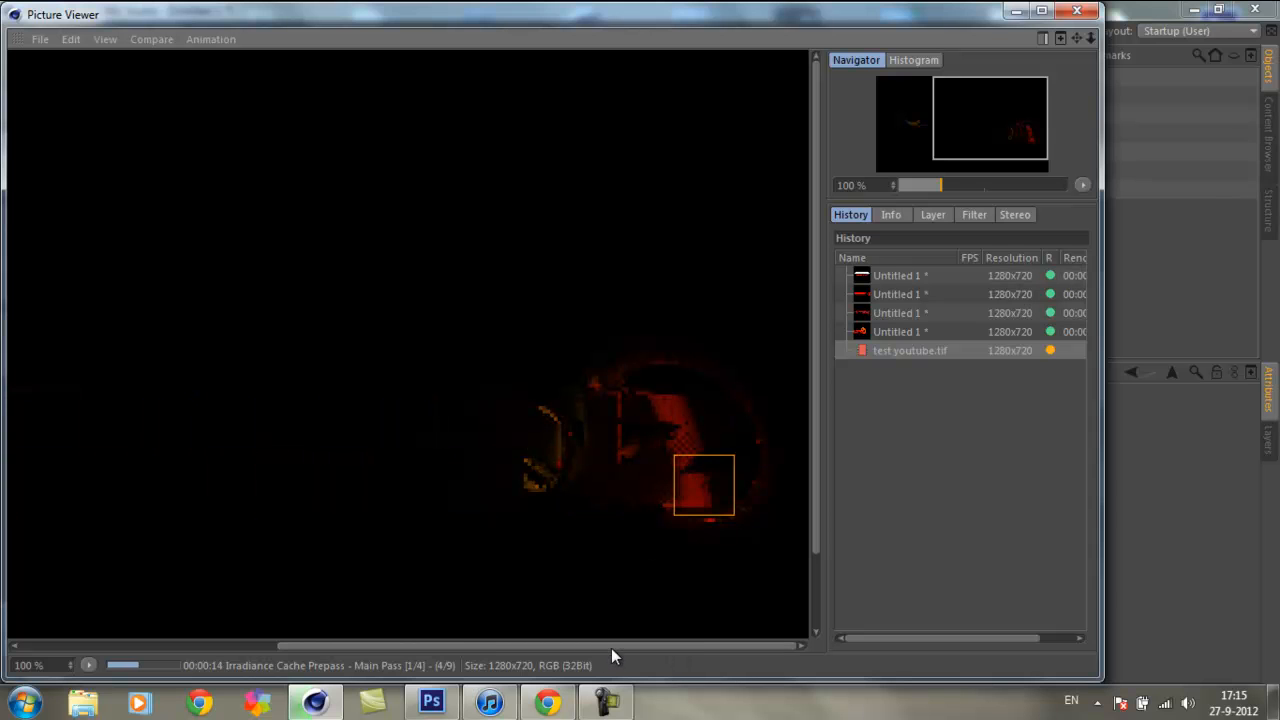
pyautogui.moveTo(604, 649); pyautogui.dragTo(309, 620)
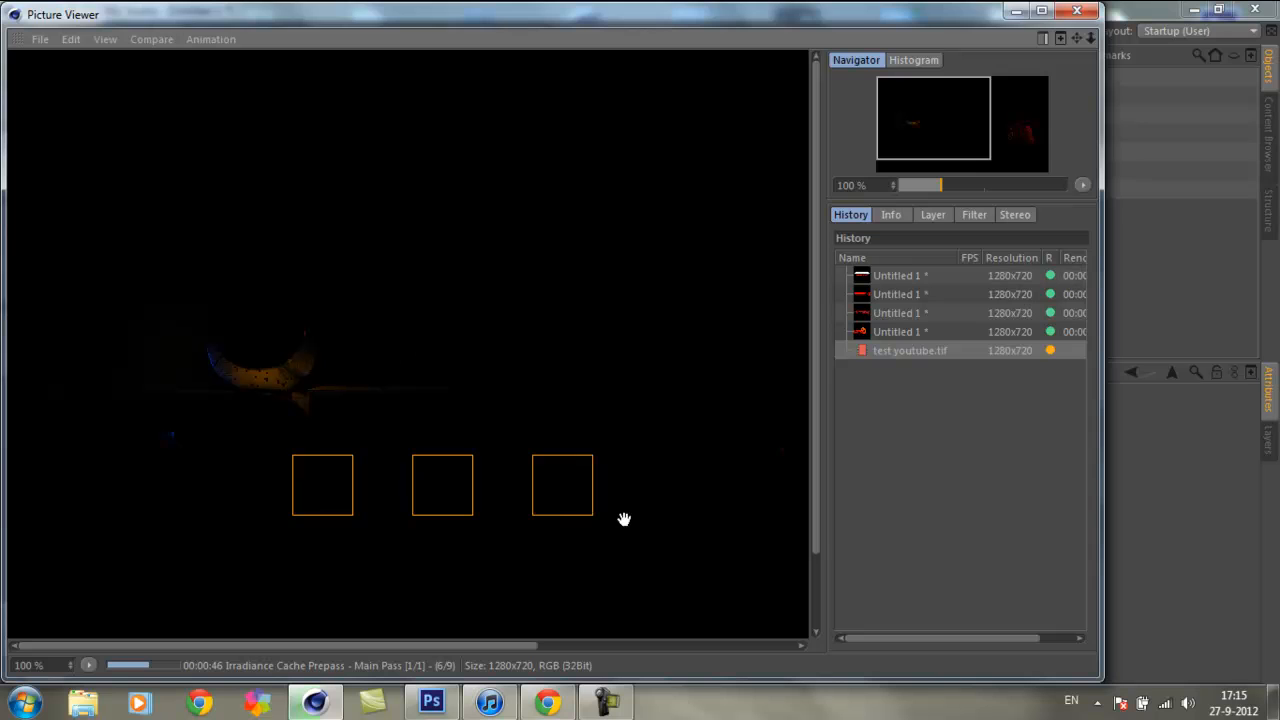
pyautogui.click(615, 708)
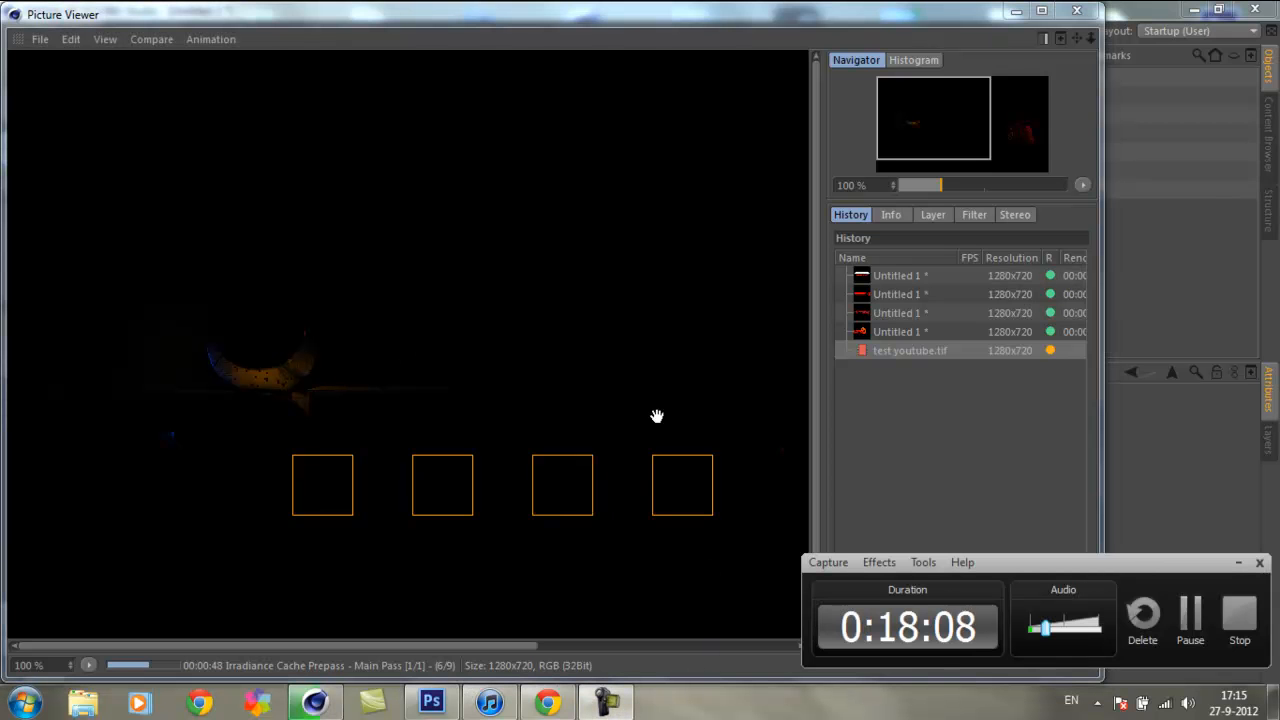